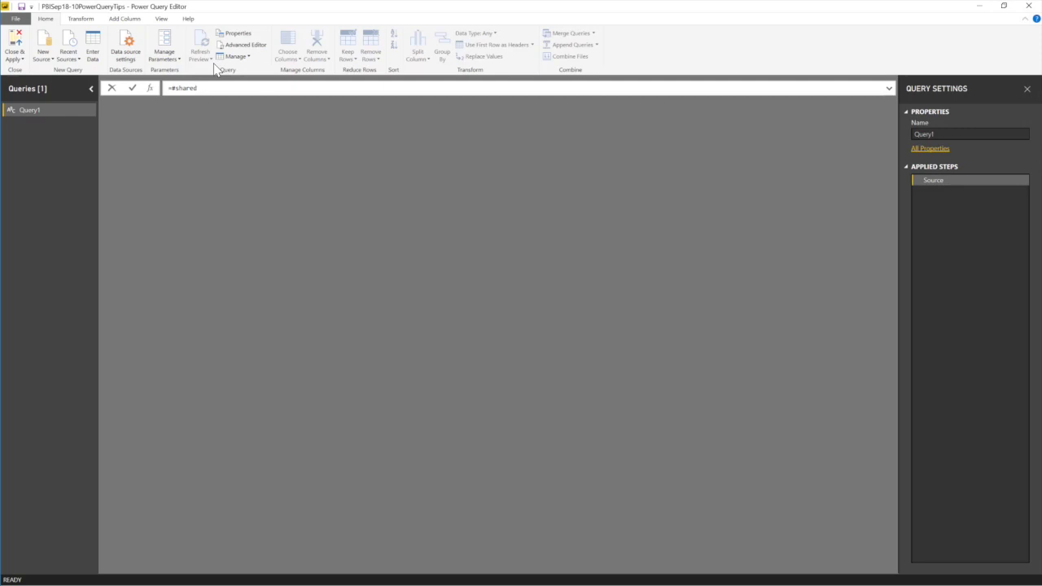
# Run =#shared and convert the resulting record of all functions into a Name/Value table.
pyautogui.press('Return')
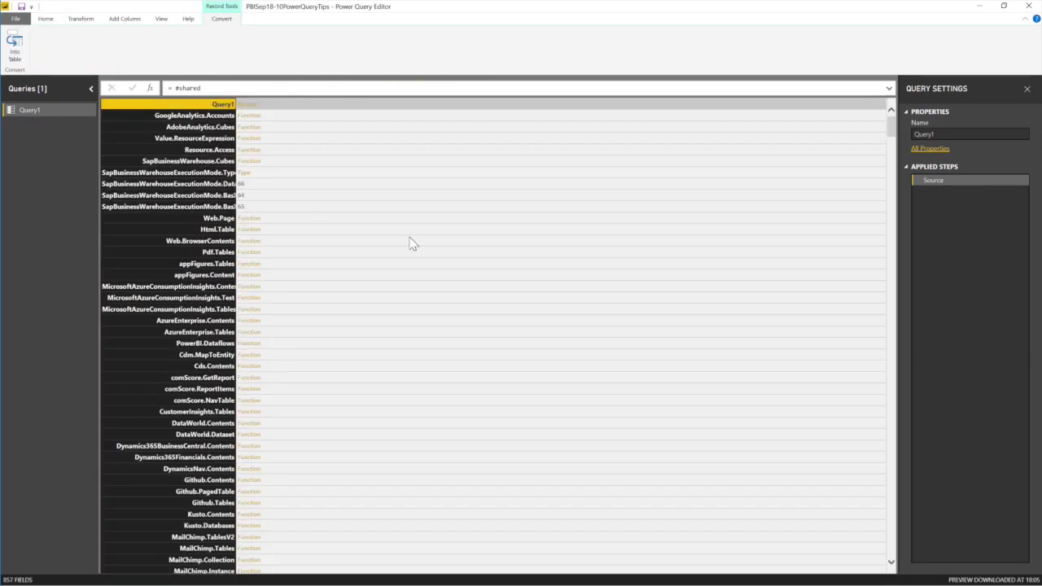
pyautogui.moveTo(892, 133); pyautogui.dragTo(895, 189)
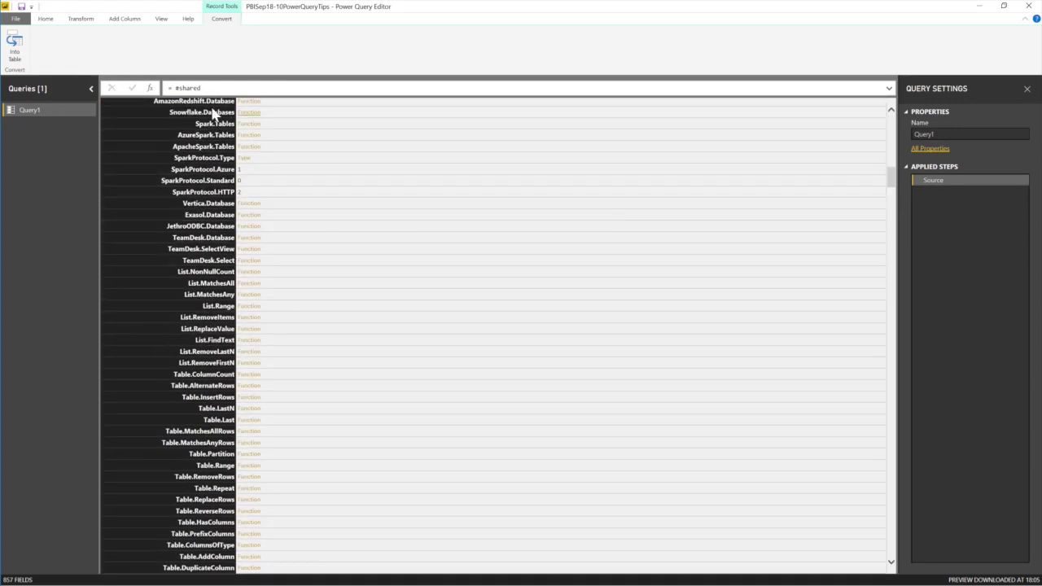
pyautogui.click(13, 49)
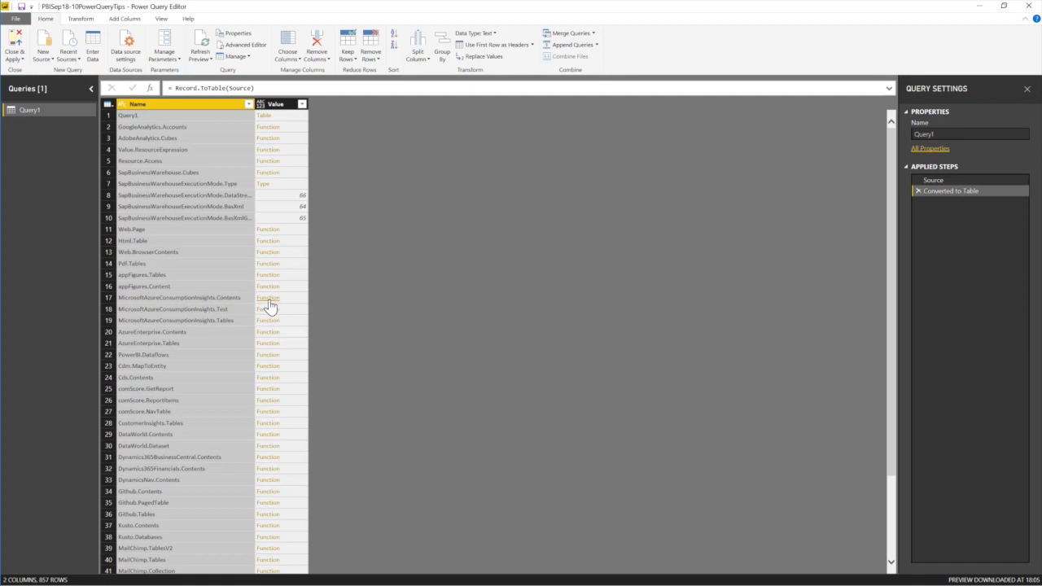
# Filter Name on 'list.da', excluding List.DateTimes and List.DateTimeZones so only List.Dates remains.
pyautogui.click(248, 104)
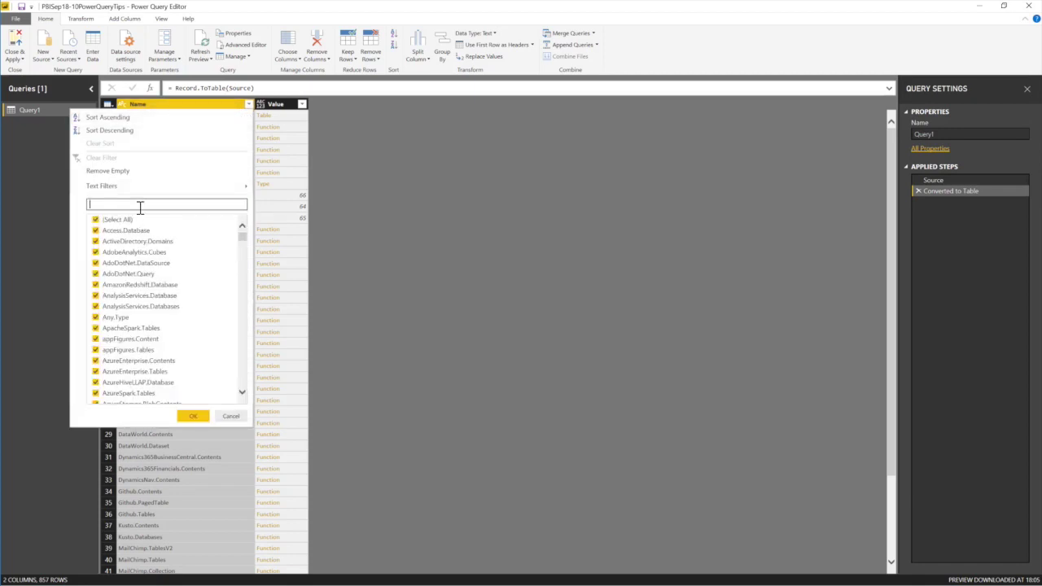
pyautogui.write('list')
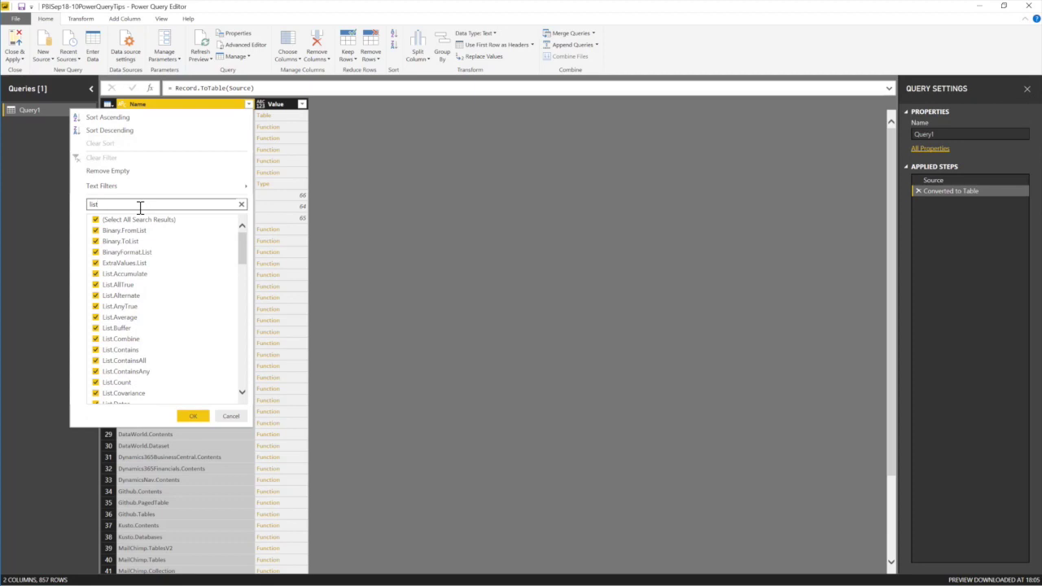
pyautogui.write('.da')
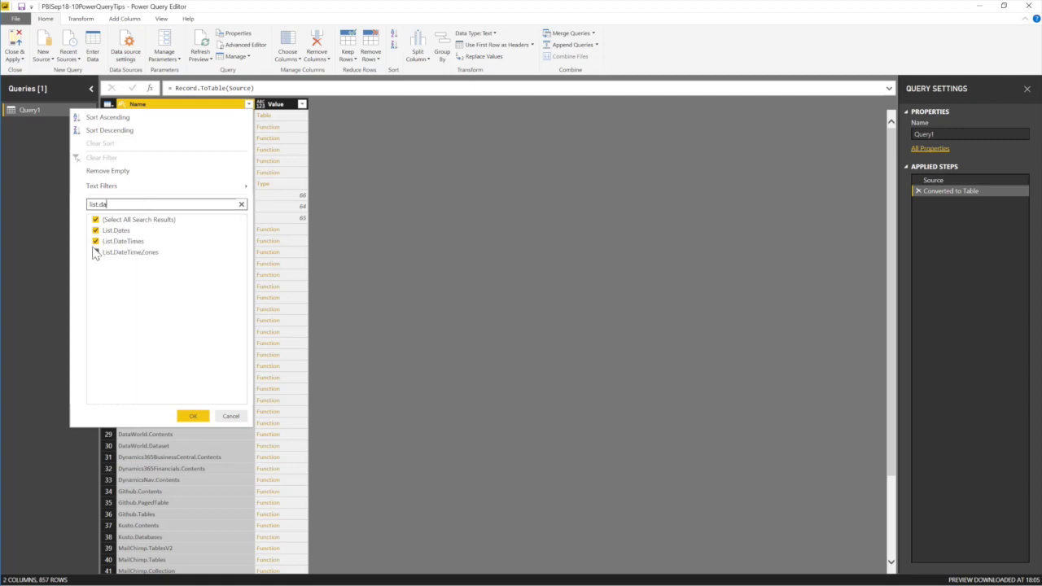
pyautogui.click(96, 242)
pyautogui.click(101, 252)
pyautogui.click(192, 417)
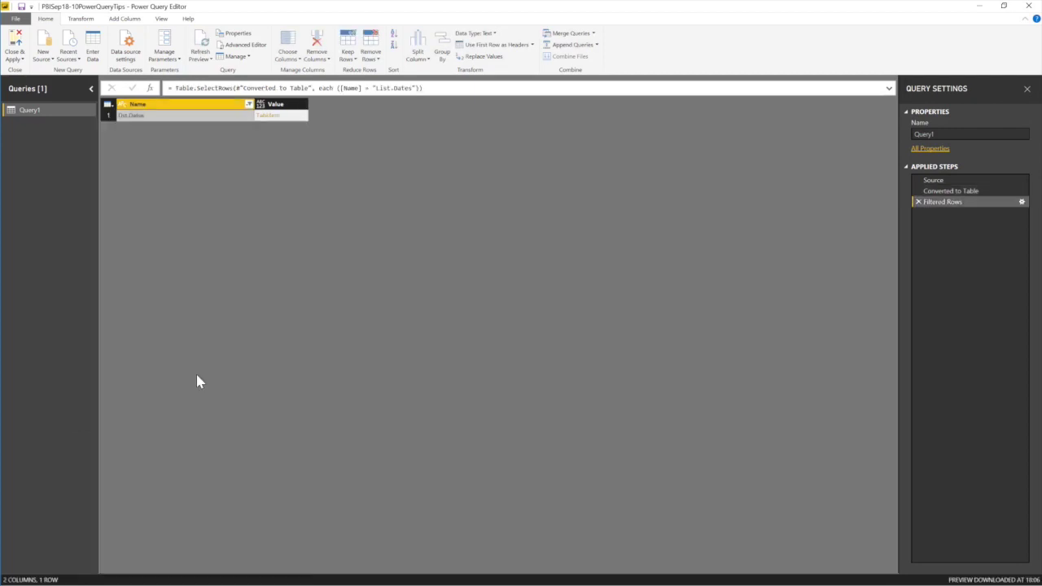
pyautogui.click(267, 122)
# Drill into the List.Dates function value and move its parameter prompt near the top.
pyautogui.click(267, 119)
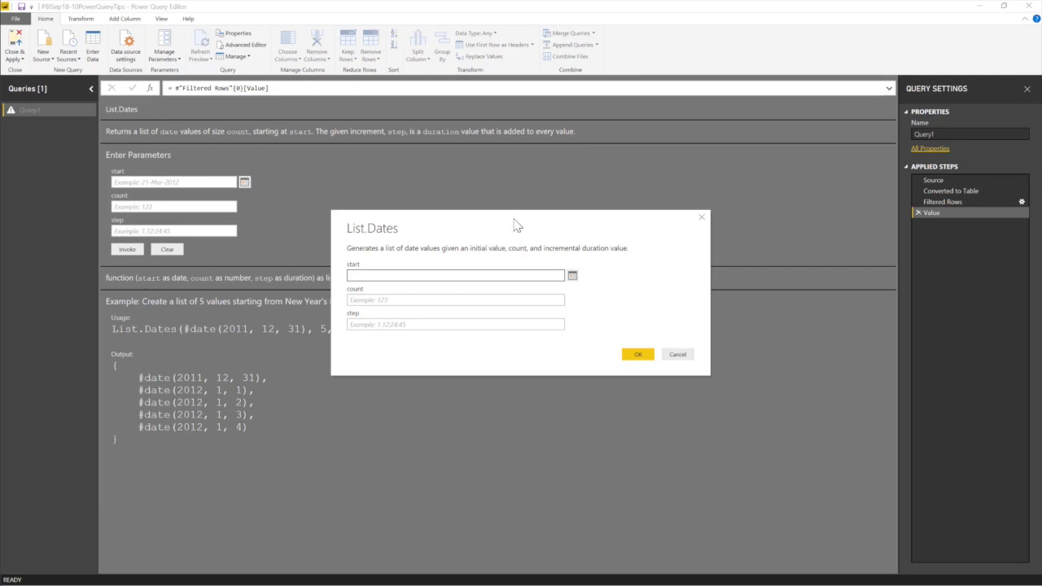
pyautogui.moveTo(516, 227); pyautogui.dragTo(681, 345)
pyautogui.moveTo(503, 340); pyautogui.dragTo(386, 399)
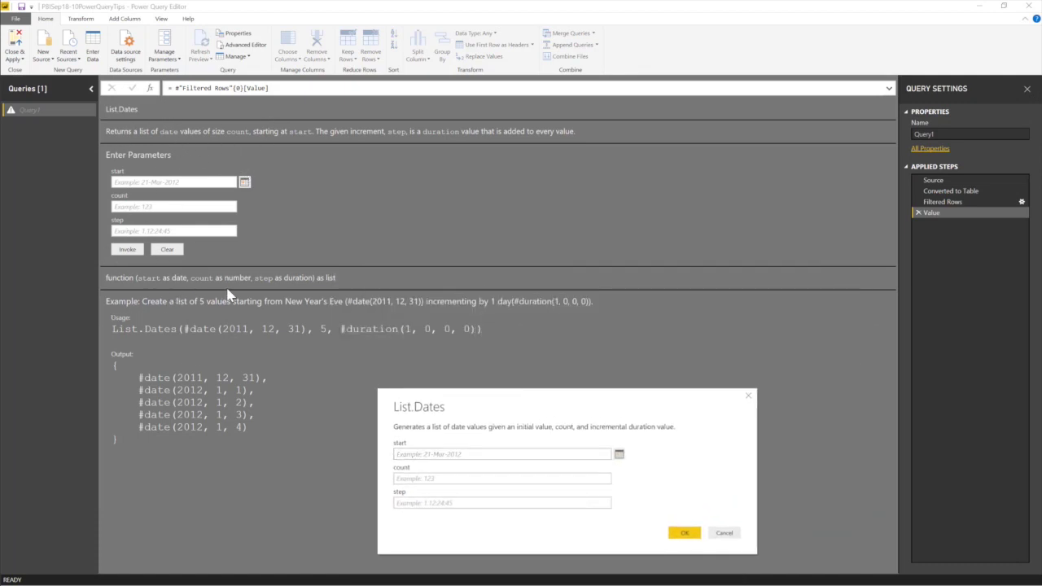
pyautogui.moveTo(499, 409); pyautogui.dragTo(530, 165)
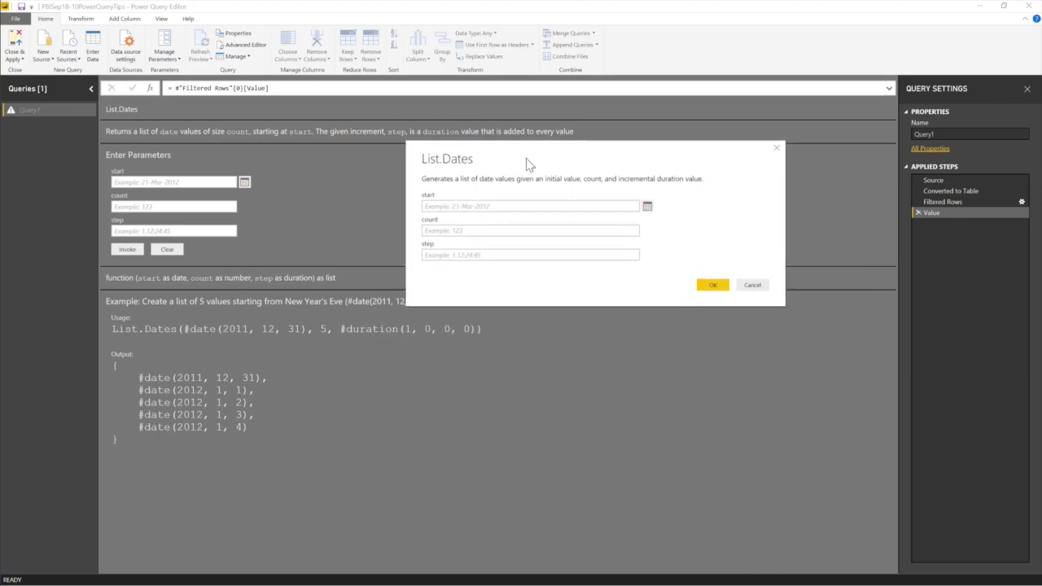
# Pick 1 September 2018 as the start date, then dismiss the date parse error.
pyautogui.click(474, 206)
pyautogui.click(647, 206)
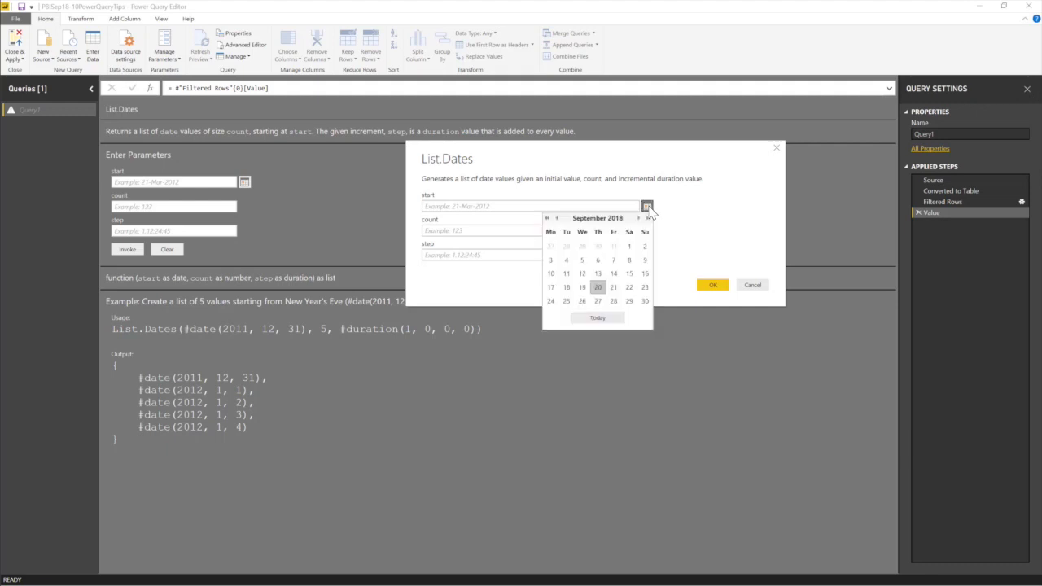
pyautogui.click(631, 247)
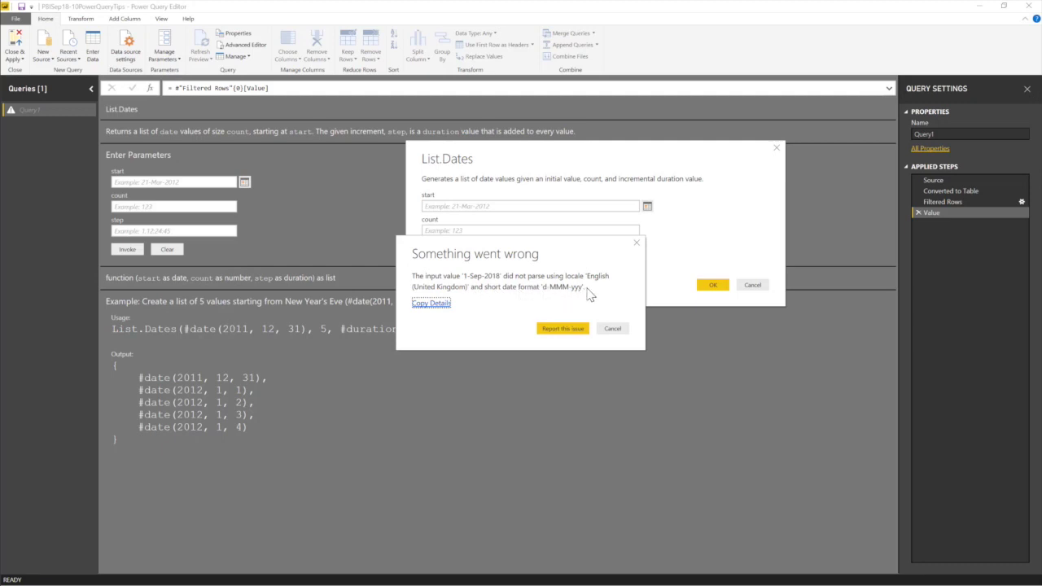
pyautogui.moveTo(568, 254); pyautogui.dragTo(660, 277)
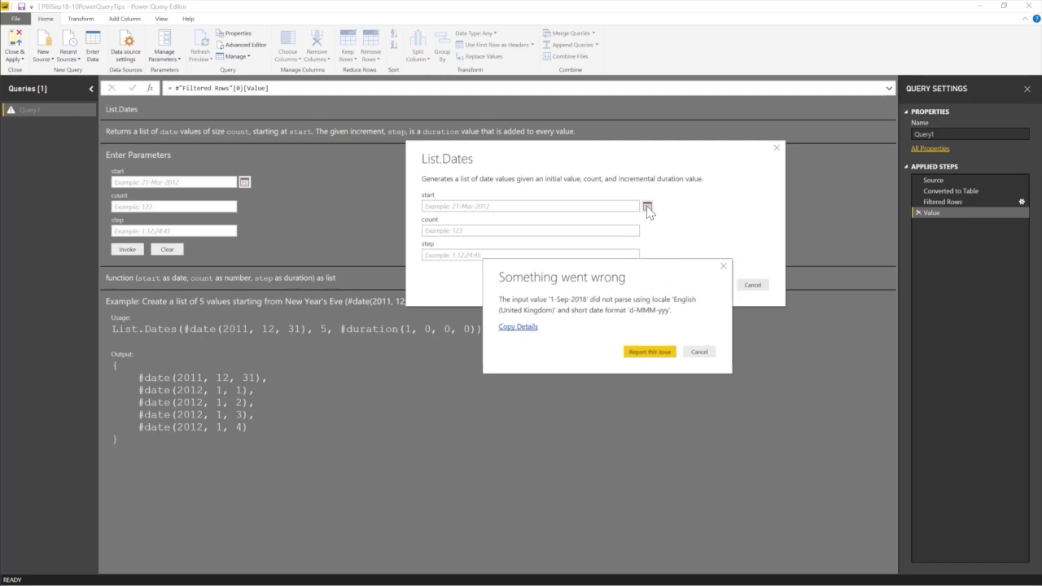
pyautogui.click(724, 268)
pyautogui.click(490, 209)
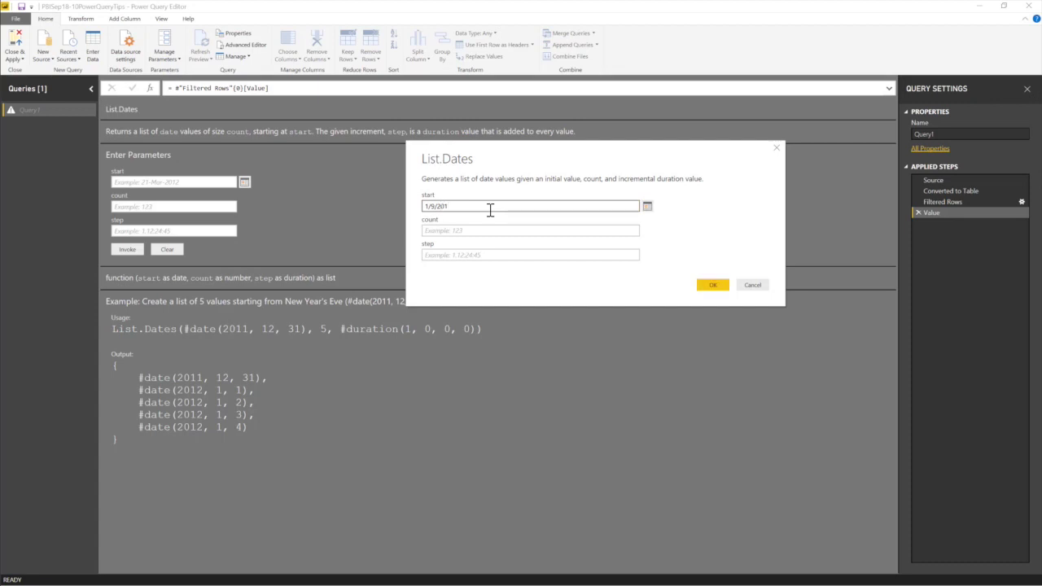
# Invoke List.Dates with start 1/9/2018, count 30 and step 1.
pyautogui.click(446, 230)
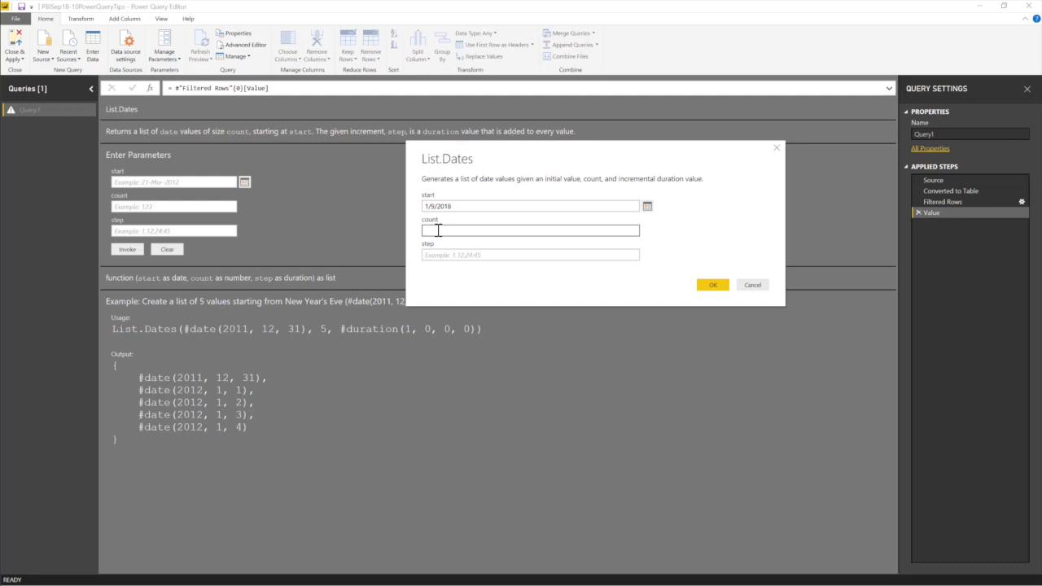
pyautogui.click(444, 256)
pyautogui.write('1')
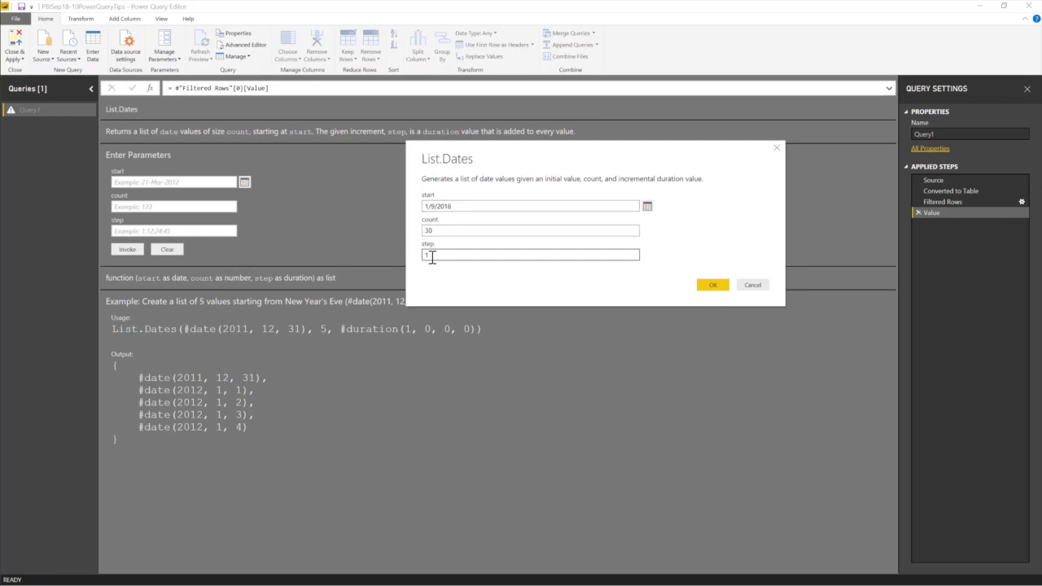
pyautogui.click(711, 285)
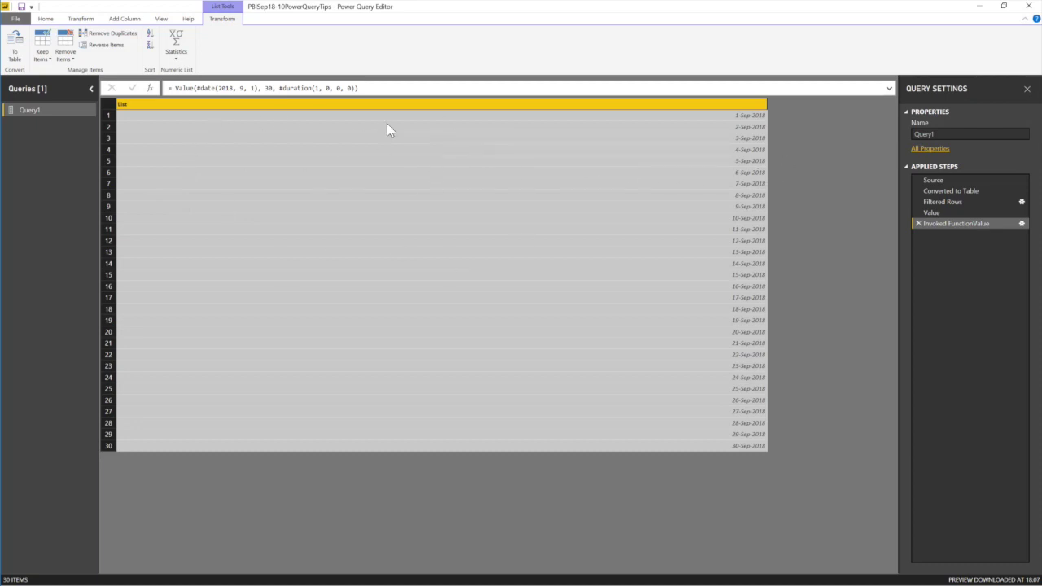
# Convert the date list to a table and rename Column1 to Date.
pyautogui.click(12, 47)
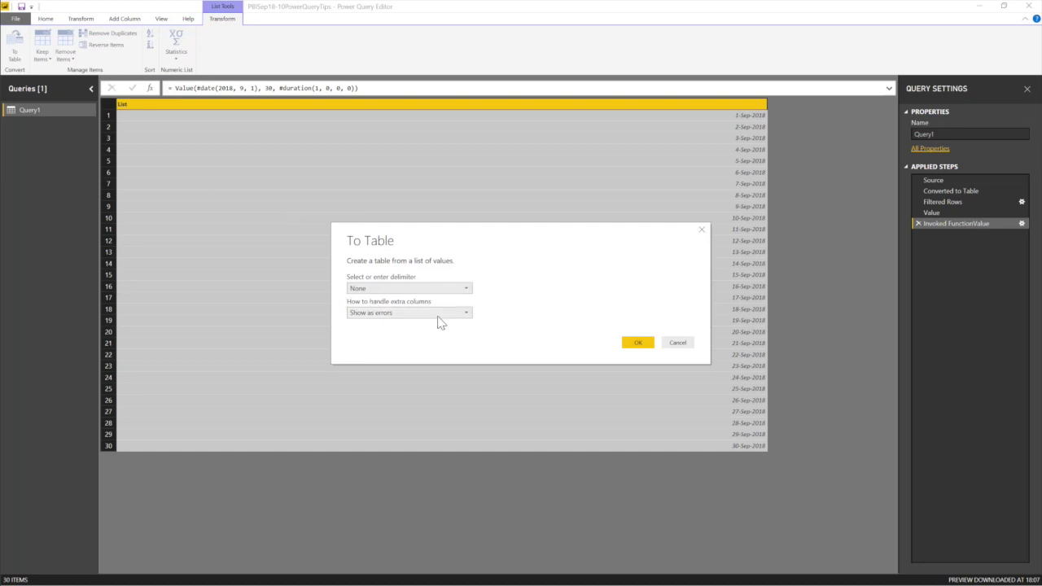
pyautogui.click(634, 341)
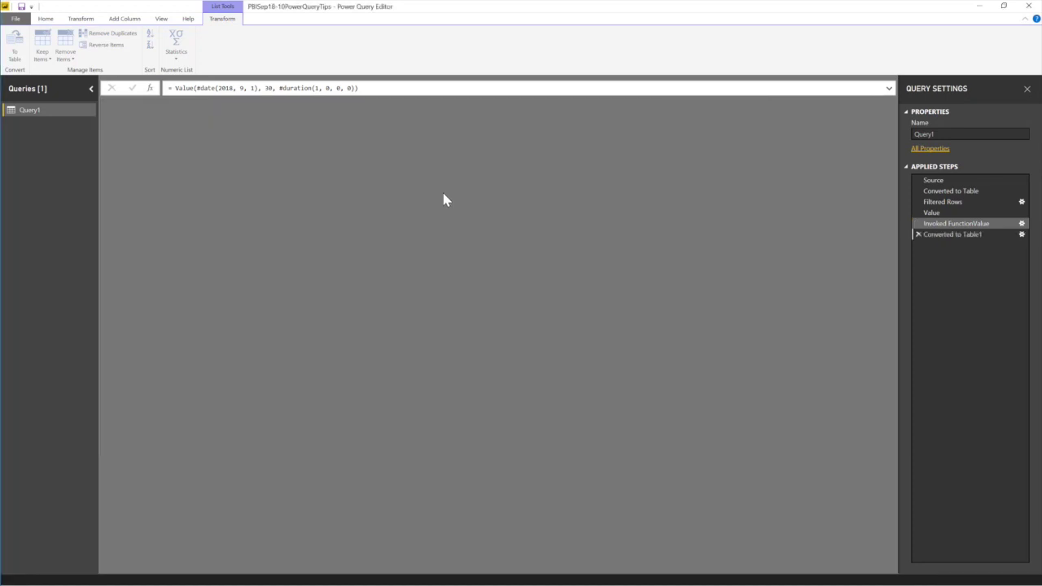
pyautogui.doubleClick(141, 104)
pyautogui.write('D')
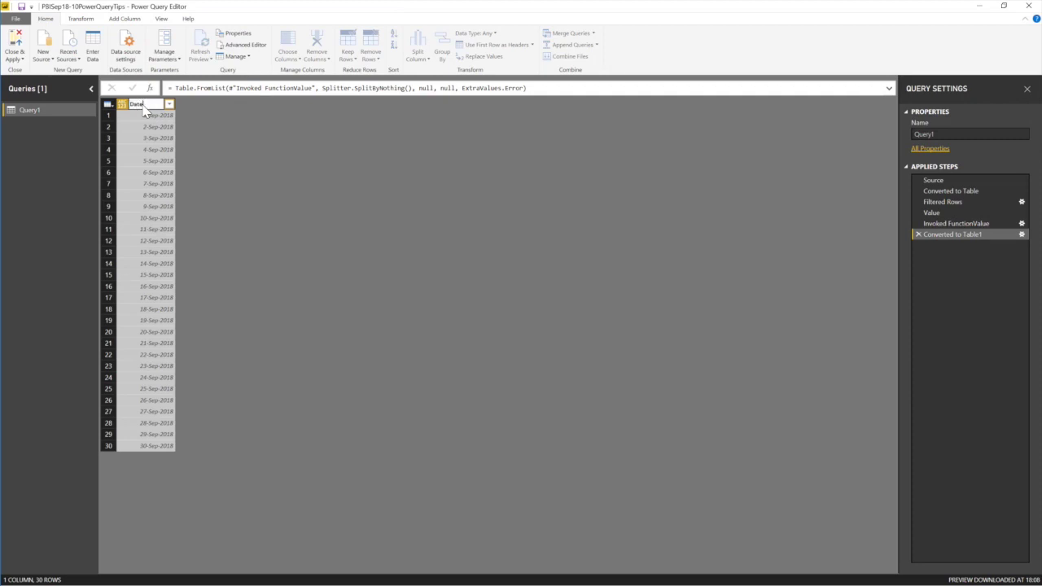
pyautogui.write('ate')
pyautogui.press('Return')
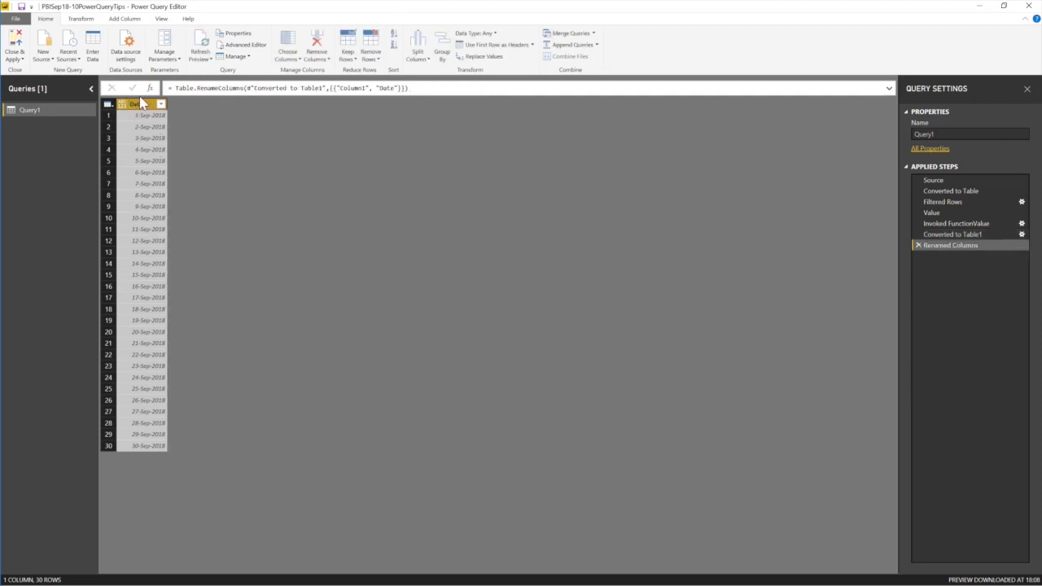
# Set the Date column's data type to Date.
pyautogui.click(479, 34)
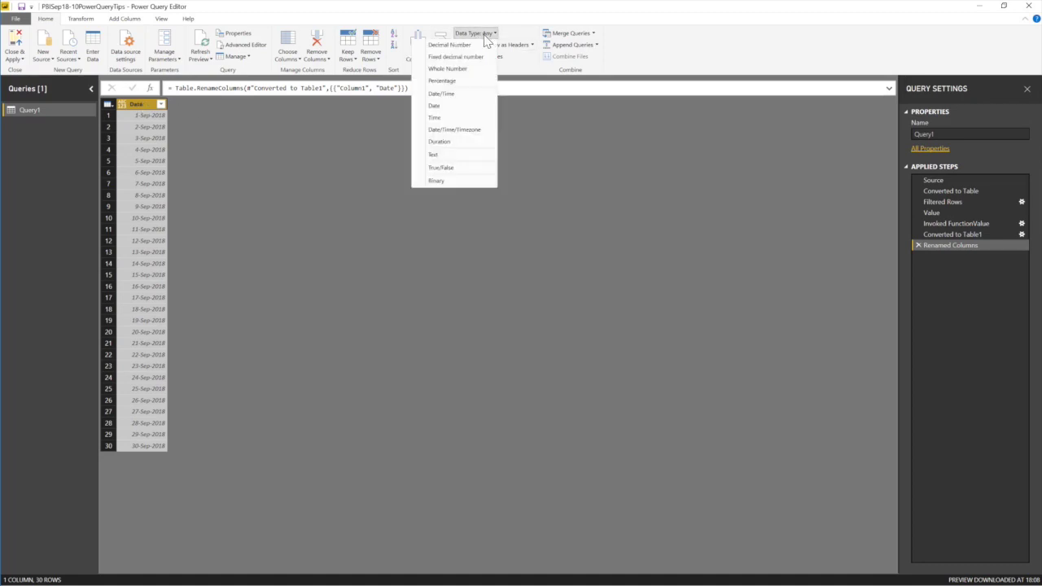
pyautogui.click(445, 108)
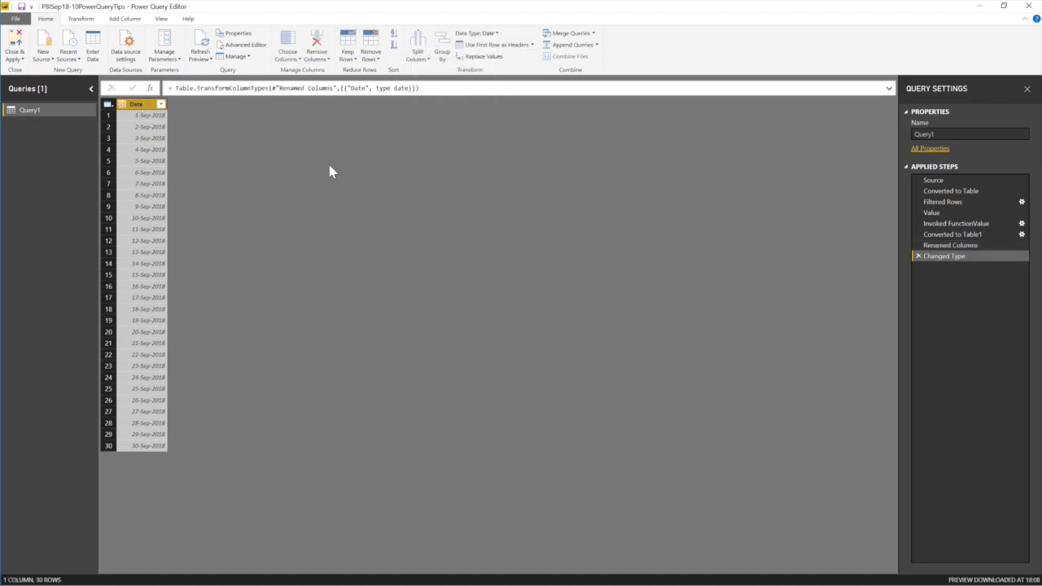
pyautogui.click(16, 59)
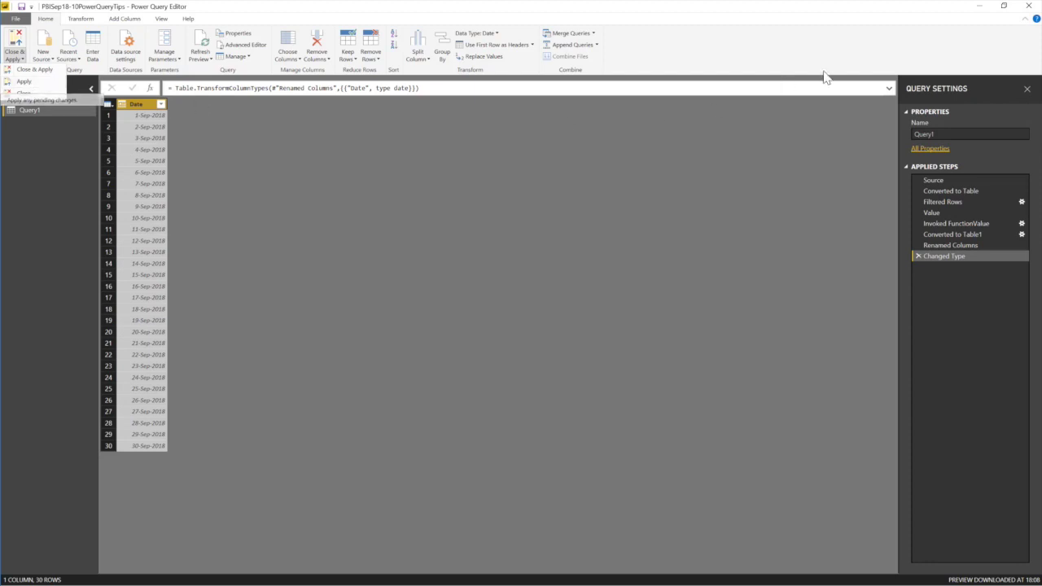
pyautogui.click(946, 134)
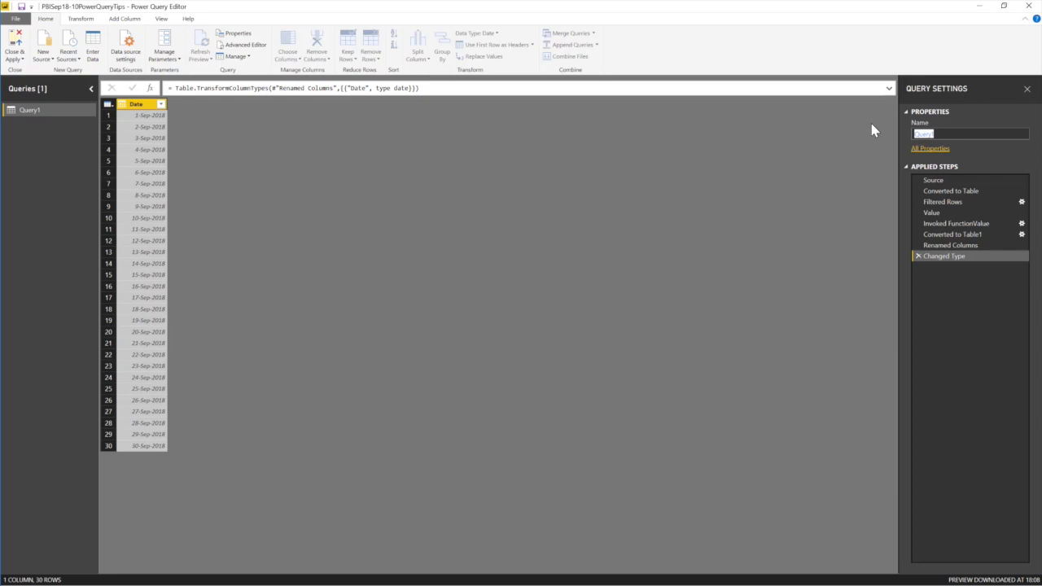
# Replace the query name Query1 with ListFunctions in Query Settings.
pyautogui.write('DateTable')
pyautogui.moveTo(945, 136); pyautogui.dragTo(888, 133)
pyautogui.write('ListFunctions')
pyautogui.press('Return')
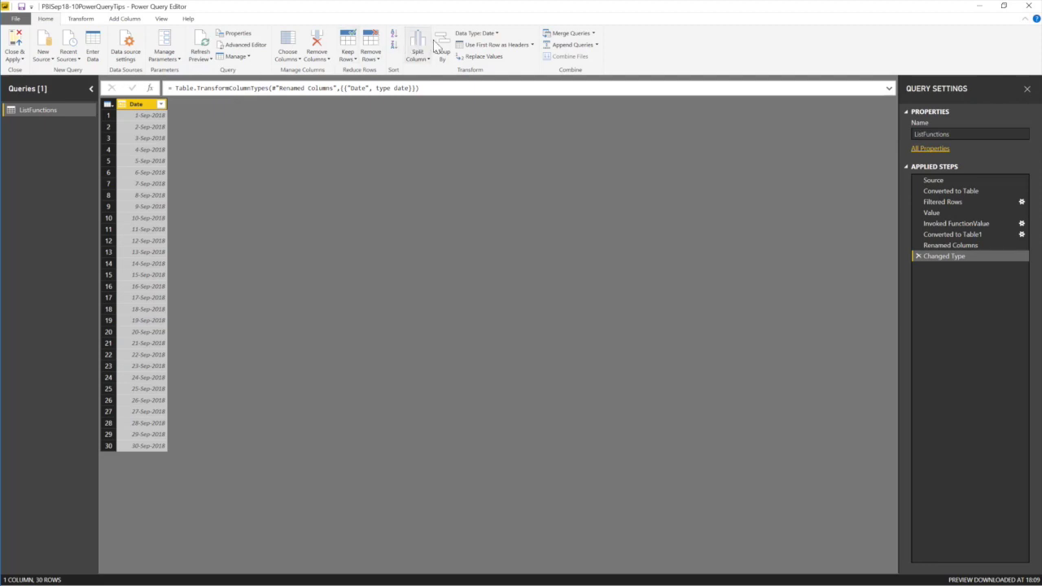
pyautogui.click(160, 20)
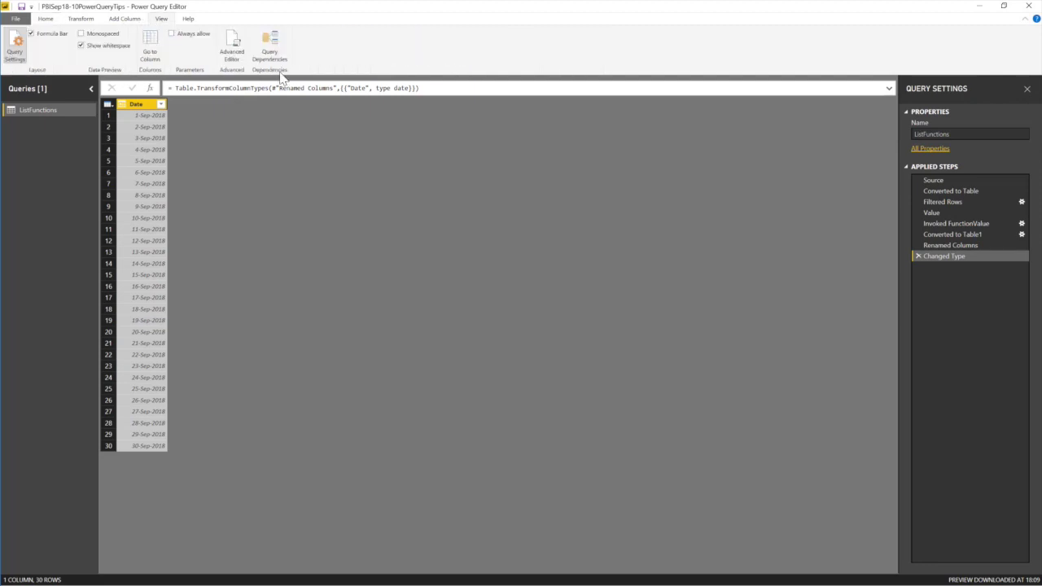
# In the Advanced Editor, retype [Name] and each in the Filtered Rows line to see IntelliSense.
pyautogui.click(234, 51)
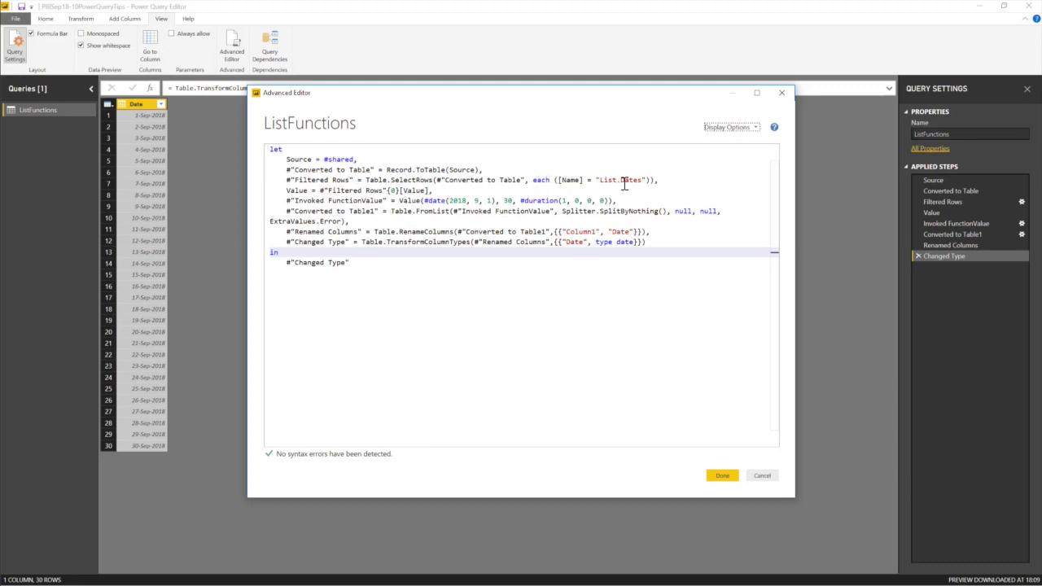
pyautogui.click(576, 184)
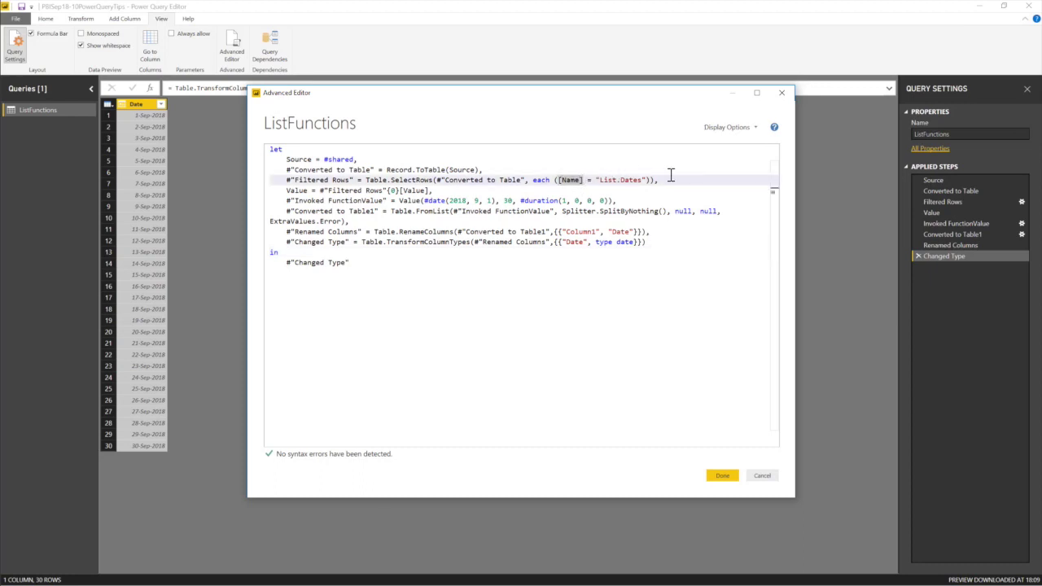
pyautogui.press('BackSpace')
pyautogui.press('BackSpace')
pyautogui.press('BackSpace')
pyautogui.press('BackSpace')
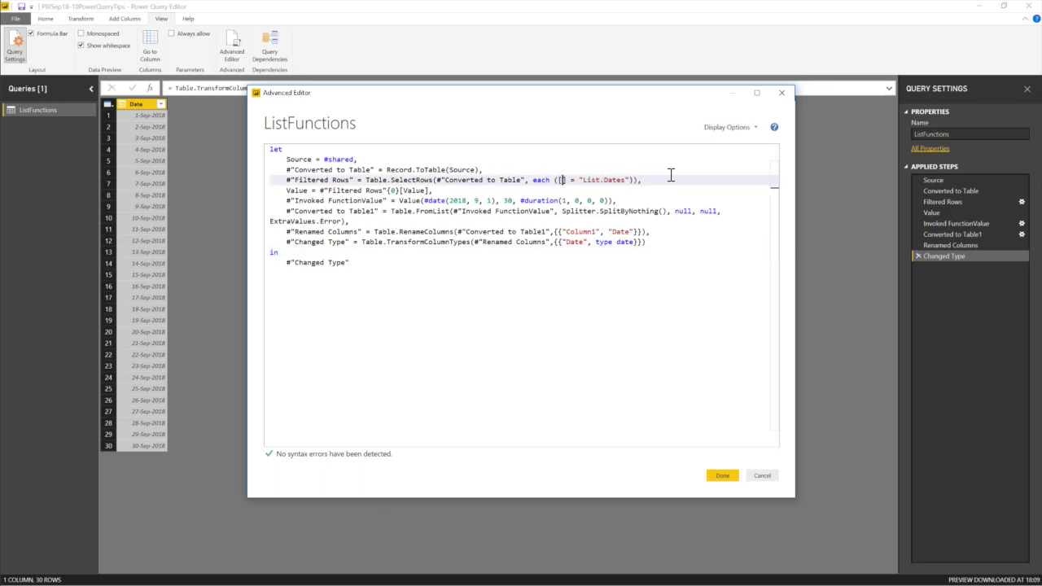
pyautogui.write('Nam')
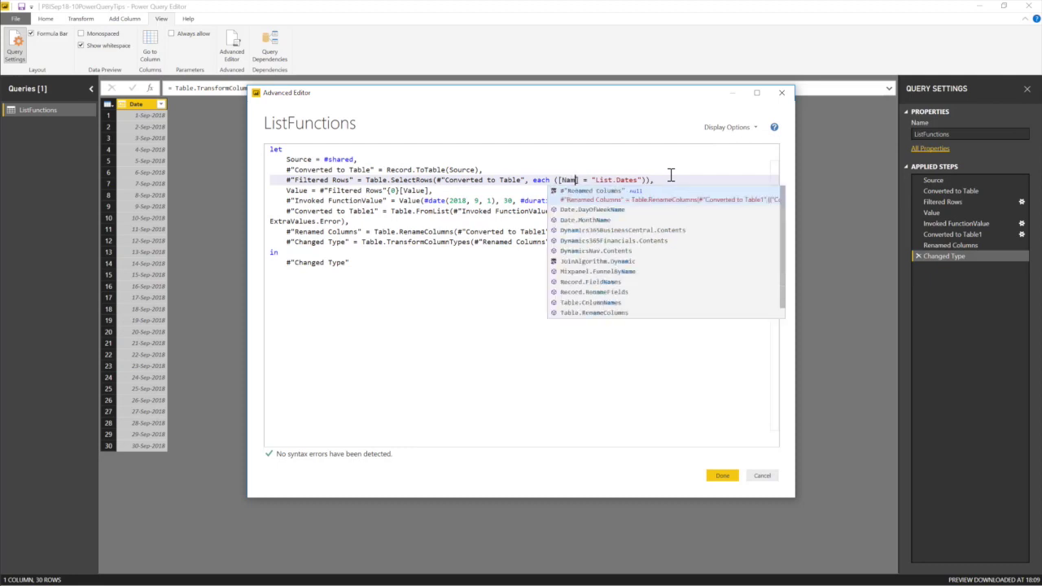
pyautogui.write('e')
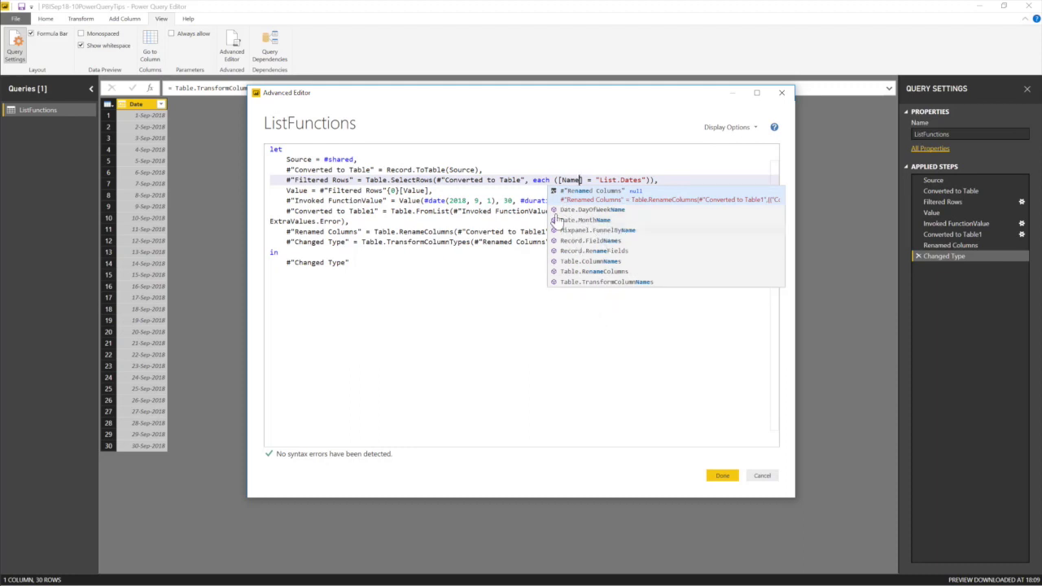
pyautogui.doubleClick(541, 179)
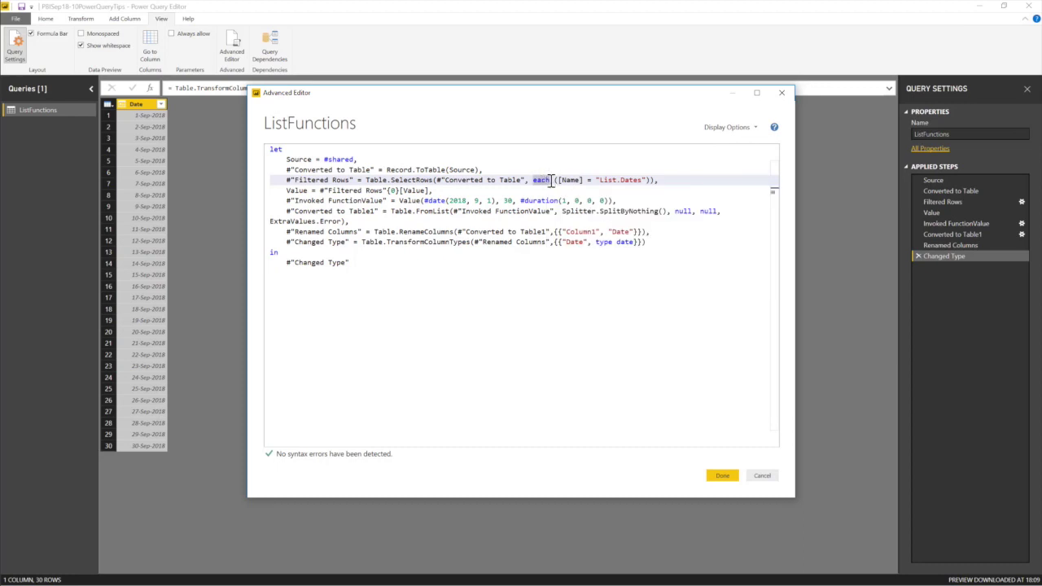
pyautogui.press('Delete')
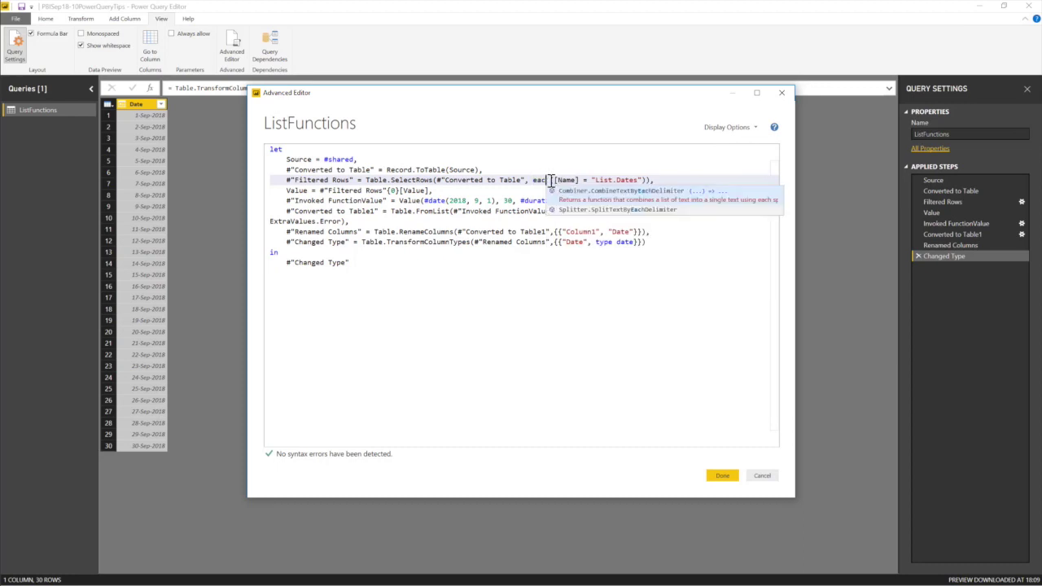
pyautogui.press('Escape')
pyautogui.write('ea')
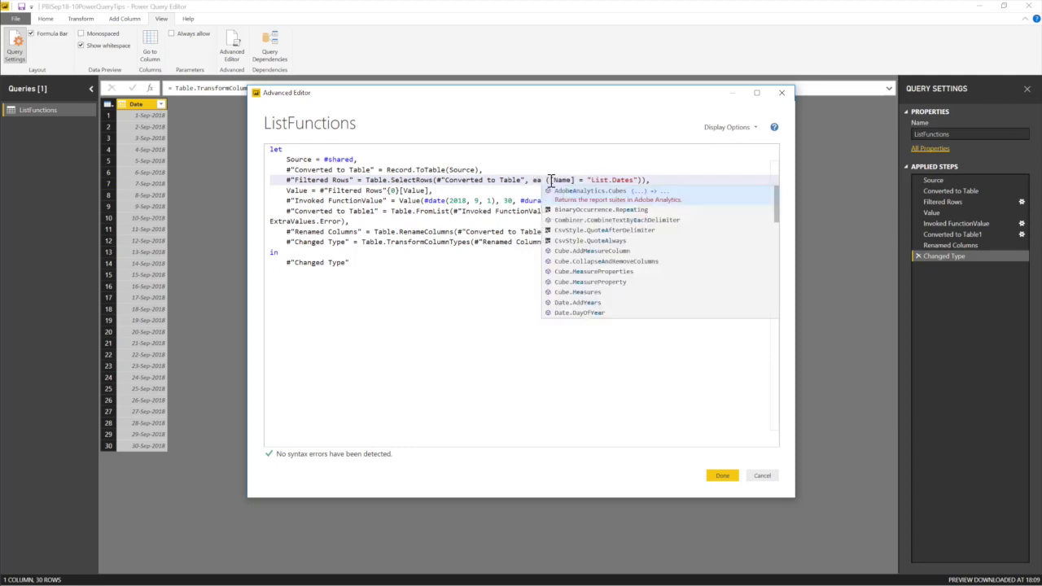
pyautogui.write('ch')
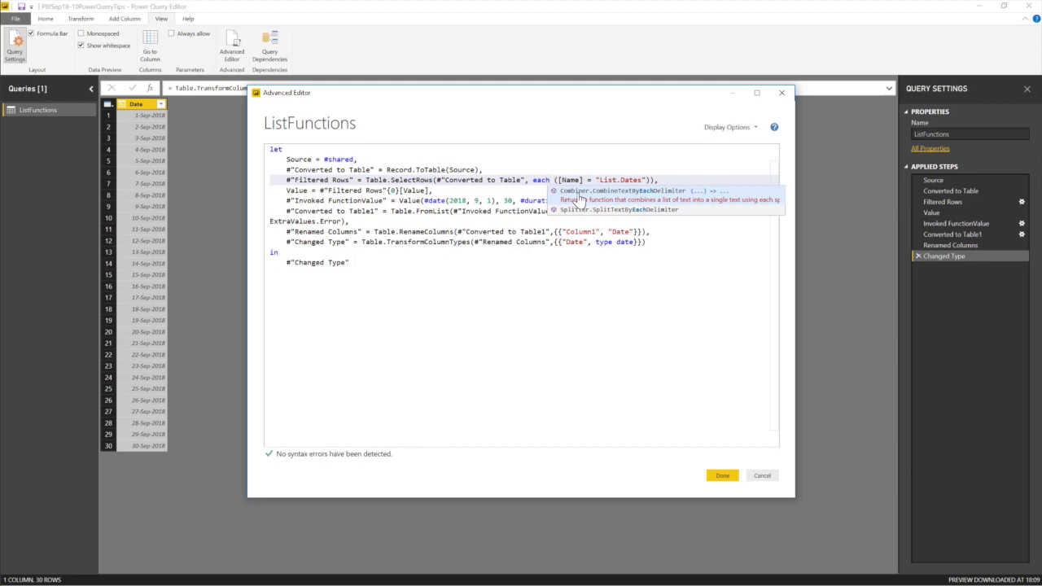
# Review the remaining steps, then close the Advanced Editor without saving any code changes.
pyautogui.click(489, 209)
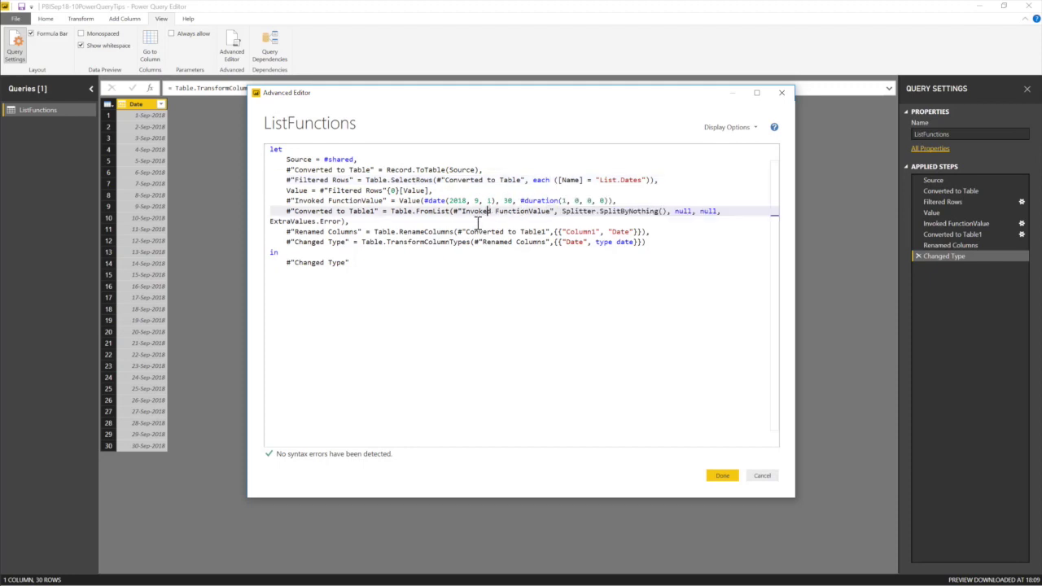
pyautogui.click(372, 261)
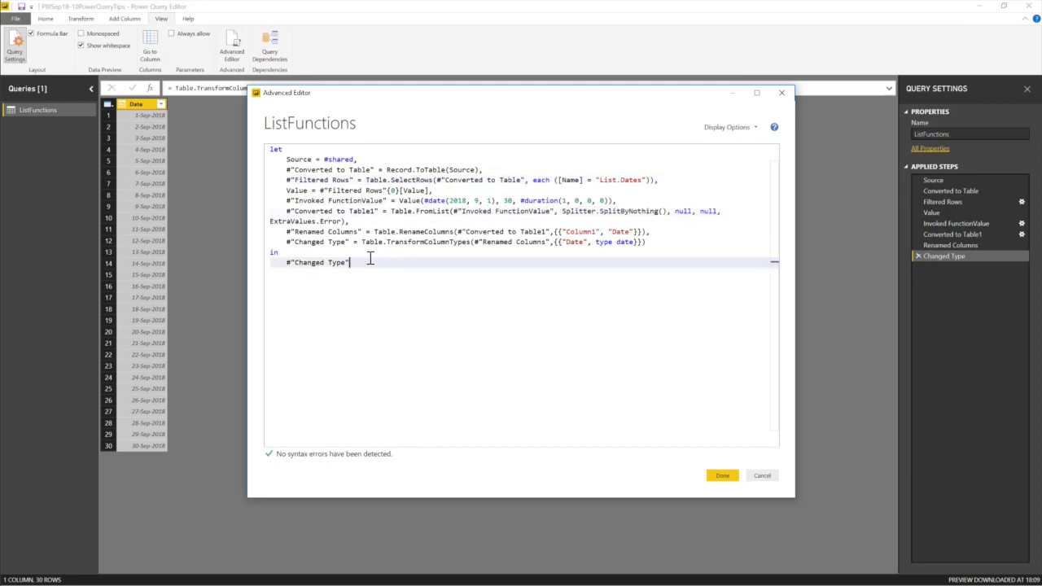
pyautogui.click(656, 243)
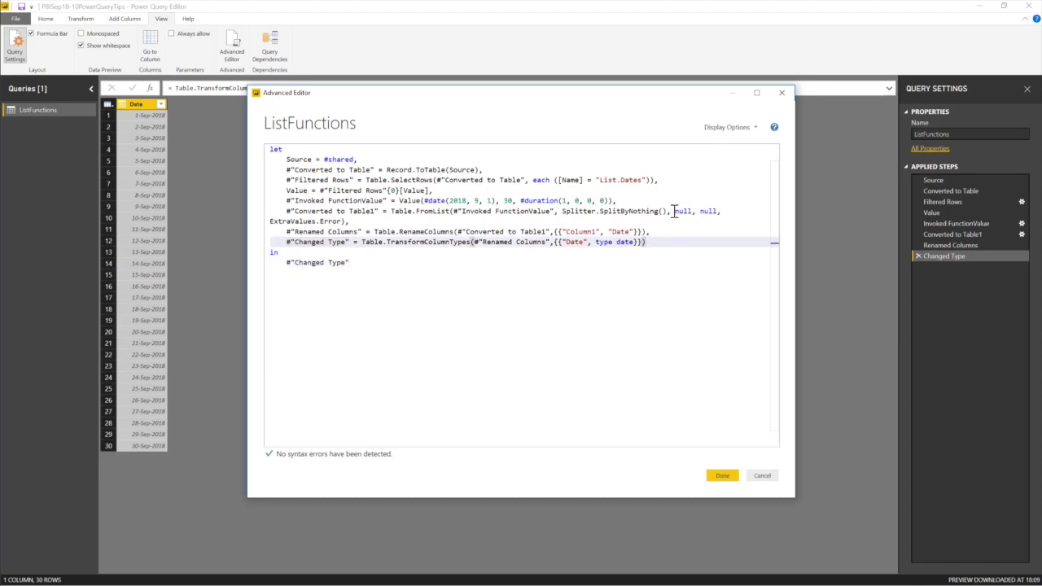
pyautogui.click(763, 480)
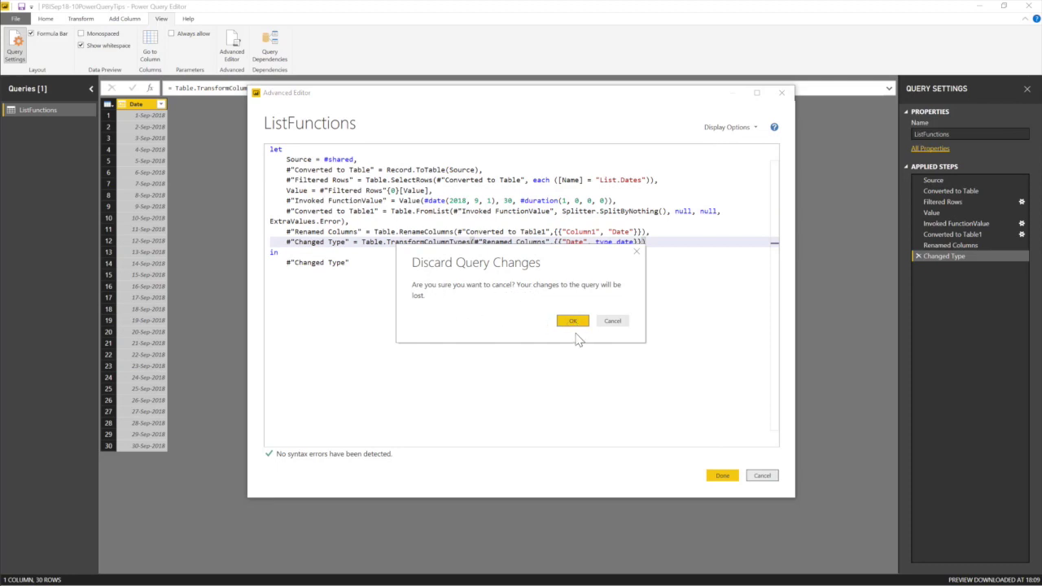
pyautogui.click(612, 321)
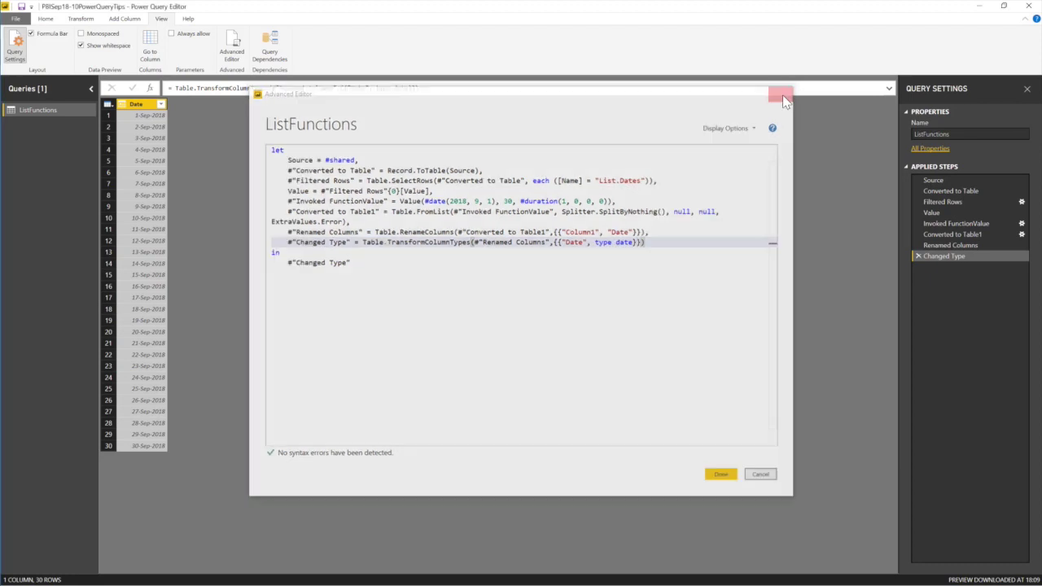
pyautogui.click(782, 92)
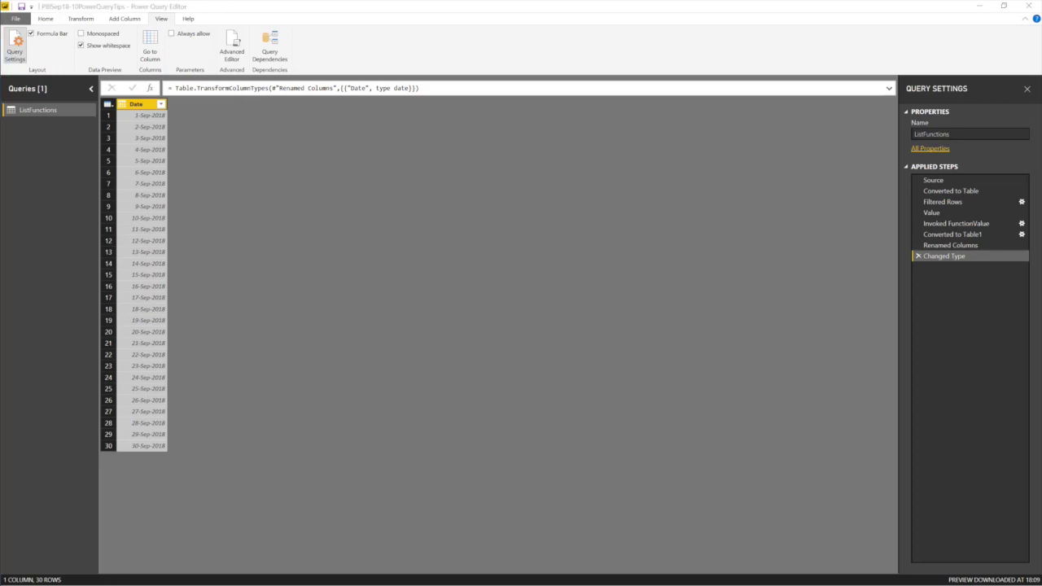
pyautogui.hotkey('alt', 'Tab')
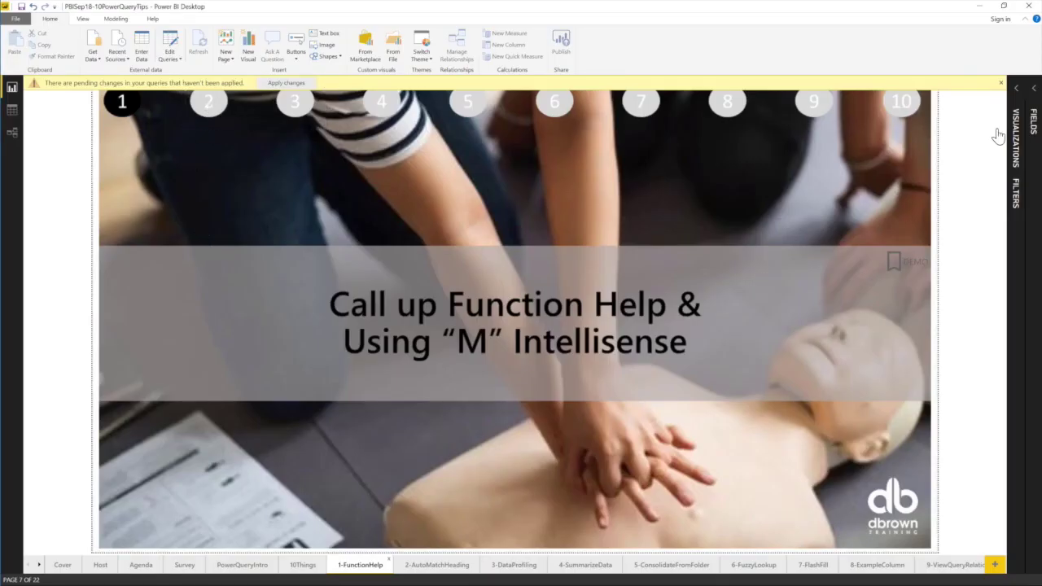
# Dismiss the pending query changes banner and go to the 2-AutoMatchHeading page.
pyautogui.click(1001, 82)
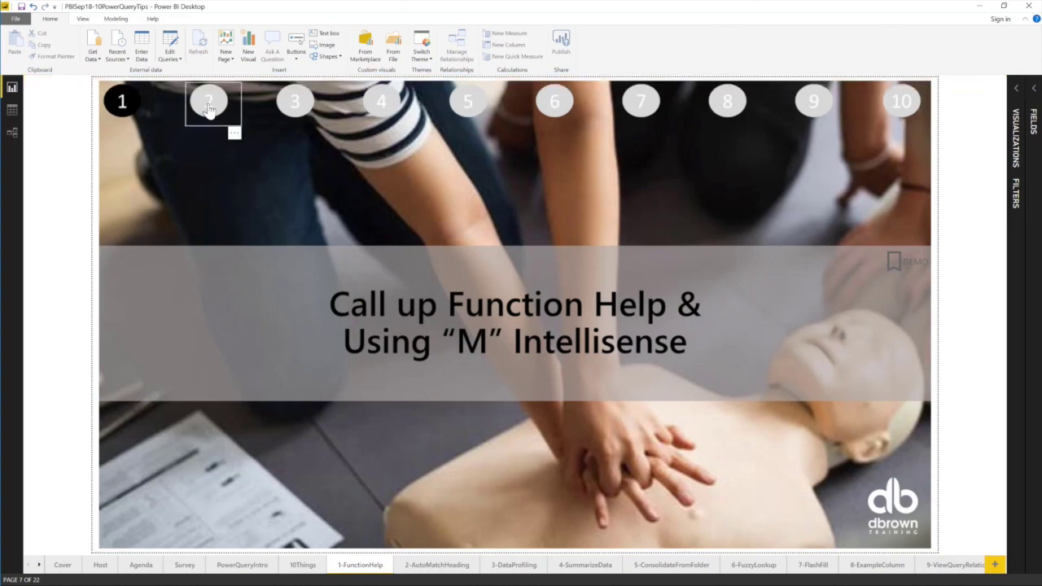
pyautogui.keyDown('ctrl'); pyautogui.click(209, 105); pyautogui.keyUp('ctrl')
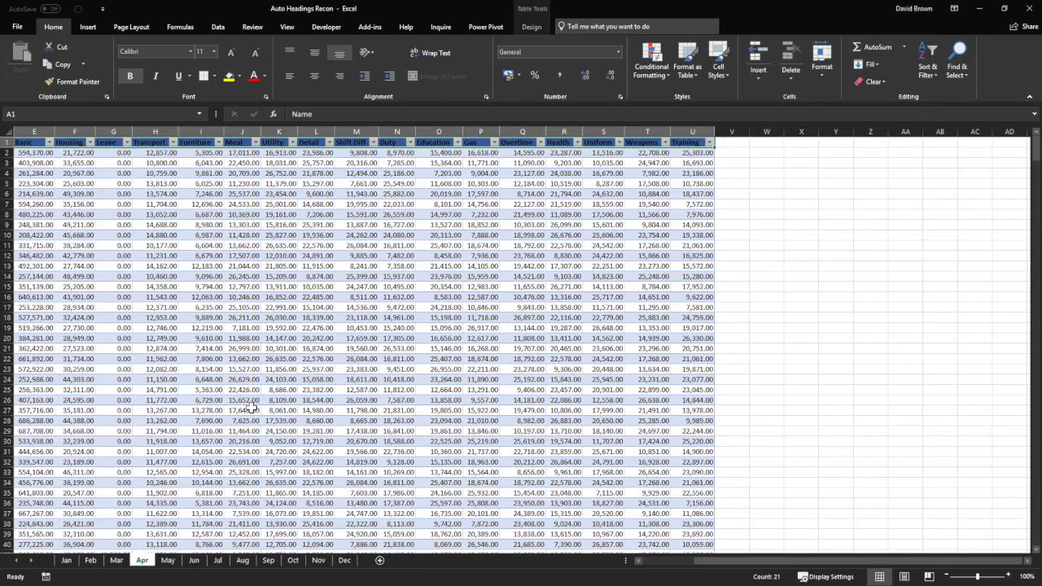
# Review the Apr headings: Name, Dept Name, Title, Total Gross, Basic, Housing, Leave.
pyautogui.click(350, 368)
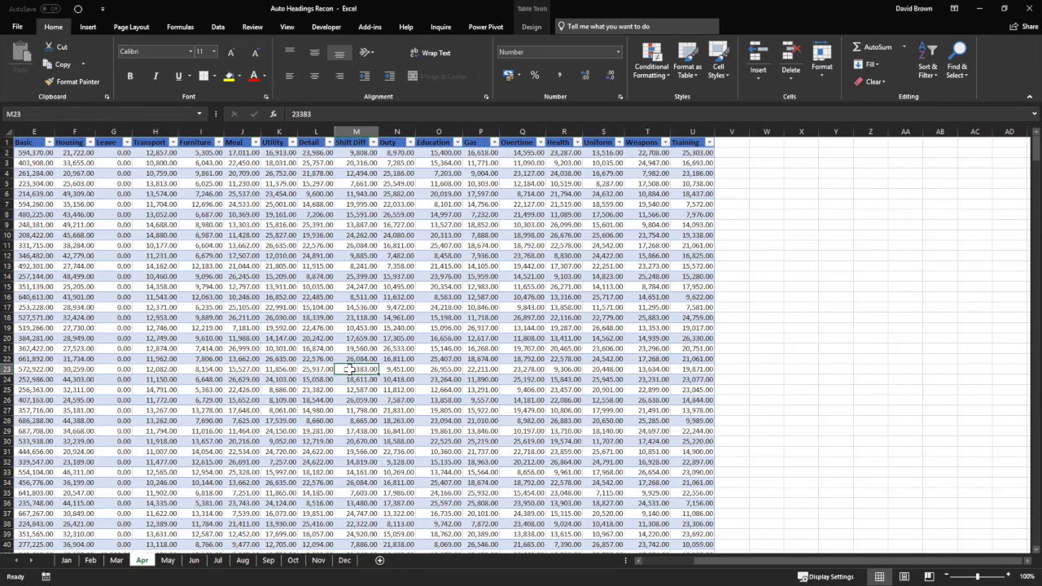
pyautogui.hotkey('ctrl', 'Left')
pyautogui.hotkey('ctrl', 'Up')
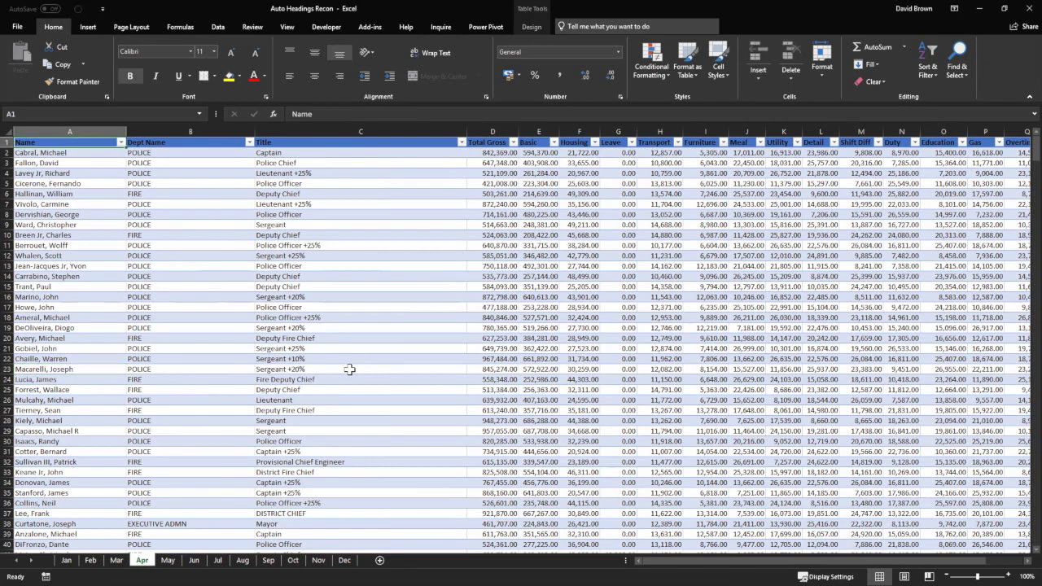
pyautogui.click(85, 131)
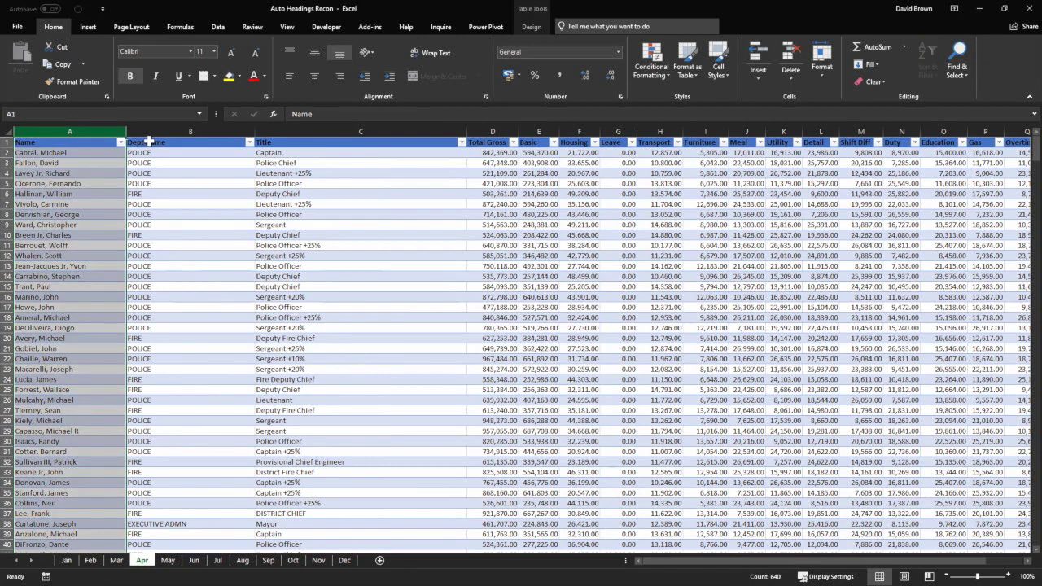
pyautogui.click(161, 128)
pyautogui.click(279, 129)
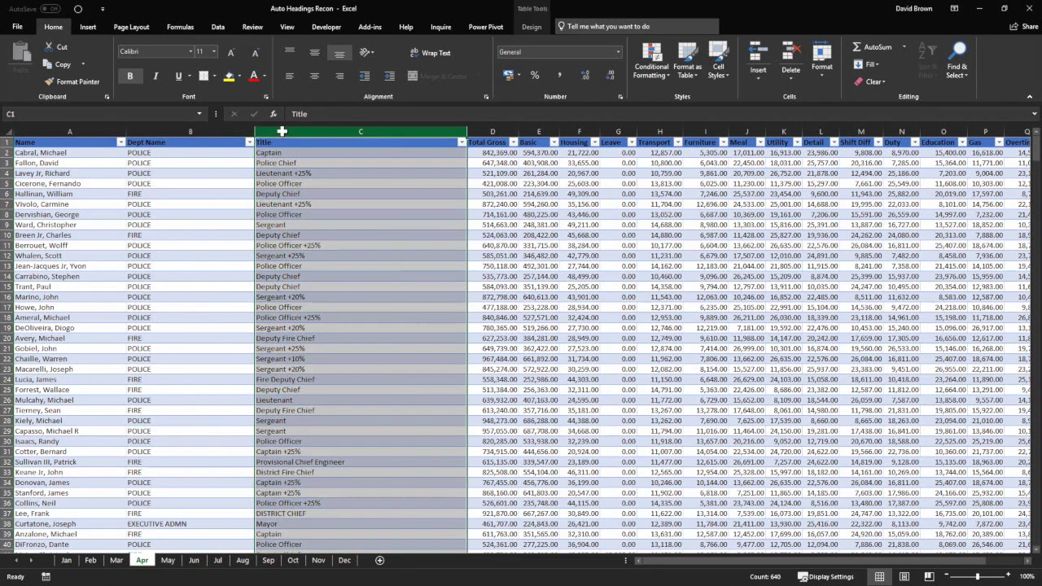
pyautogui.click(491, 131)
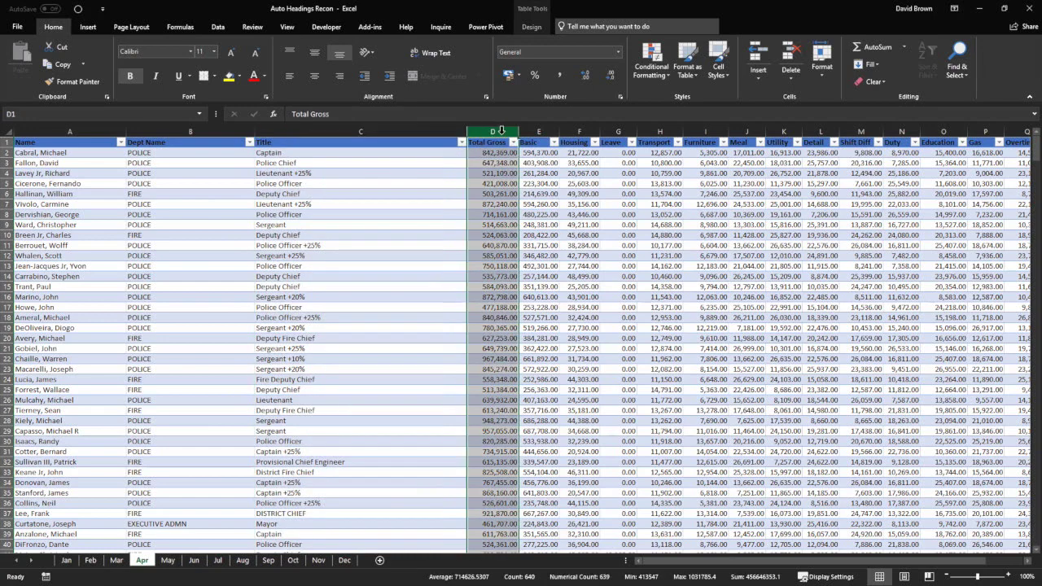
pyautogui.click(537, 131)
pyautogui.click(575, 131)
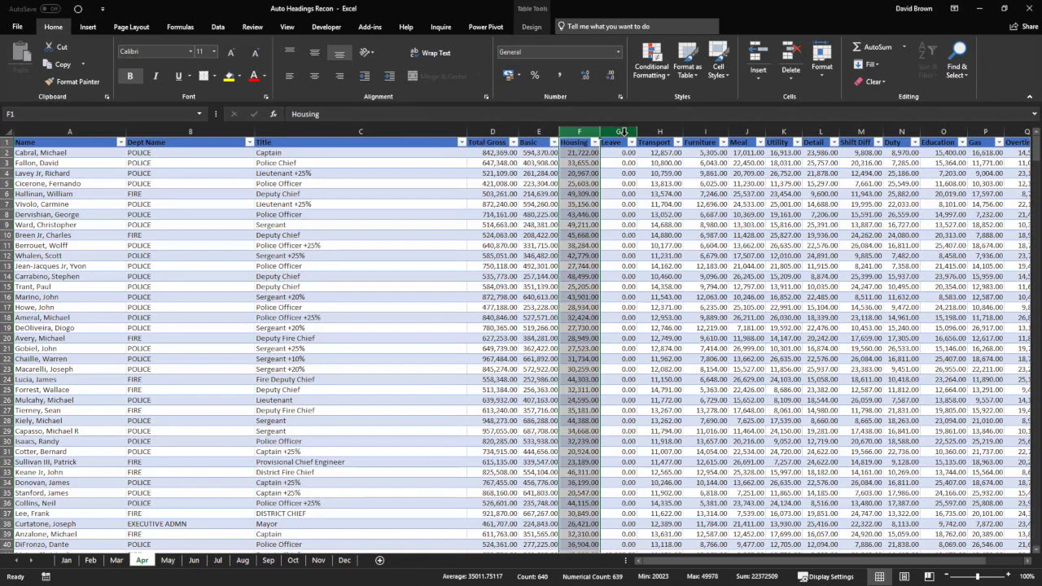
pyautogui.click(619, 130)
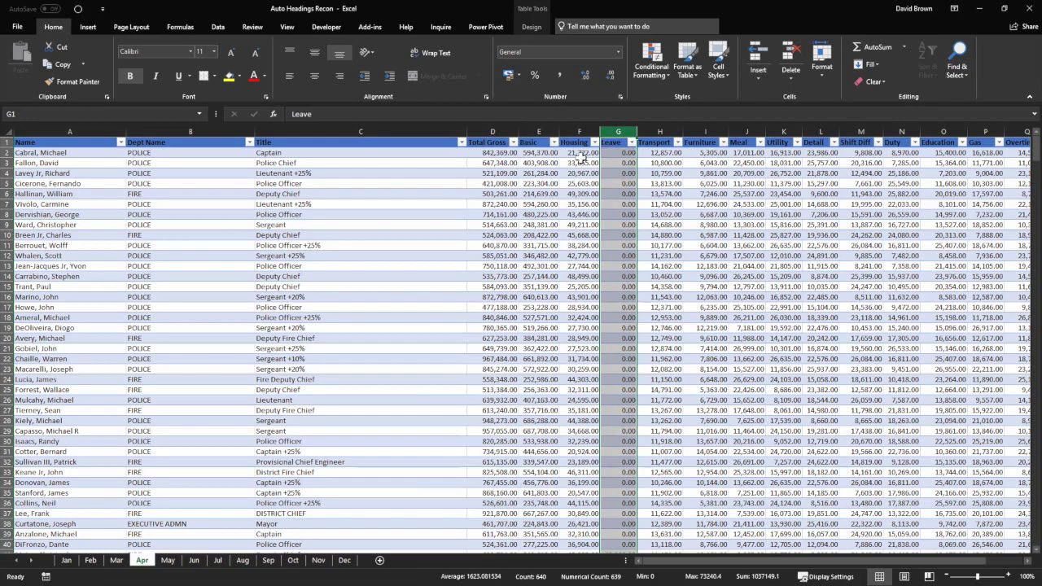
# Switch to the Aug sheet and select its Housing column, which follows Transport.
pyautogui.click(243, 560)
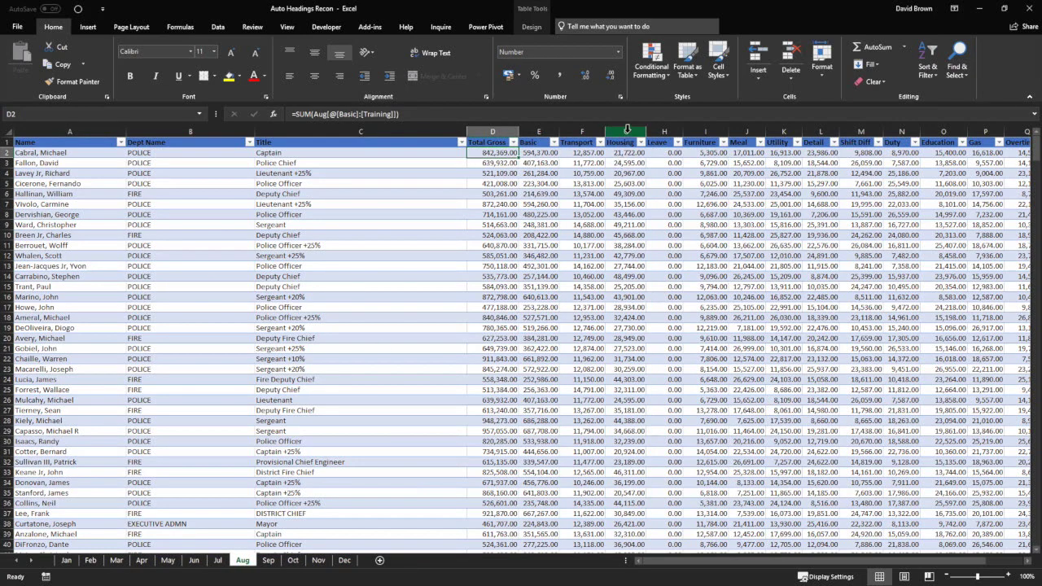
pyautogui.click(625, 131)
pyautogui.scroll(4, 662, 324)
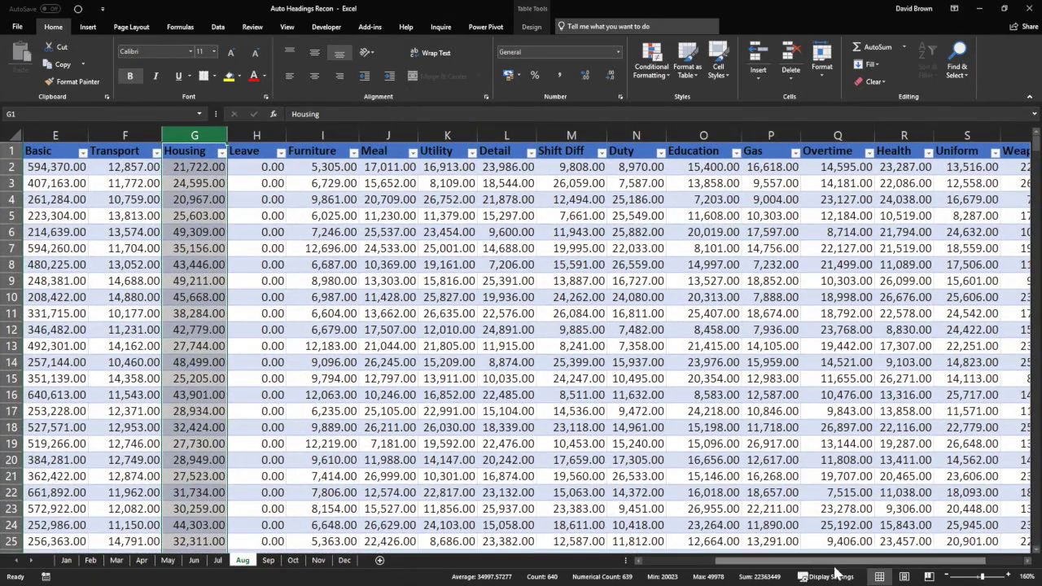
pyautogui.moveTo(773, 561); pyautogui.dragTo(699, 560)
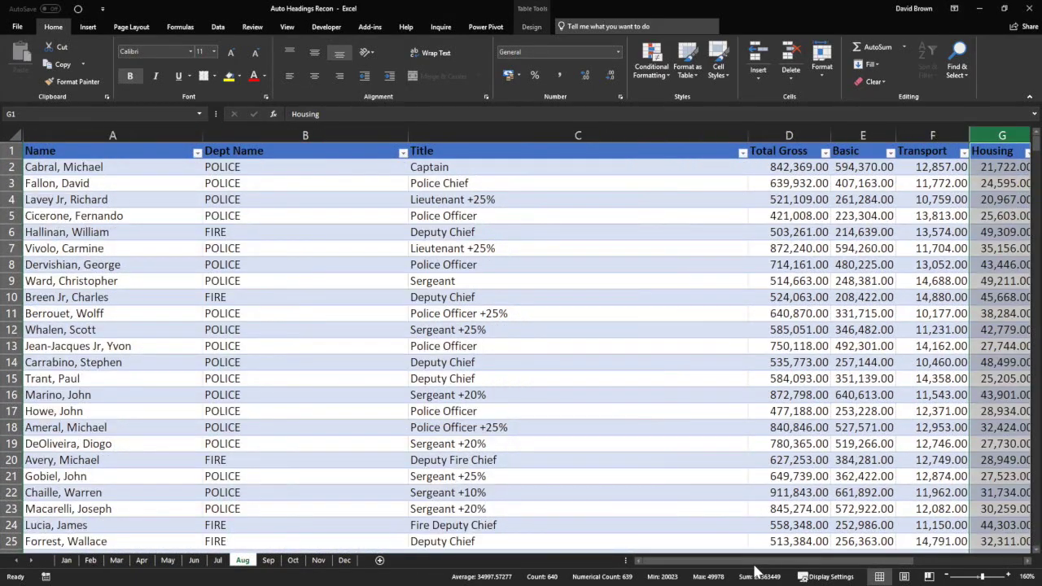
pyautogui.hscroll(3, 716, 407)
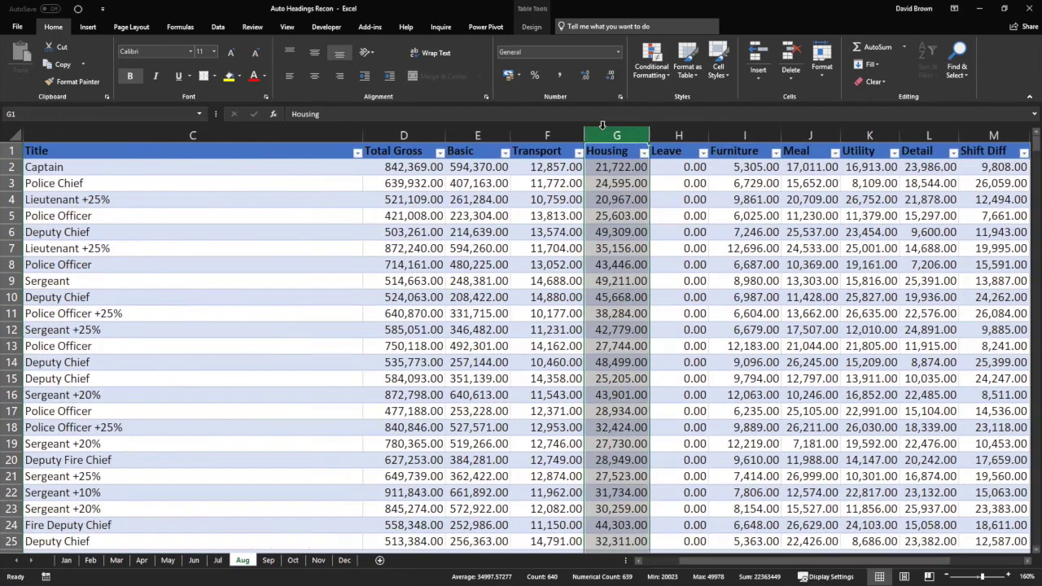
# On the May sheet, jump to the headings and select the Housing column.
pyautogui.click(168, 560)
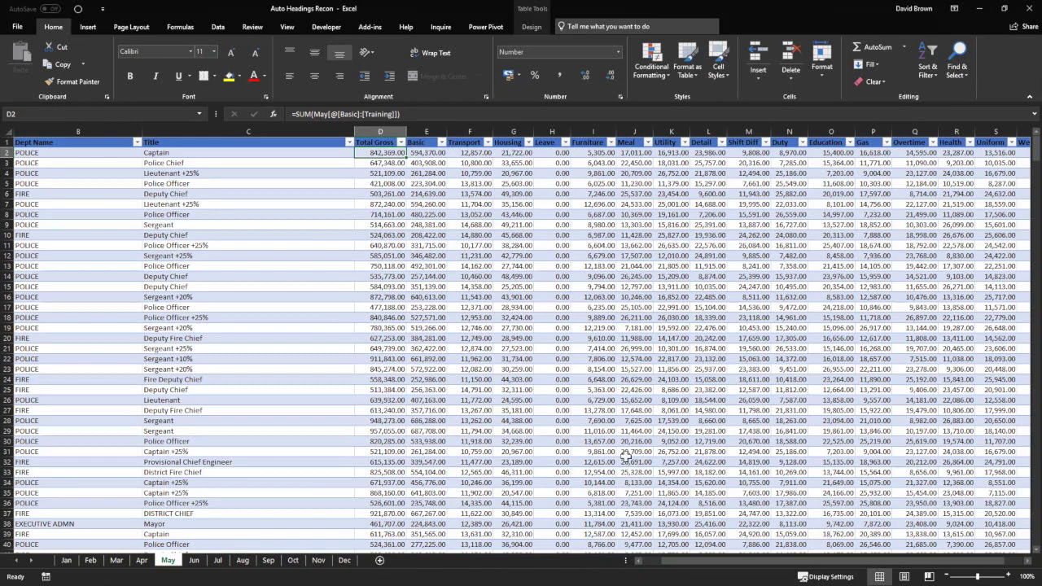
pyautogui.hscroll(3, 631, 411)
pyautogui.scroll(2, 634, 409)
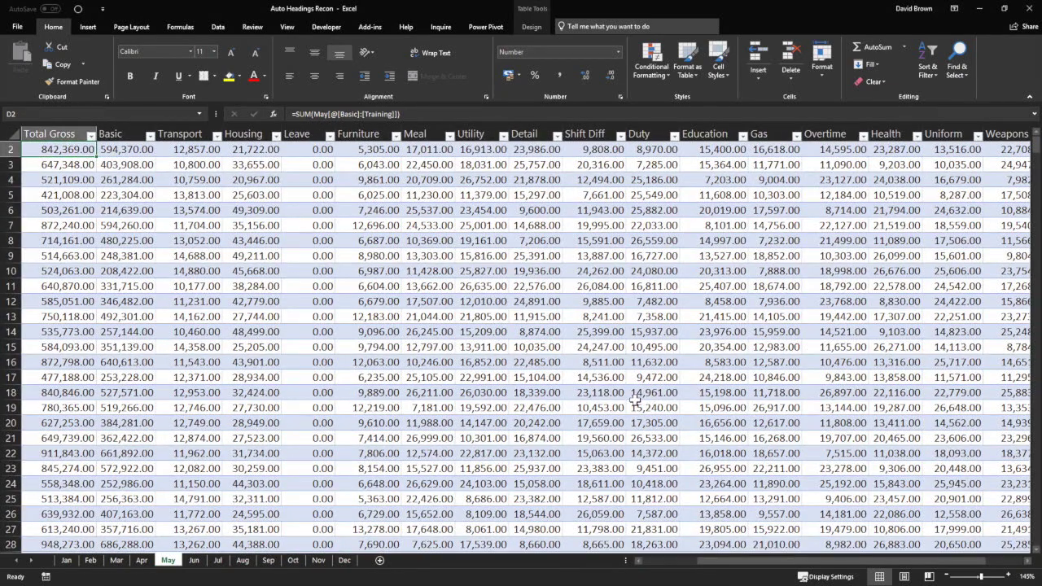
pyautogui.click(669, 561)
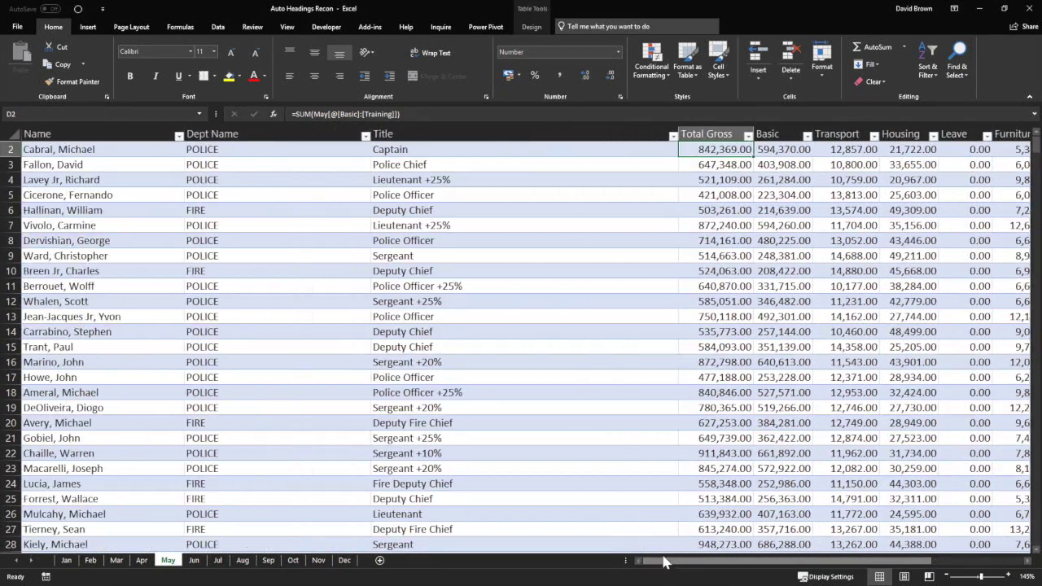
pyautogui.click(586, 304)
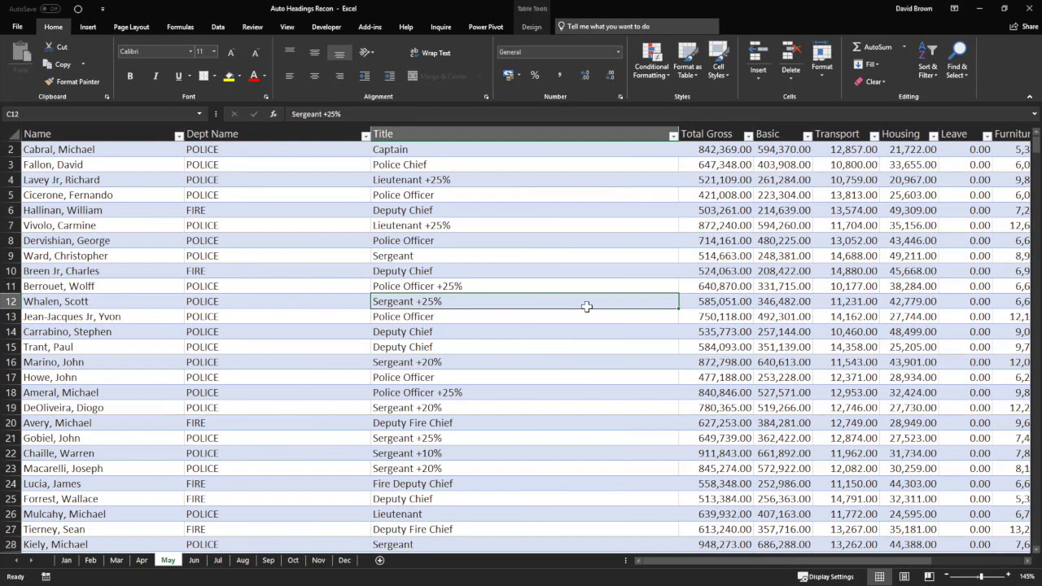
pyautogui.hotkey('ctrl', 'Up')
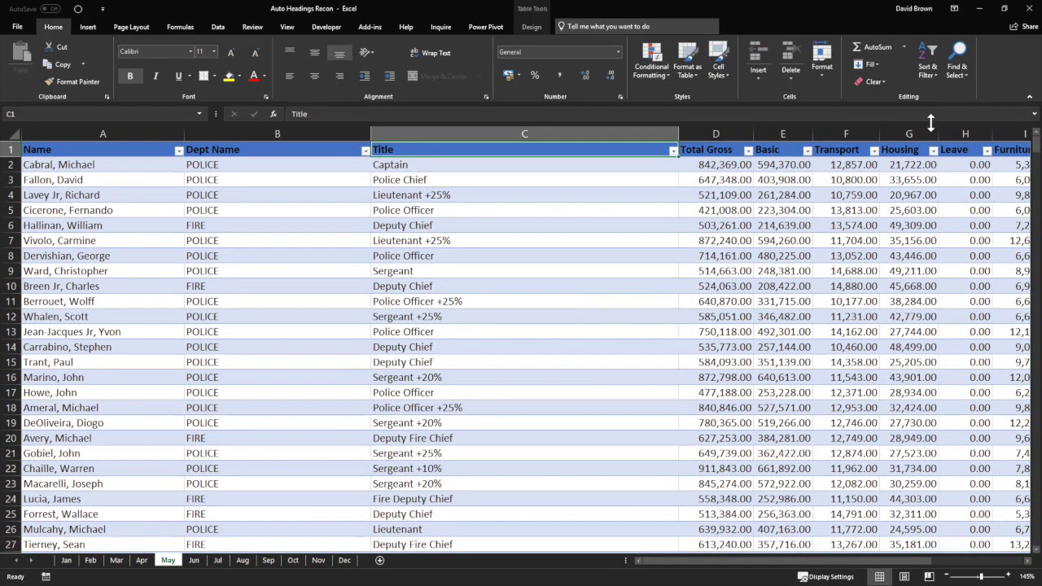
pyautogui.click(917, 132)
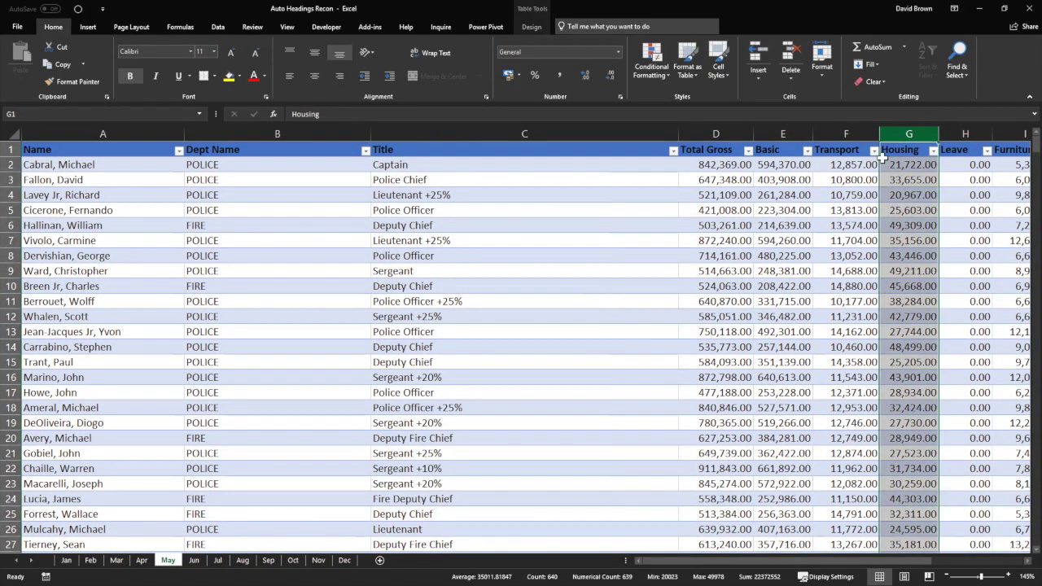
# Switch to the Jun sheet and select its Transport column, which comes after Housing.
pyautogui.click(194, 560)
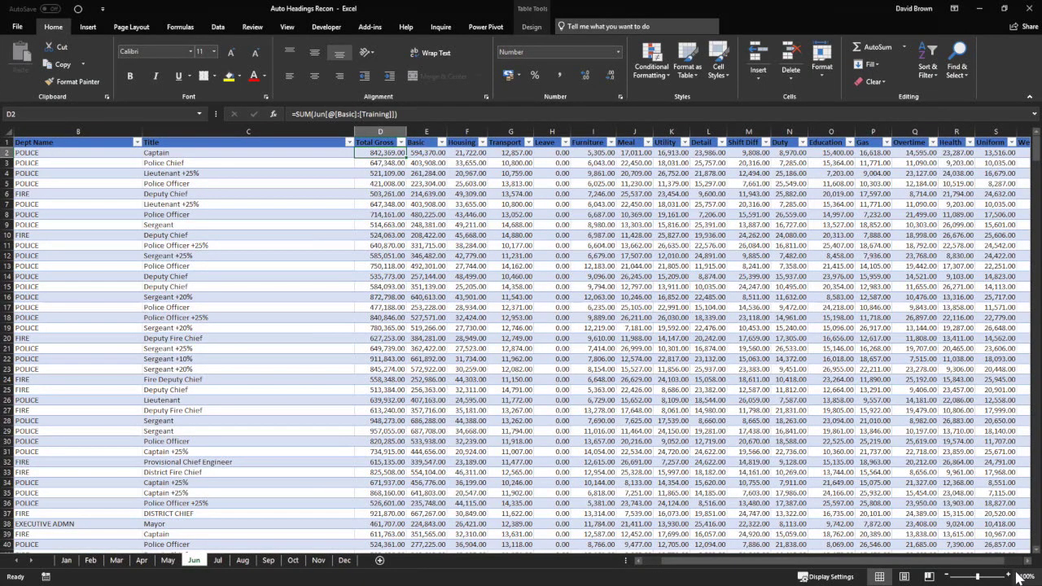
pyautogui.scroll(5, 717, 346)
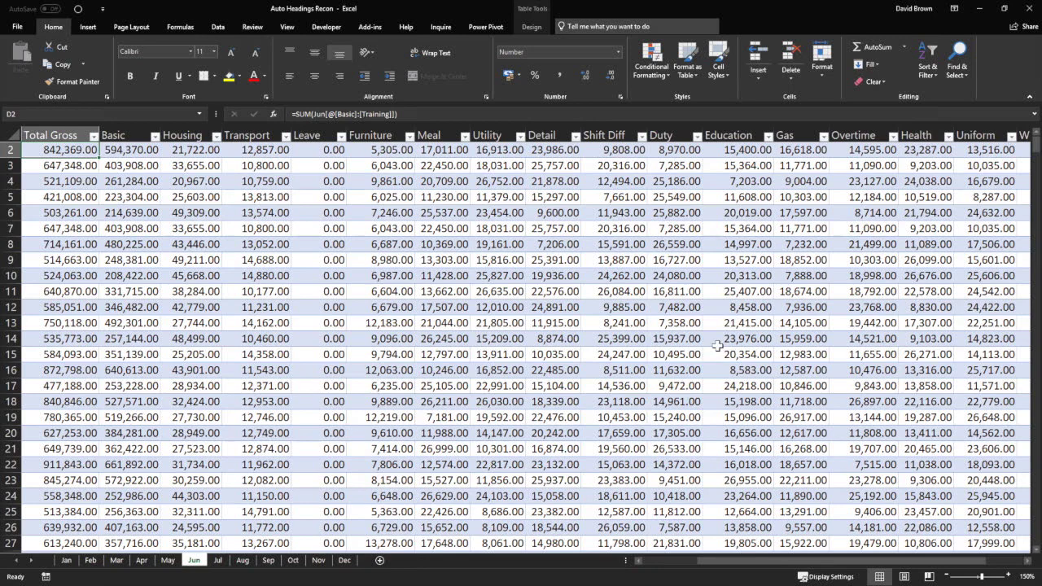
pyautogui.click(716, 338)
pyautogui.hotkey('ctrl', 'Home')
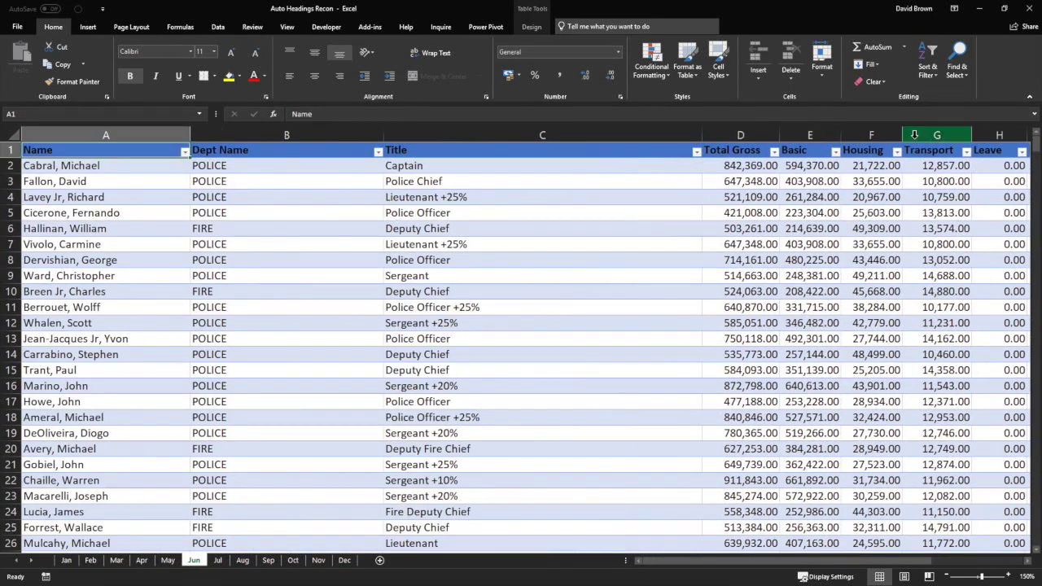
pyautogui.click(940, 136)
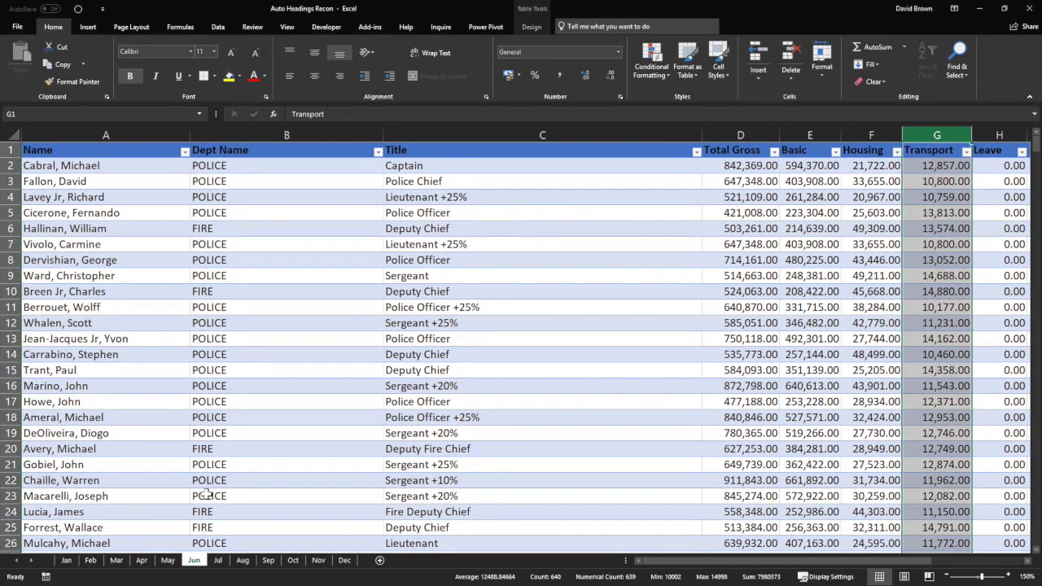
# On the Mar sheet, select the Title, Name and Dept Name column headings.
pyautogui.click(117, 562)
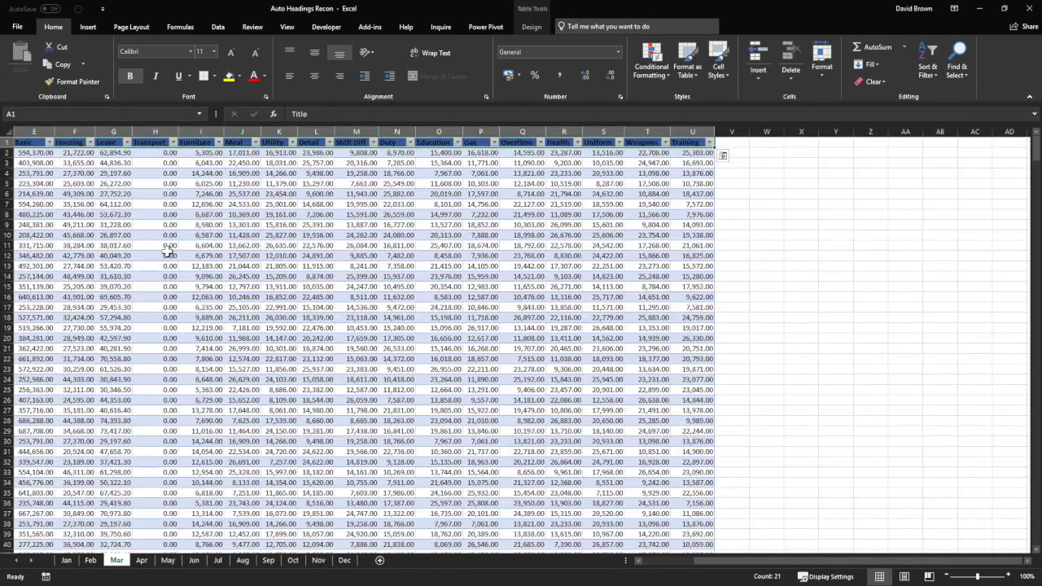
pyautogui.click(492, 401)
pyautogui.press('Home')
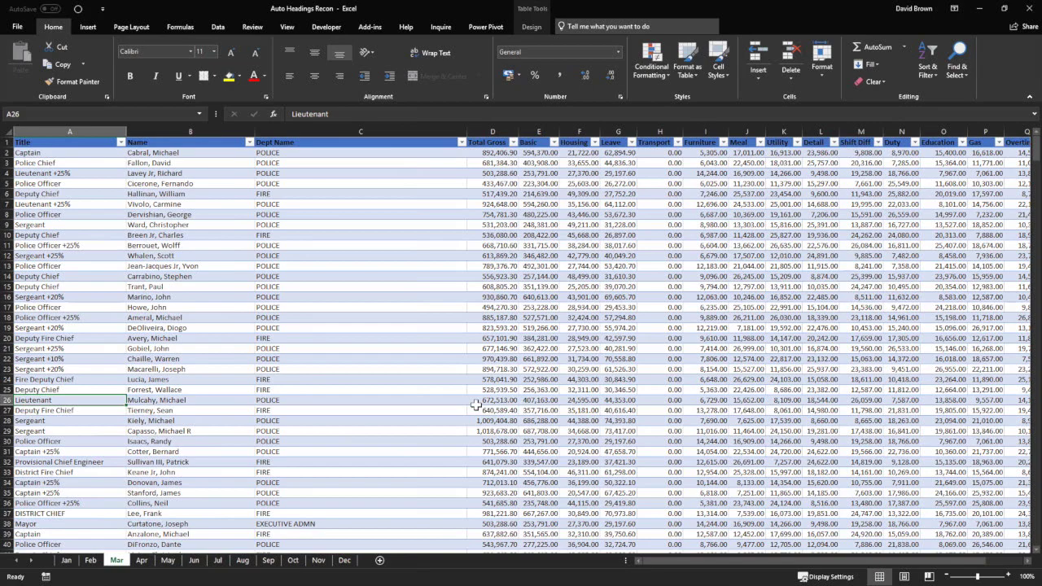
pyautogui.scroll(5, 472, 402)
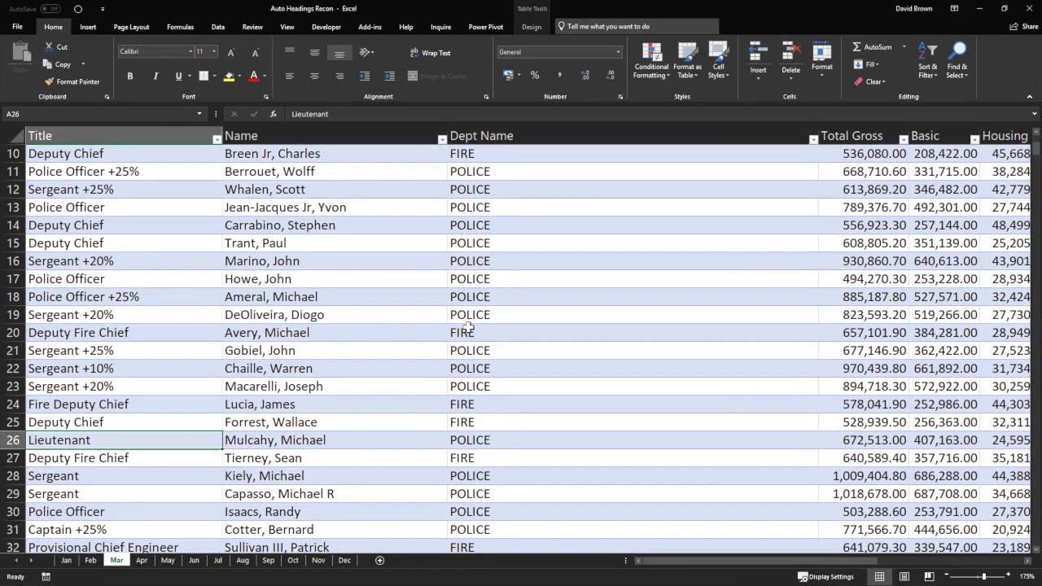
pyautogui.hotkey('ctrl', 'Home')
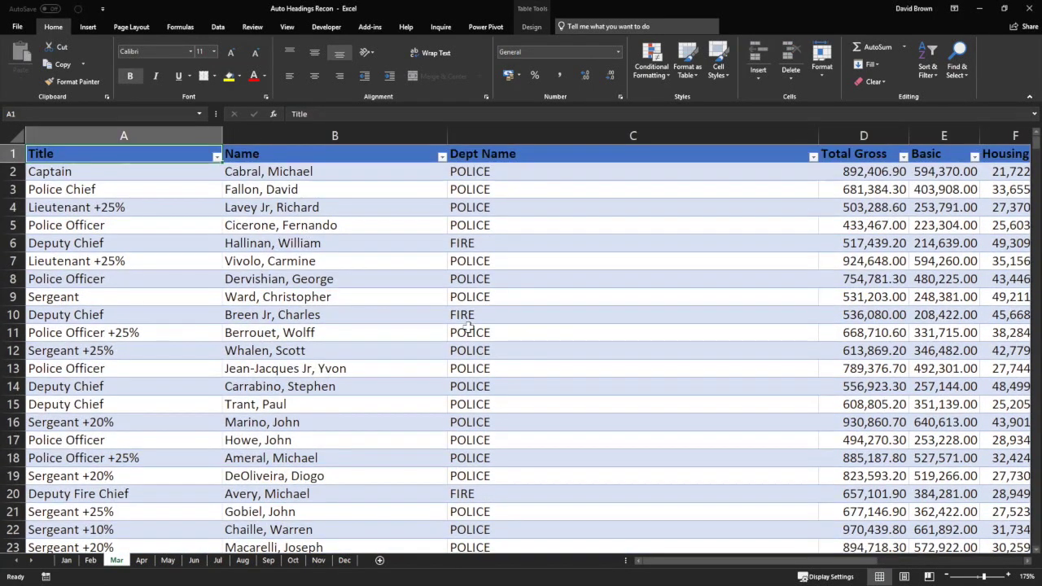
pyautogui.moveTo(123, 135); pyautogui.dragTo(277, 135)
pyautogui.click(470, 135)
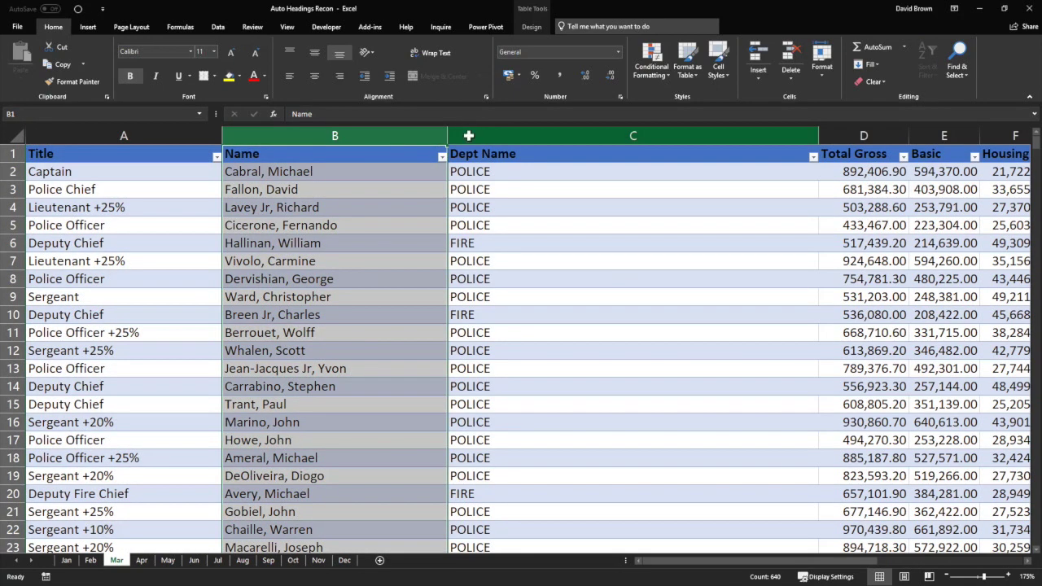
# On the Apr sheet, select the Name, Dept Name and Title columns to compare their order.
pyautogui.click(142, 560)
pyautogui.click(70, 196)
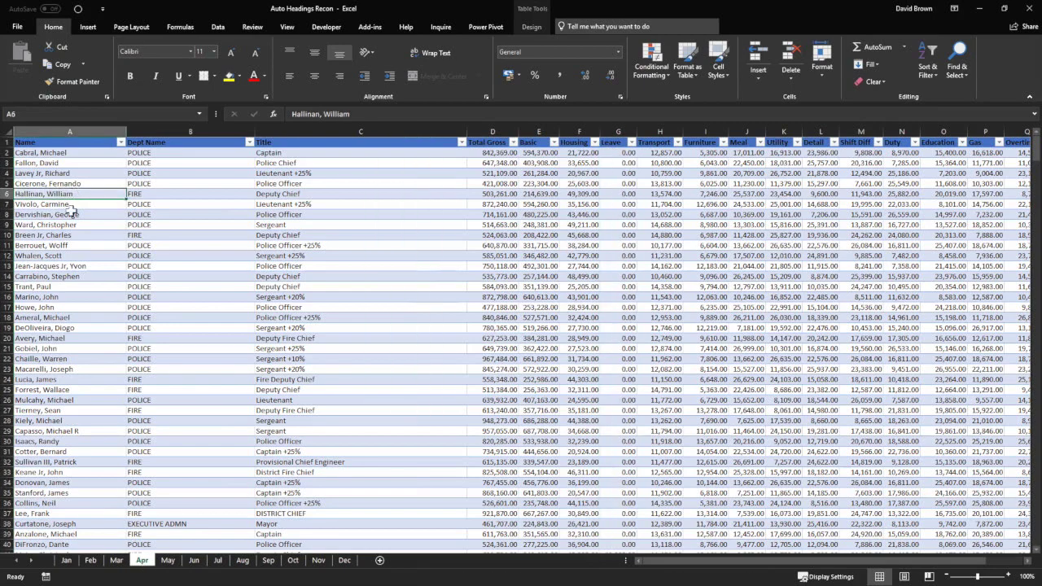
pyautogui.scroll(3, 72, 215)
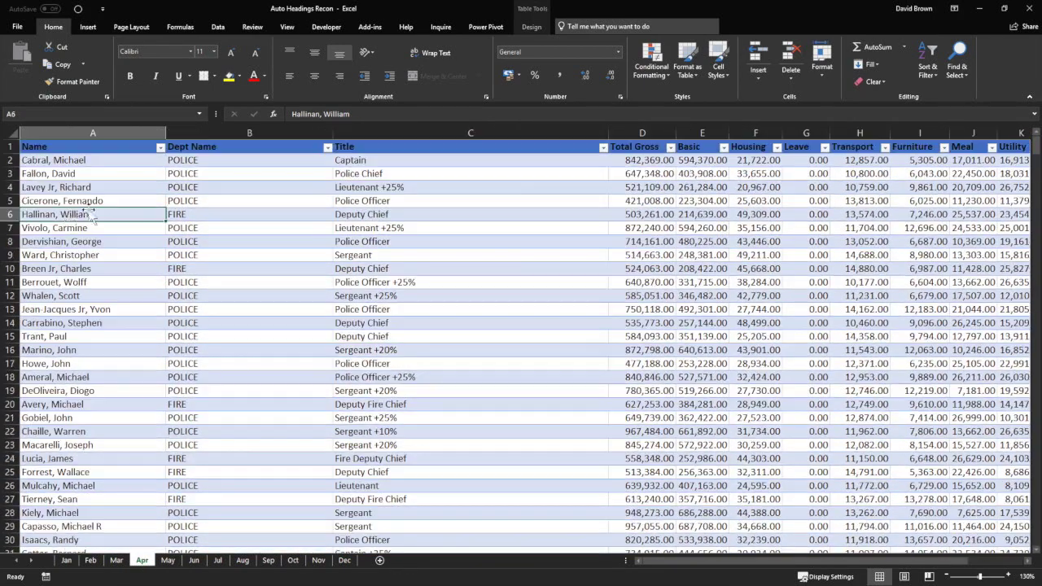
pyautogui.scroll(1, 92, 218)
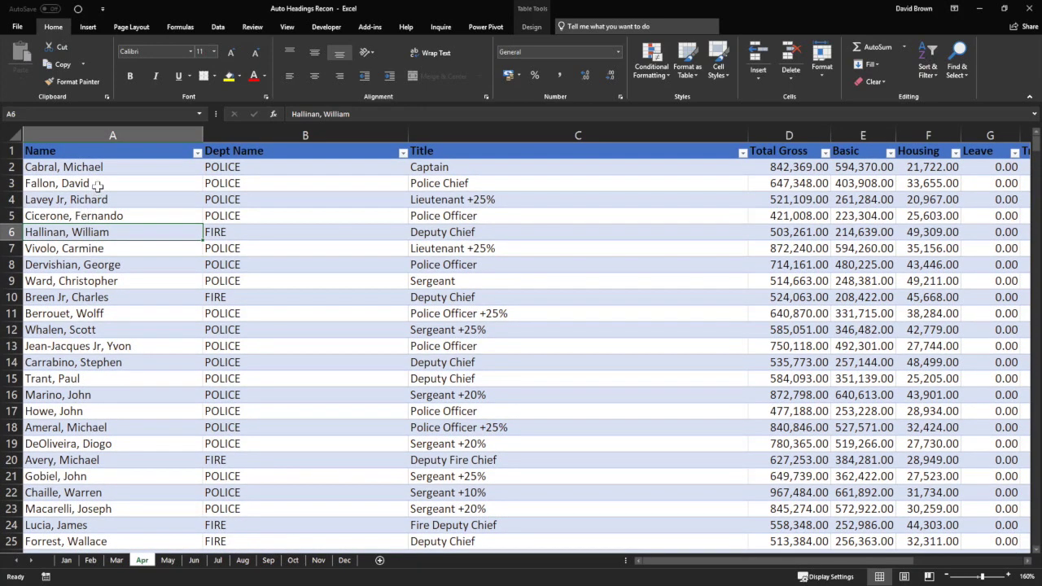
pyautogui.click(111, 133)
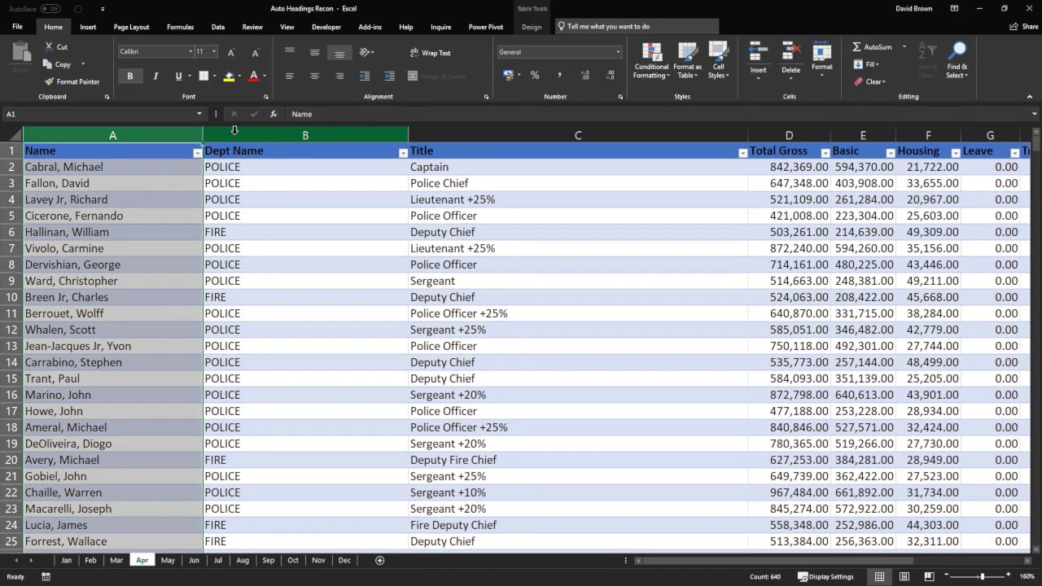
pyautogui.click(233, 133)
pyautogui.click(454, 132)
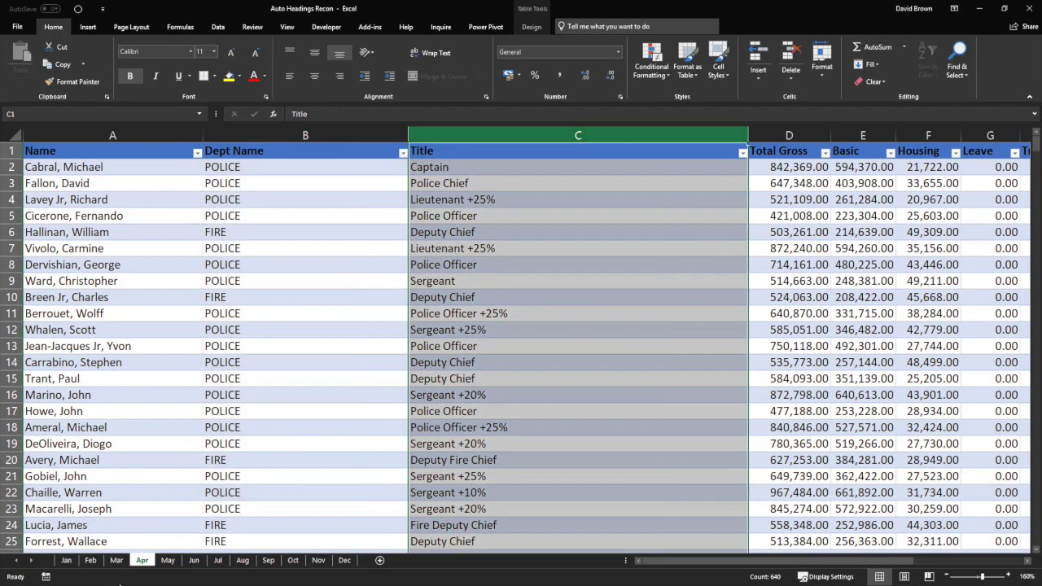
# Recheck Mar's Title, Name, Dept Name and Total Gross columns, then close the workbook and minimize Book1.
pyautogui.click(116, 560)
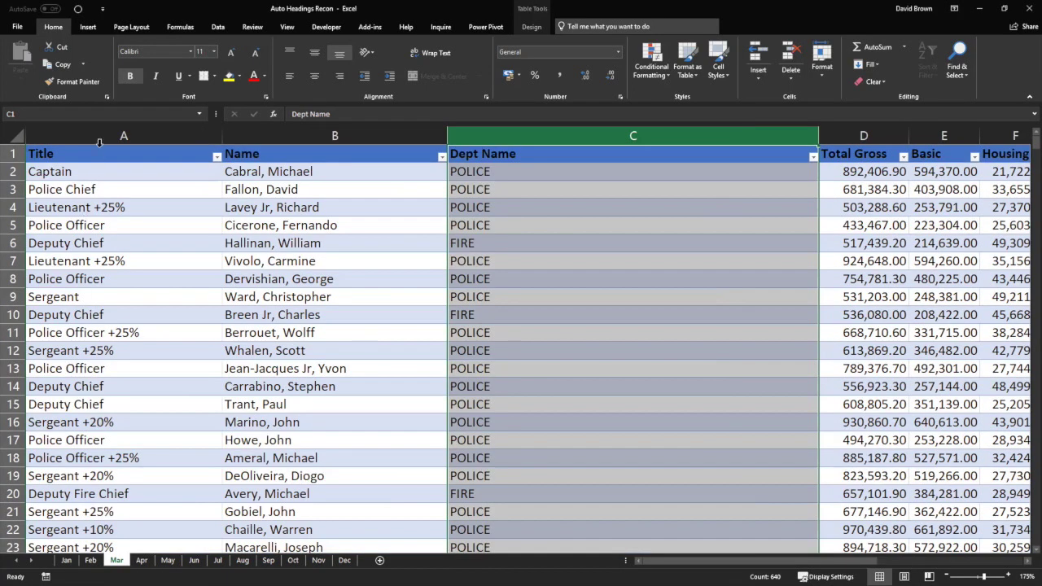
pyautogui.click(103, 137)
pyautogui.click(241, 139)
pyautogui.click(504, 135)
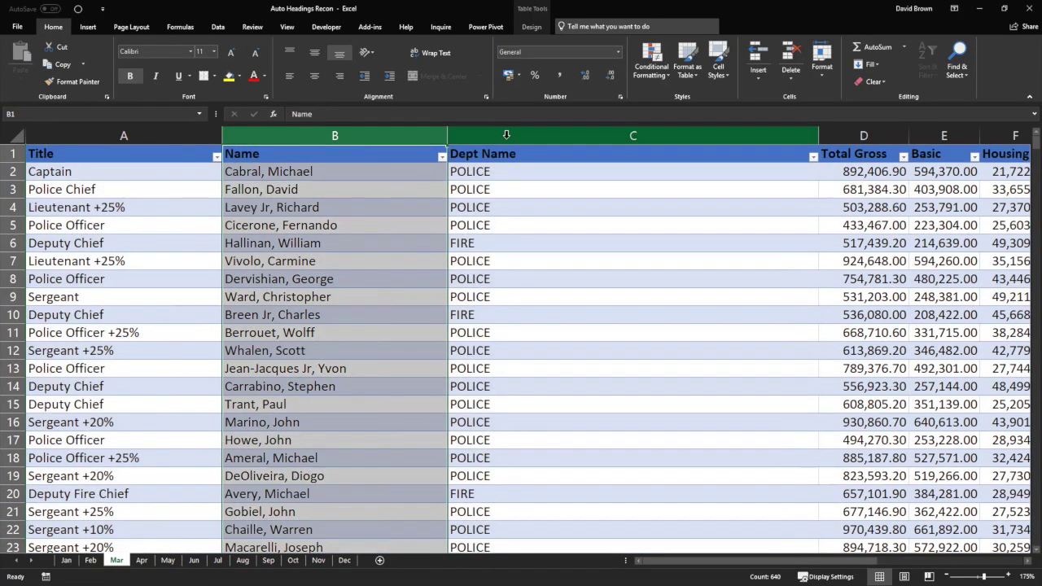
pyautogui.click(852, 137)
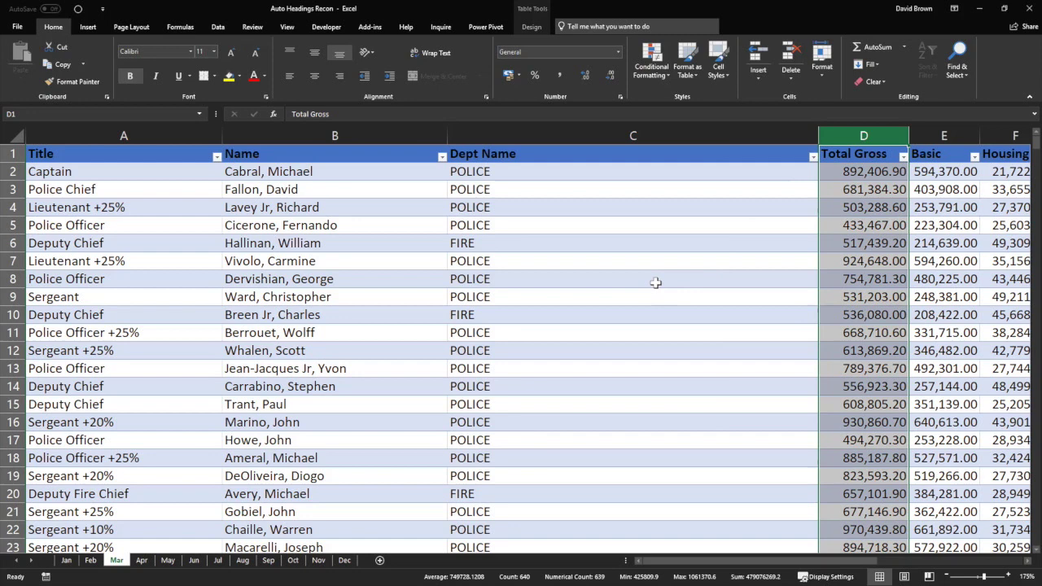
pyautogui.click(294, 275)
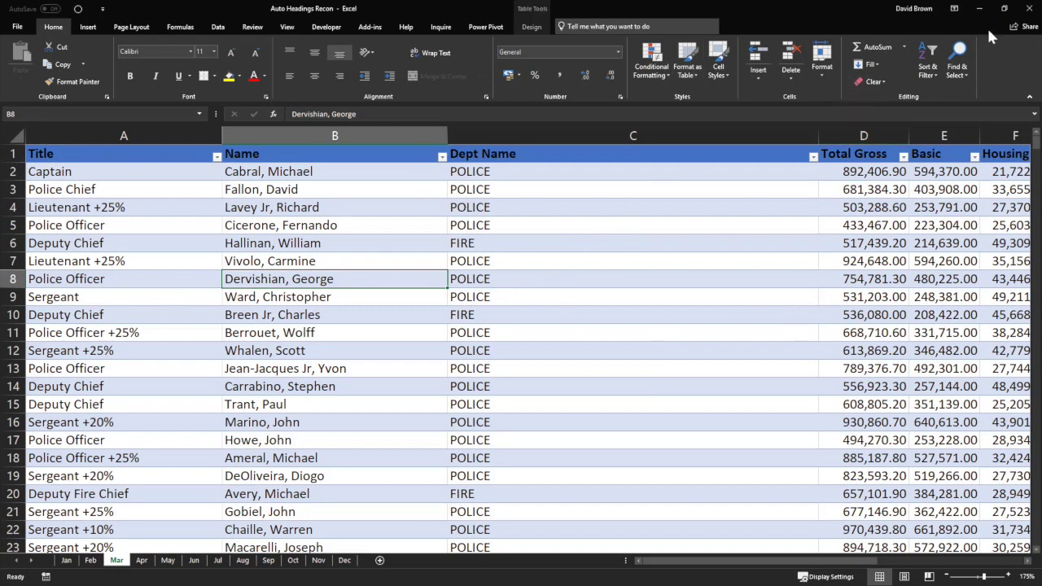
pyautogui.click(1029, 8)
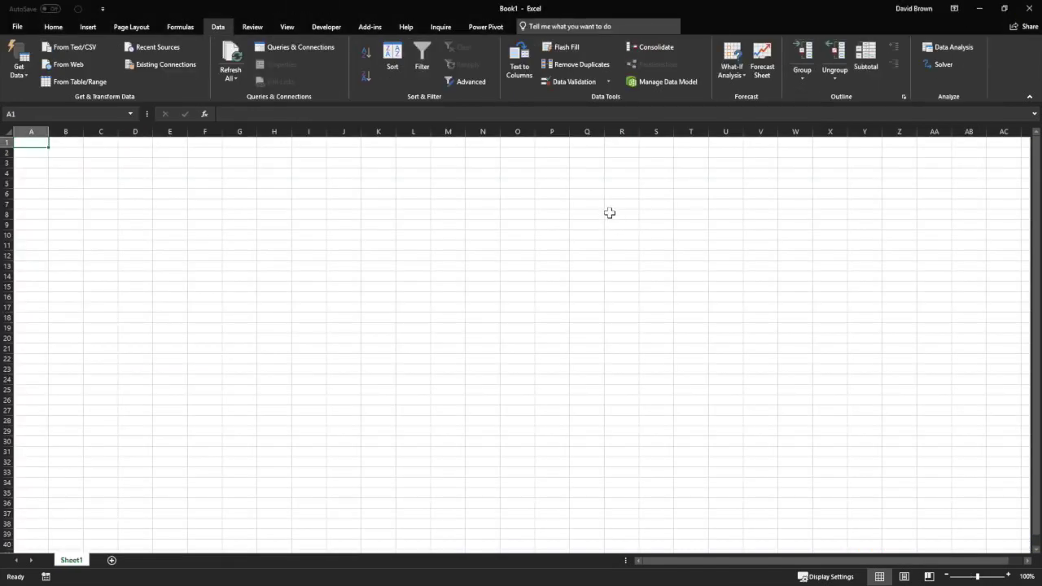
pyautogui.click(979, 10)
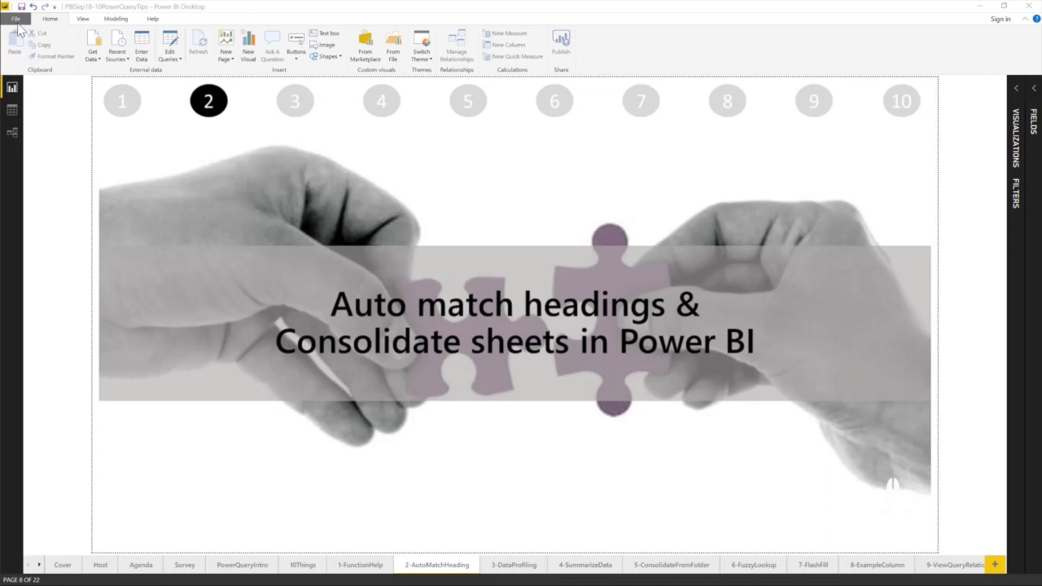
# Import Excel data from Auto Headings Recon.xlsx in the PowerBI folder.
pyautogui.click(93, 60)
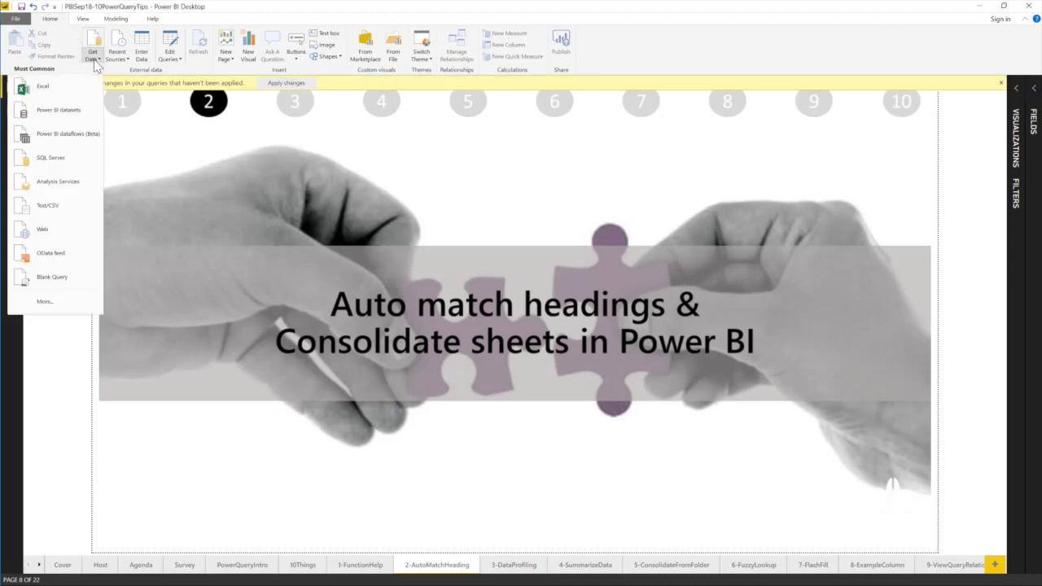
pyautogui.click(38, 86)
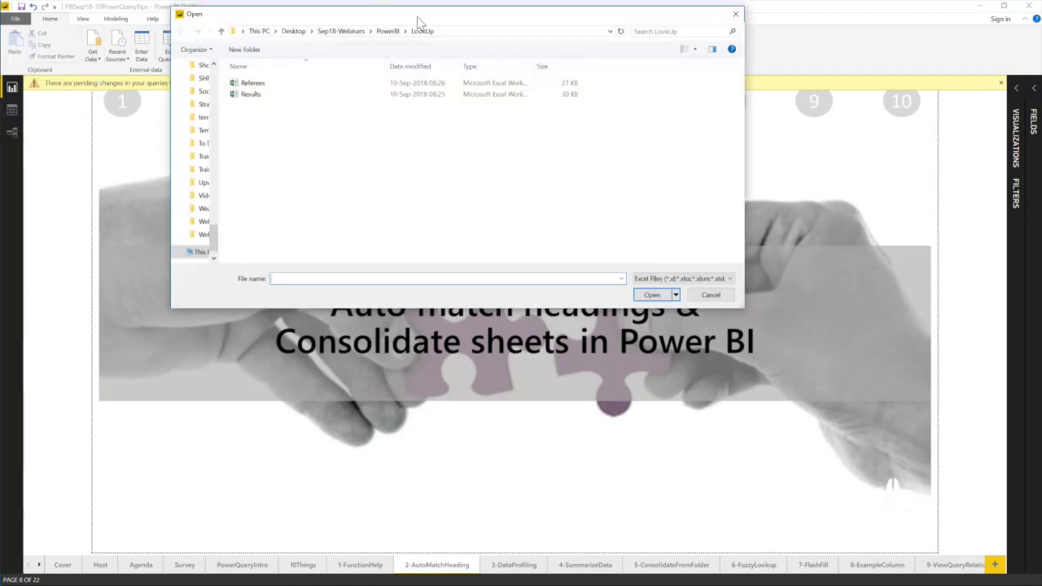
pyautogui.click(404, 96)
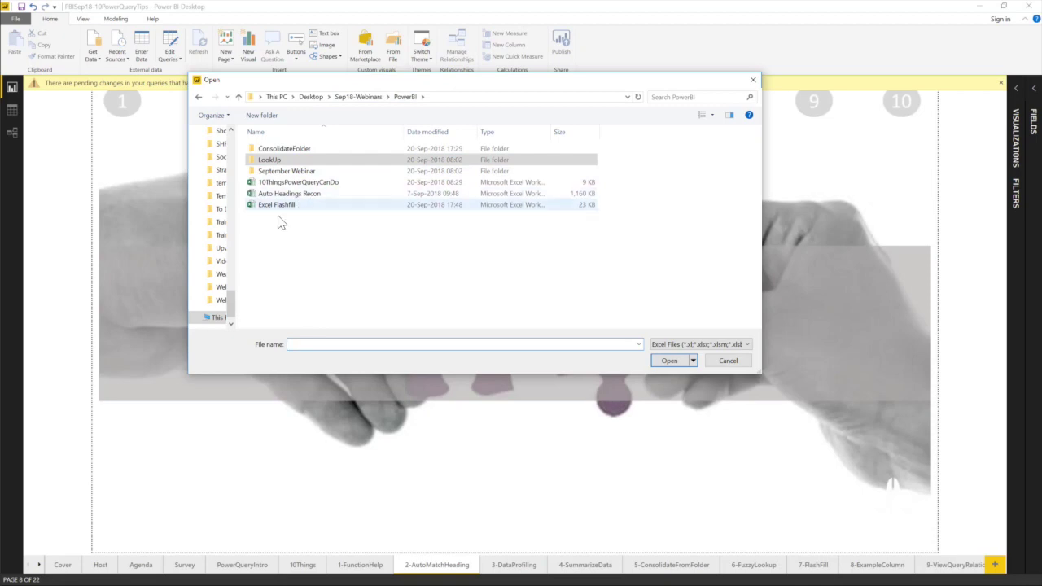
pyautogui.click(304, 196)
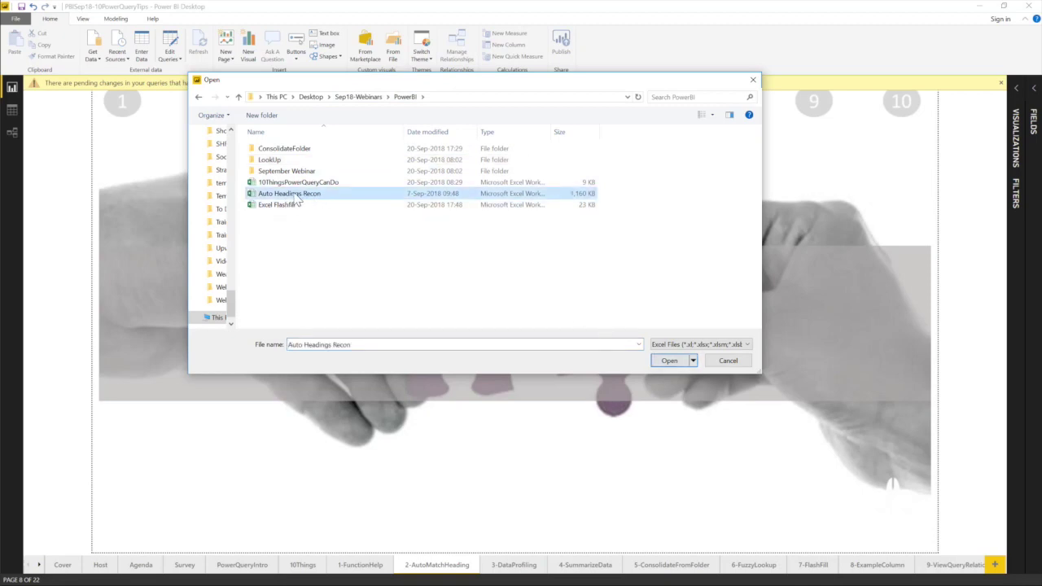
pyautogui.doubleClick(297, 195)
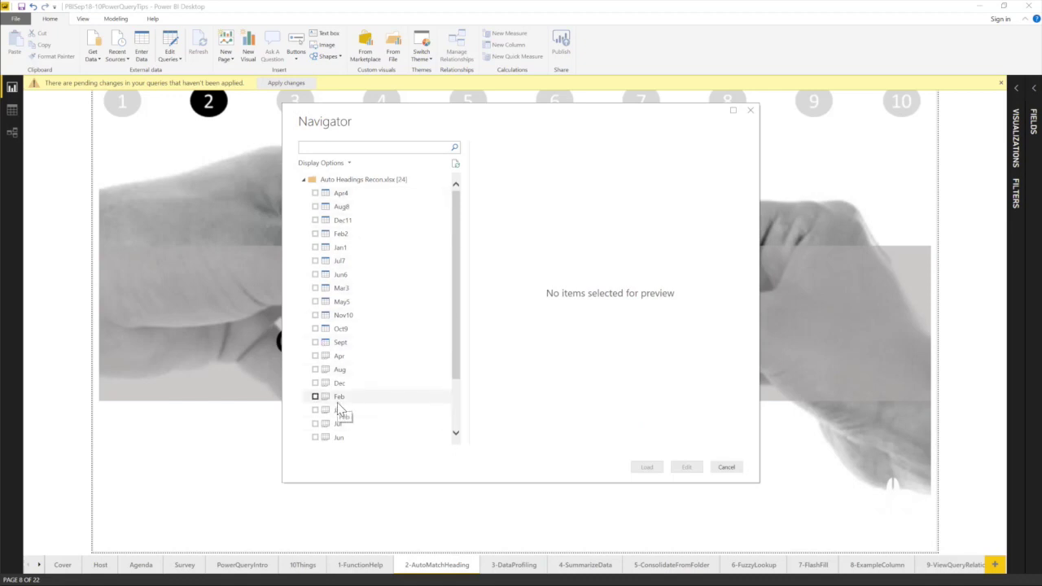
# Edit the whole Auto Headings Recon.xlsx workbook node as a query in Power Query Editor.
pyautogui.click(344, 182)
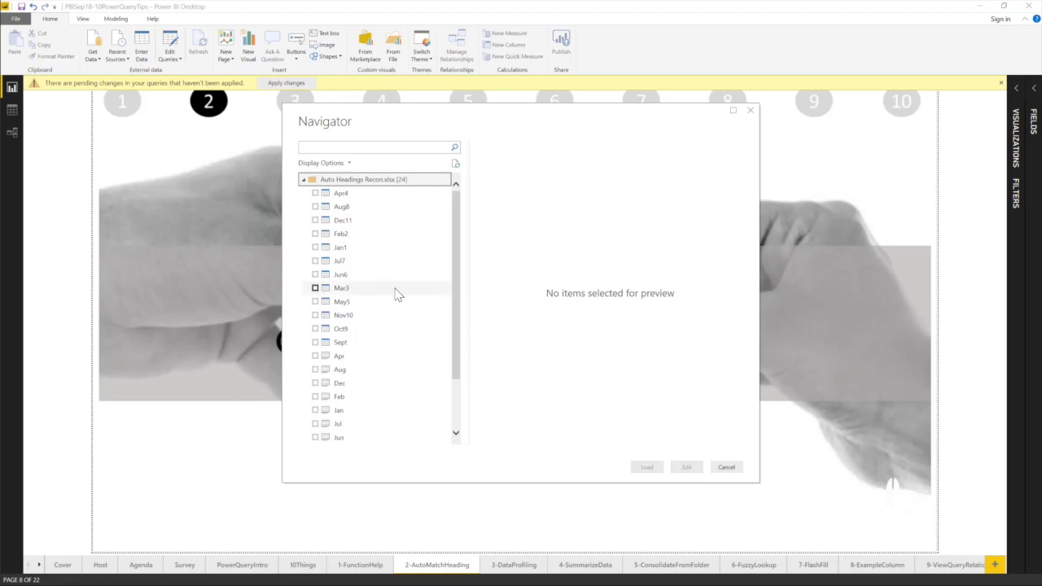
pyautogui.rightClick(330, 186)
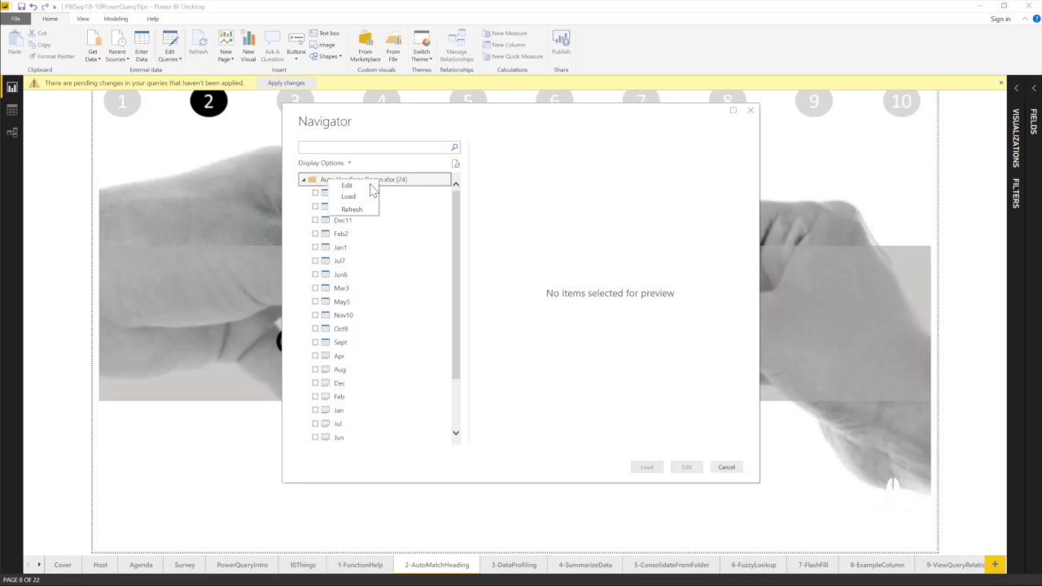
pyautogui.click(356, 187)
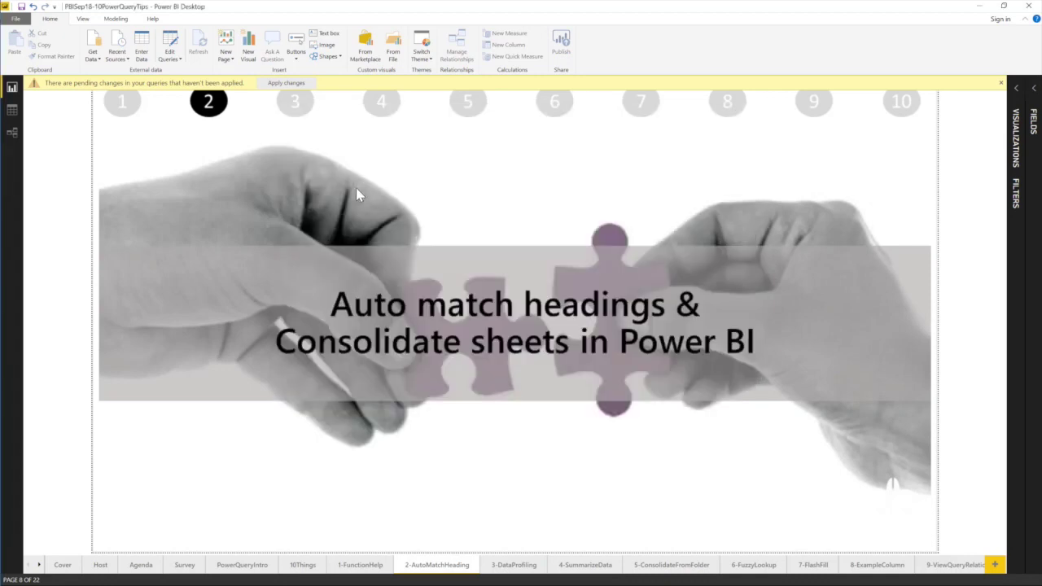
pyautogui.click(643, 374)
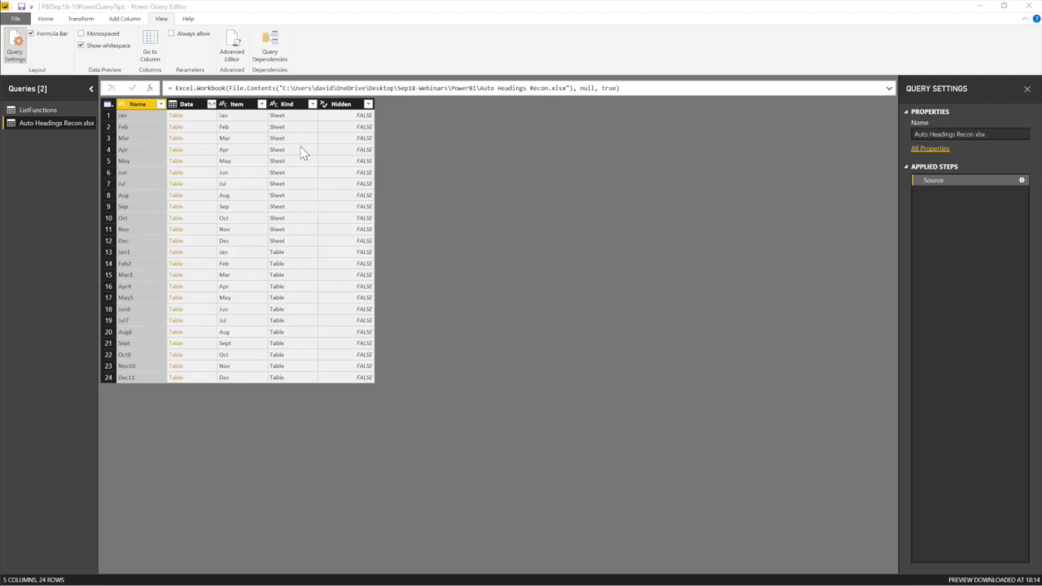
pyautogui.click(311, 105)
# Filter Kind to Table only and remove all columns except Data and Item.
pyautogui.click(173, 231)
pyautogui.click(252, 281)
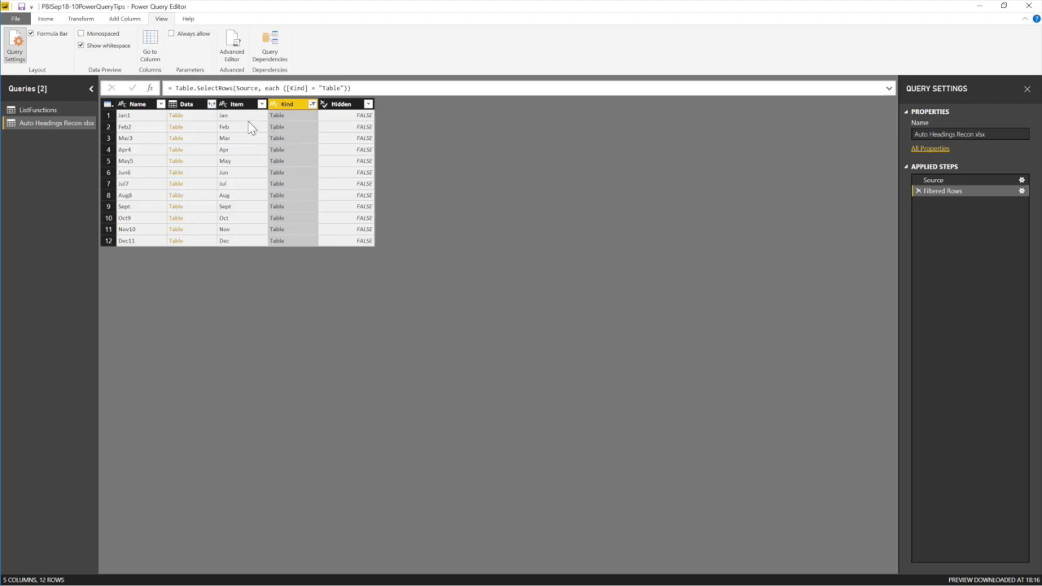
pyautogui.click(190, 110)
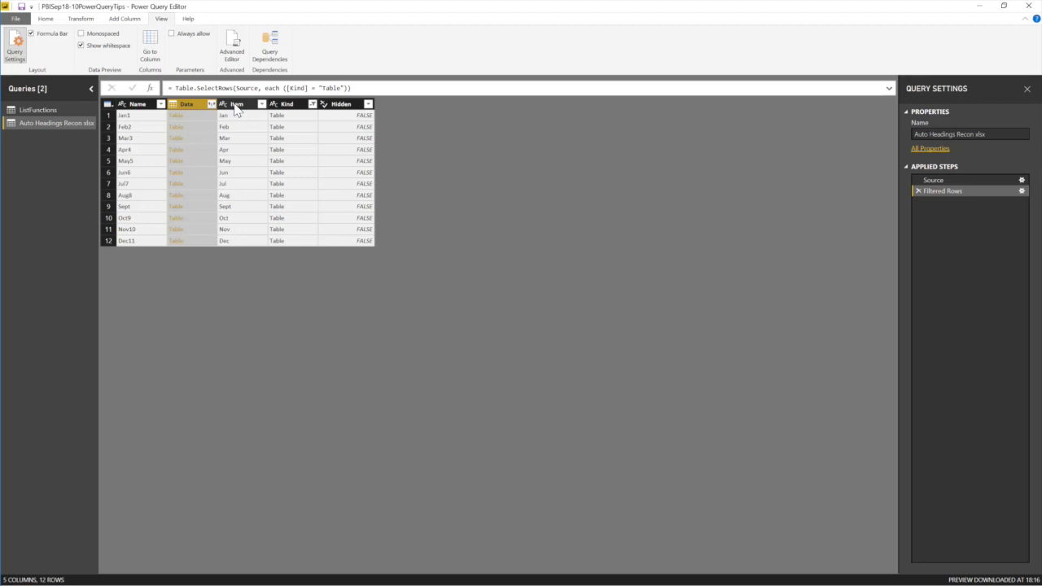
pyautogui.keyDown('ctrl'); pyautogui.click(233, 106); pyautogui.keyUp('ctrl')
pyautogui.click(192, 110)
pyautogui.keyDown('ctrl'); pyautogui.click(236, 108); pyautogui.keyUp('ctrl')
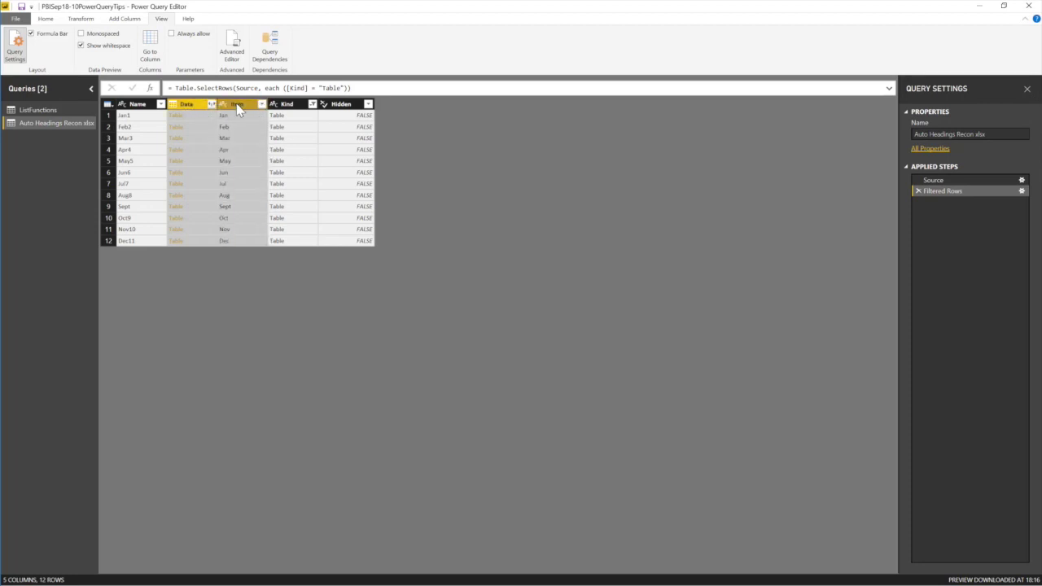
pyautogui.rightClick(237, 110)
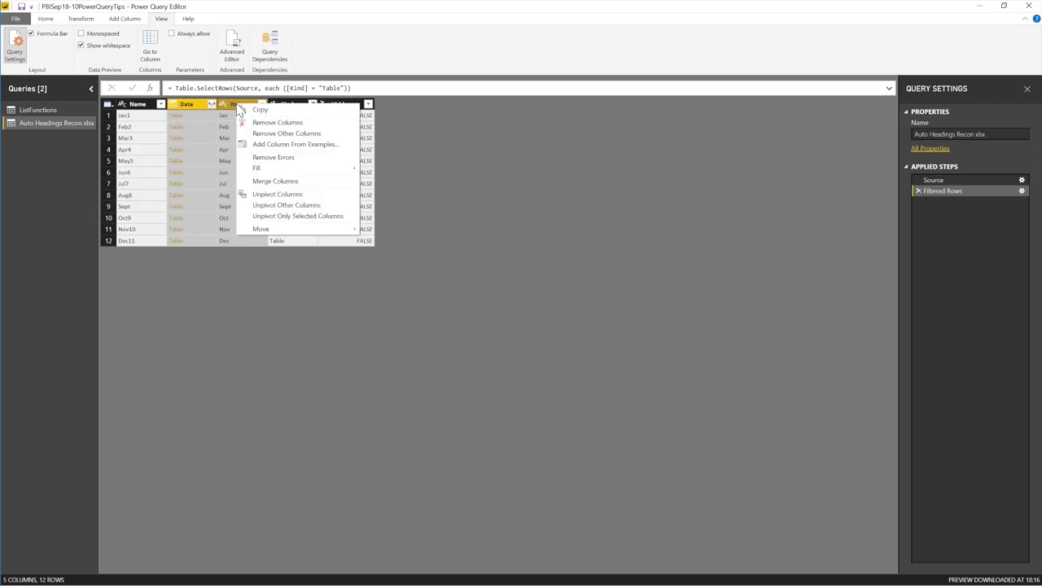
pyautogui.click(300, 135)
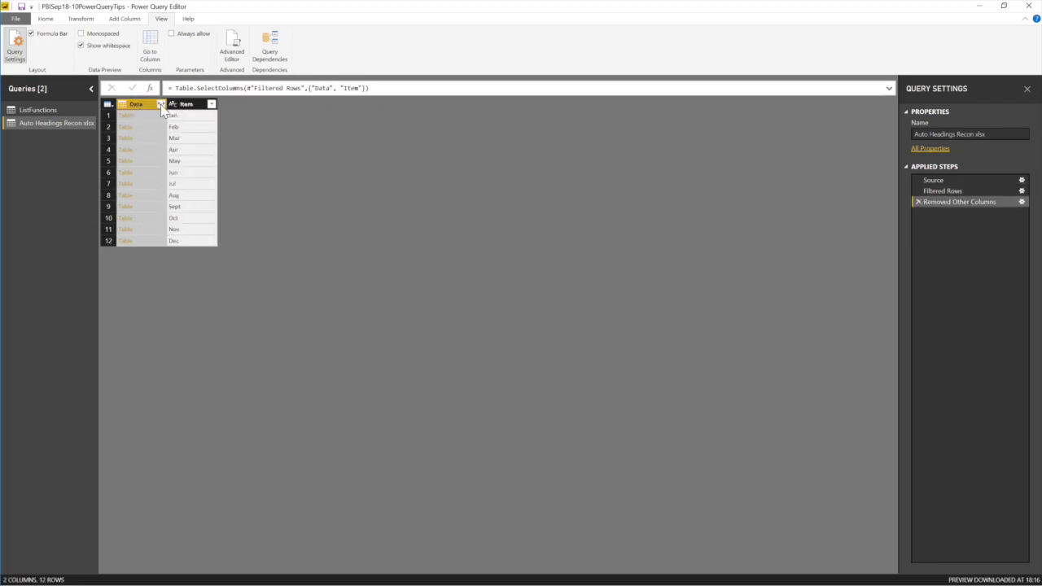
# Expand the Data column without the original column name prefix, then scroll across the new columns.
pyautogui.click(160, 104)
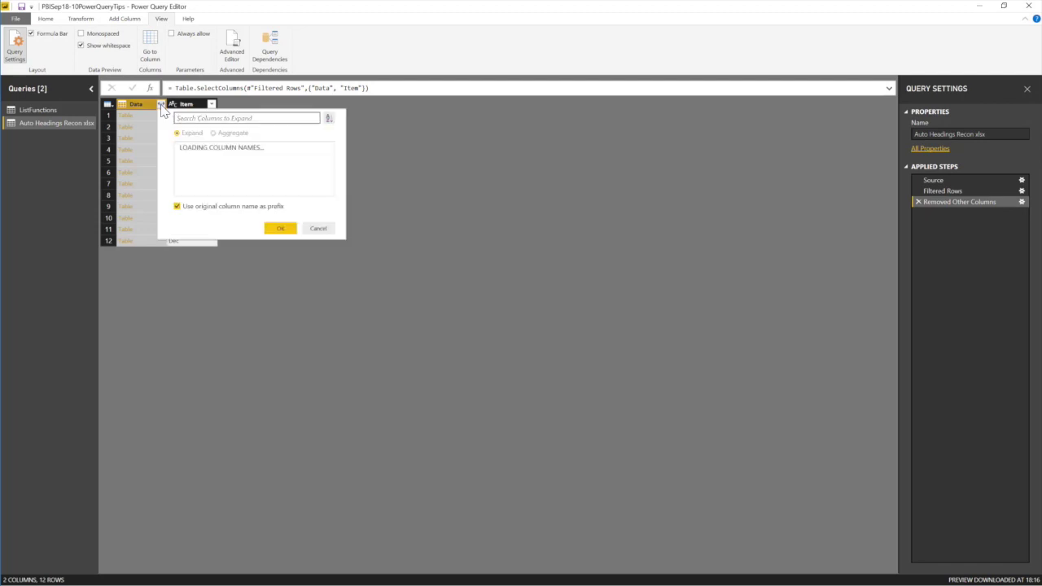
pyautogui.click(177, 342)
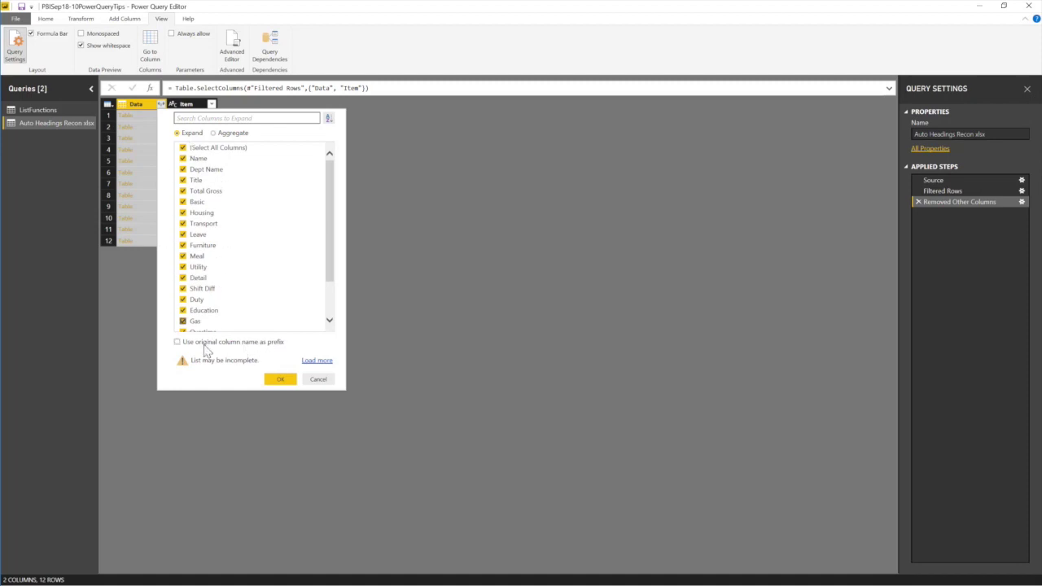
pyautogui.click(281, 381)
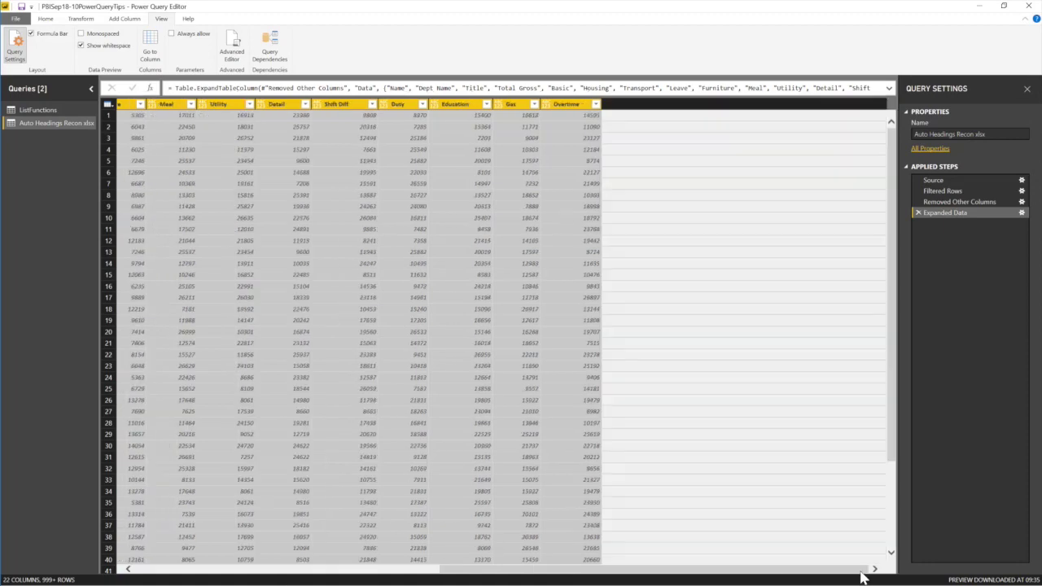
pyautogui.click(861, 570)
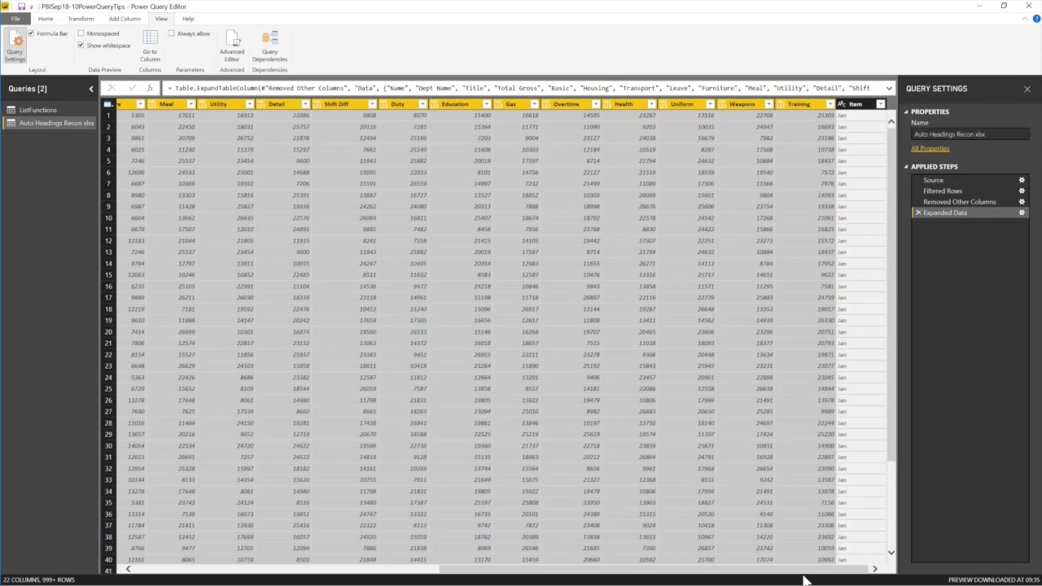
pyautogui.moveTo(802, 570); pyautogui.dragTo(437, 556)
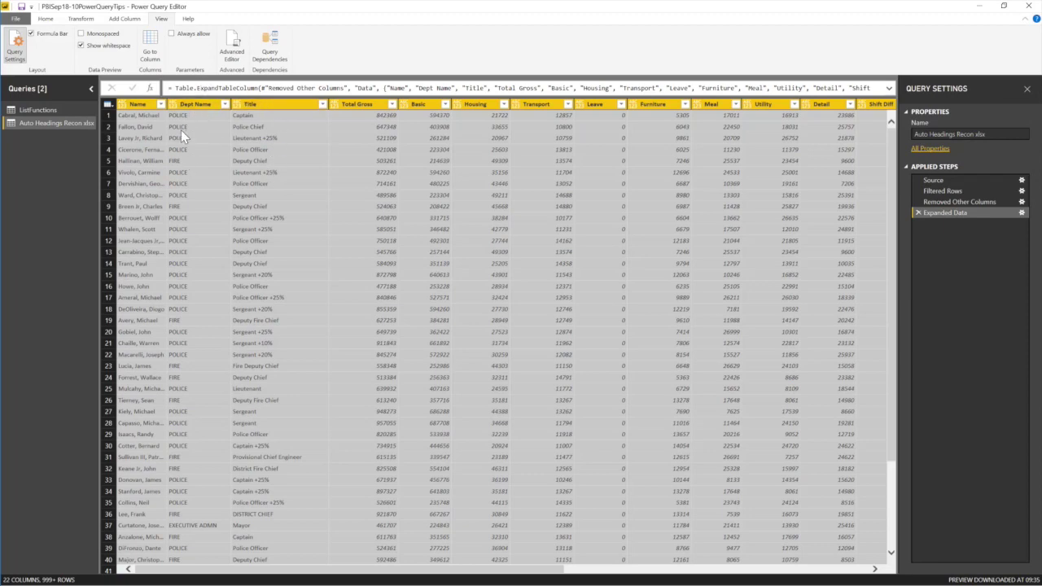
pyautogui.moveTo(511, 569); pyautogui.dragTo(879, 569)
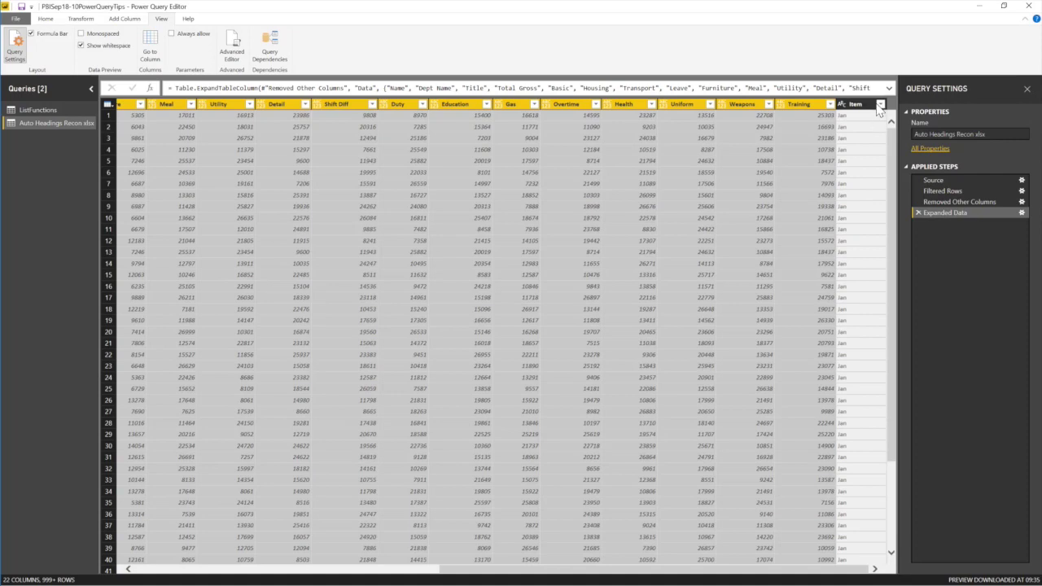
pyautogui.click(880, 104)
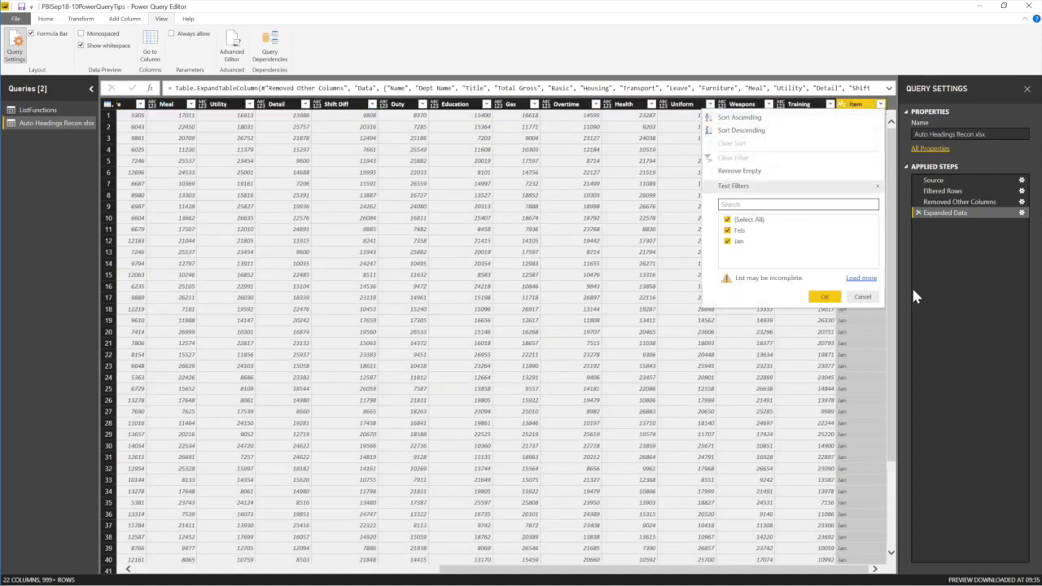
pyautogui.click(860, 277)
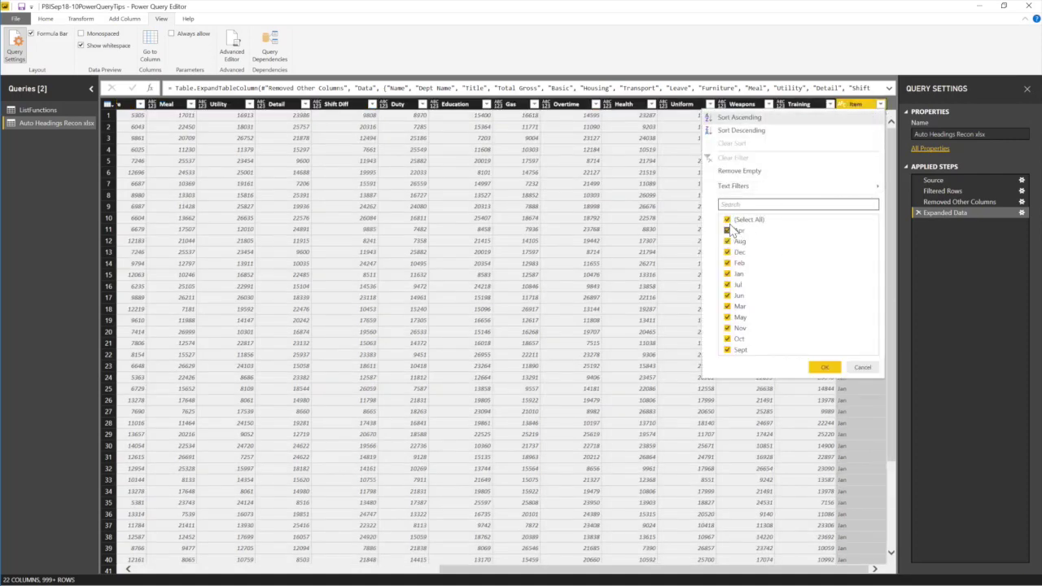
pyautogui.click(726, 219)
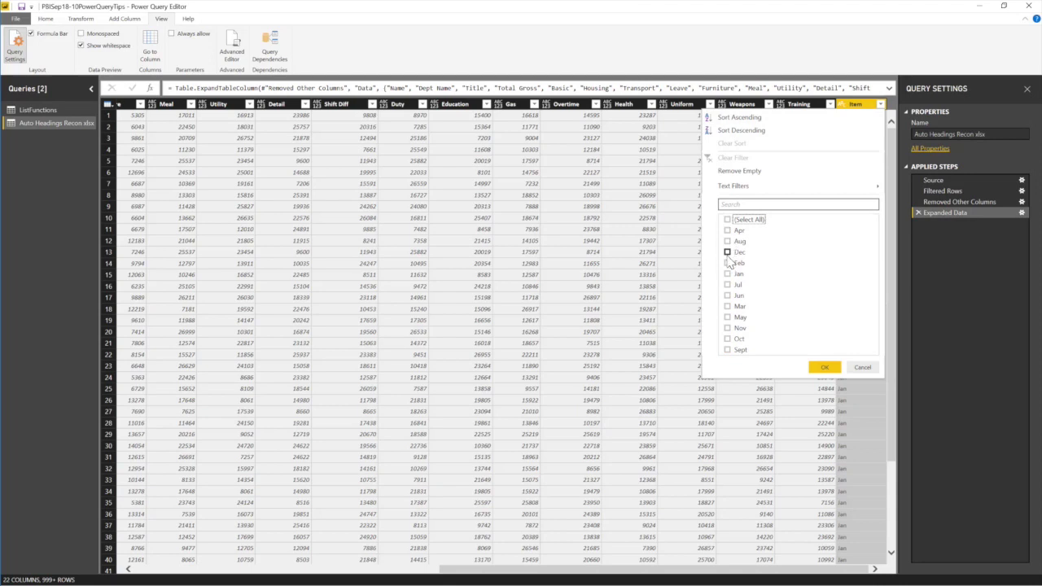
pyautogui.click(727, 306)
pyautogui.click(726, 295)
pyautogui.click(825, 367)
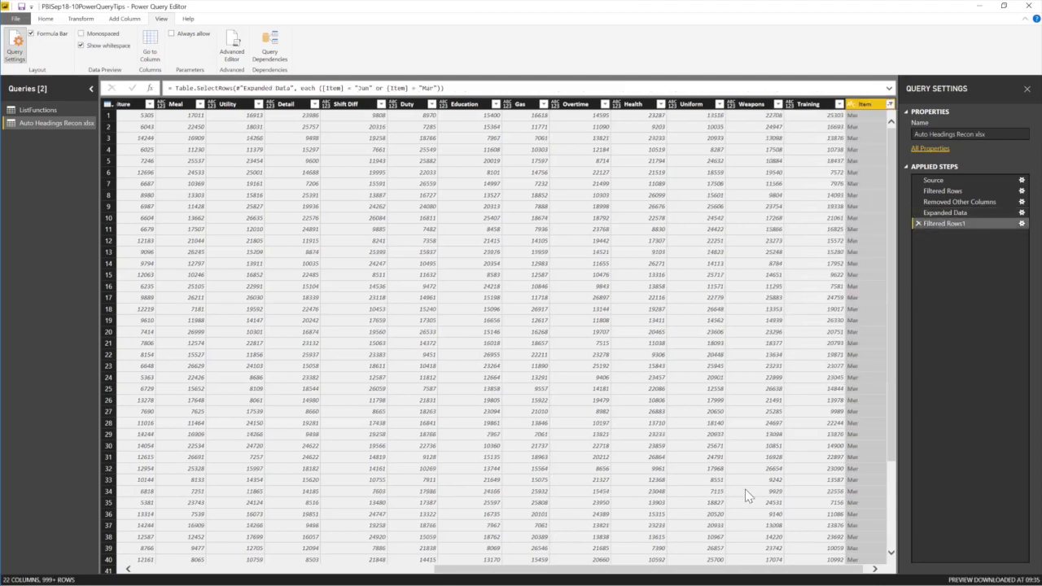
pyautogui.click(298, 573)
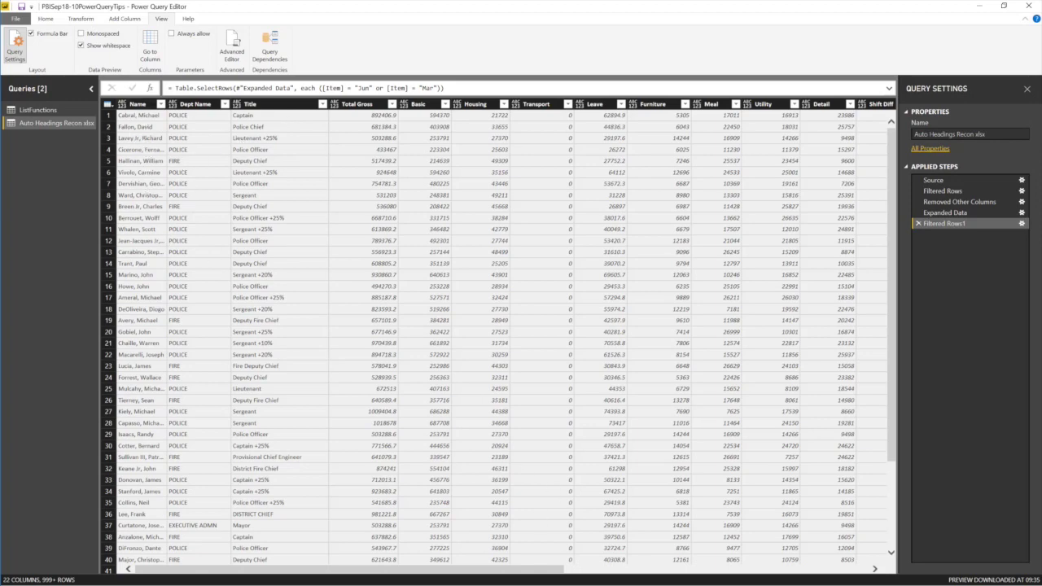
pyautogui.click(861, 569)
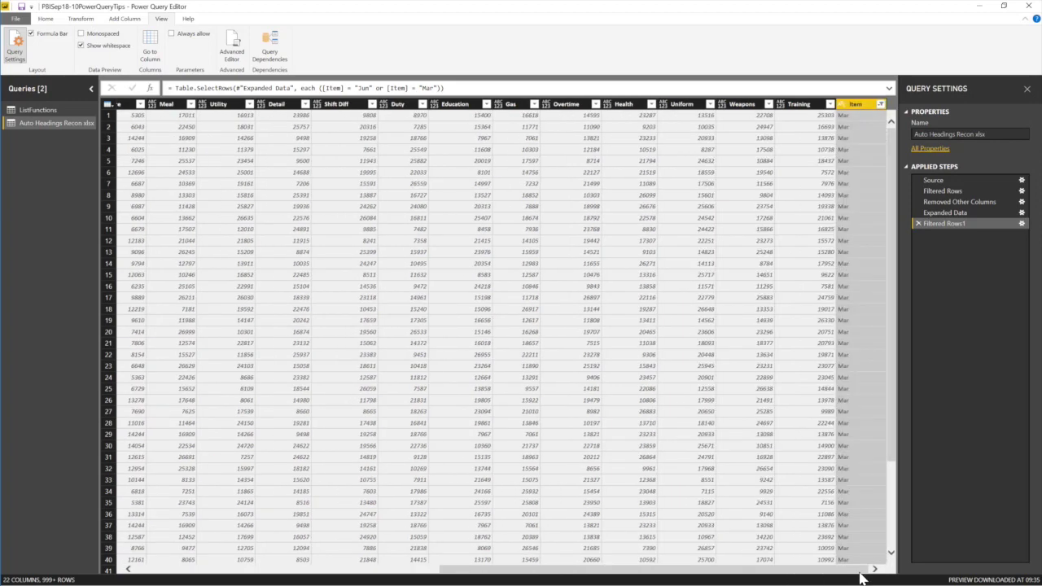
pyautogui.click(881, 104)
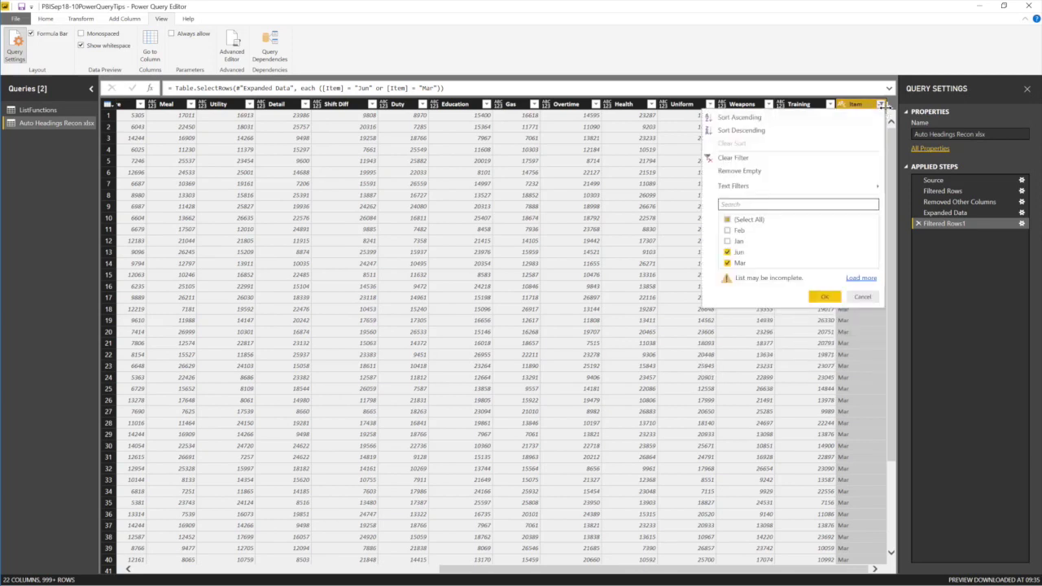
pyautogui.click(918, 222)
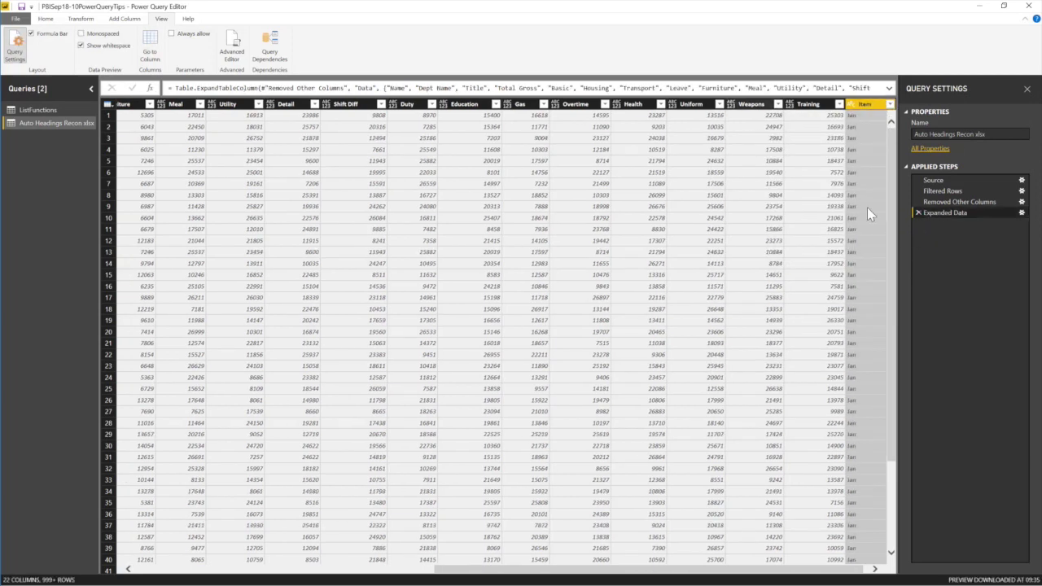
# Apply the query changes from the Close & Apply menu while keeping the editor open.
pyautogui.click(187, 568)
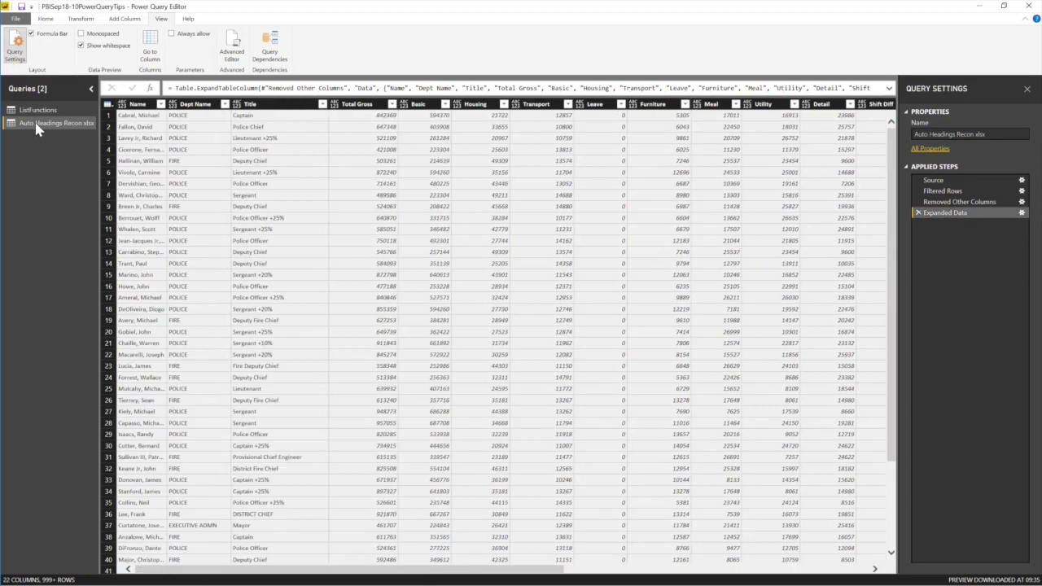
pyautogui.click(46, 19)
pyautogui.click(14, 59)
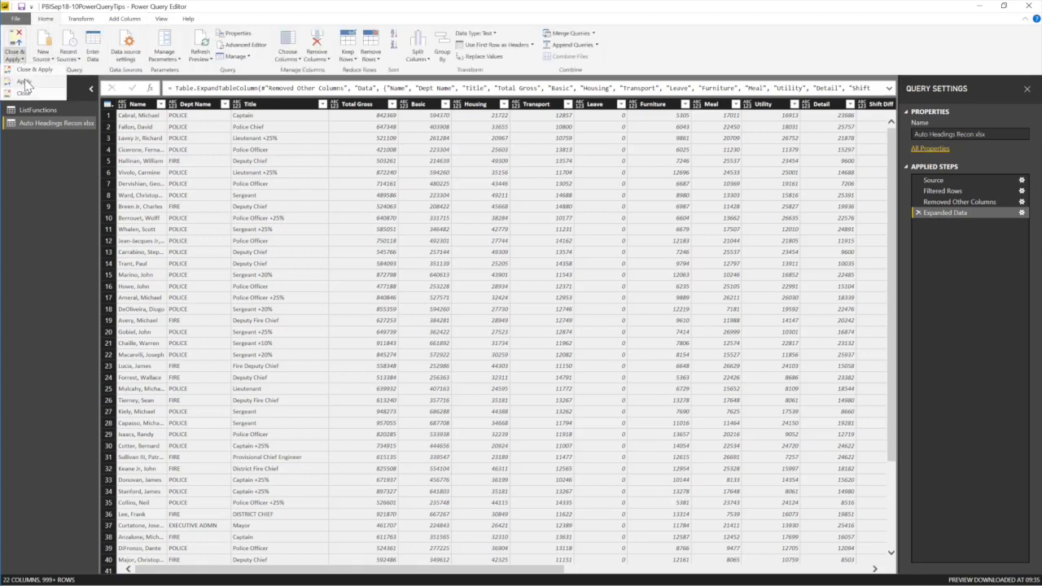
pyautogui.click(25, 82)
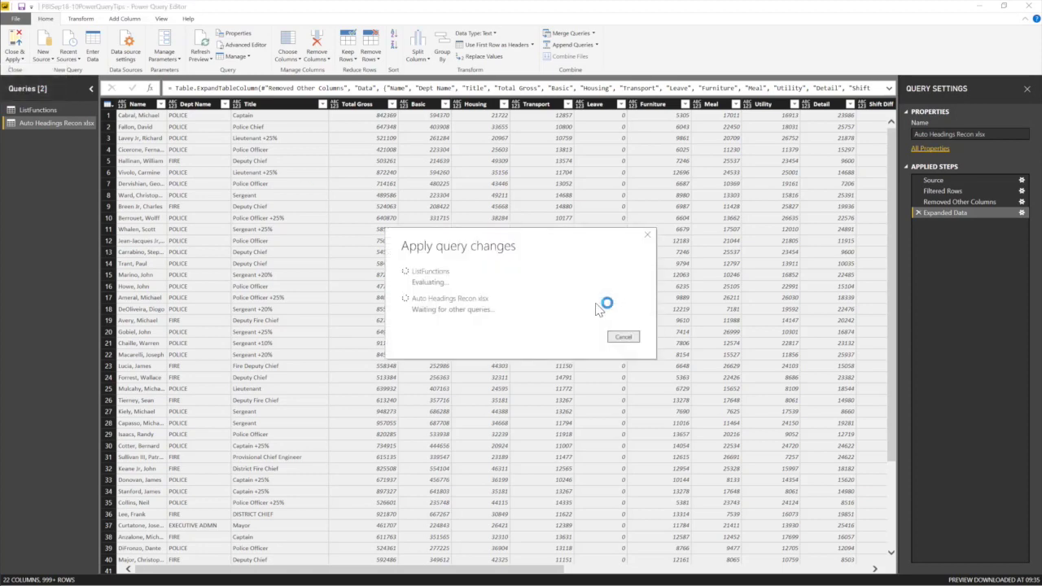
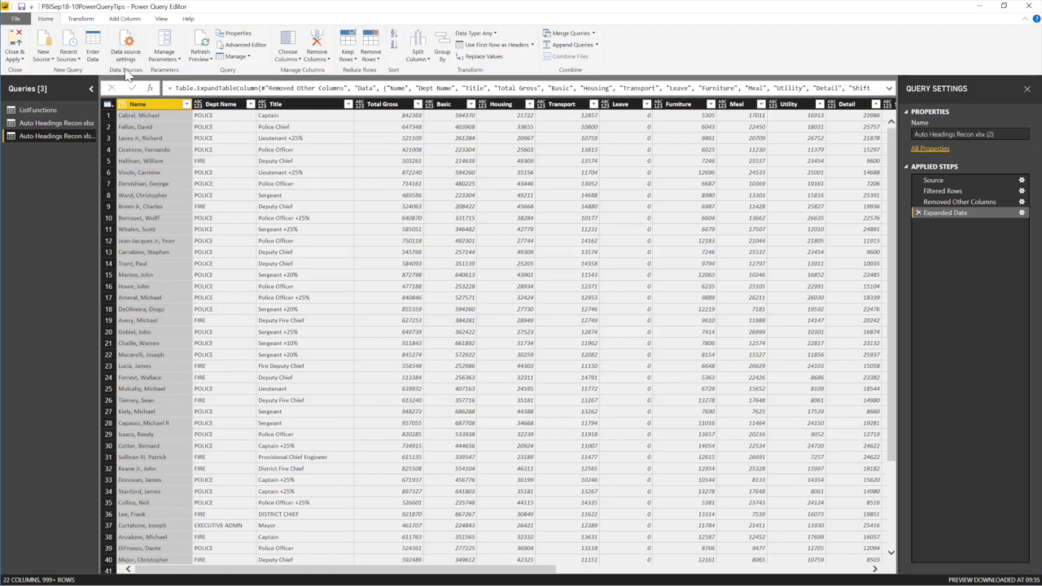
# Create a blank query with the formula =Table.Profile(Auto Headings Recon xlsx).
pyautogui.click(46, 59)
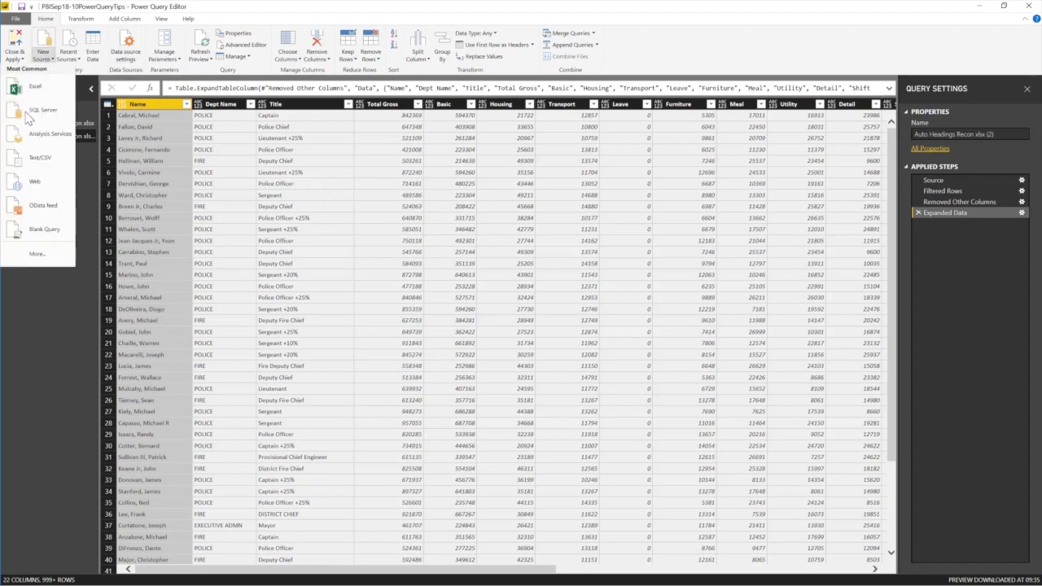
pyautogui.click(34, 232)
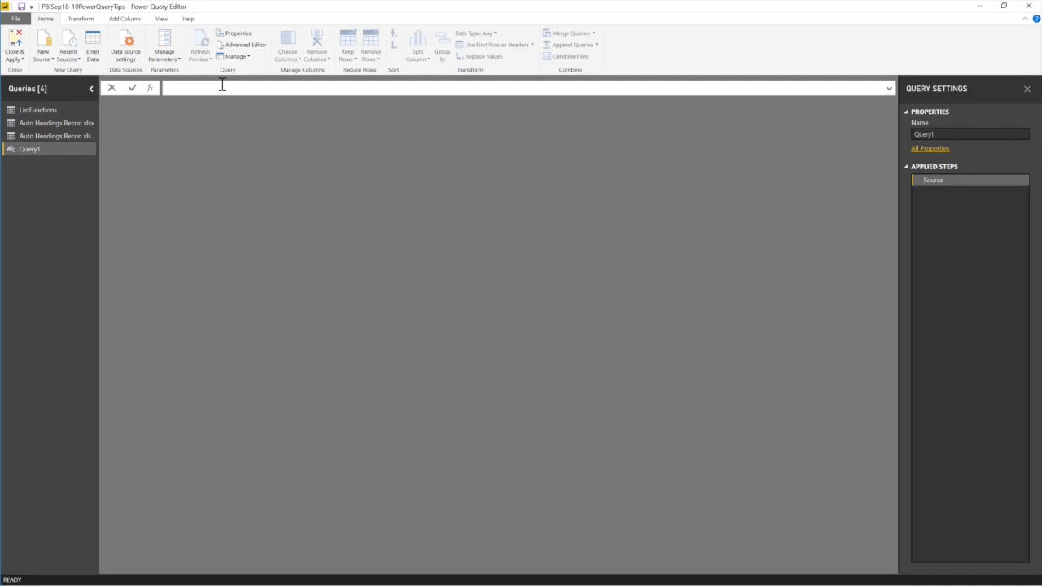
pyautogui.write('GT')
pyautogui.write('Ta')
pyautogui.write('ble.Profile(')
pyautogui.write('Au')
pyautogui.write('to Headings Recon xlsx)')
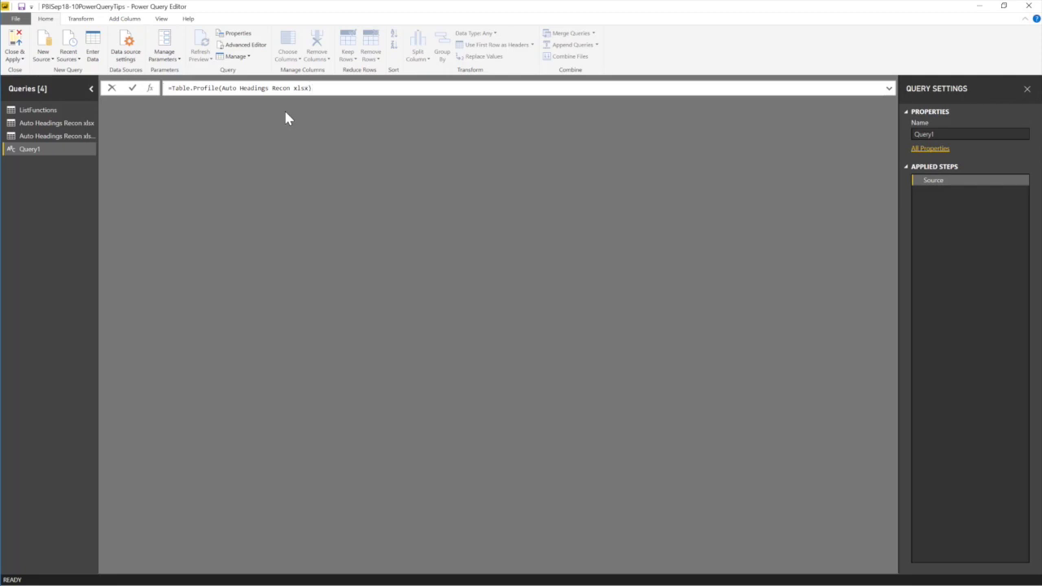
pyautogui.press('Return')
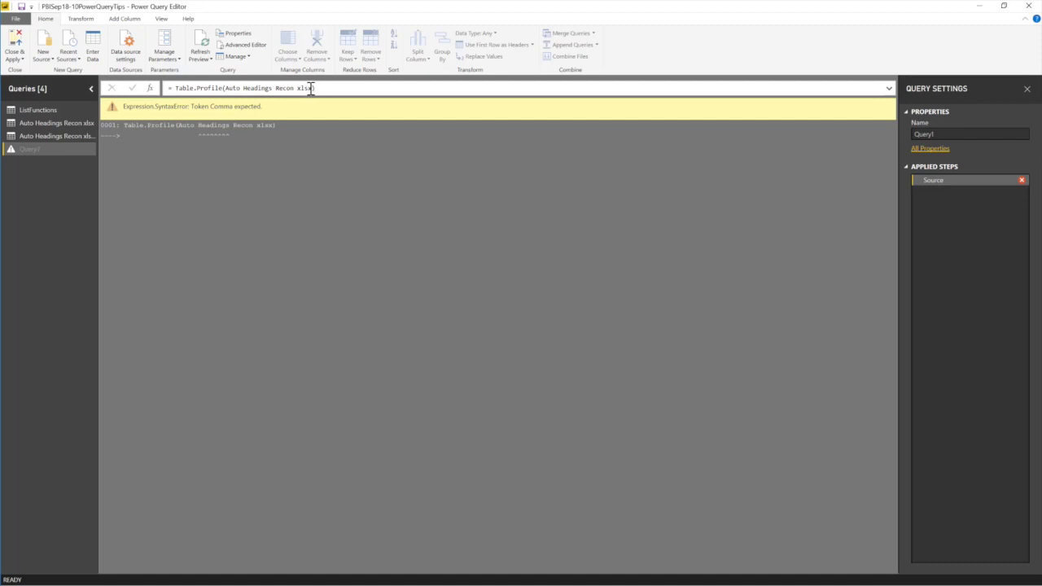
# Correct Query1's formula to = Table.Profile(#"Auto Headings Recon xlsx") so the profile returns 22 rows.
pyautogui.click(226, 90)
pyautogui.write('#')
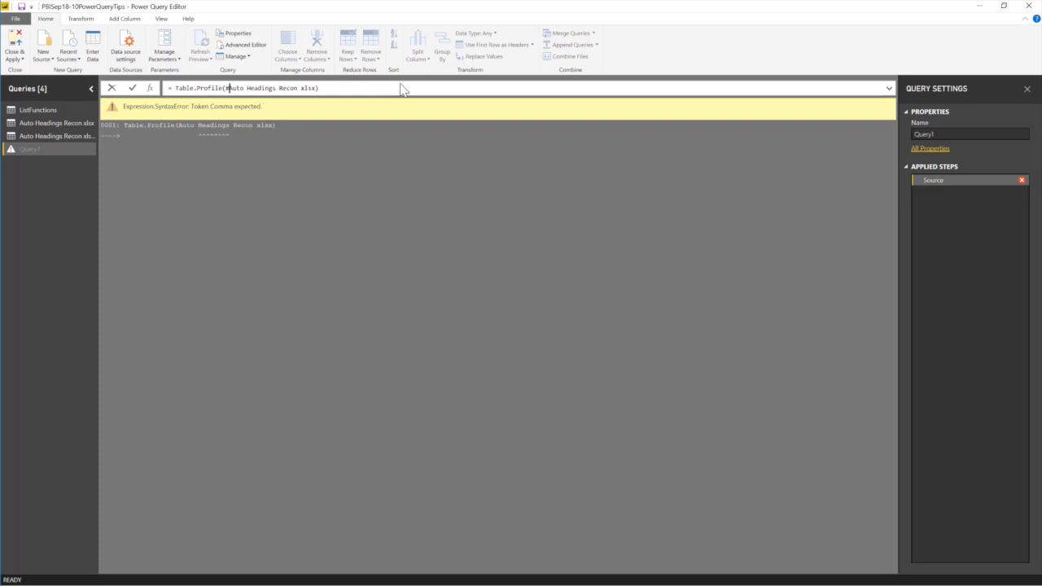
pyautogui.write('"')
pyautogui.click(345, 90)
pyautogui.press('Return')
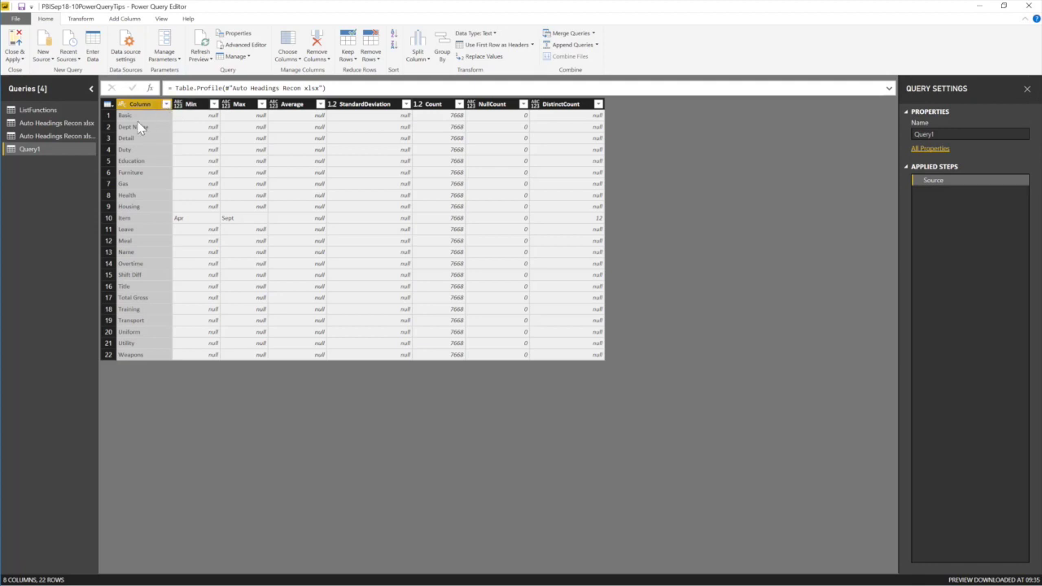
# In Auto Headings Recon xlsx (2), set Name, Dept Name and Title to Text.
pyautogui.click(55, 137)
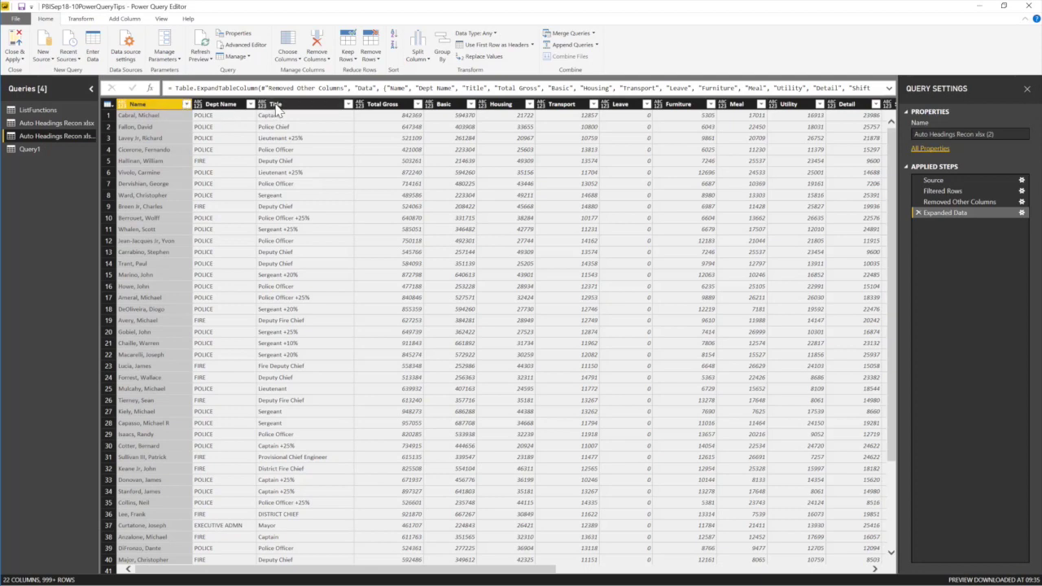
pyautogui.keyDown('shift'); pyautogui.click(272, 104); pyautogui.keyUp('shift')
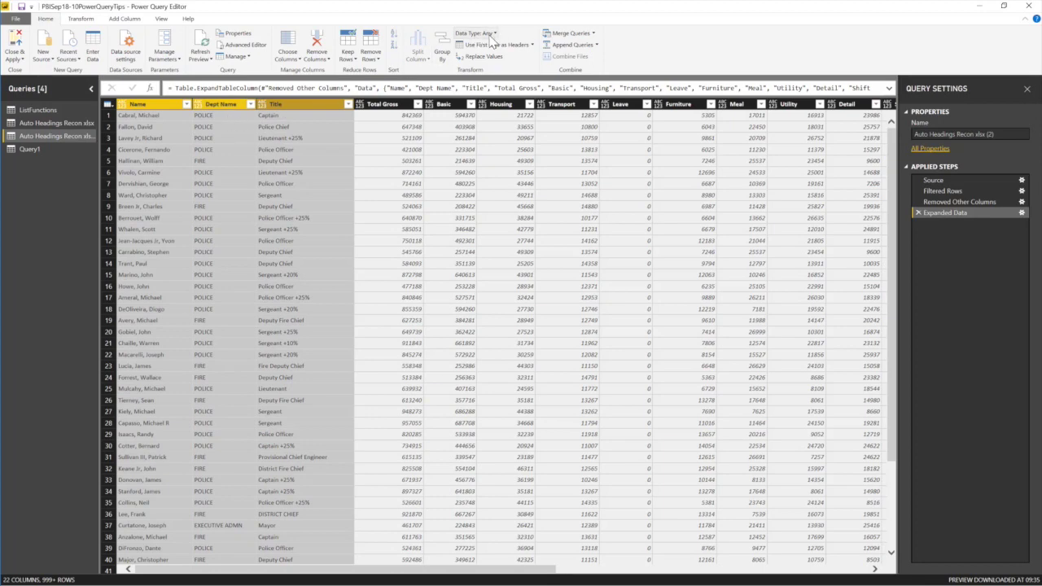
pyautogui.click(489, 35)
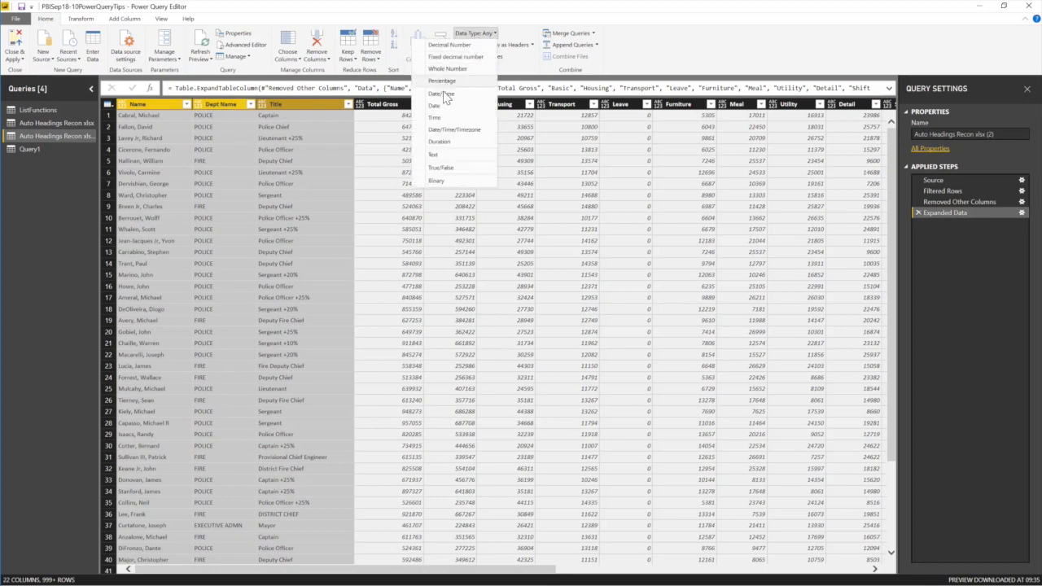
pyautogui.click(436, 155)
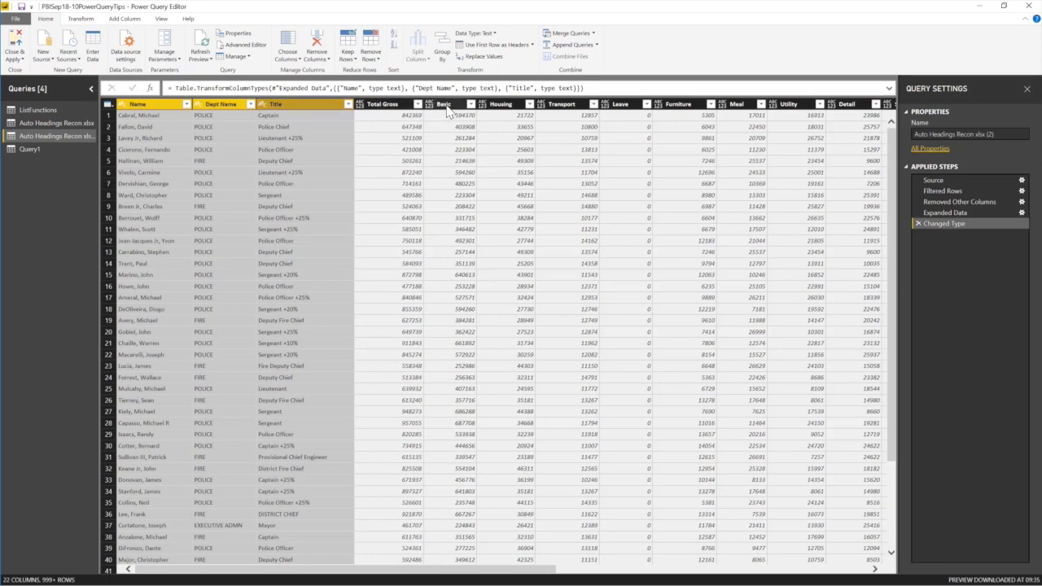
# Set the pay columns from Total Gross through Training to Decimal Number.
pyautogui.click(381, 105)
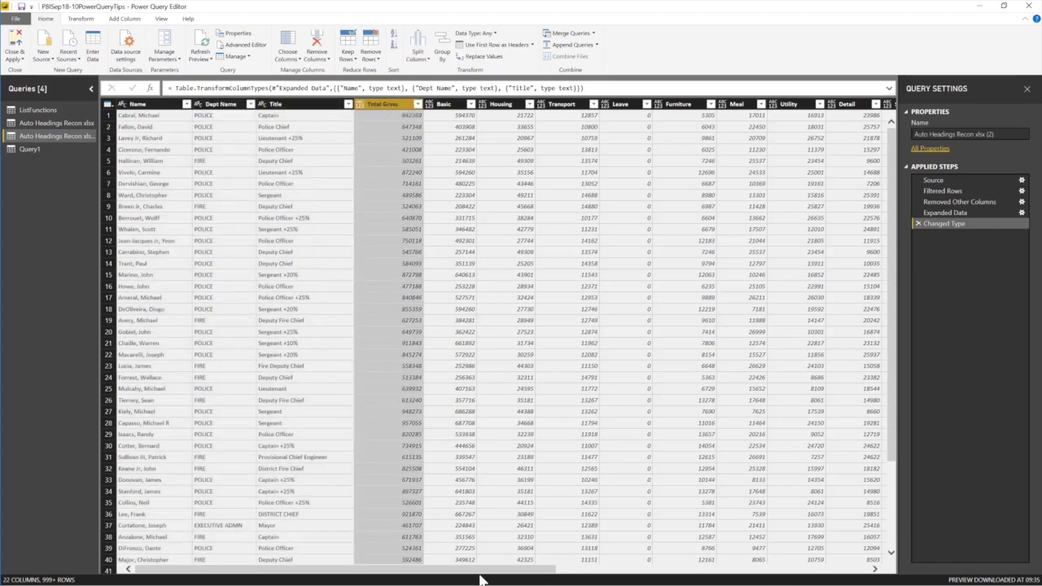
pyautogui.moveTo(529, 574); pyautogui.dragTo(879, 574)
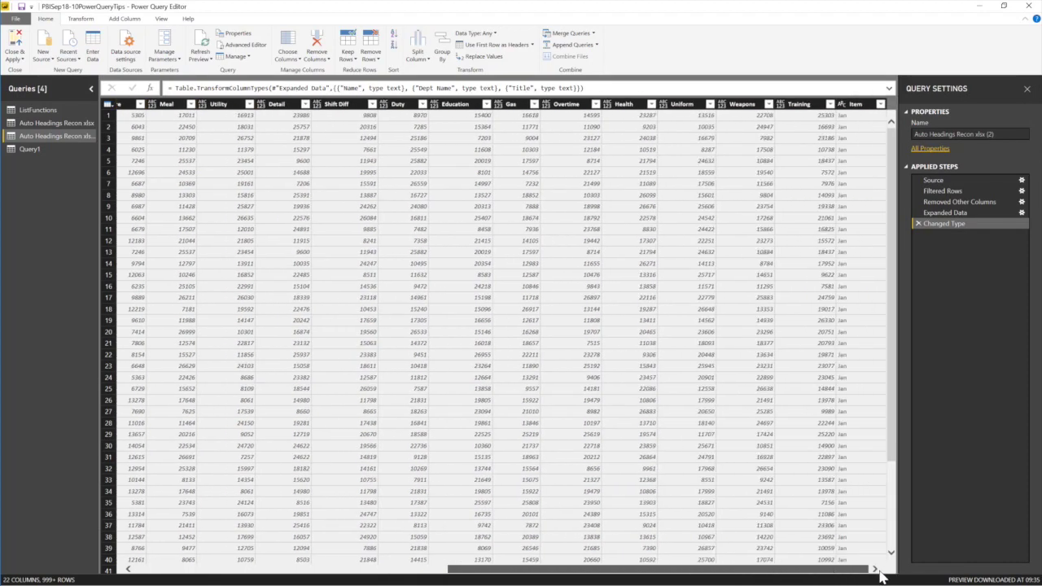
pyautogui.keyDown('shift'); pyautogui.click(802, 104); pyautogui.keyUp('shift')
pyautogui.click(486, 33)
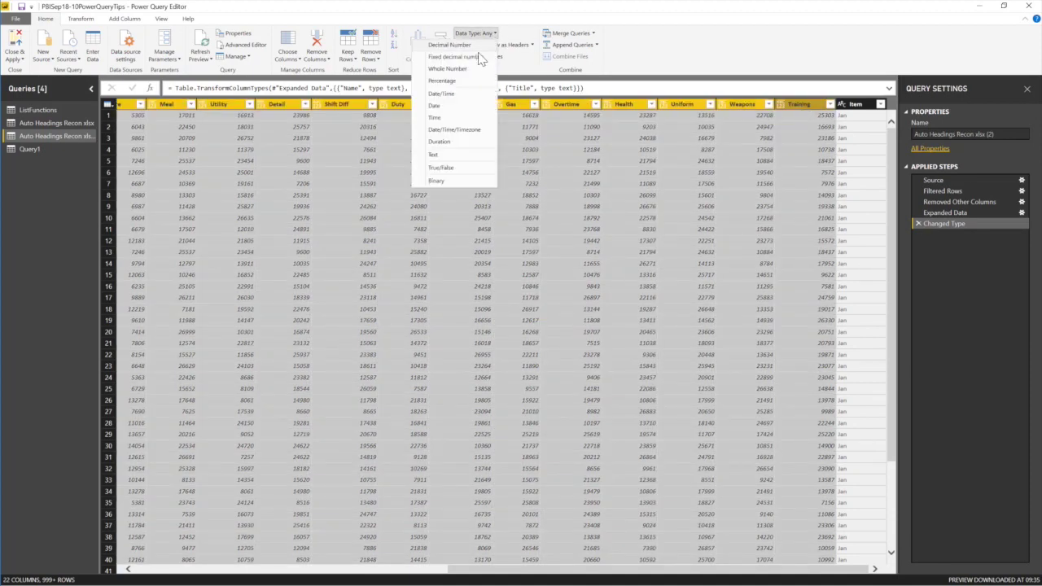
pyautogui.click(453, 45)
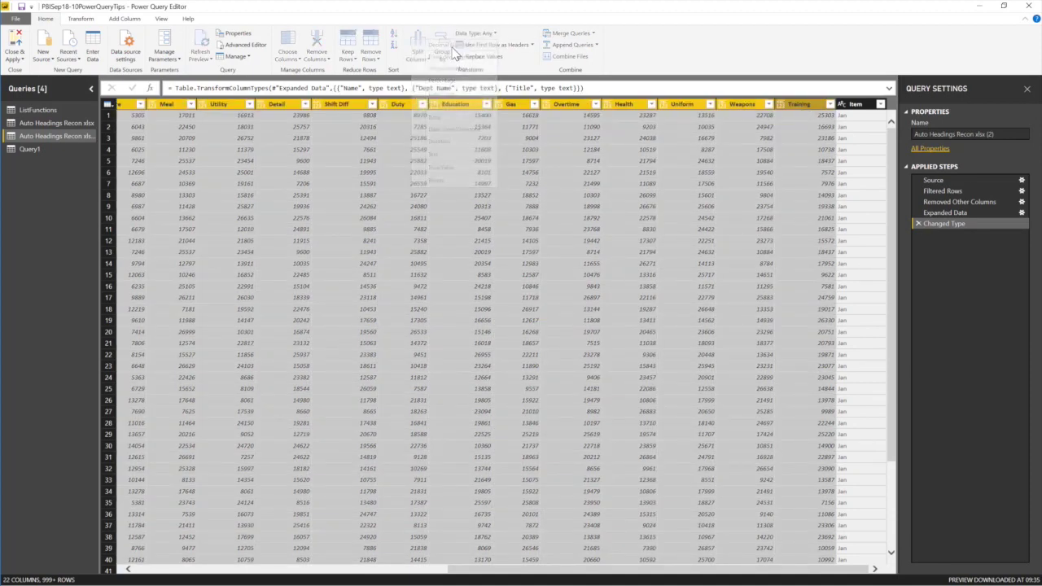
# Check the Item column, apply the query changes without closing, and return to Query1.
pyautogui.click(861, 105)
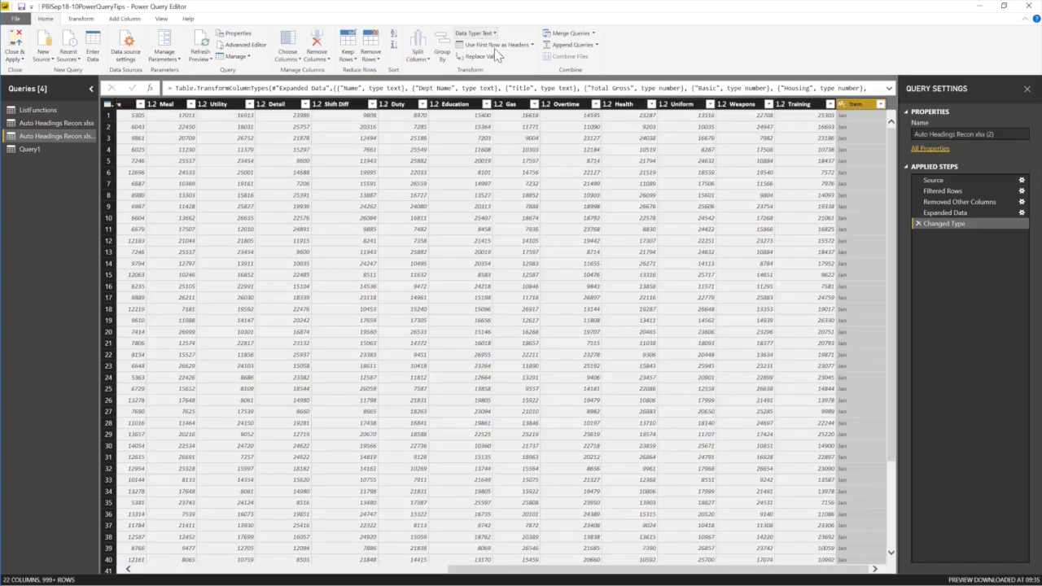
pyautogui.click(258, 568)
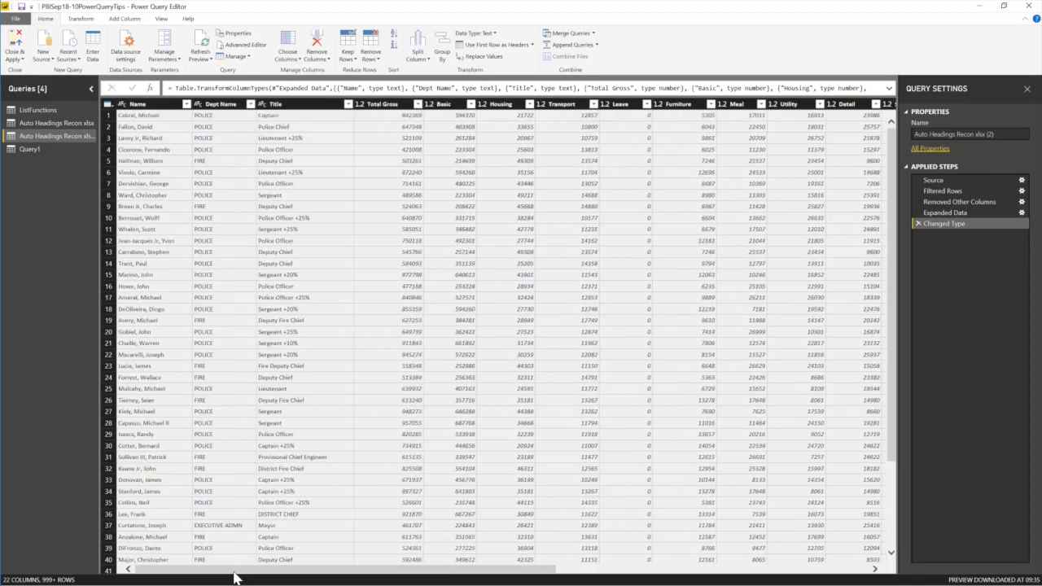
pyautogui.click(16, 58)
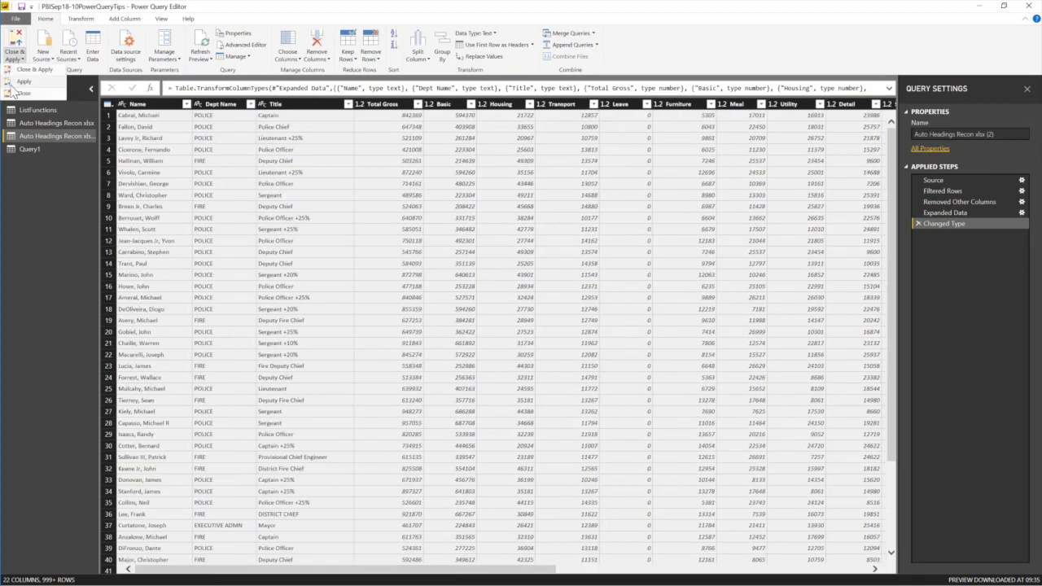
pyautogui.click(25, 84)
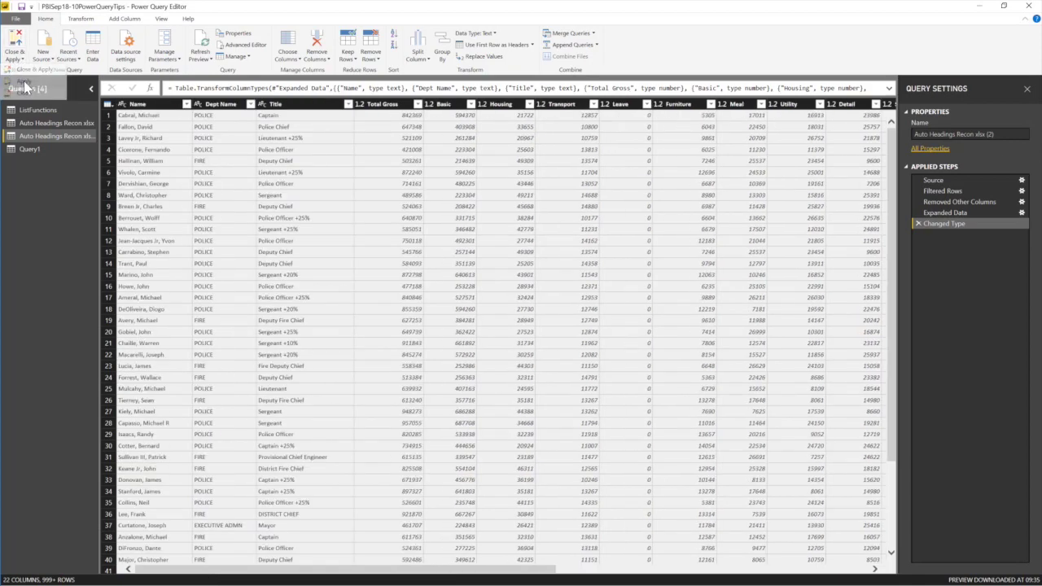
pyautogui.click(31, 148)
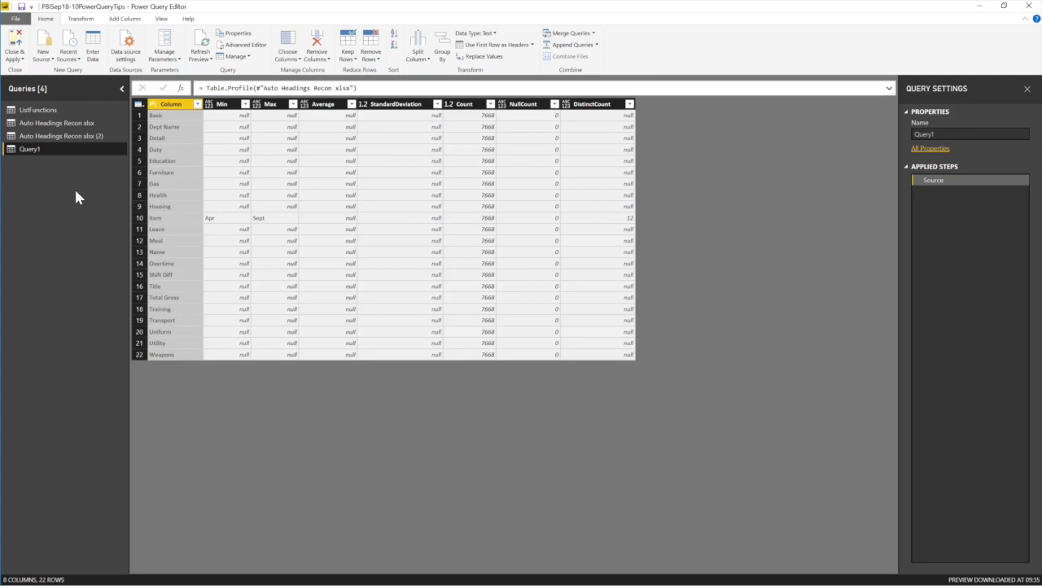
# Change Query1's formula to Table.Profile(#"Auto Headings Recon xlsx (2)") so min, max and average statistics appear.
pyautogui.click(70, 137)
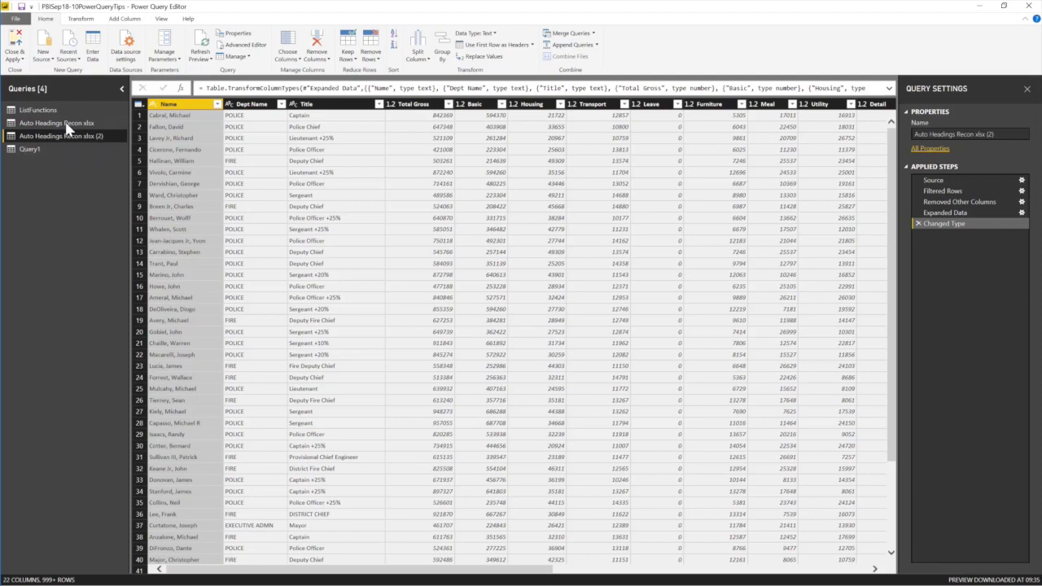
pyautogui.click(57, 124)
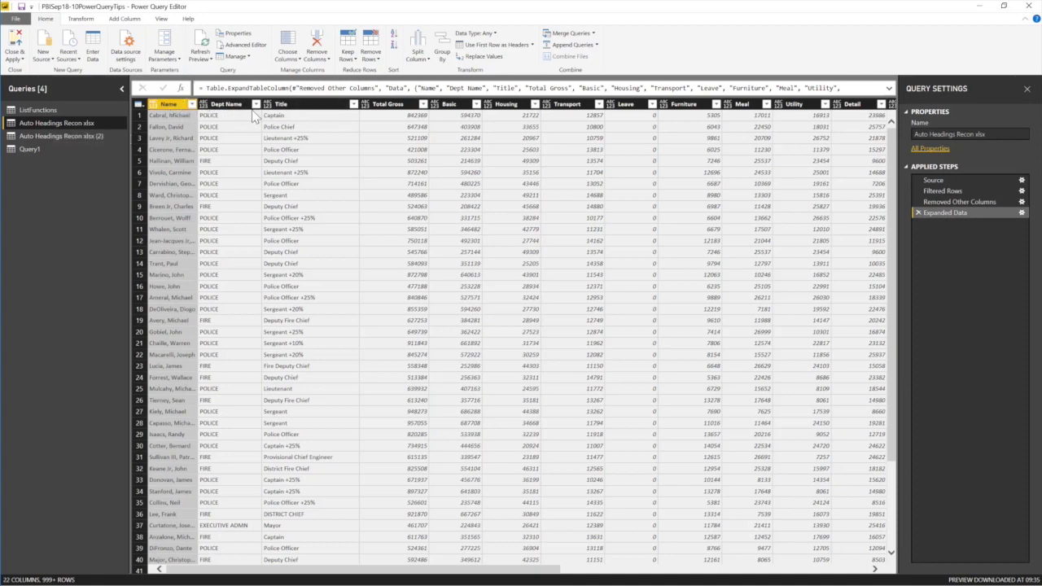
pyautogui.click(78, 136)
pyautogui.click(41, 148)
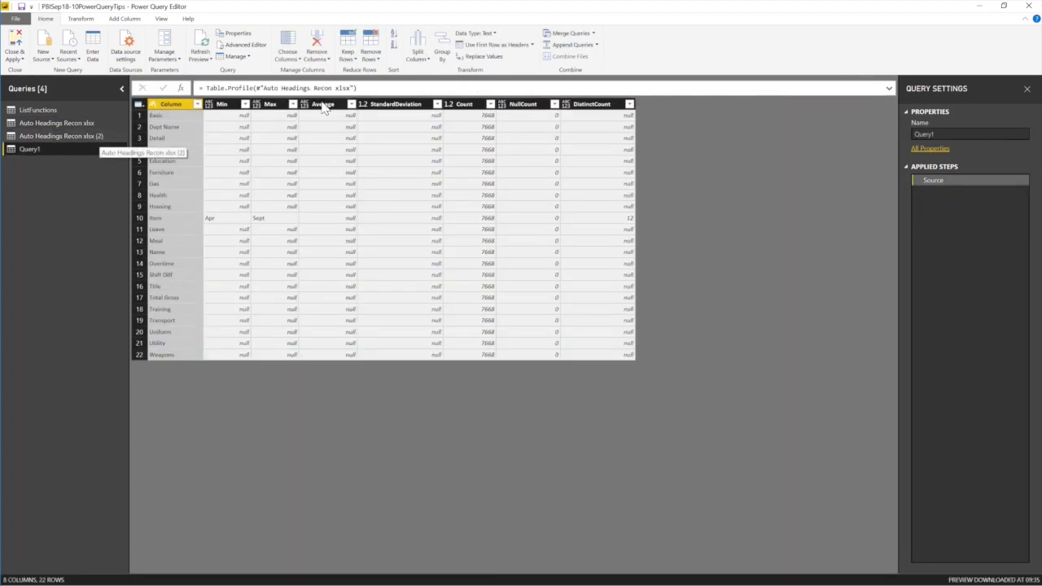
pyautogui.click(352, 88)
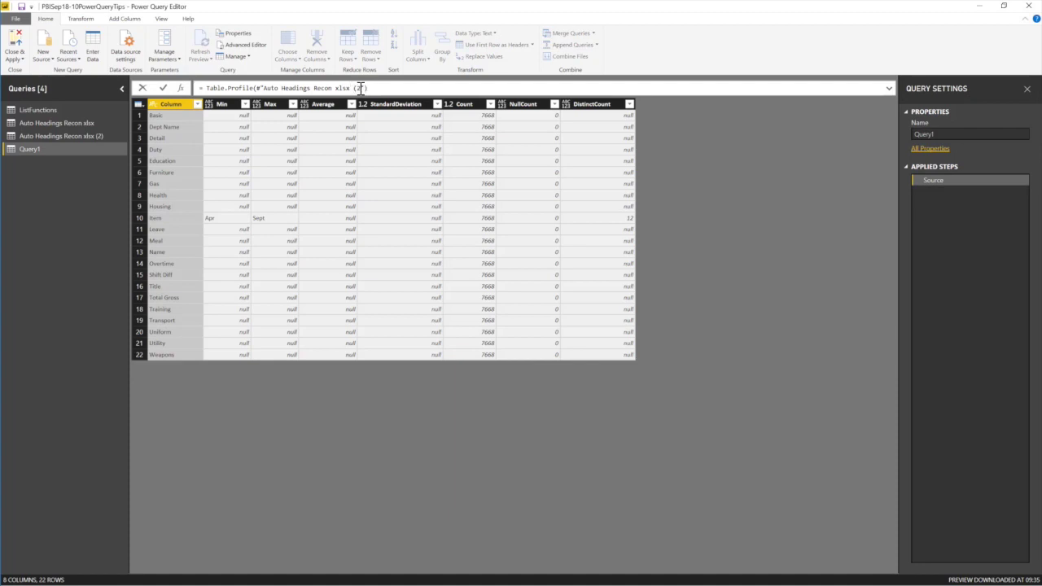
pyautogui.write('(2)')
pyautogui.press('Return')
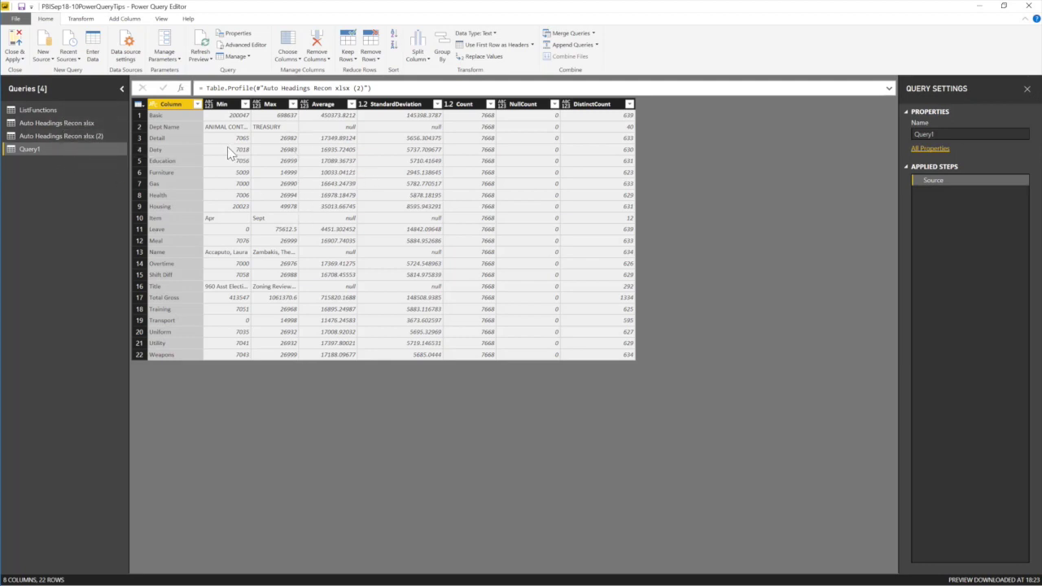
# Rename Query1 to Profile.
pyautogui.click(32, 150)
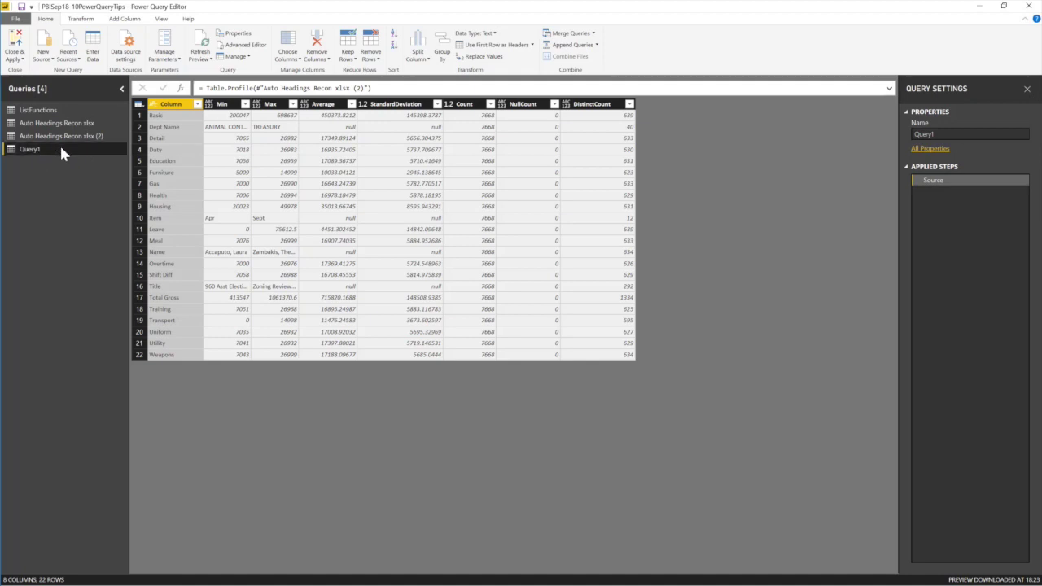
pyautogui.doubleClick(969, 133)
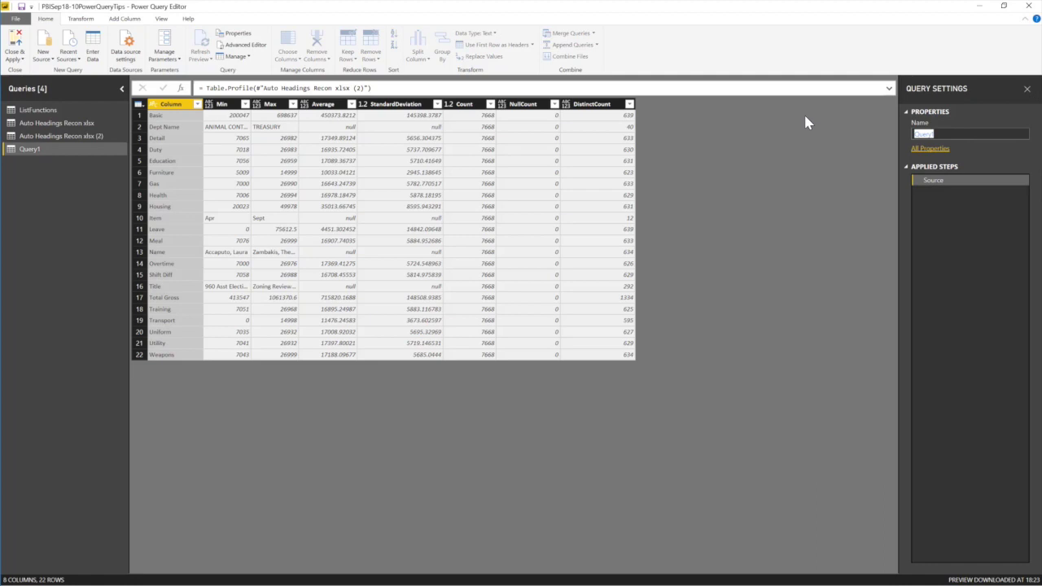
pyautogui.write('Profile')
pyautogui.press('Return')
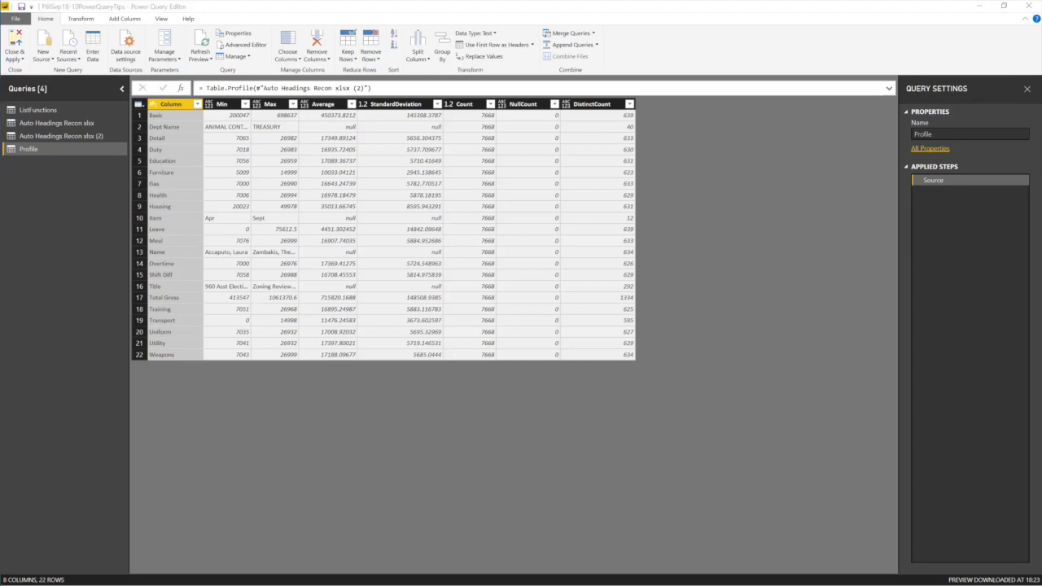
# Open the original Auto Headings Recon xlsx query.
pyautogui.hotkey('alt', 'Tab')
pyautogui.click(149, 564)
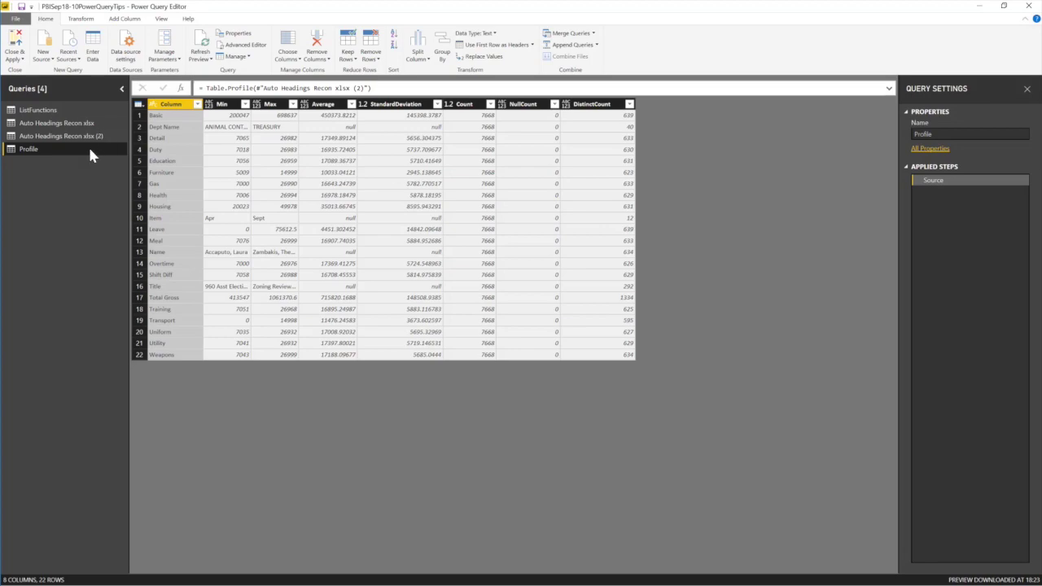
pyautogui.click(39, 123)
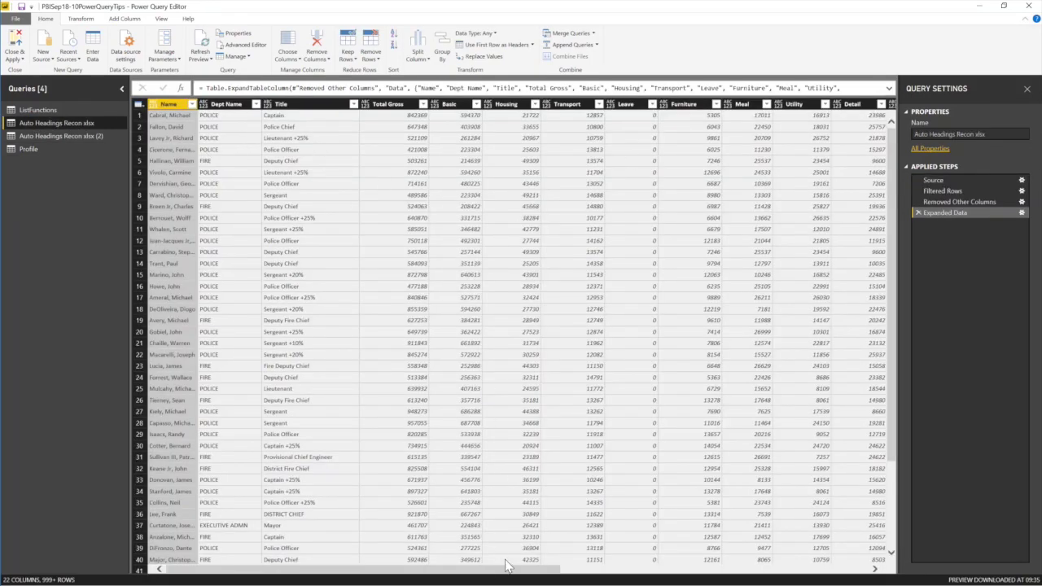
# Review the full list of month values in the Item column without filtering.
pyautogui.moveTo(512, 571); pyautogui.dragTo(876, 575)
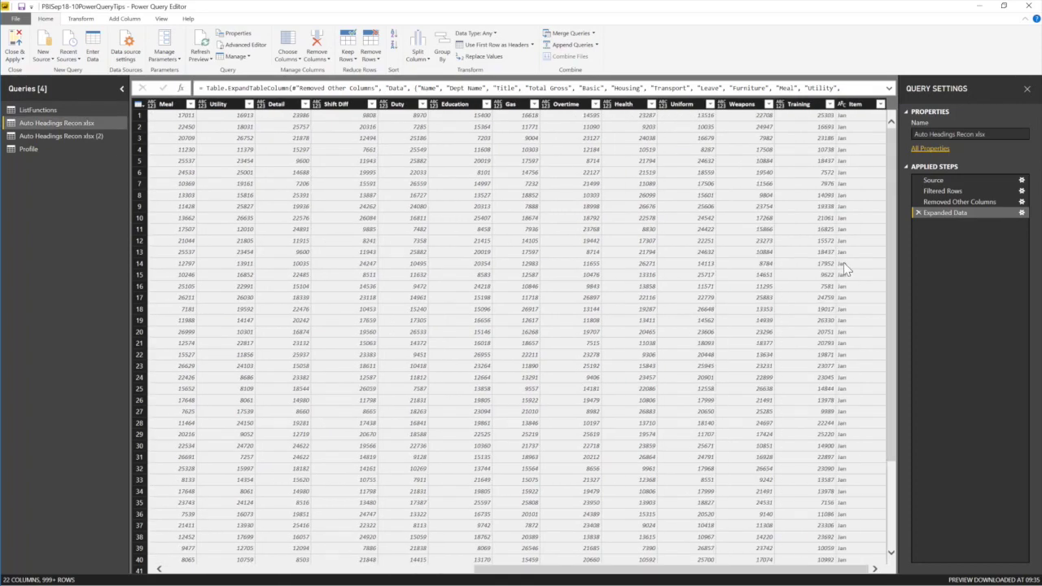
pyautogui.click(880, 107)
pyautogui.click(880, 105)
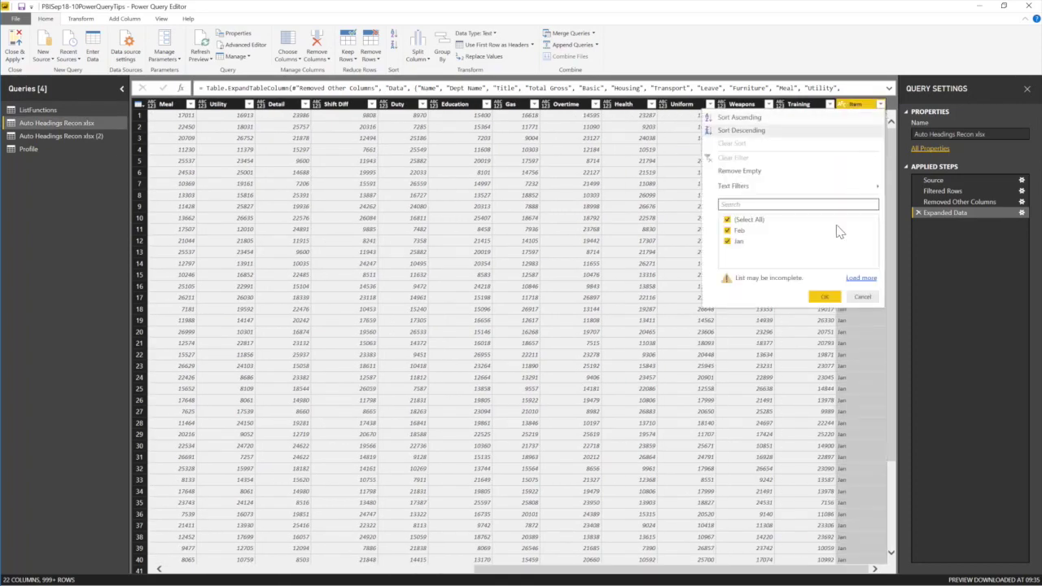
pyautogui.click(862, 279)
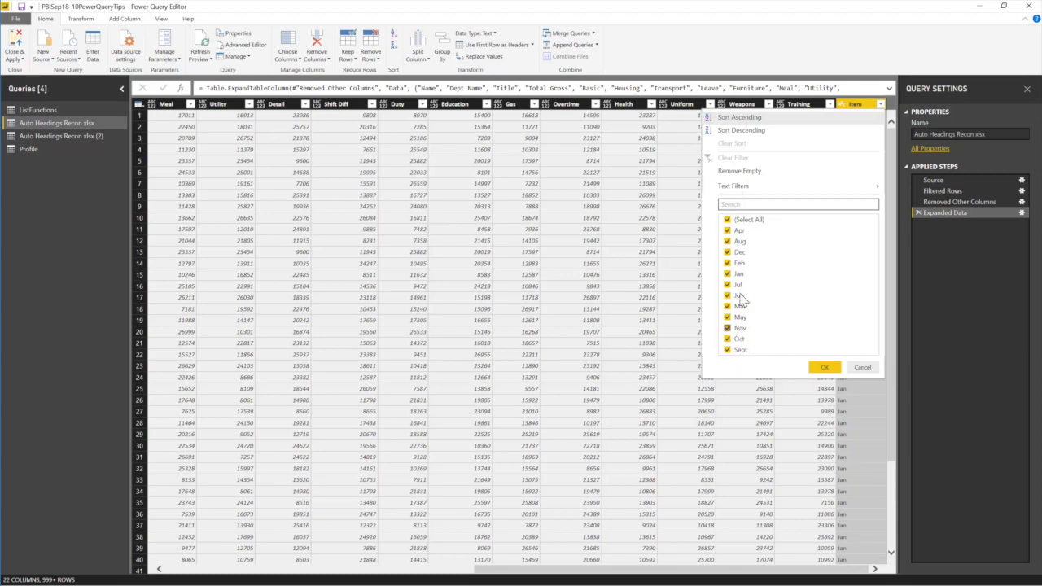
pyautogui.click(866, 368)
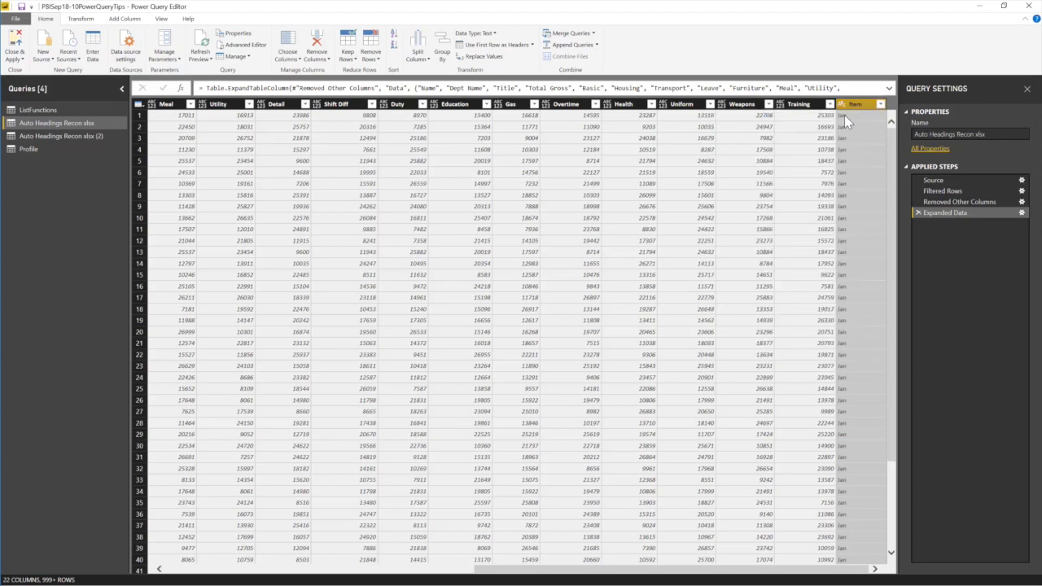
# Remove the Item column, leaving 21 columns.
pyautogui.scroll(-1, 861, 111)
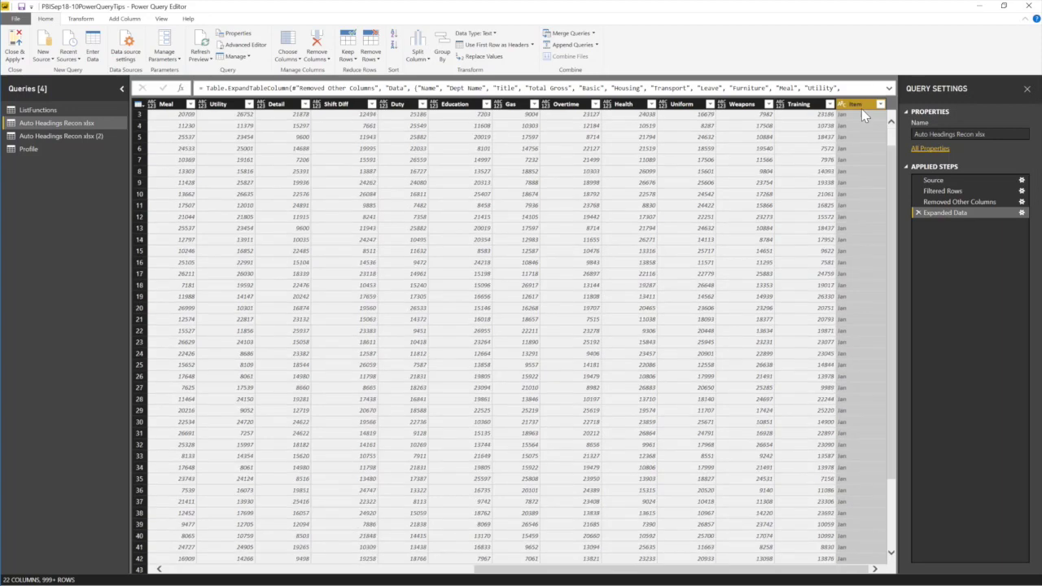
pyautogui.click(890, 121)
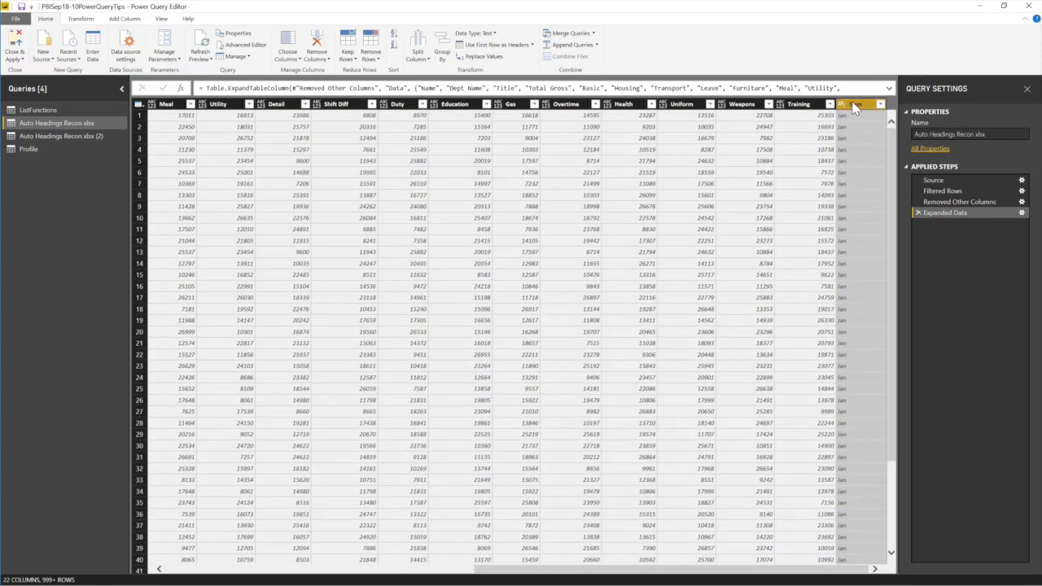
pyautogui.rightClick(853, 110)
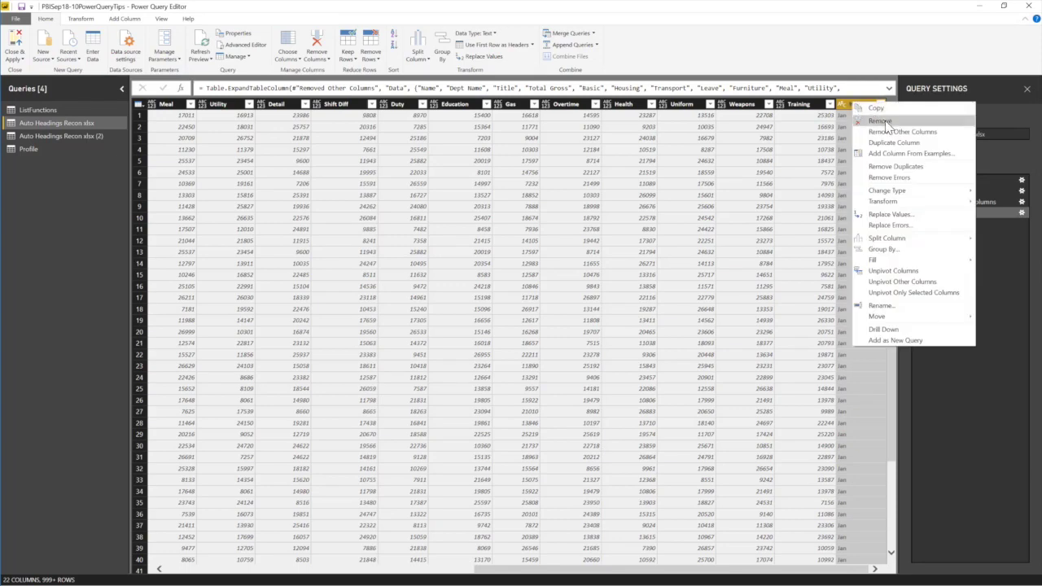
pyautogui.click(881, 121)
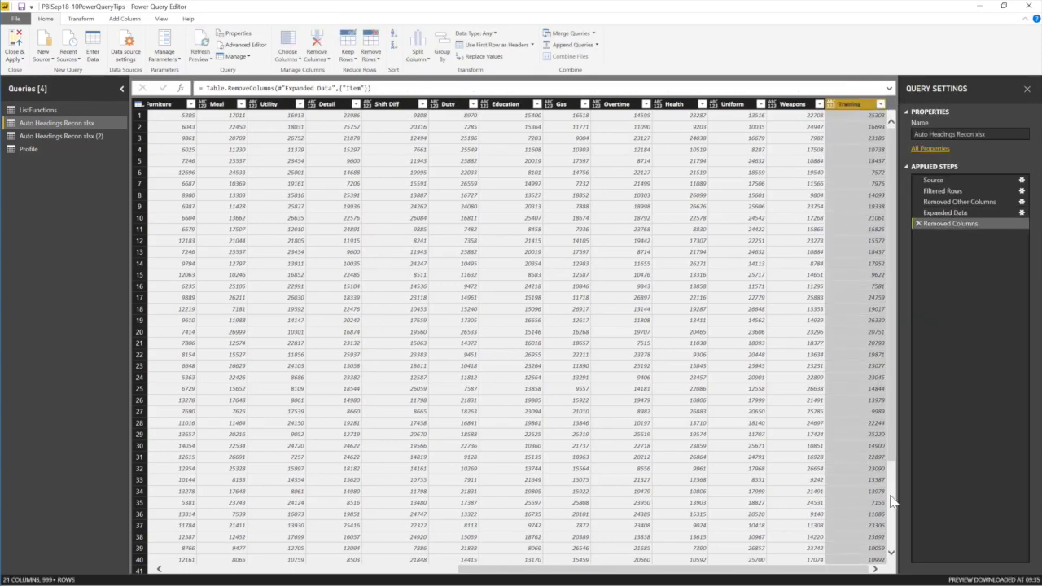
pyautogui.moveTo(830, 570); pyautogui.dragTo(488, 571)
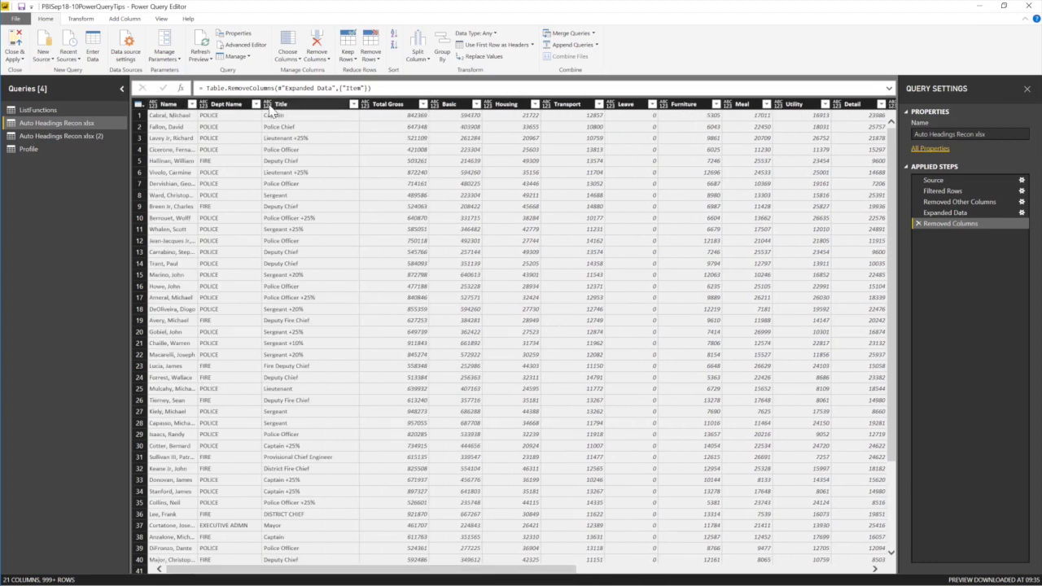
pyautogui.click(169, 105)
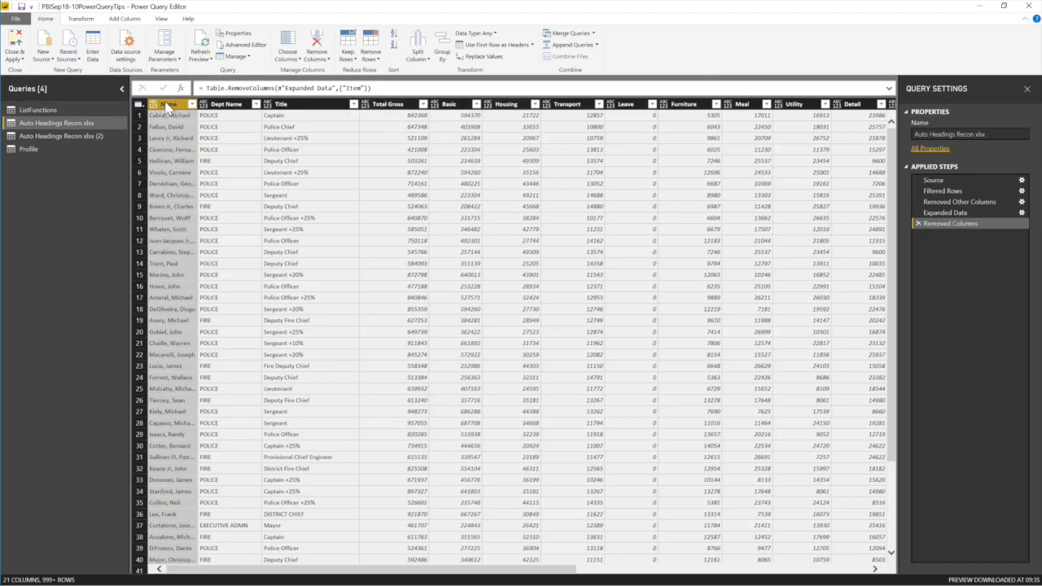
# Unpivot every column except Name, Dept Name and Title.
pyautogui.keyDown('shift'); pyautogui.click(306, 106); pyautogui.keyUp('shift')
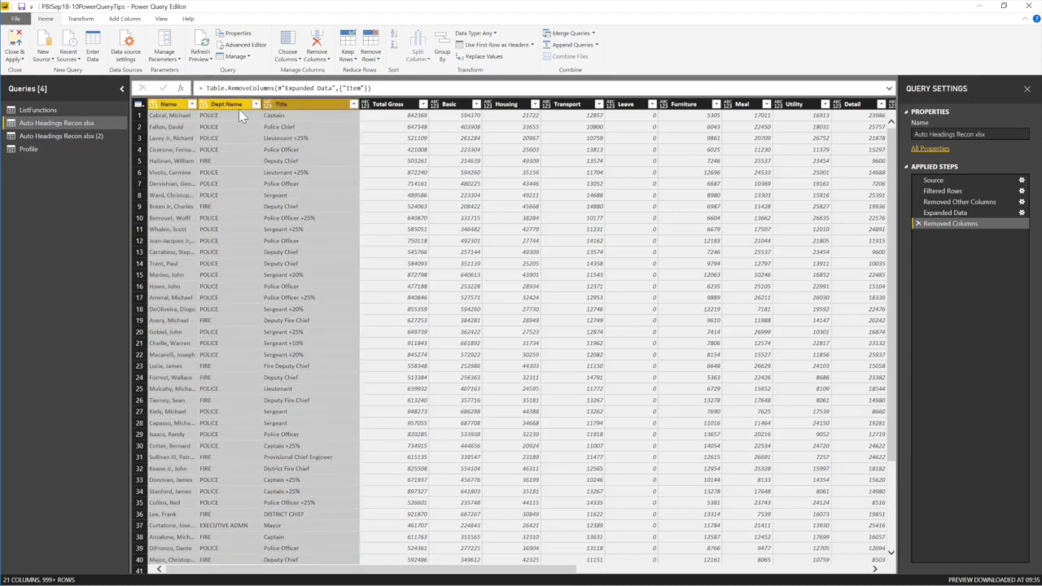
pyautogui.rightClick(318, 111)
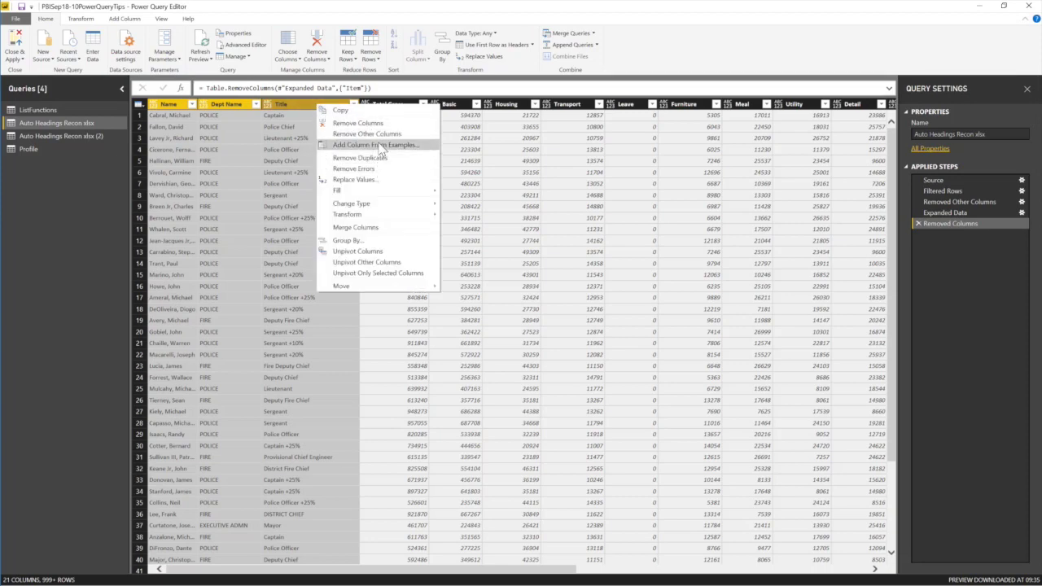
pyautogui.click(382, 264)
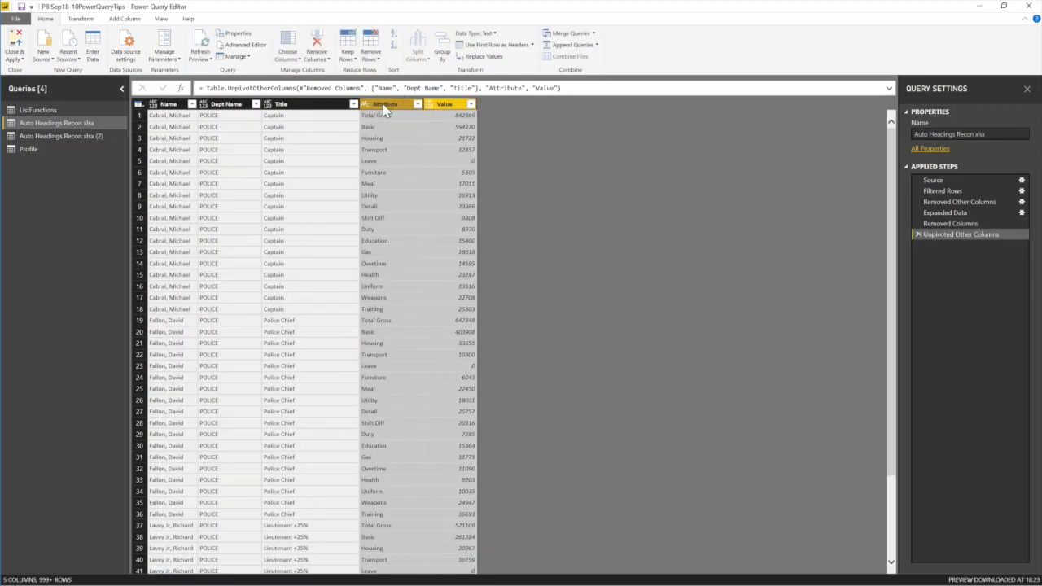
# Rename the Attribute column to Pay Lines.
pyautogui.doubleClick(386, 105)
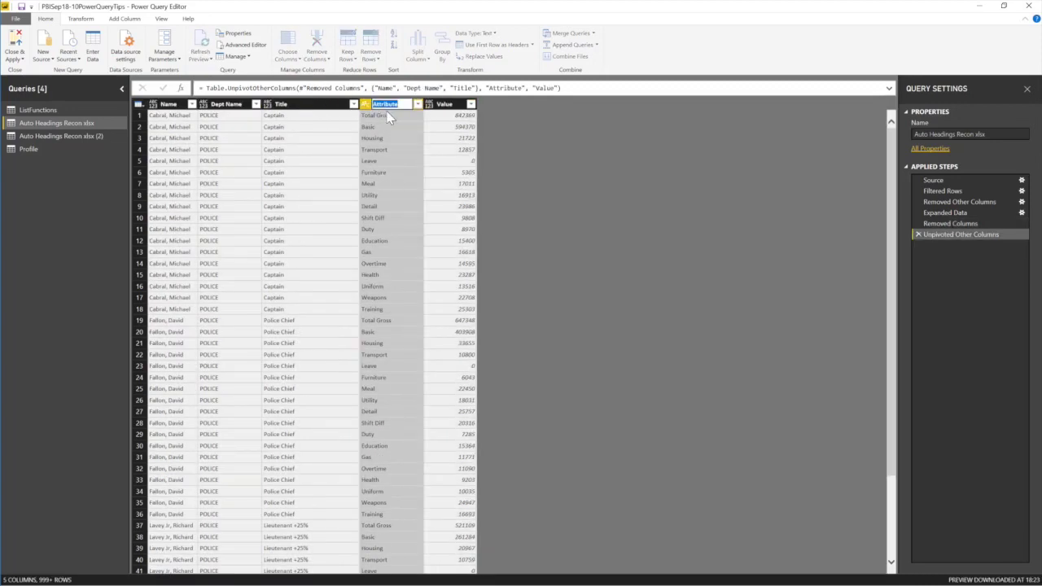
pyautogui.write('Pa')
pyautogui.write('y Lines')
pyautogui.press('Return')
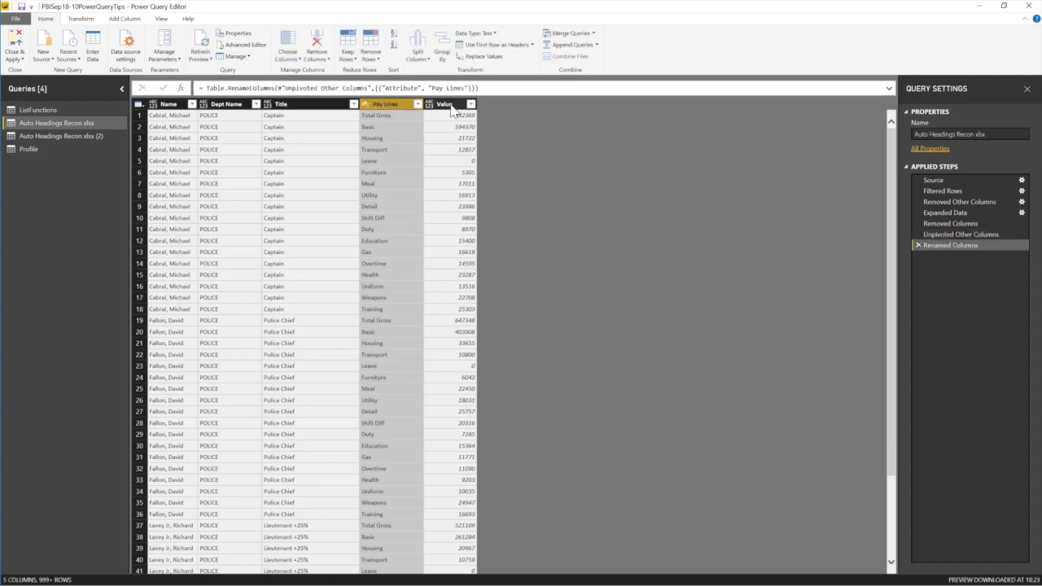
pyautogui.click(449, 106)
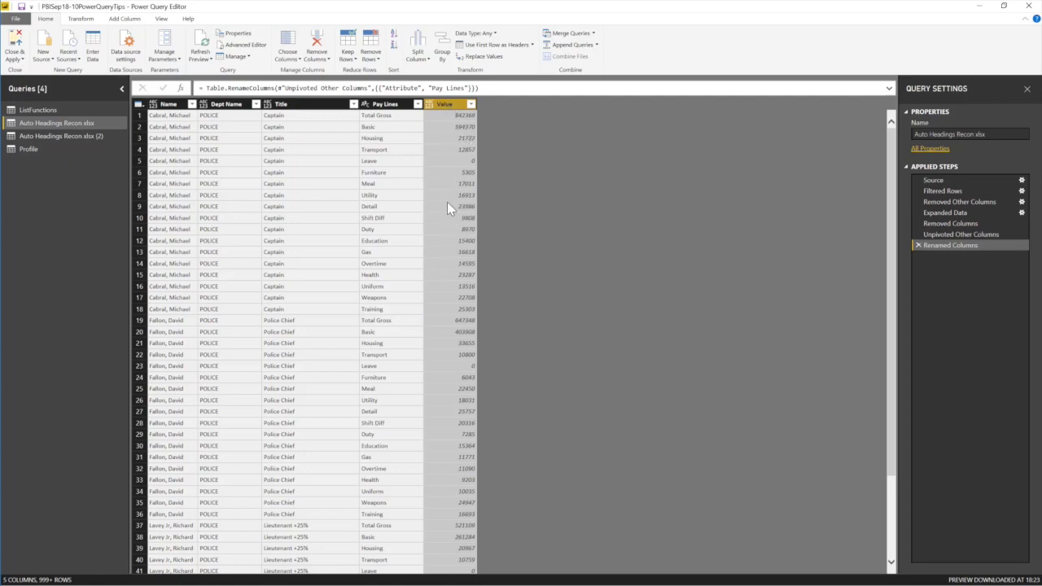
pyautogui.click(488, 36)
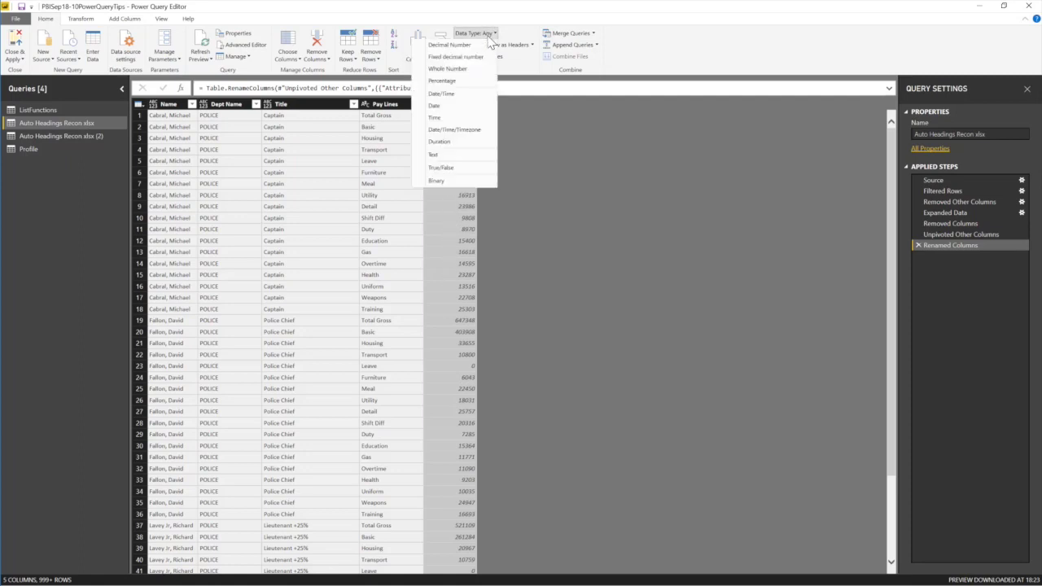
pyautogui.click(464, 47)
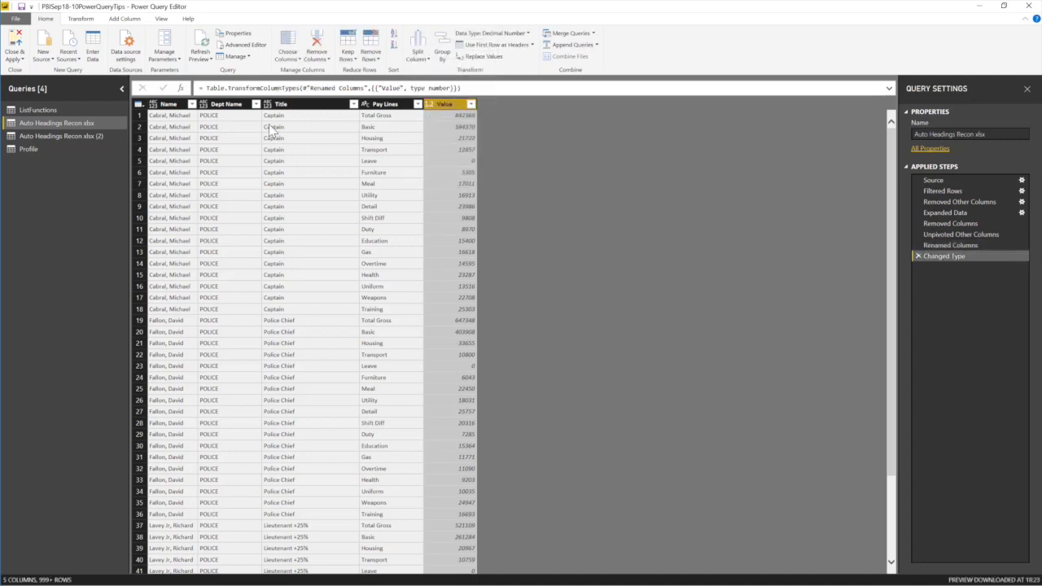
pyautogui.click(172, 108)
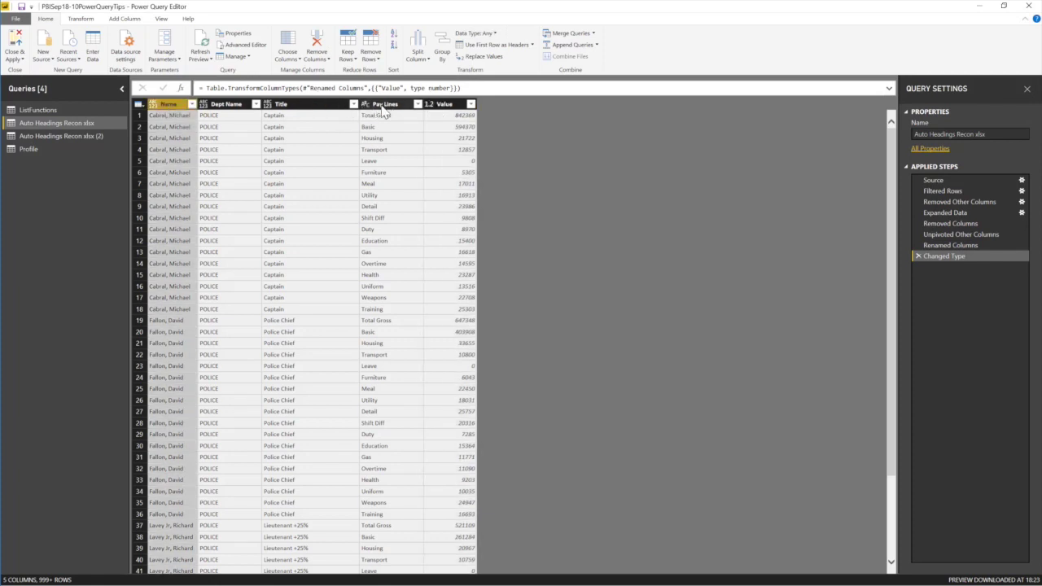
pyautogui.keyDown('shift'); pyautogui.click(393, 108); pyautogui.keyUp('shift')
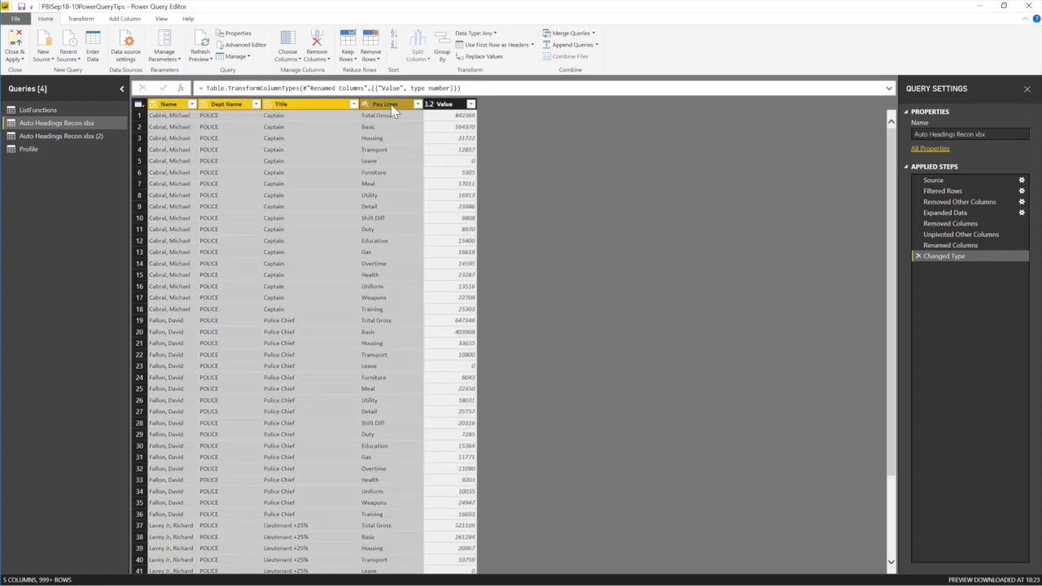
pyautogui.click(475, 34)
pyautogui.click(450, 155)
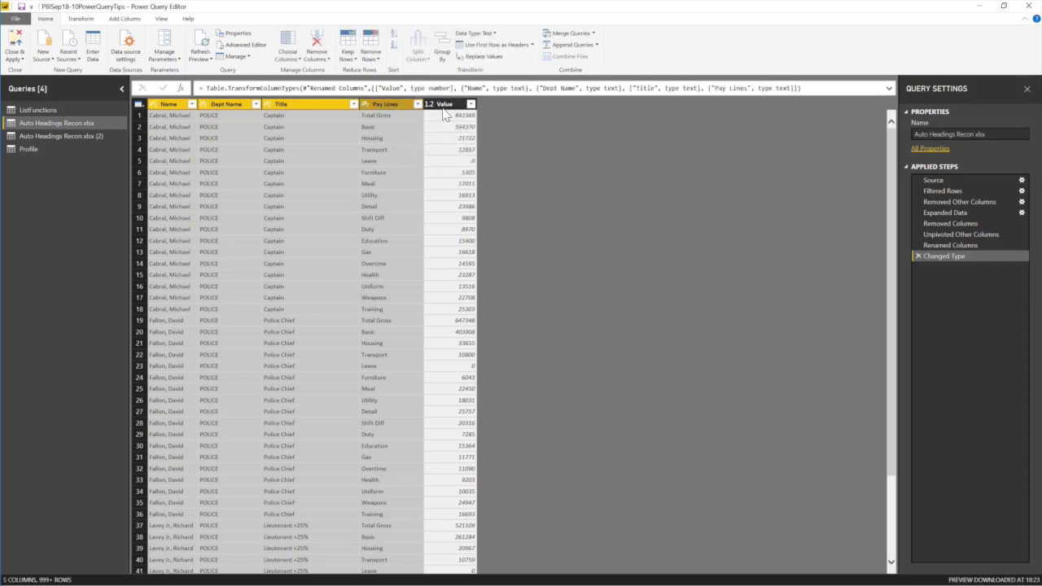
pyautogui.click(430, 104)
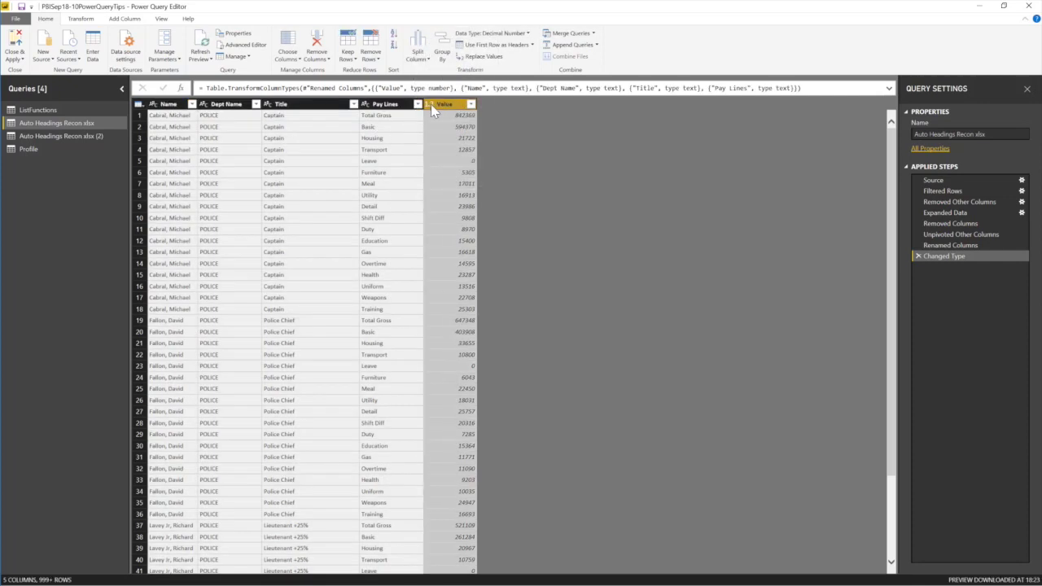
pyautogui.click(165, 105)
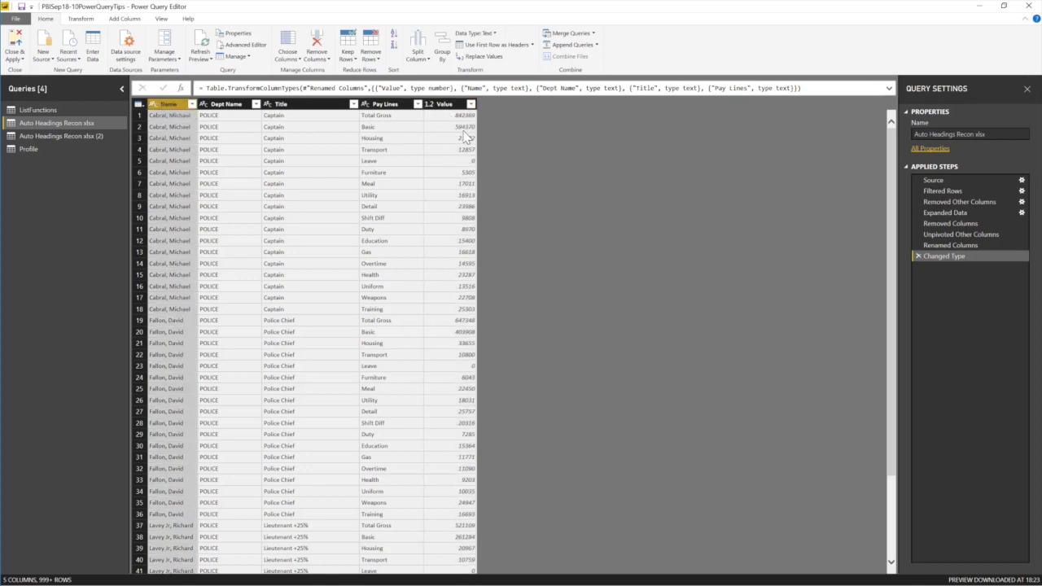
pyautogui.click(391, 127)
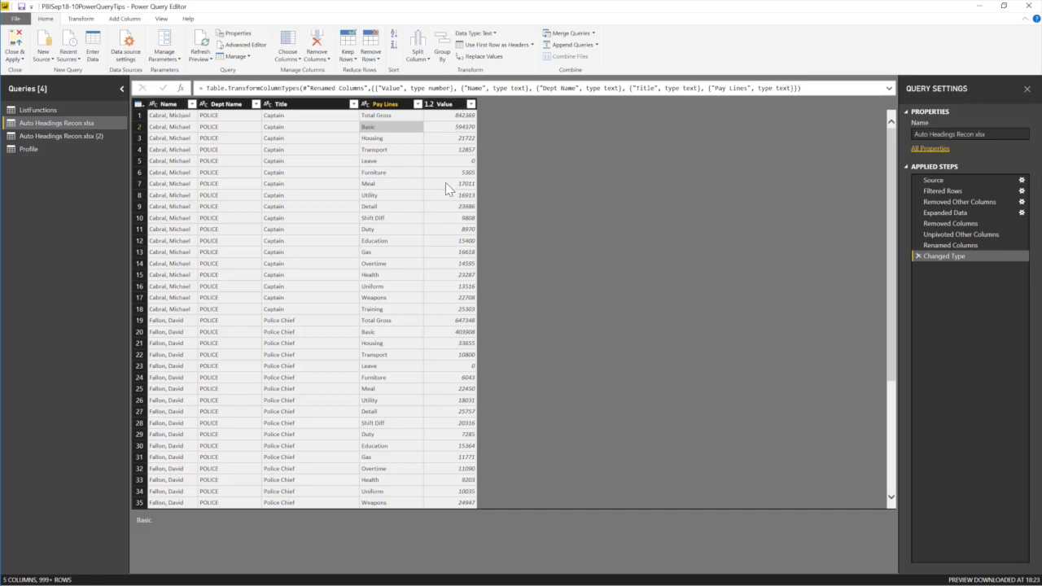
pyautogui.click(445, 57)
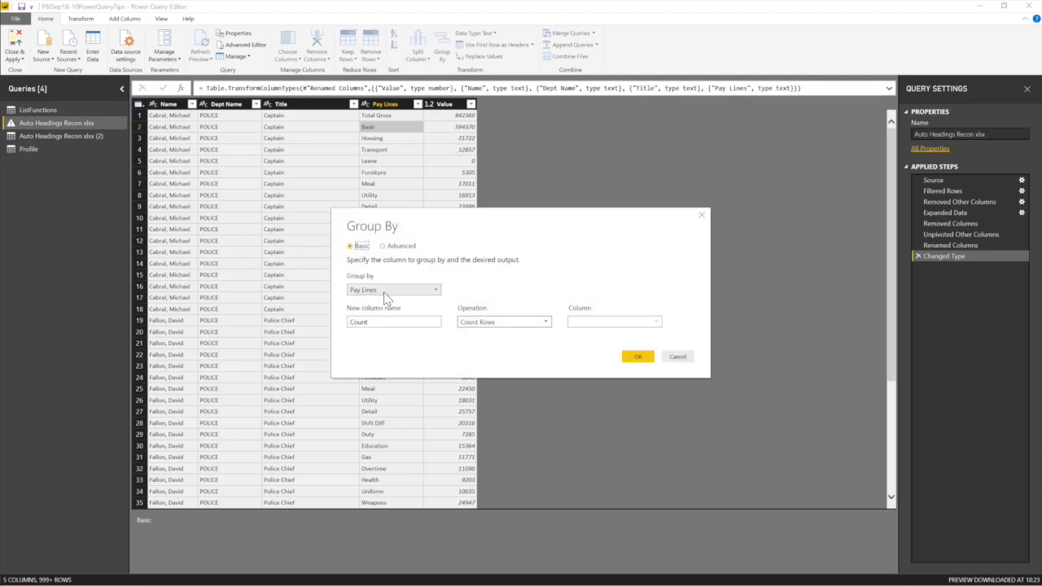
pyautogui.click(435, 291)
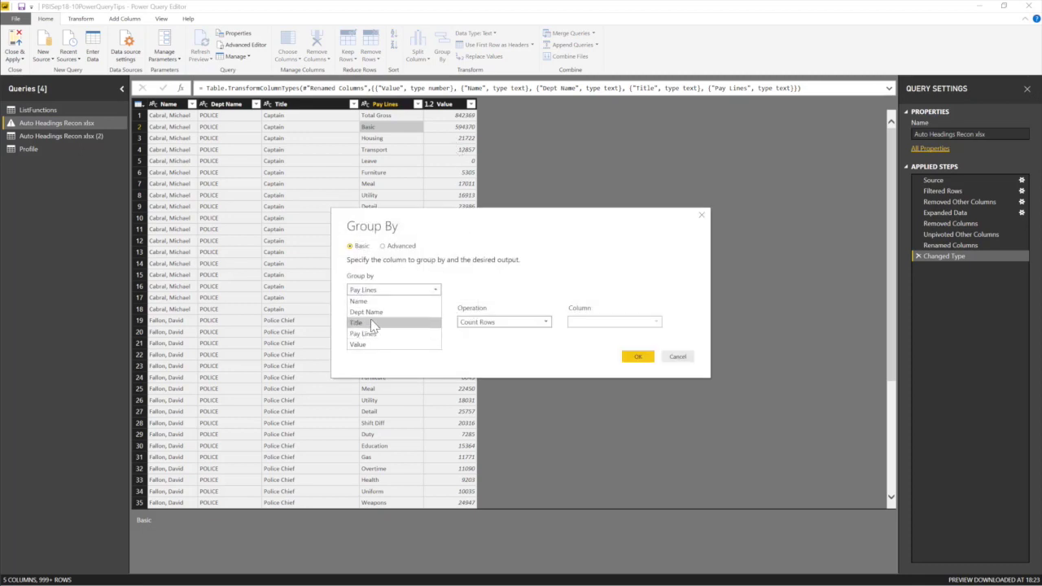
pyautogui.click(535, 284)
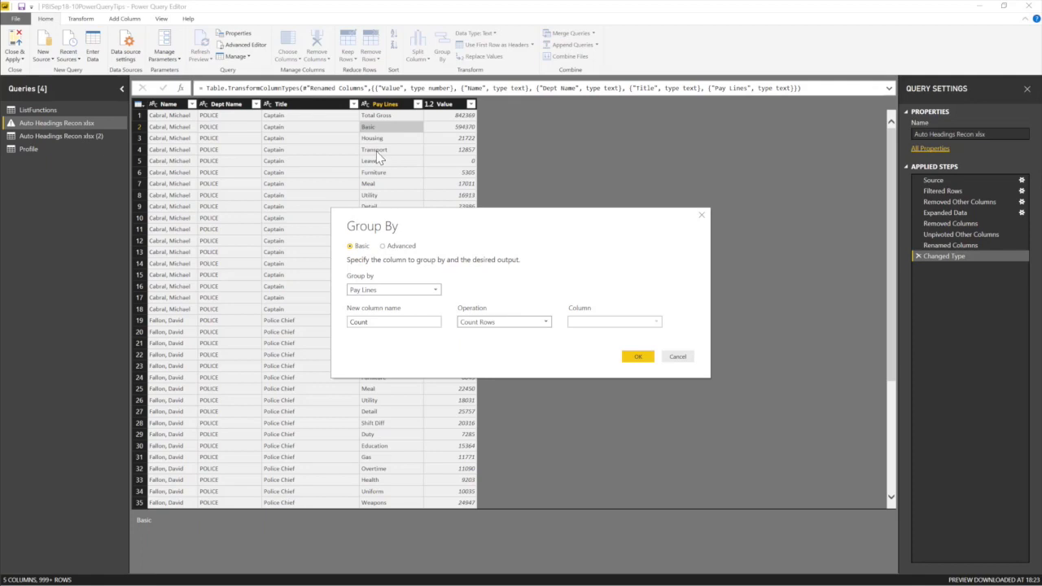
pyautogui.moveTo(415, 223); pyautogui.dragTo(661, 203)
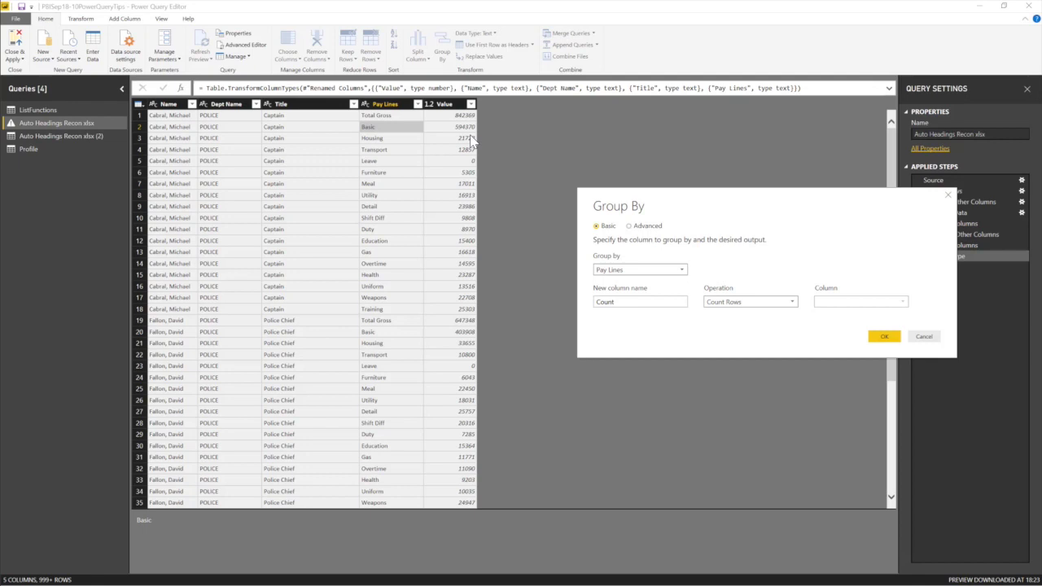
pyautogui.moveTo(709, 201); pyautogui.dragTo(630, 178)
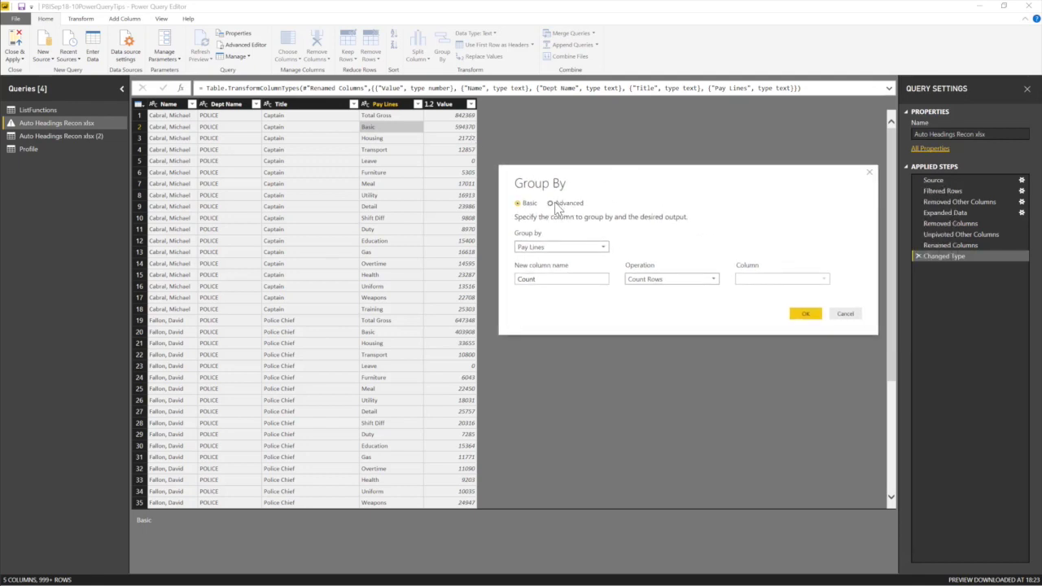
pyautogui.click(556, 205)
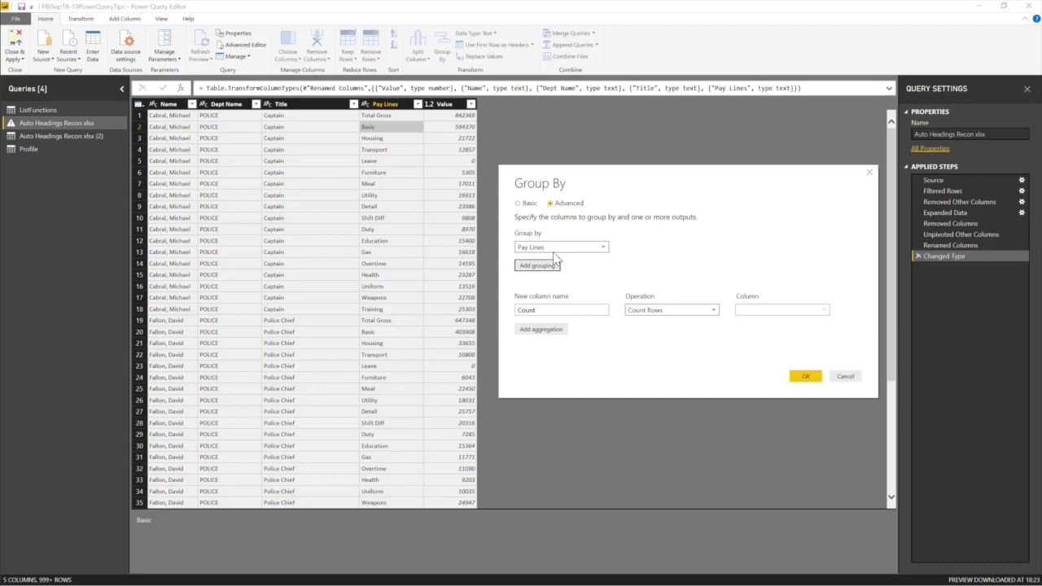
pyautogui.click(595, 247)
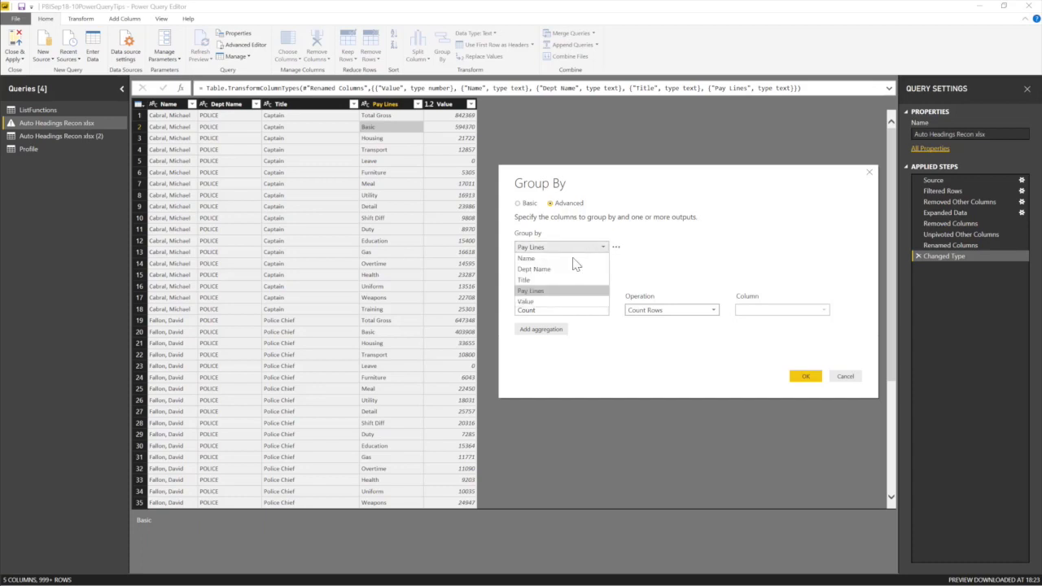
pyautogui.click(544, 259)
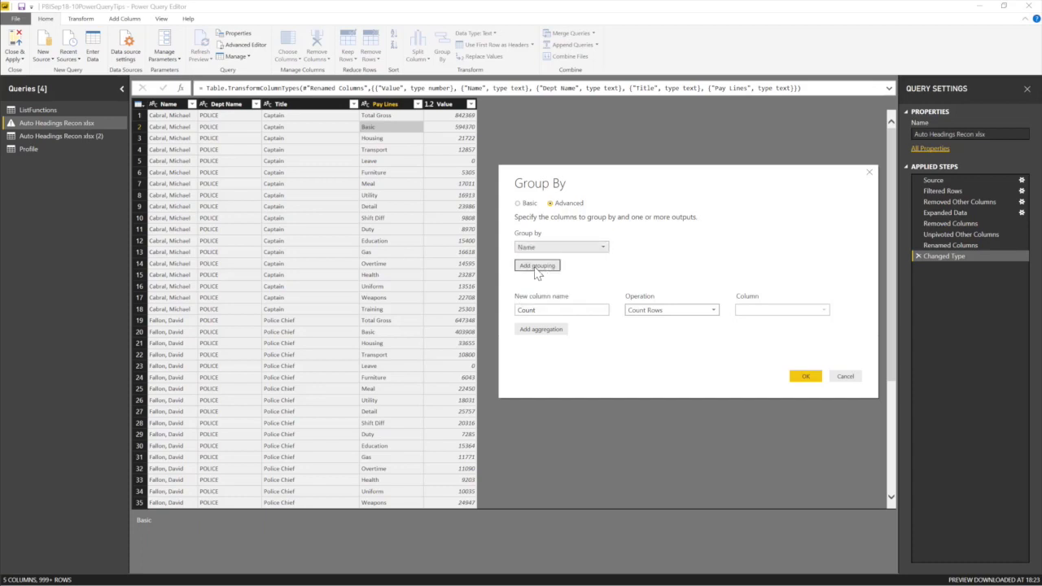
pyautogui.click(535, 268)
pyautogui.click(588, 266)
pyautogui.click(563, 286)
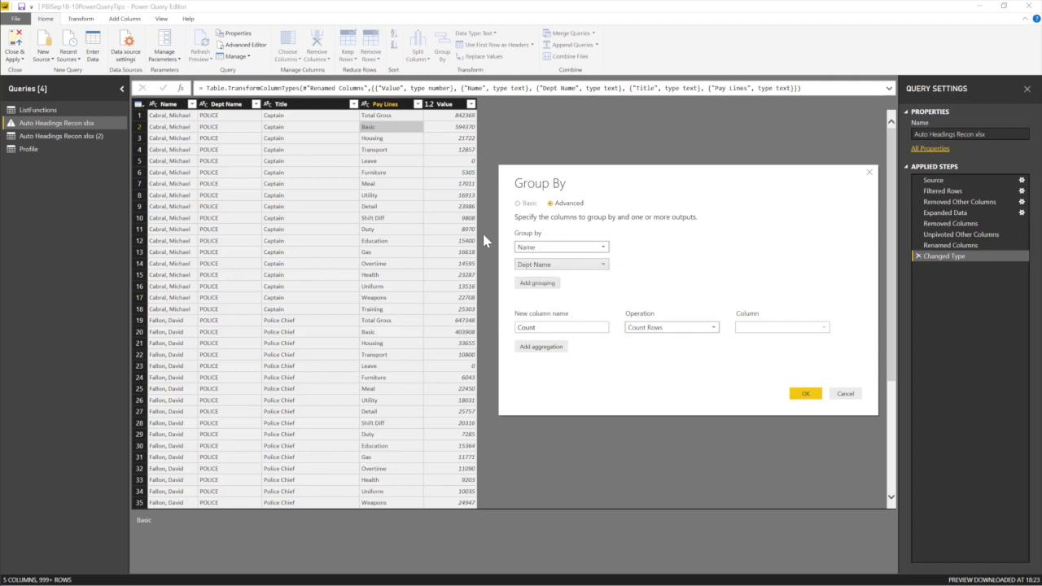
pyautogui.click(847, 395)
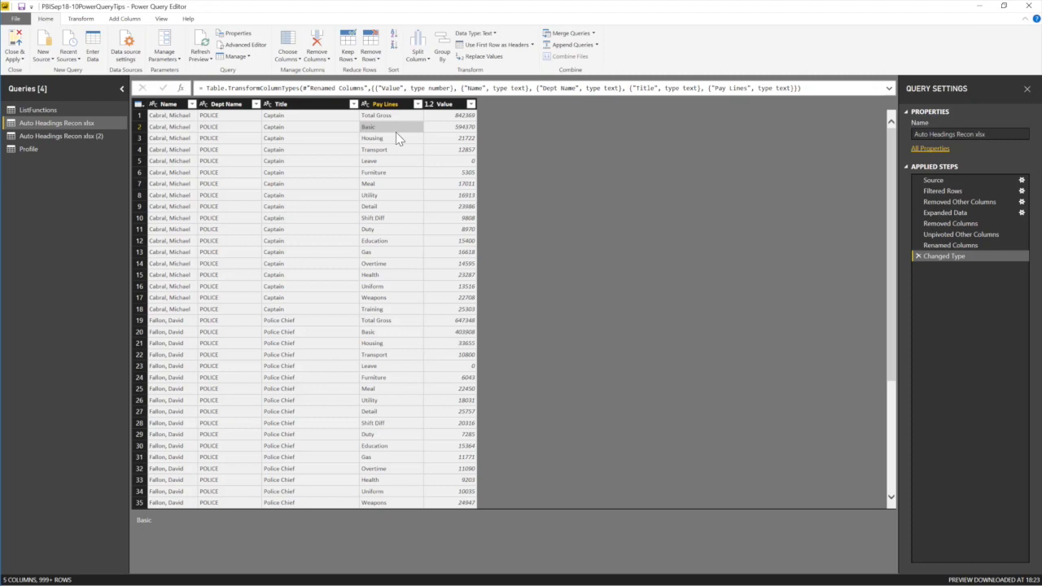
pyautogui.click(166, 105)
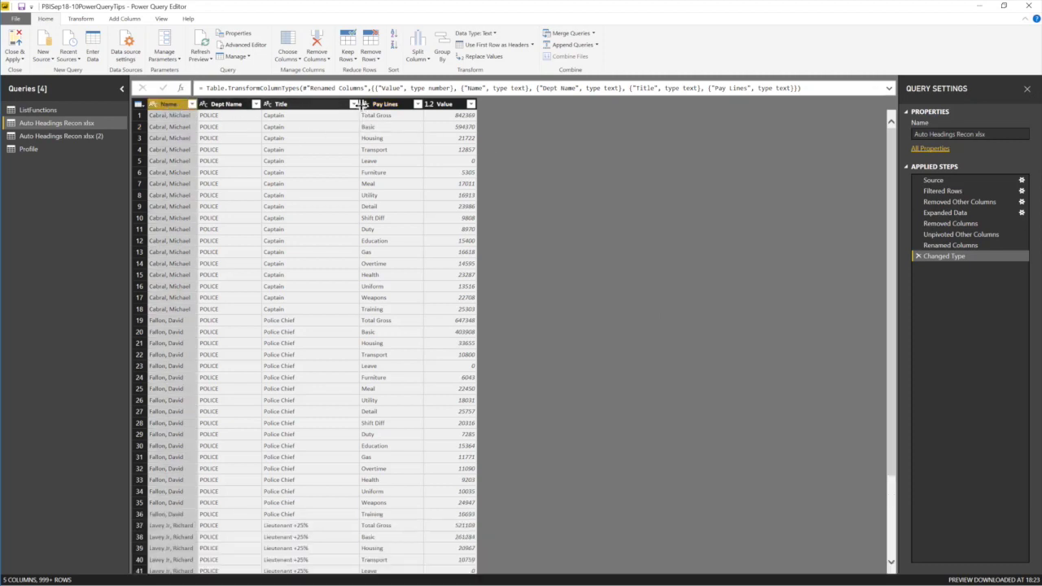
# Group by Name, Dept Name, Title and Pay Lines, adding a Summary column that sums Value.
pyautogui.keyDown('shift'); pyautogui.click(389, 105); pyautogui.keyUp('shift')
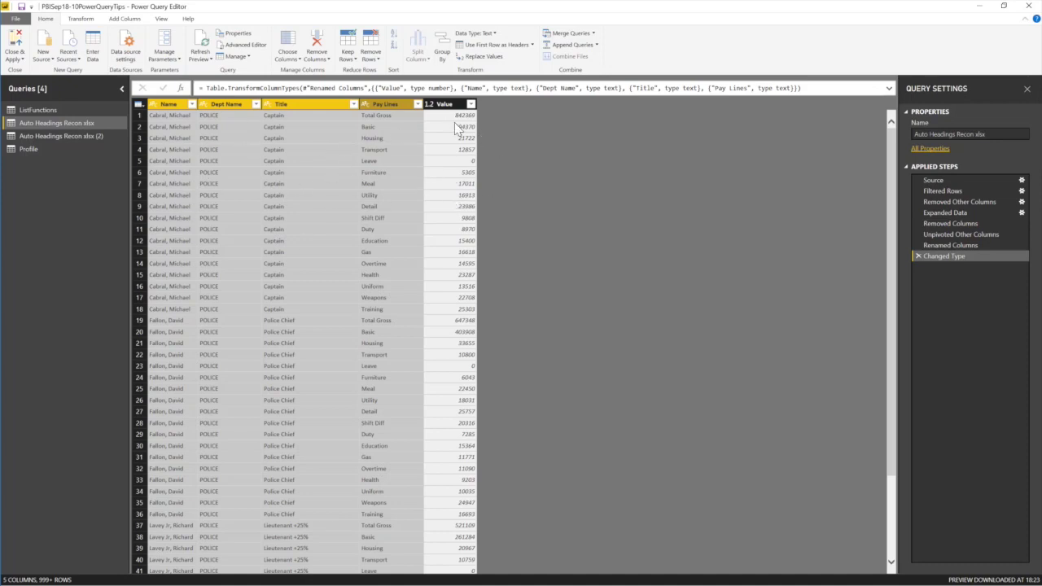
pyautogui.scroll(-1, 462, 130)
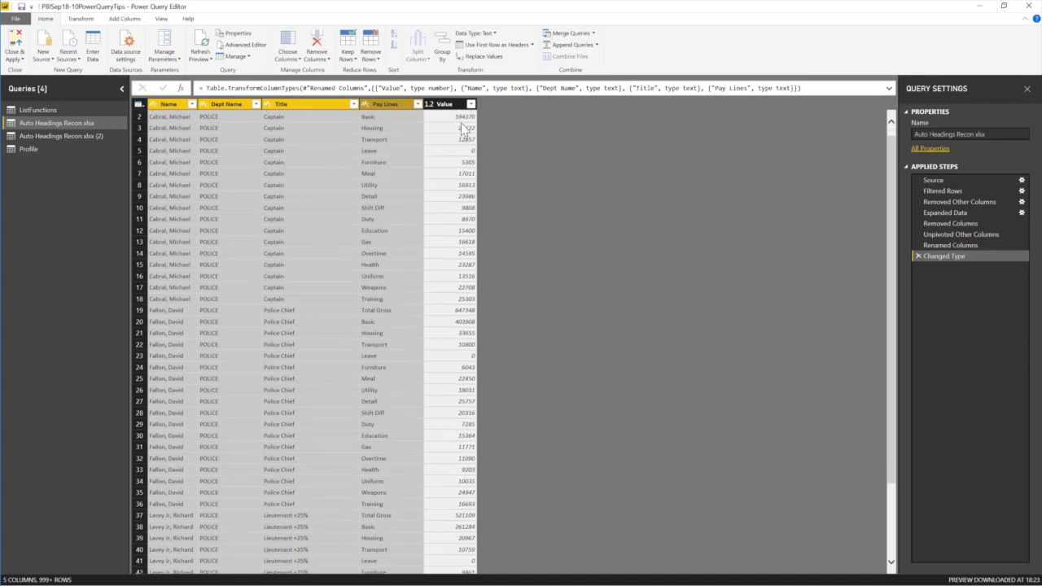
pyautogui.click(444, 56)
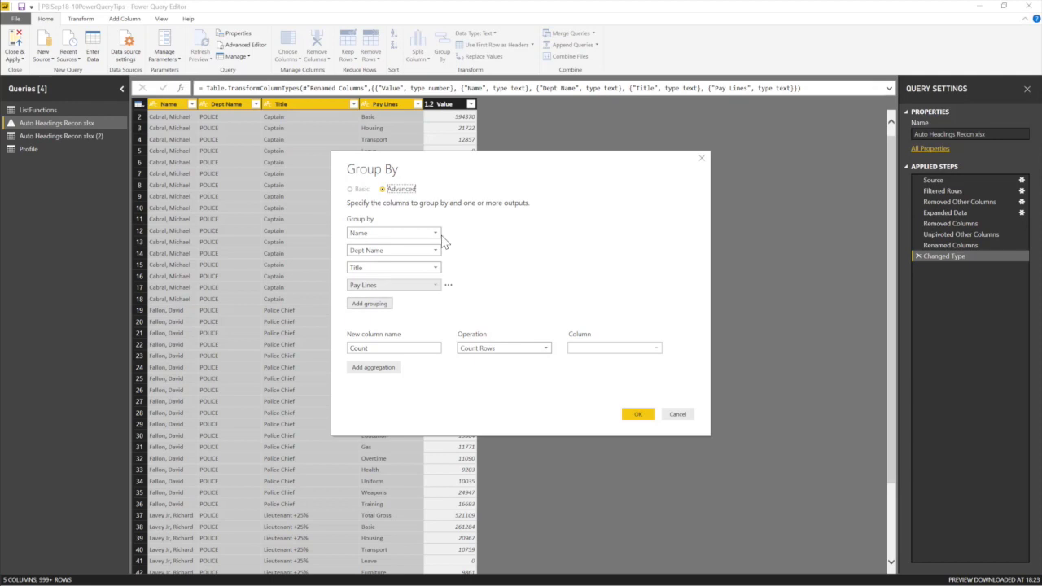
pyautogui.click(360, 345)
pyautogui.doubleClick(361, 345)
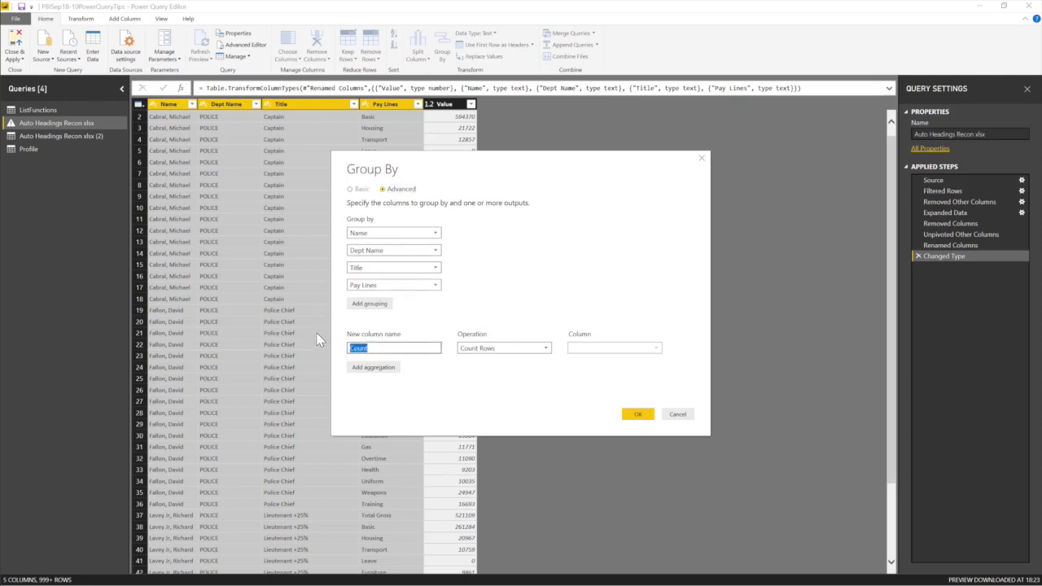
pyautogui.write('Summary')
pyautogui.click(544, 348)
pyautogui.click(501, 363)
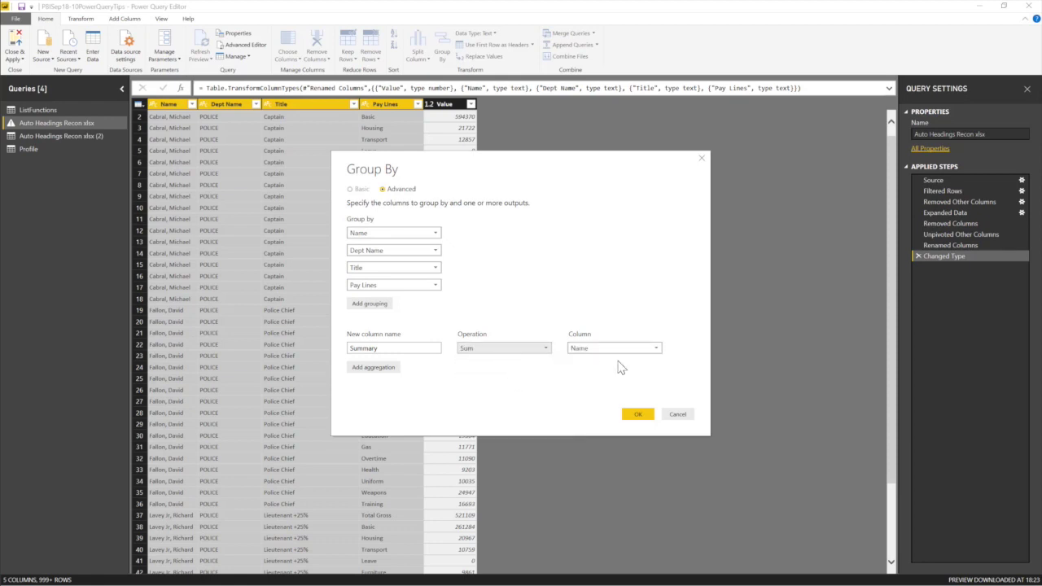
pyautogui.click(656, 349)
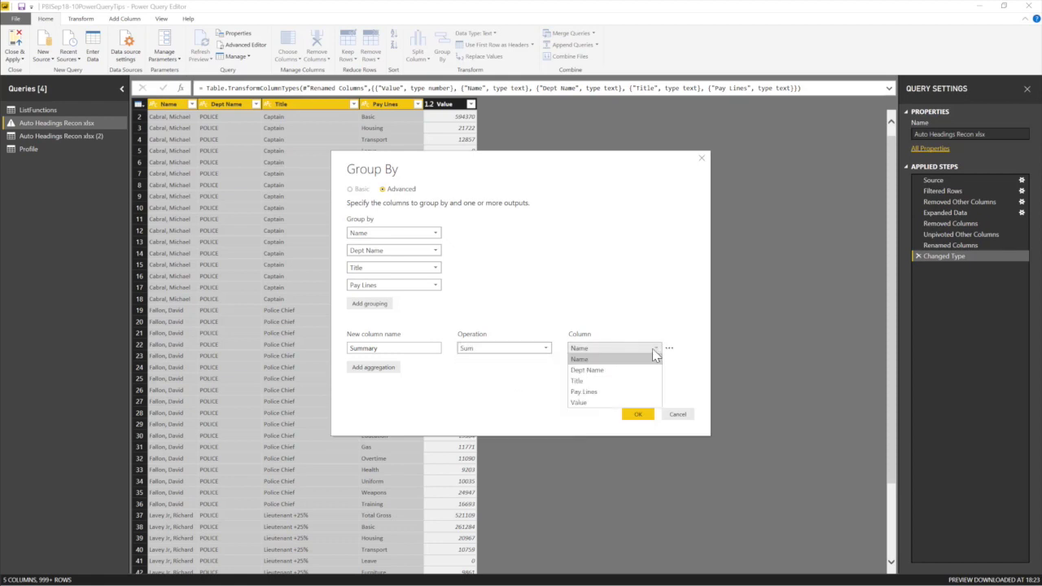
pyautogui.click(584, 403)
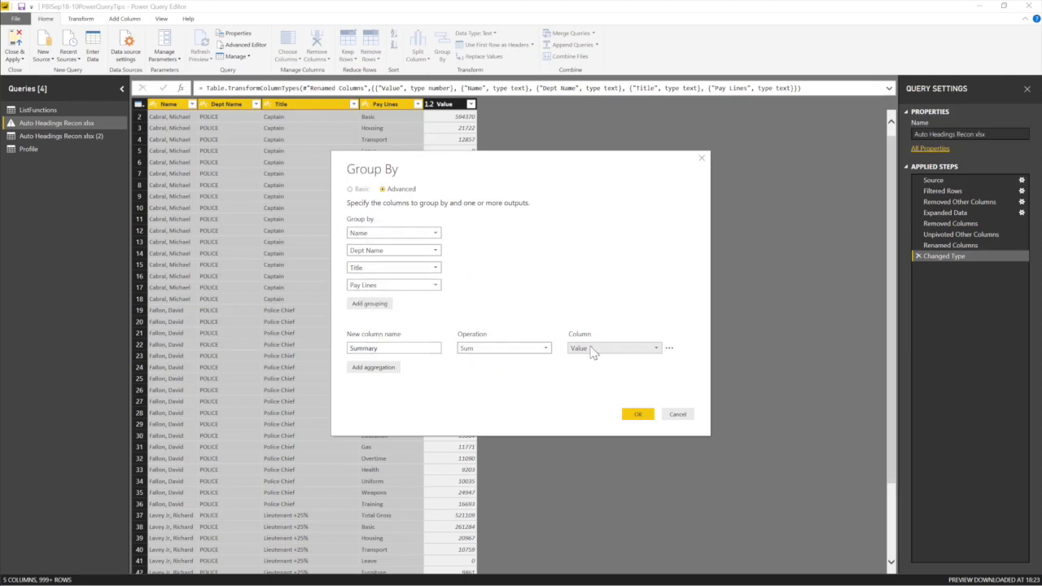
pyautogui.click(638, 414)
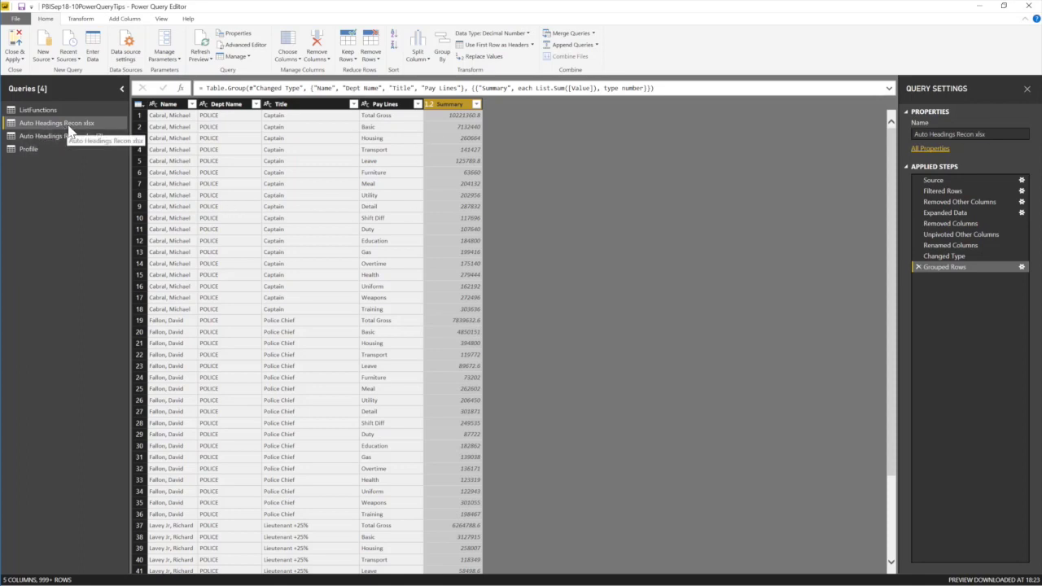
# Rename the query to SummarizeData and return to the Power BI report view.
pyautogui.click(1000, 136)
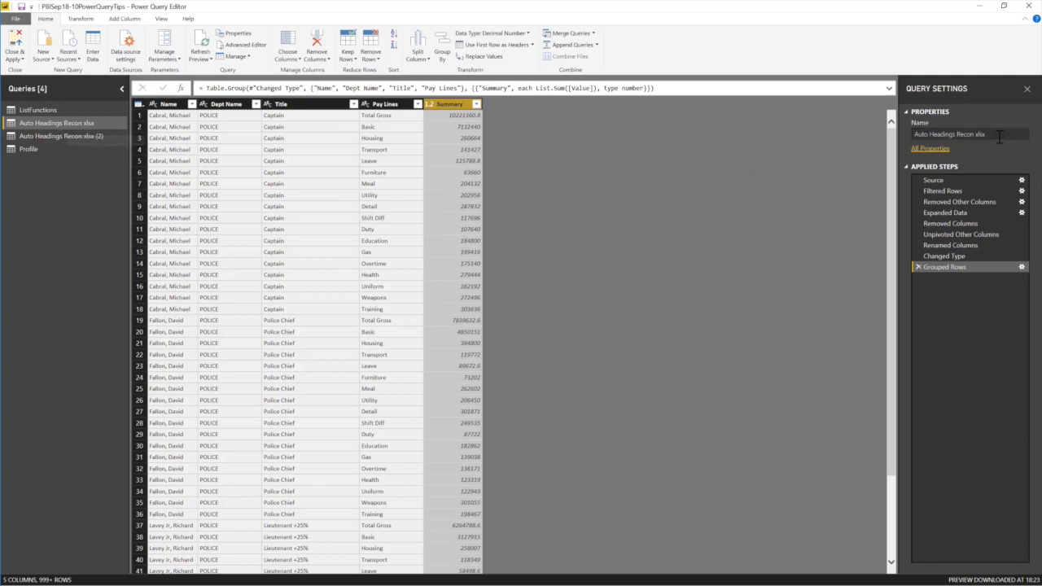
pyautogui.hotkey('ctrl', 'a')
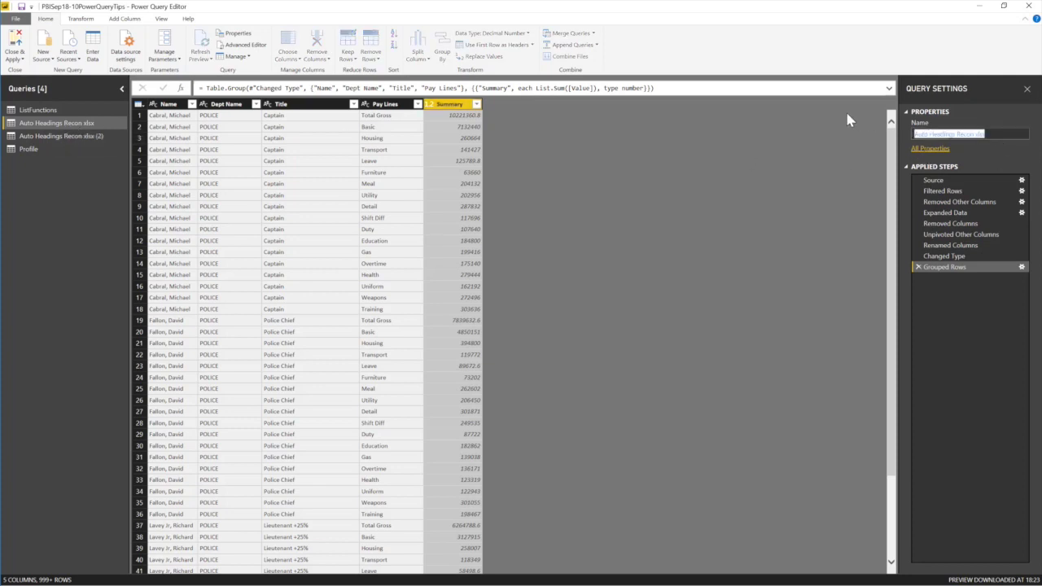
pyautogui.write('S')
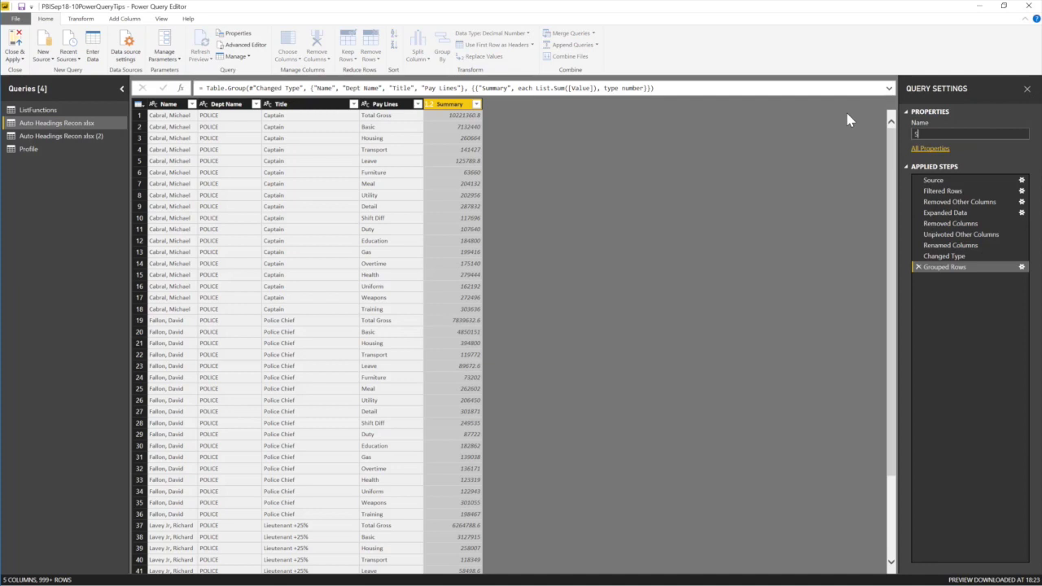
pyautogui.write('ummarizeData')
pyautogui.press('Return')
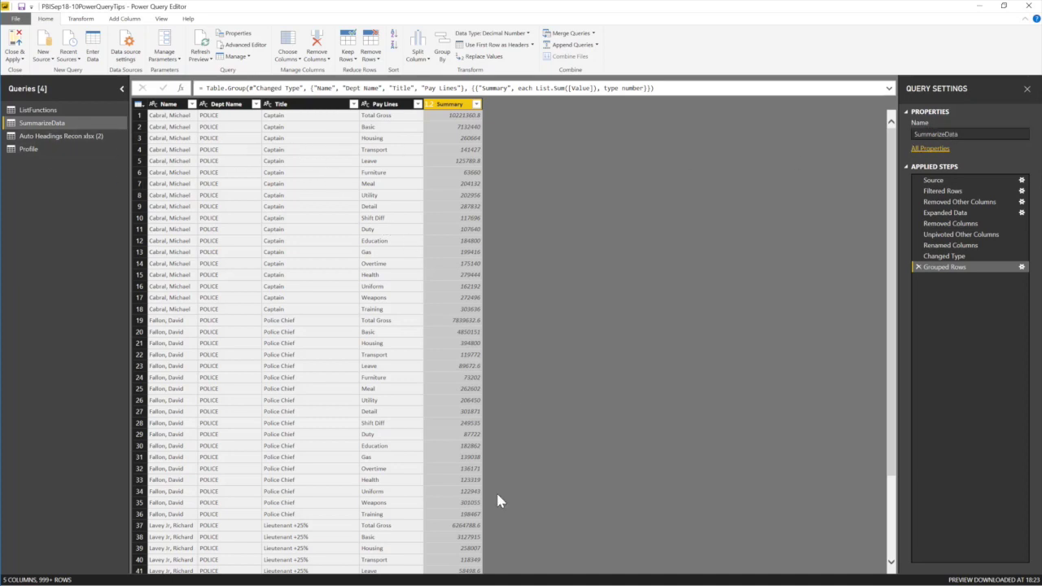
pyautogui.scroll(-1, 230, 329)
pyautogui.click(431, 106)
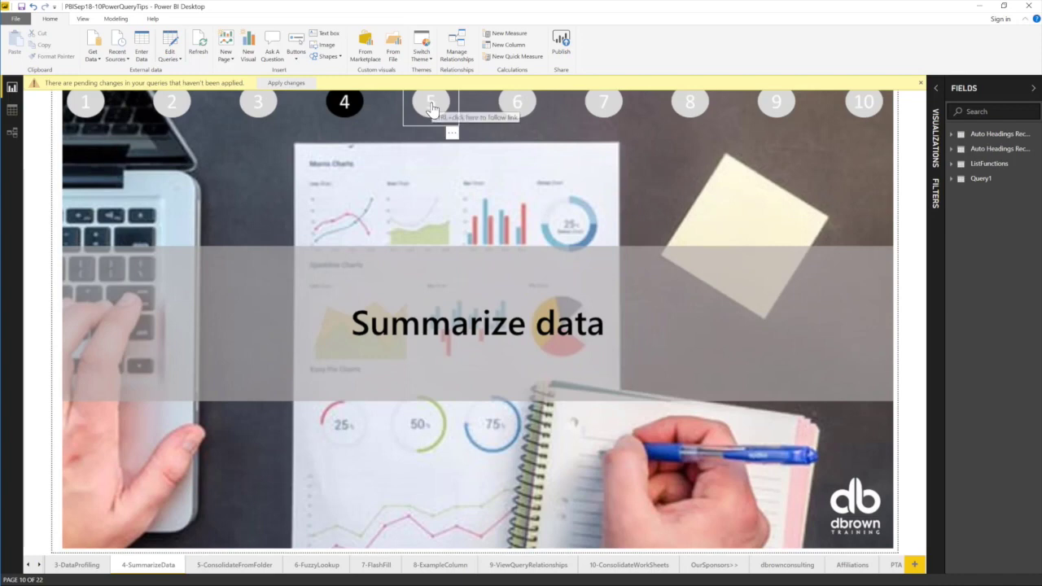
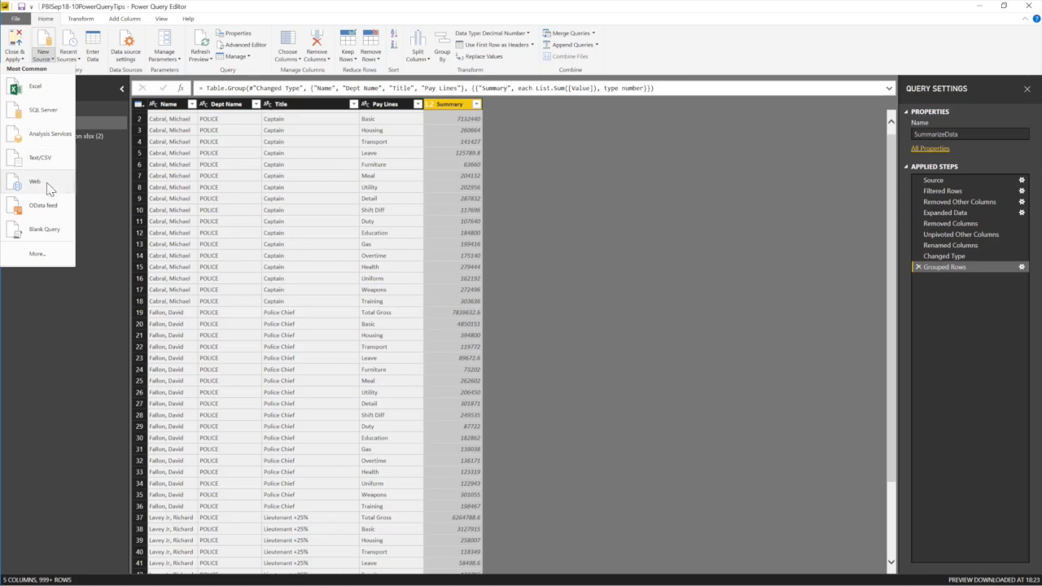
# Bring up the full Get Data catalogue of connector types, including Folder.
pyautogui.click(110, 288)
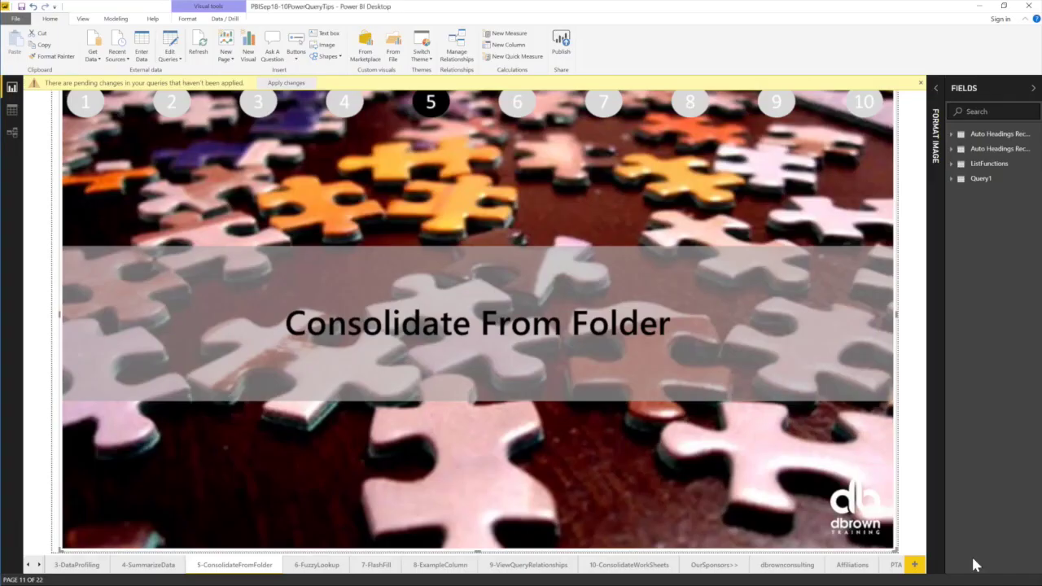
pyautogui.click(93, 55)
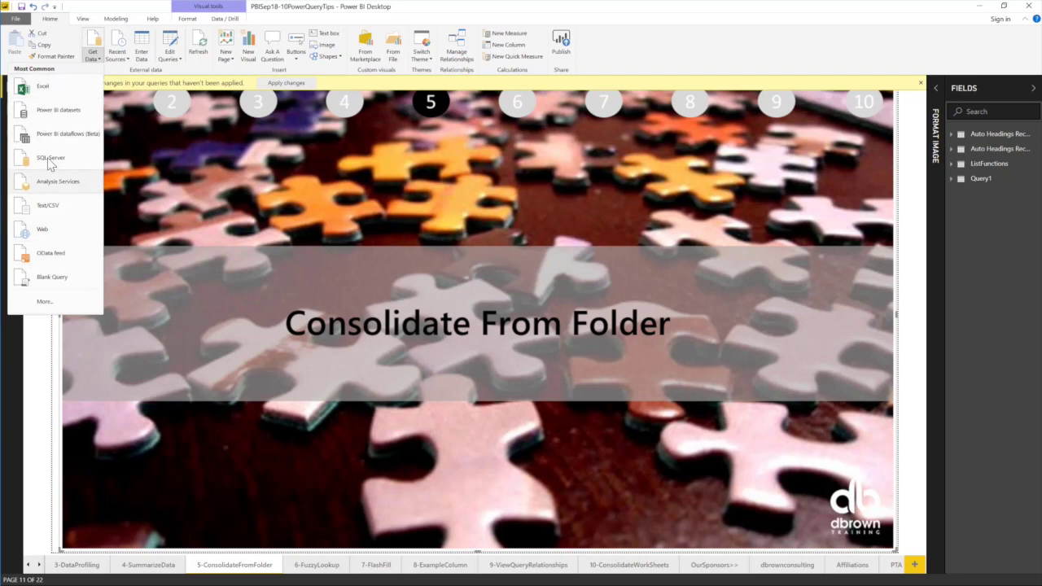
pyautogui.click(44, 304)
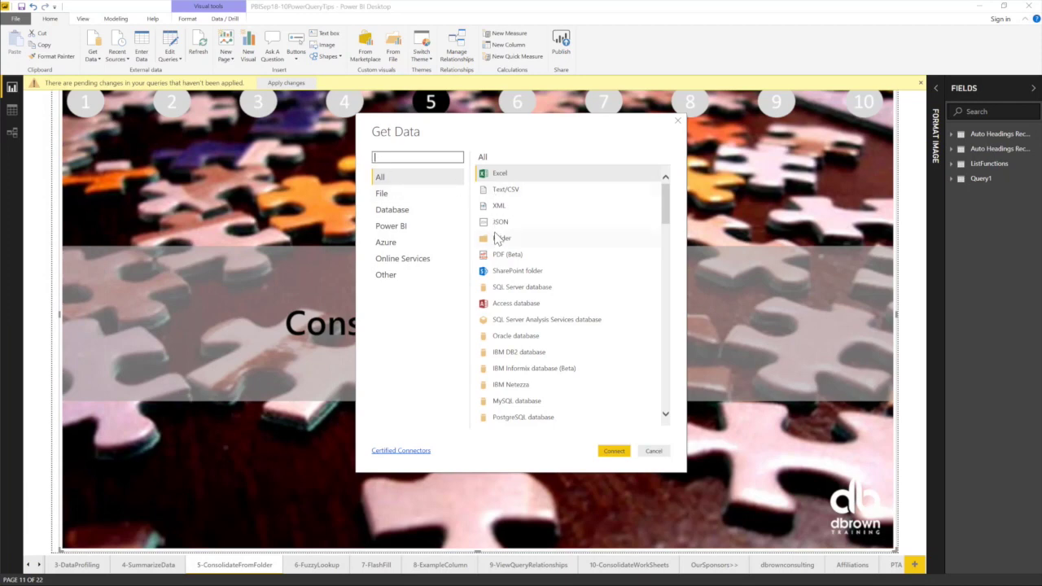
# Choose Folder as the data source and connect.
pyautogui.click(507, 243)
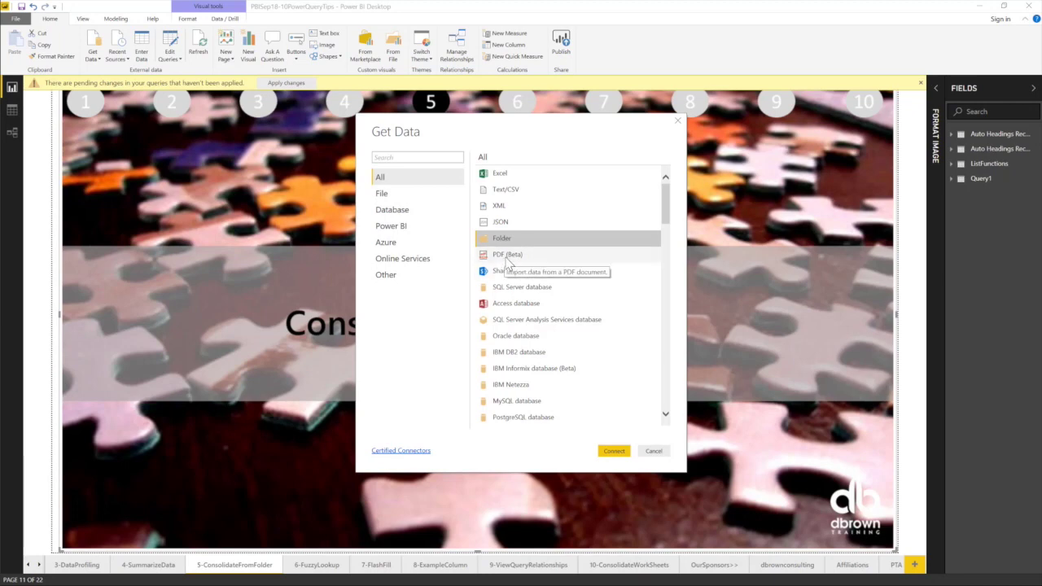
pyautogui.click(507, 256)
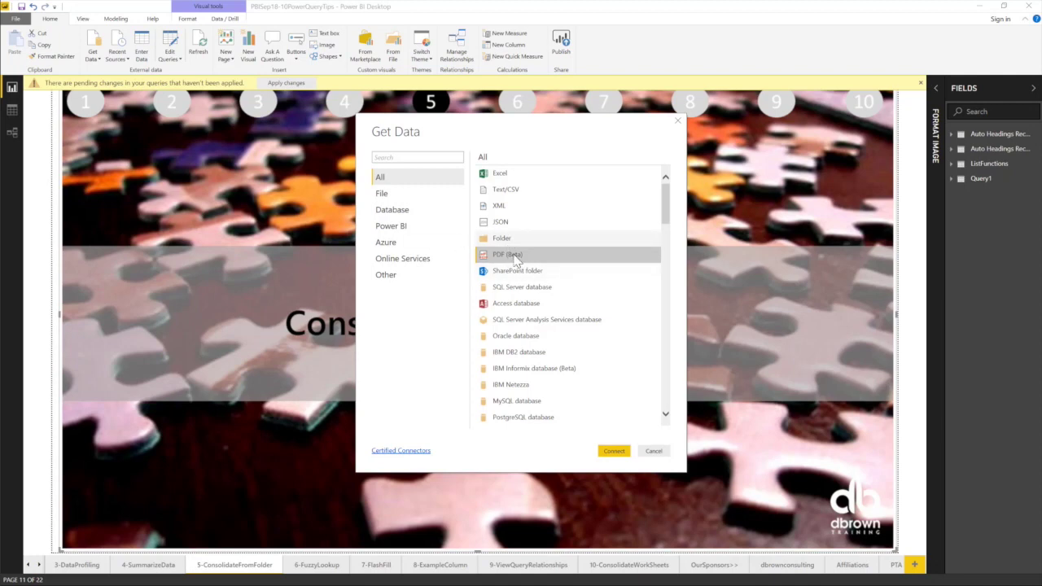
pyautogui.click(506, 240)
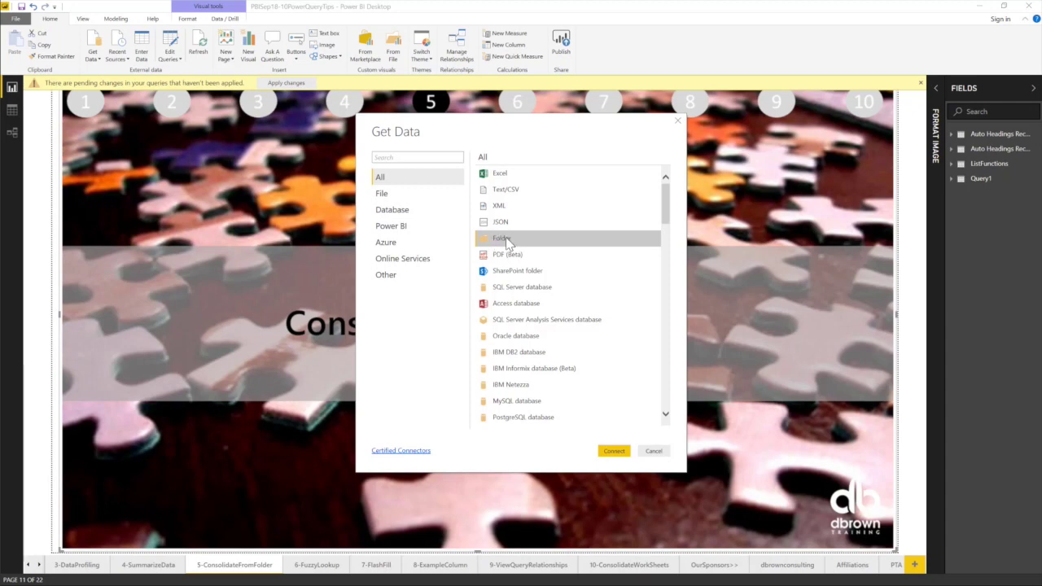
pyautogui.click(613, 451)
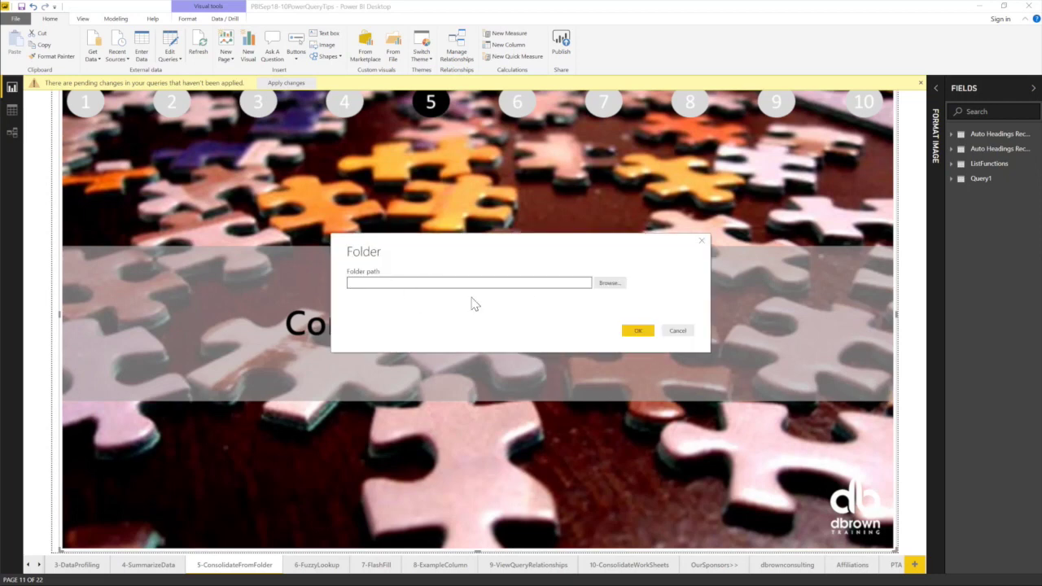
# Set the folder path to Sep18-Webinars > PowerBI > ConsolidateFolder and confirm.
pyautogui.click(596, 284)
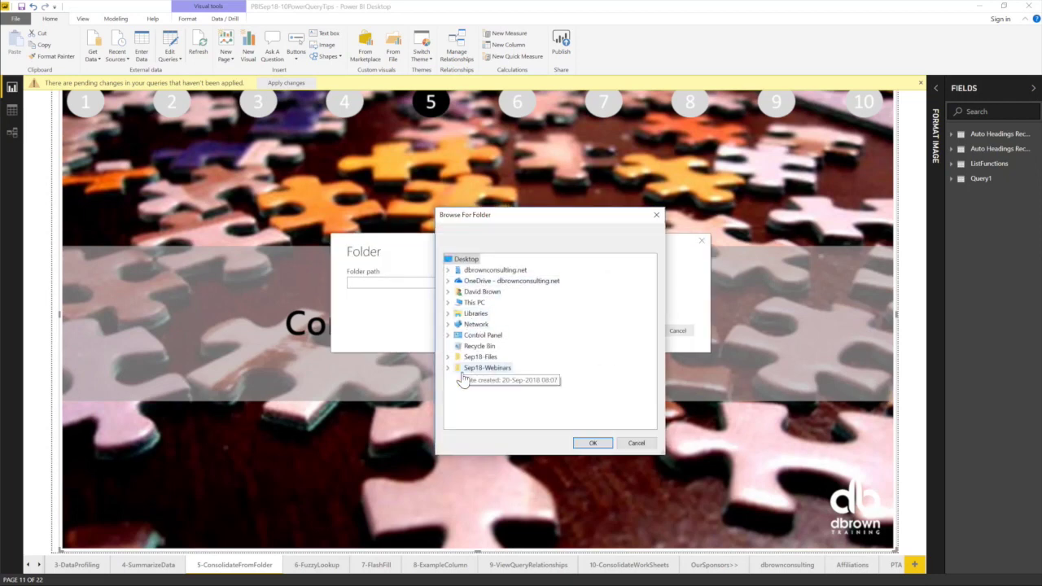
pyautogui.click(447, 369)
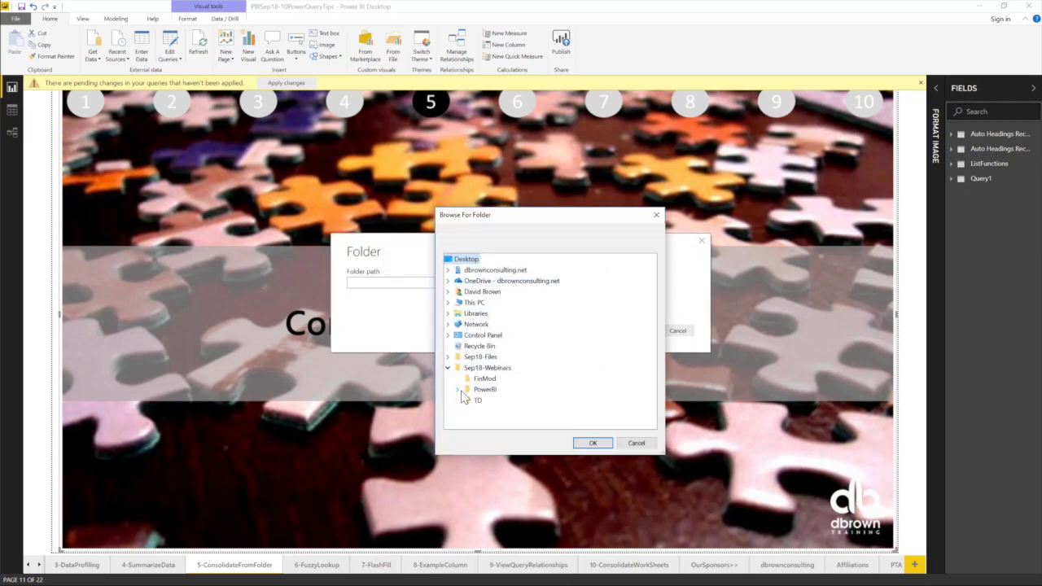
pyautogui.click(457, 389)
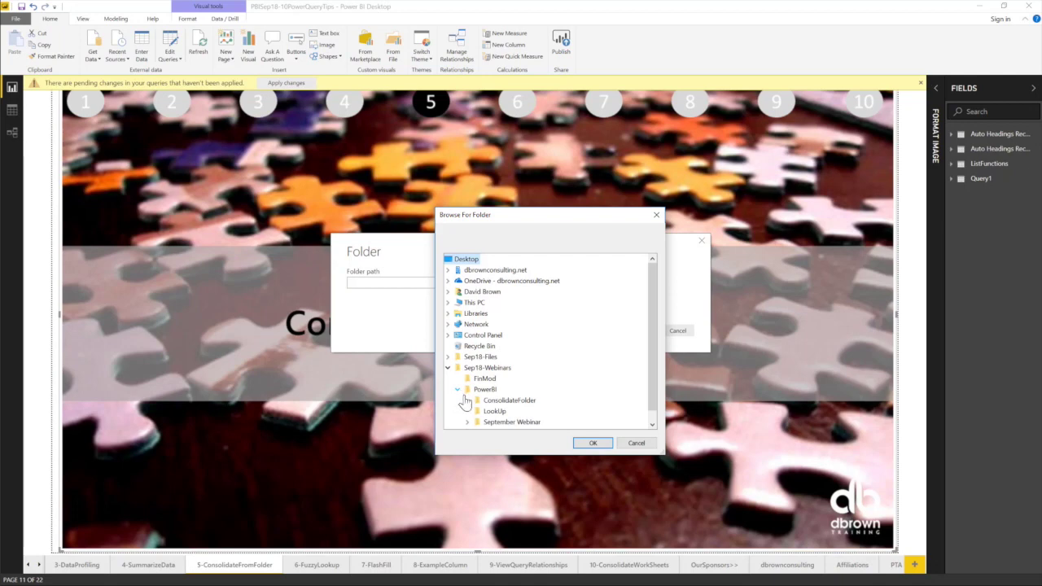
pyautogui.click(525, 402)
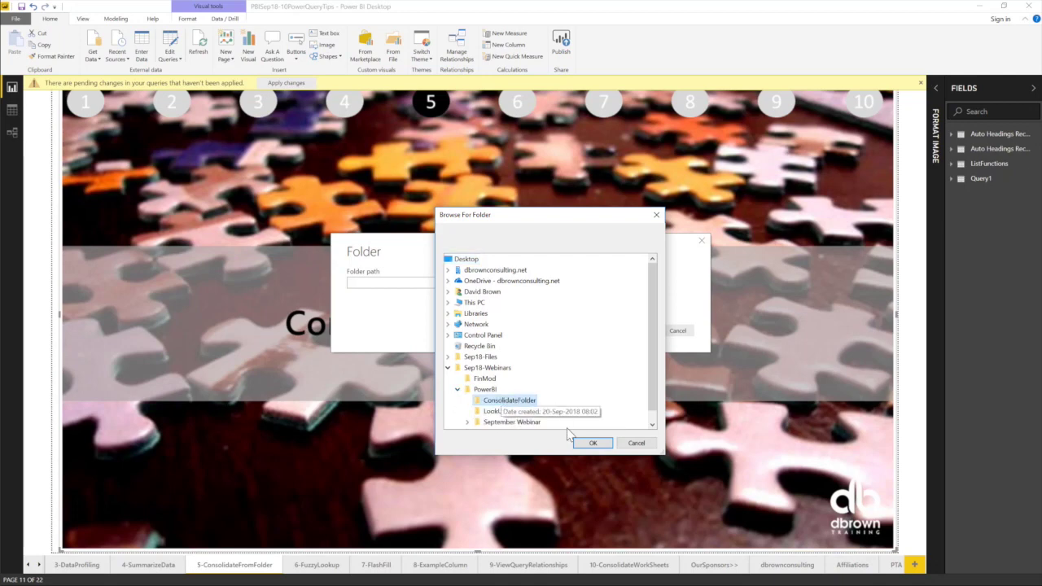
pyautogui.click(592, 443)
pyautogui.click(632, 331)
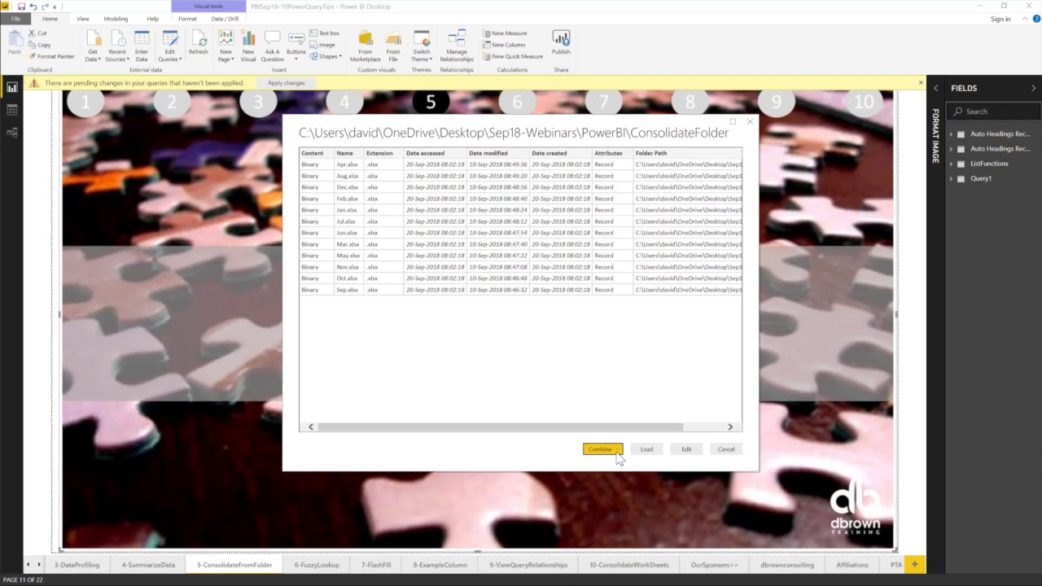
# Check the Combine options, then load the twelve-file listing into Power Query Editor.
pyautogui.click(619, 455)
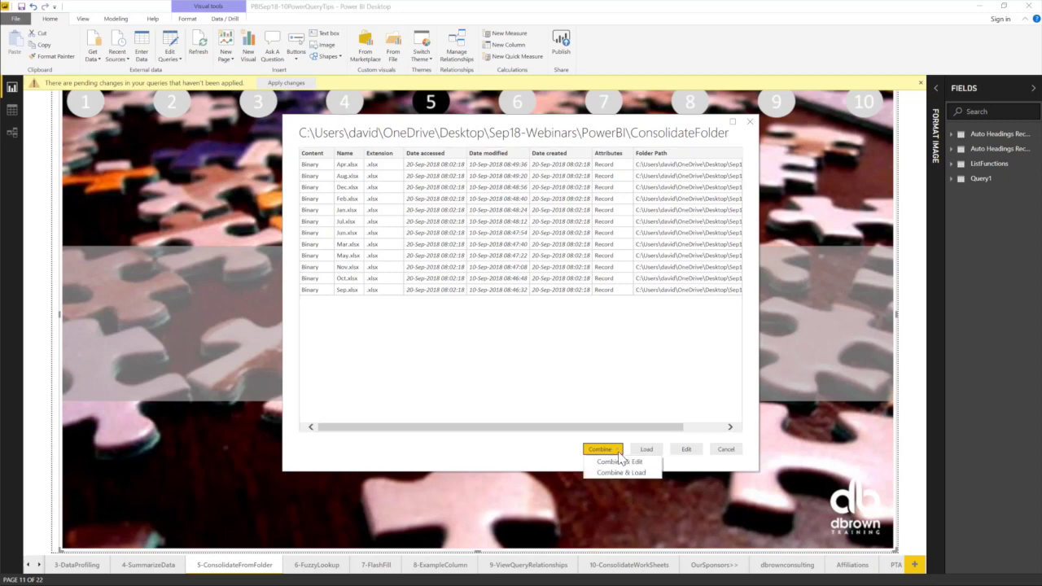
pyautogui.click(640, 407)
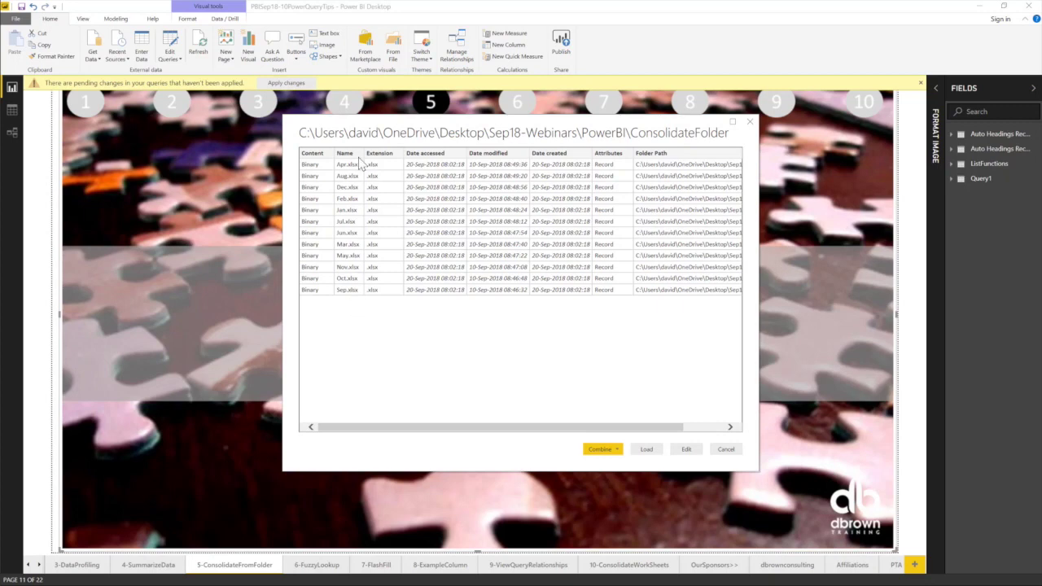
pyautogui.click(686, 449)
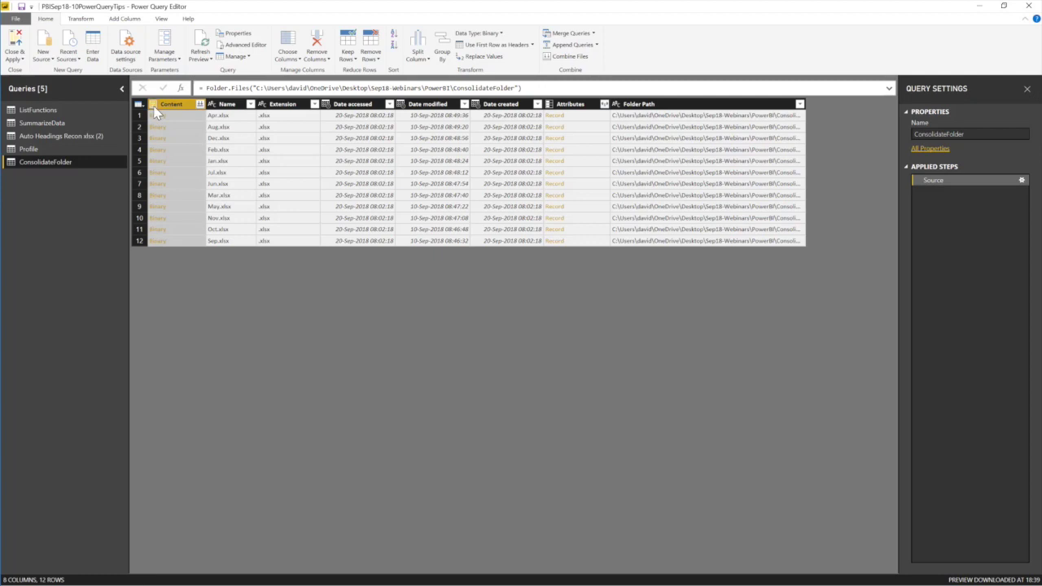
# Remove every column except Content, and cancel the Combine Files dialog.
pyautogui.rightClick(180, 105)
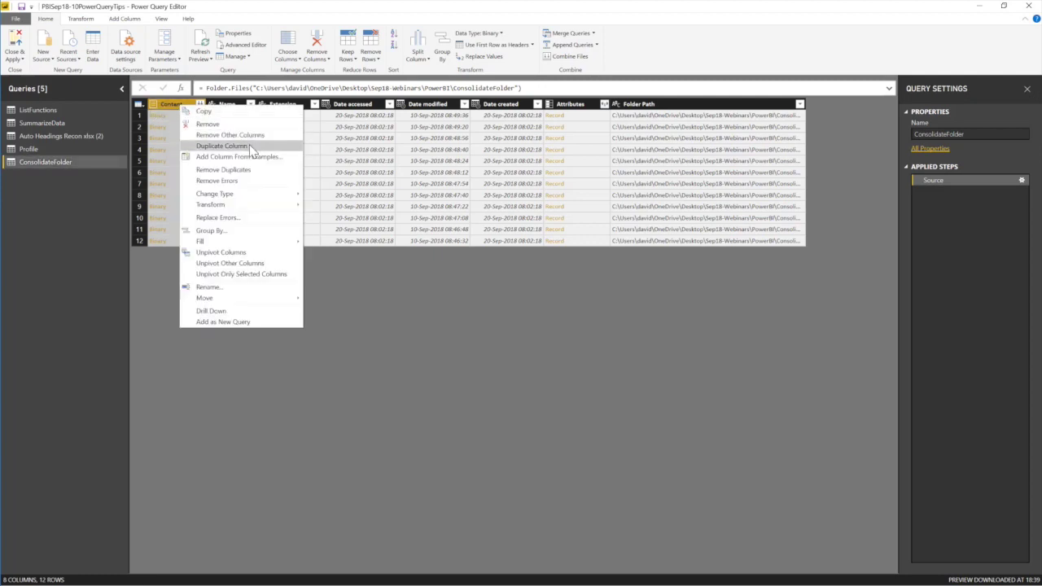
pyautogui.click(248, 135)
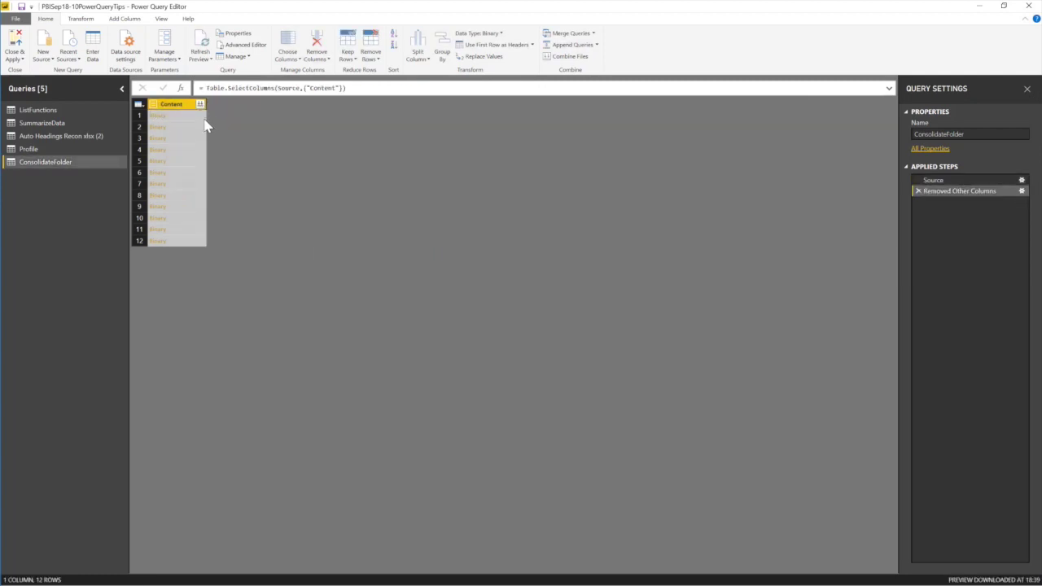
pyautogui.click(199, 104)
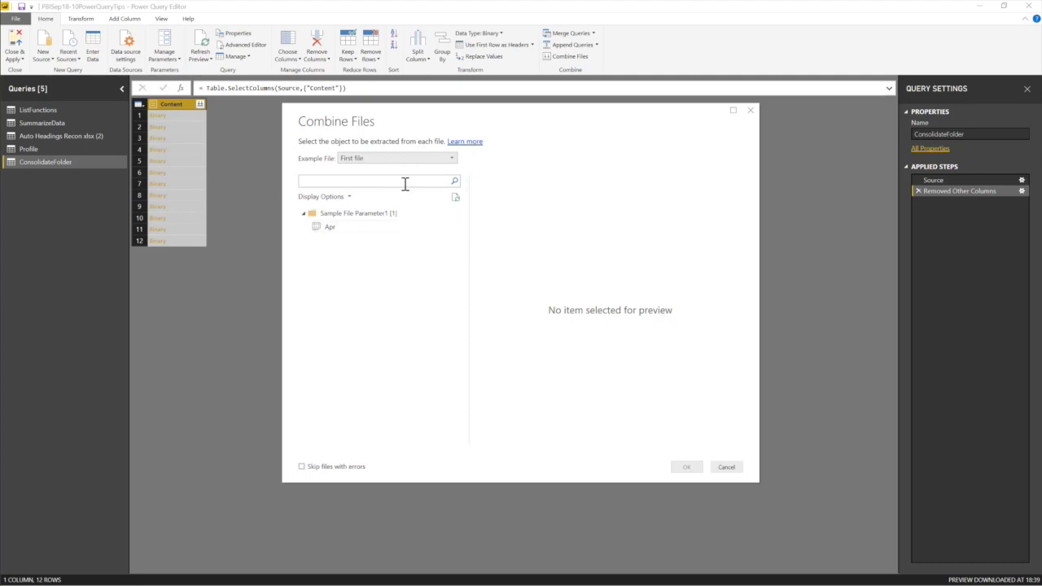
pyautogui.click(750, 110)
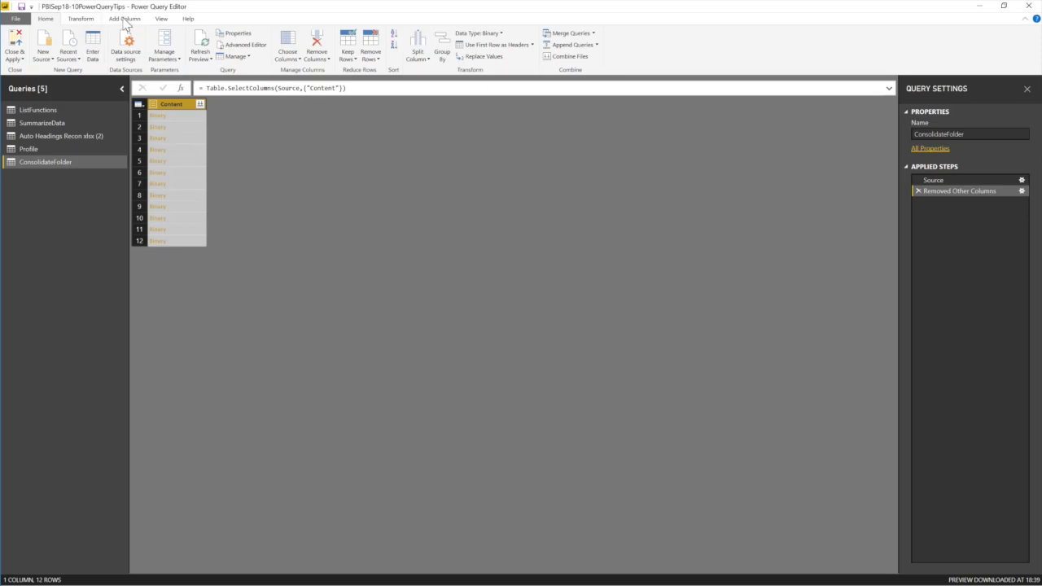
# Start a new custom column named Extract.
pyautogui.click(124, 19)
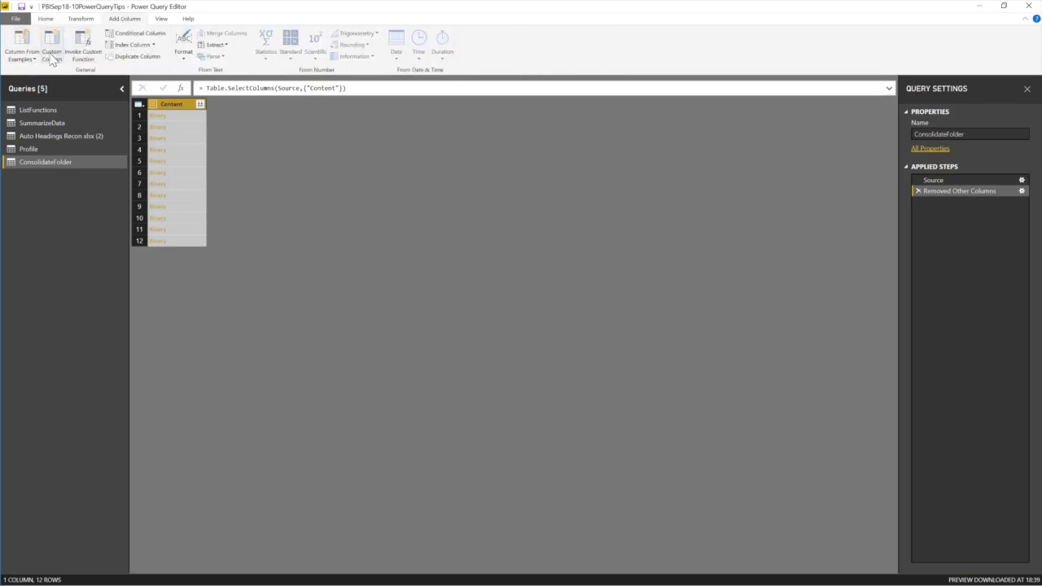
pyautogui.click(55, 56)
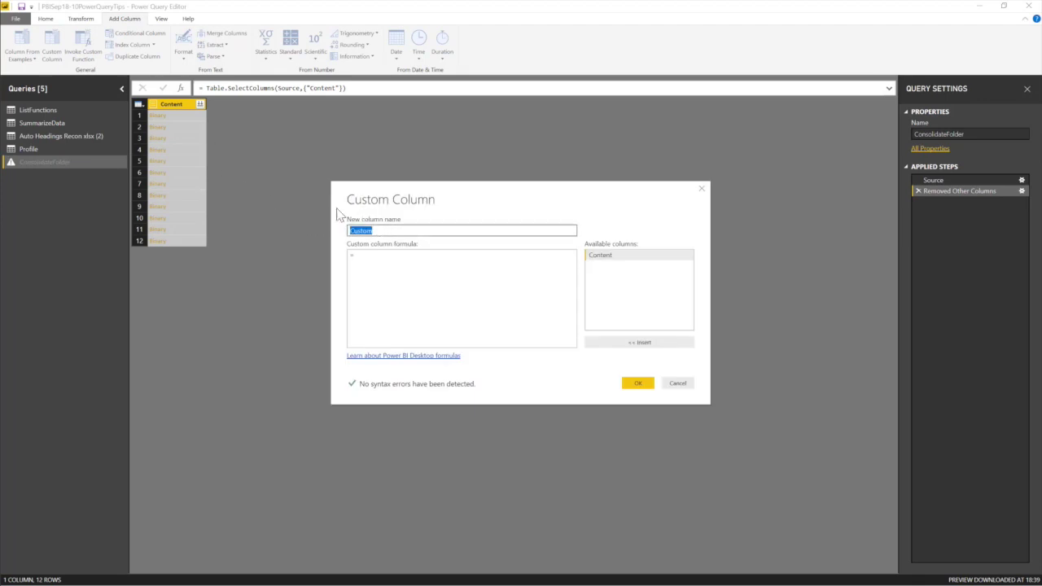
pyautogui.click(377, 261)
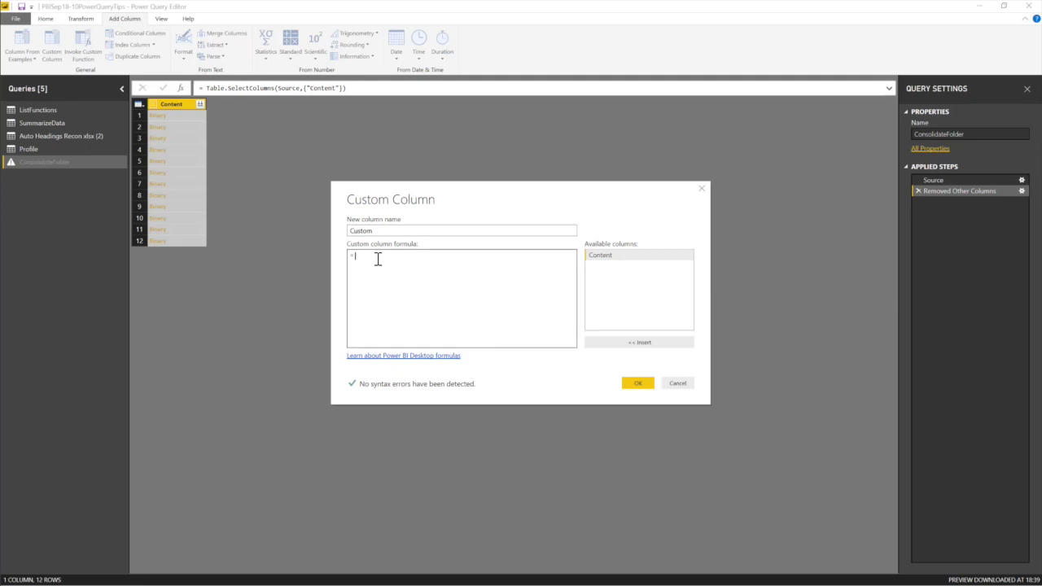
pyautogui.moveTo(371, 232); pyautogui.dragTo(321, 230)
pyautogui.write('Extract')
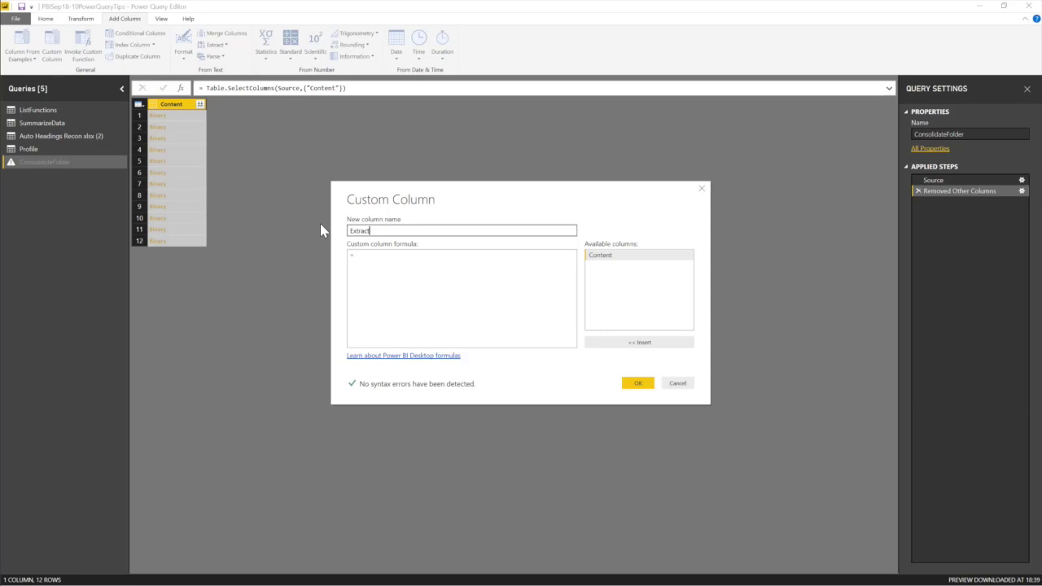
# Give Extract the formula =Excel.Workbook([Content],true) and add the column.
pyautogui.click(383, 261)
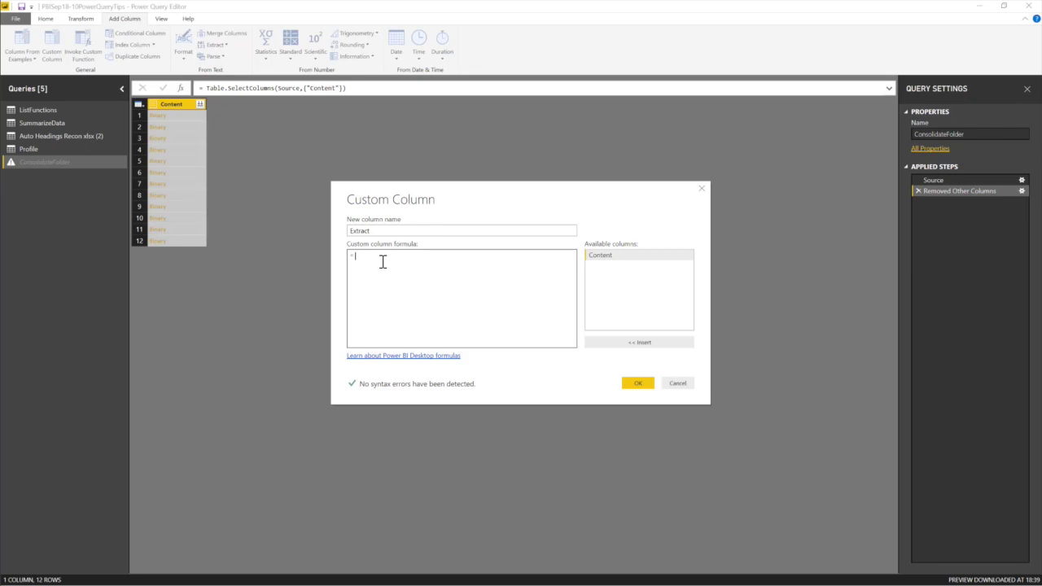
pyautogui.write('Excel.Workbook')
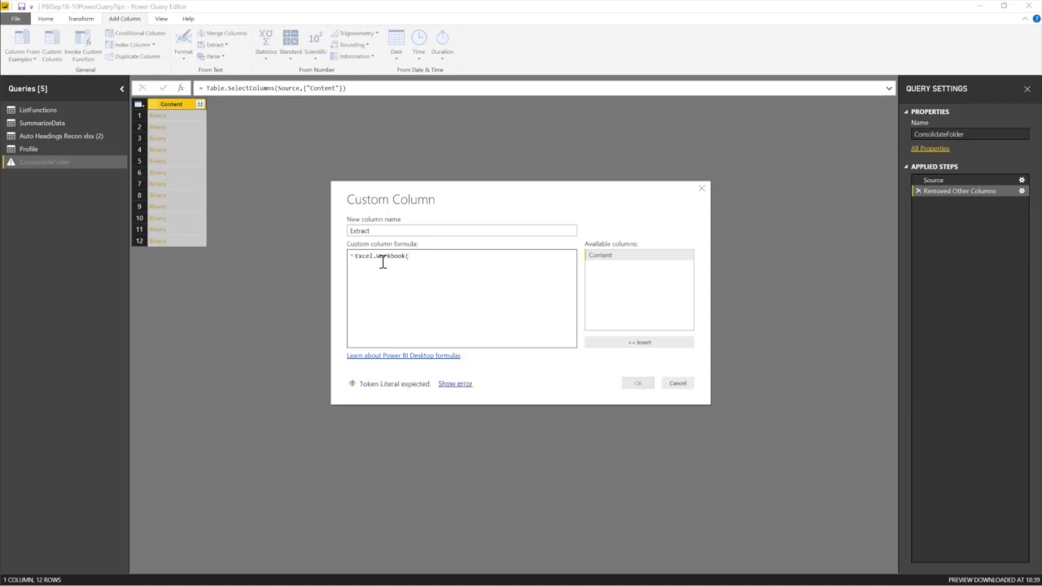
pyautogui.write('(')
pyautogui.doubleClick(617, 257)
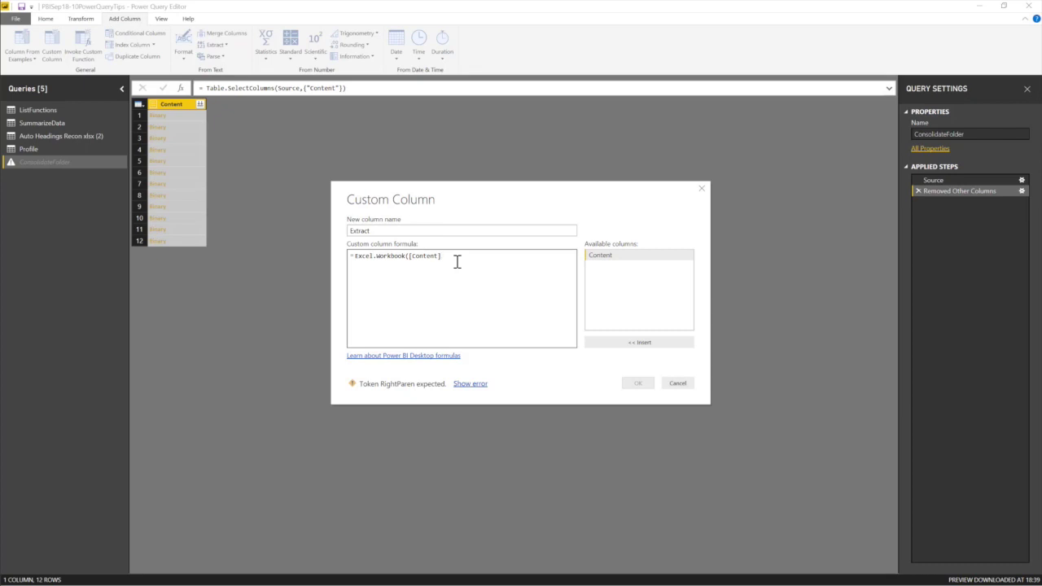
pyautogui.write(')')
pyautogui.press('BackSpace')
pyautogui.write(',tr')
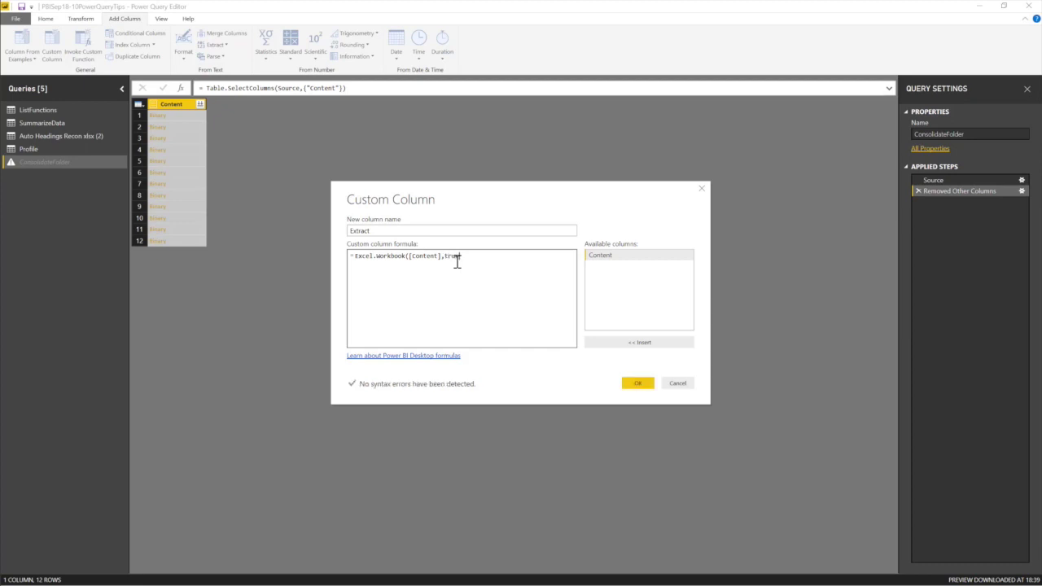
pyautogui.write('ue')
pyautogui.click(635, 383)
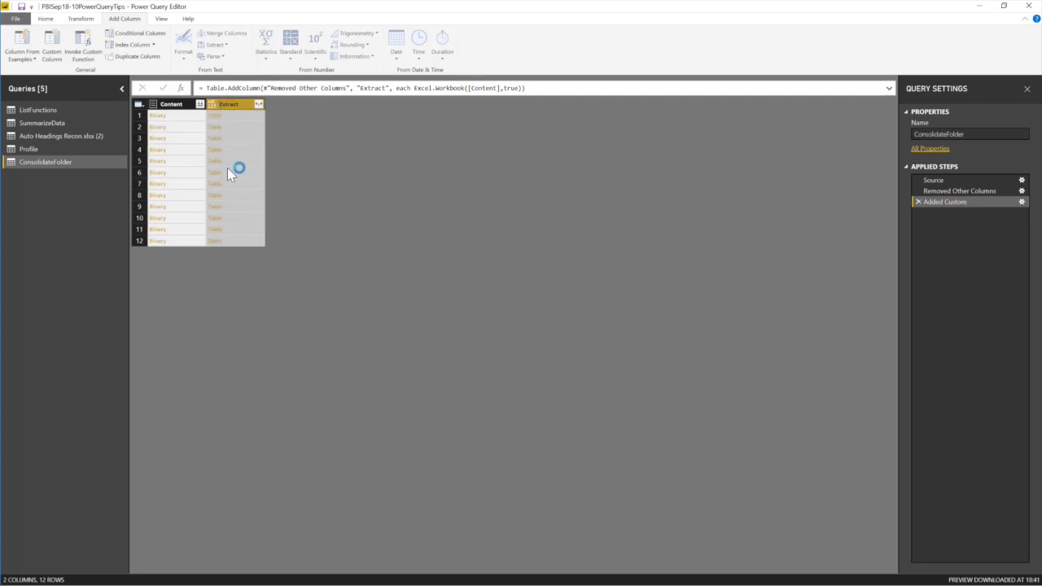
pyautogui.rightClick(178, 105)
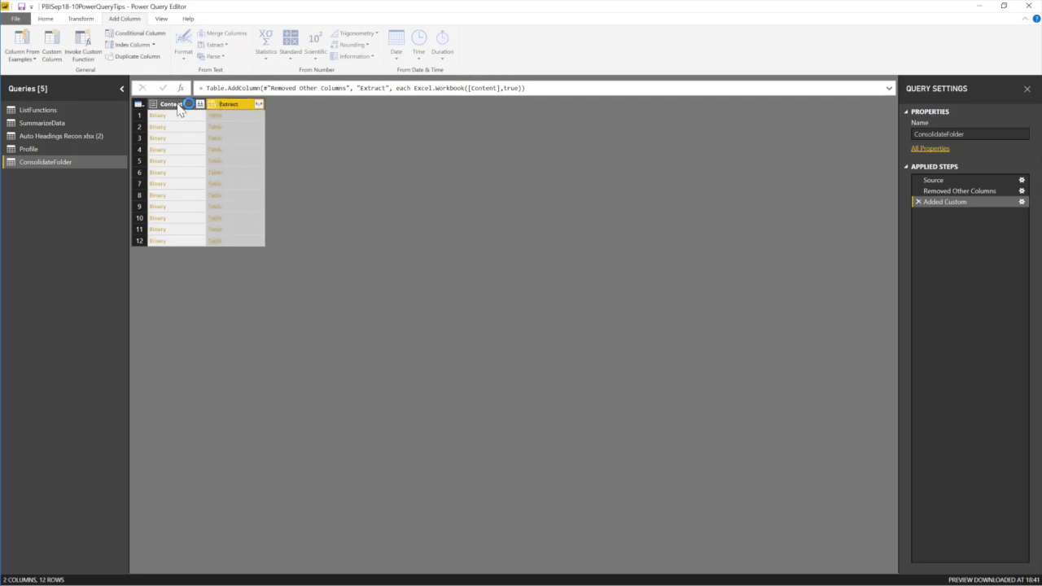
# Remove the Content column, preview the first row's nested table, then delete that preview step.
pyautogui.click(205, 122)
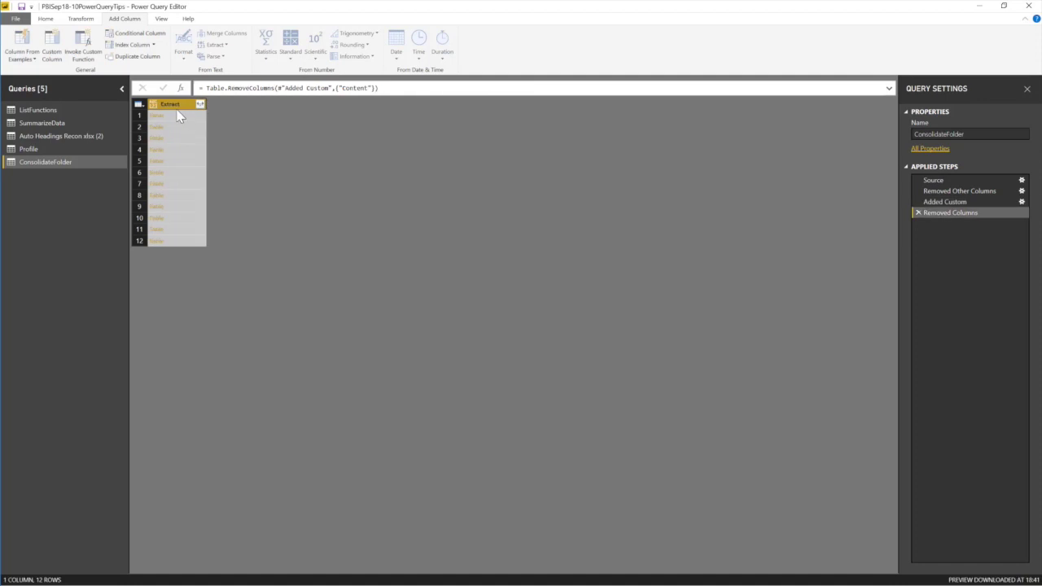
pyautogui.click(200, 104)
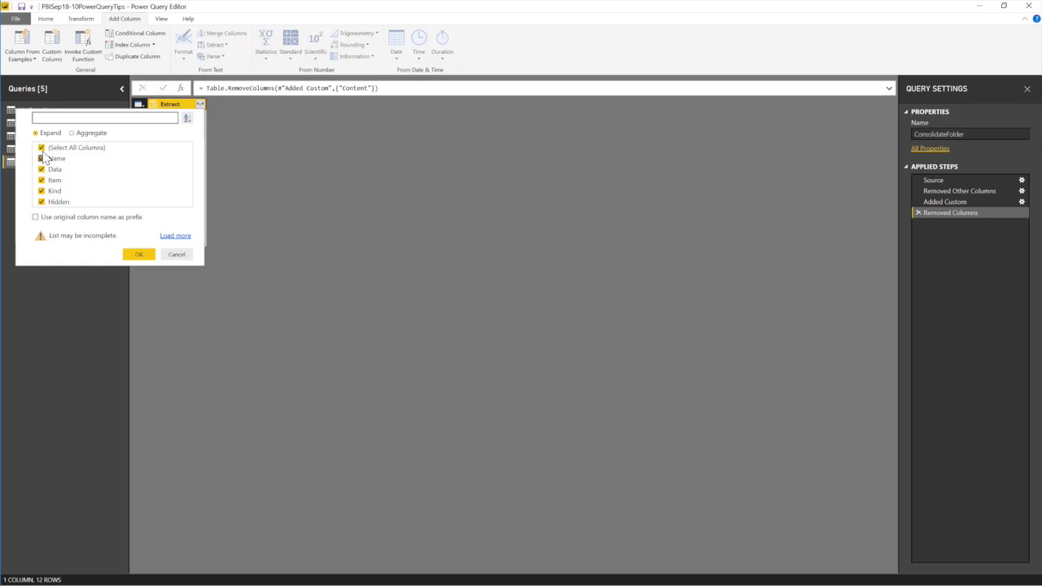
pyautogui.click(41, 147)
pyautogui.click(42, 169)
pyautogui.click(41, 180)
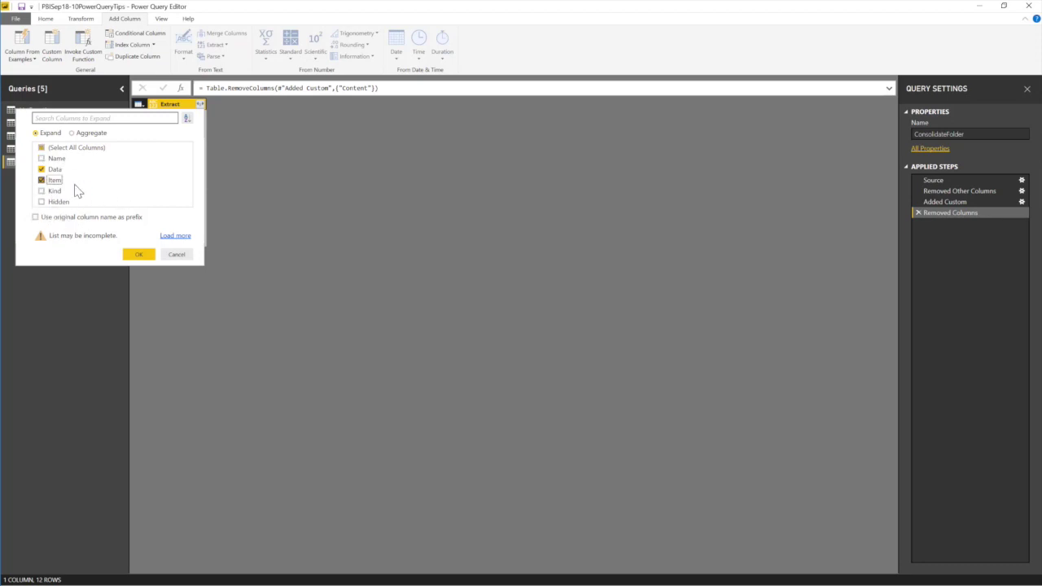
pyautogui.click(177, 254)
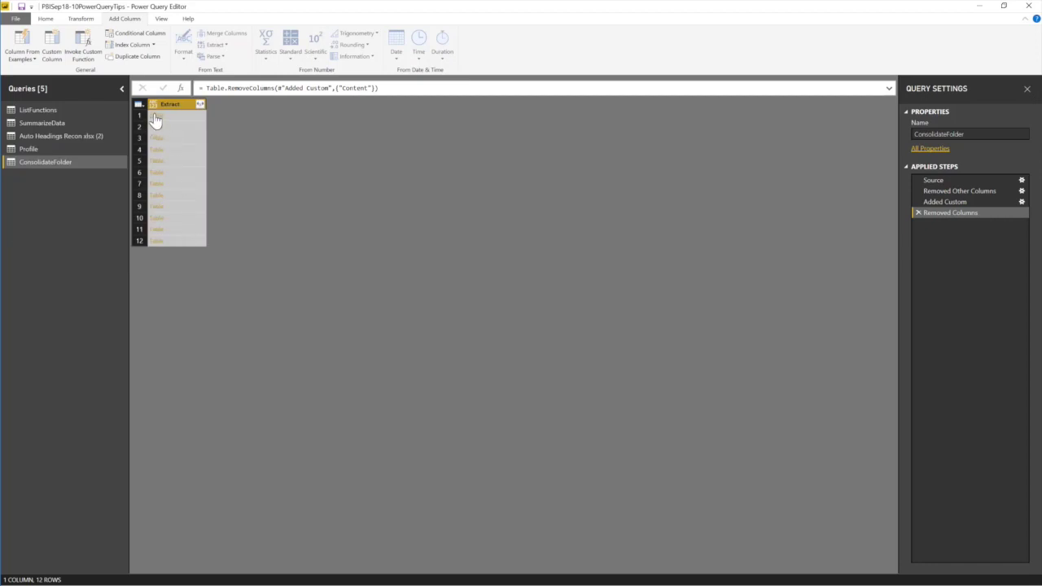
pyautogui.click(155, 118)
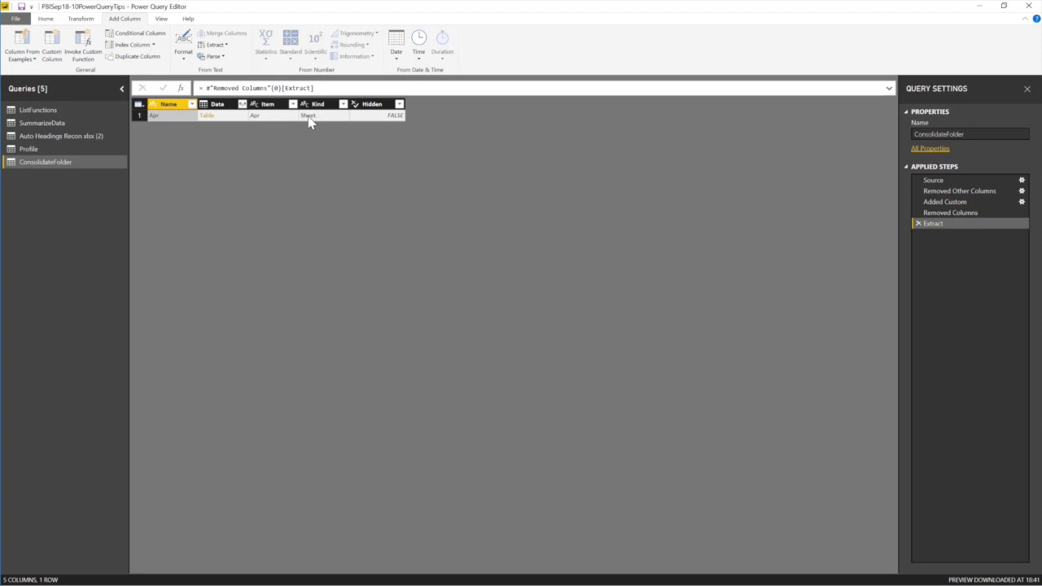
pyautogui.click(917, 223)
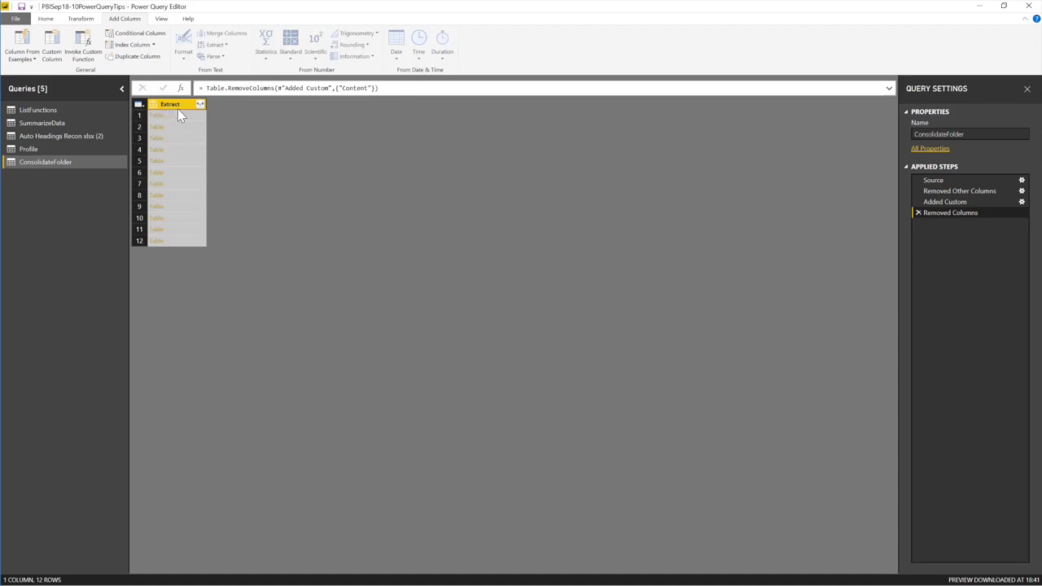
# Expand Extract into only its Data and Item columns.
pyautogui.click(200, 105)
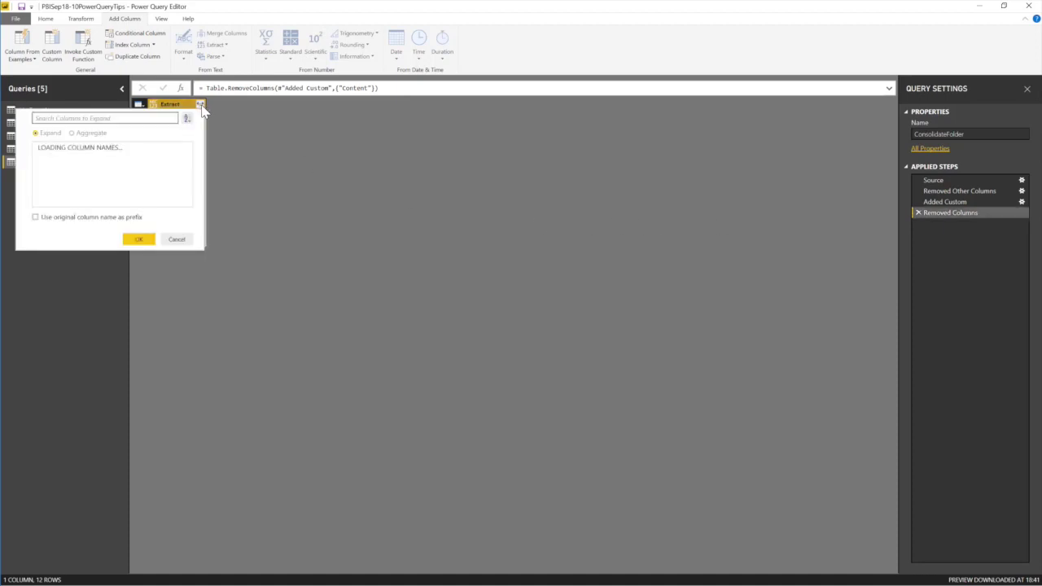
pyautogui.click(44, 149)
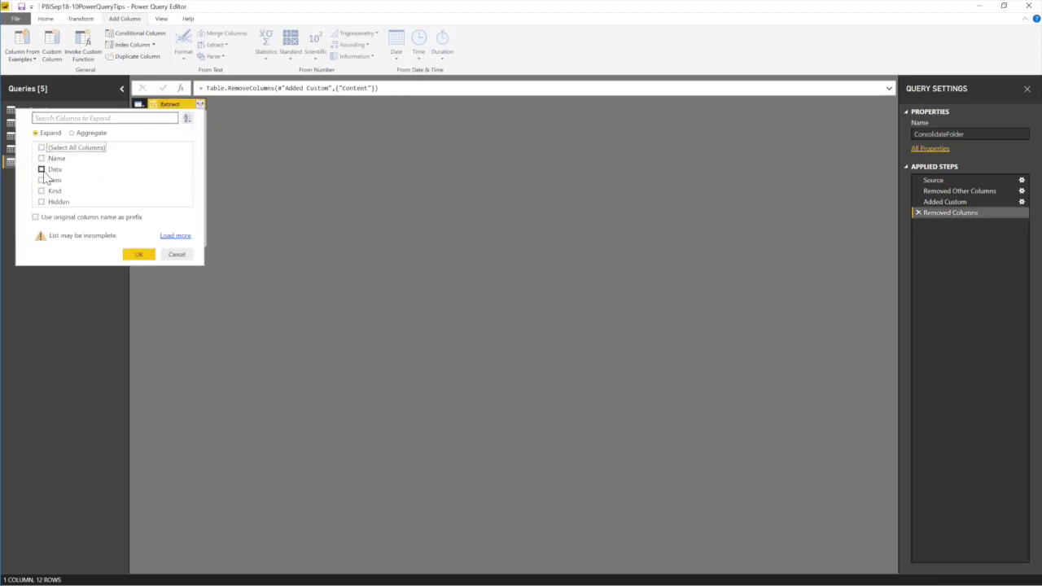
pyautogui.click(42, 170)
pyautogui.click(42, 180)
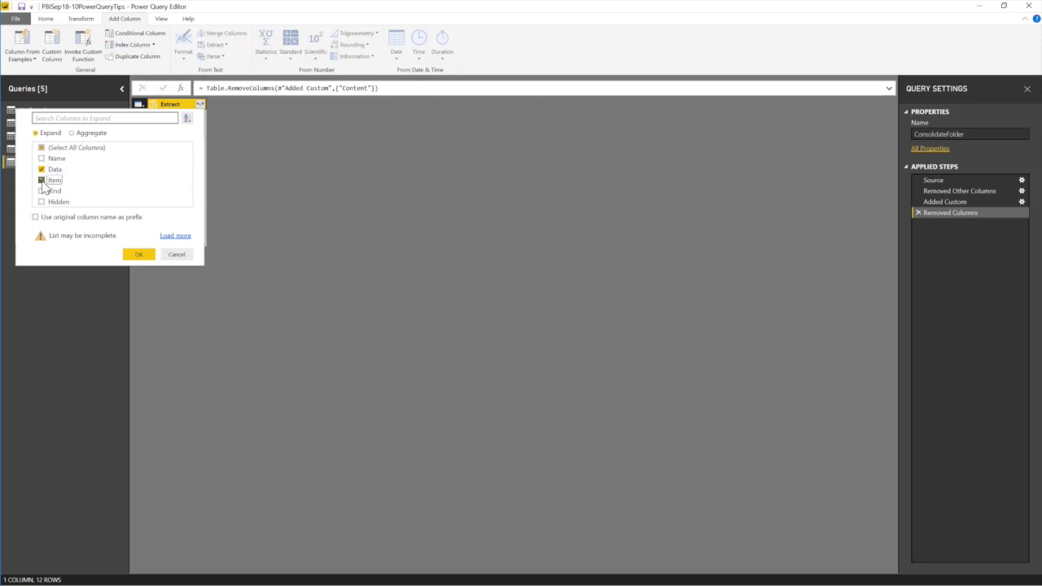
pyautogui.click(138, 254)
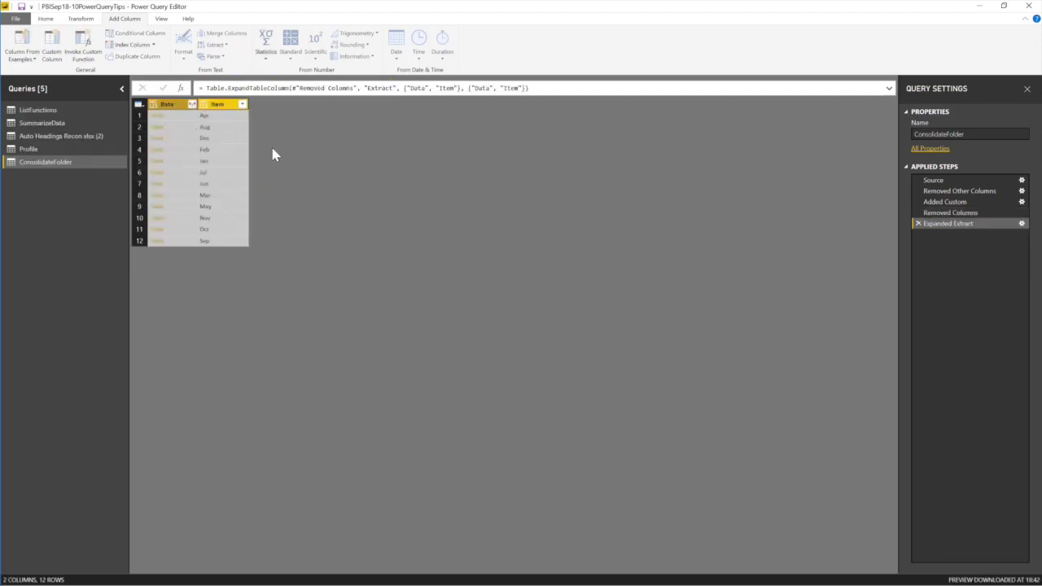
# Expand Data into all 22 columns and select Name, Dept Name and Title.
pyautogui.click(192, 104)
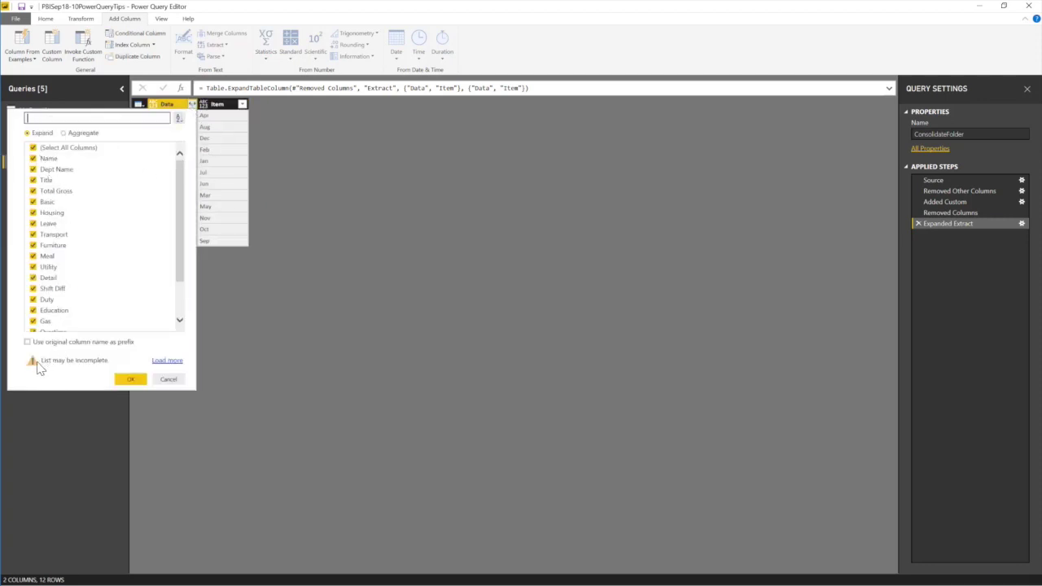
pyautogui.click(131, 378)
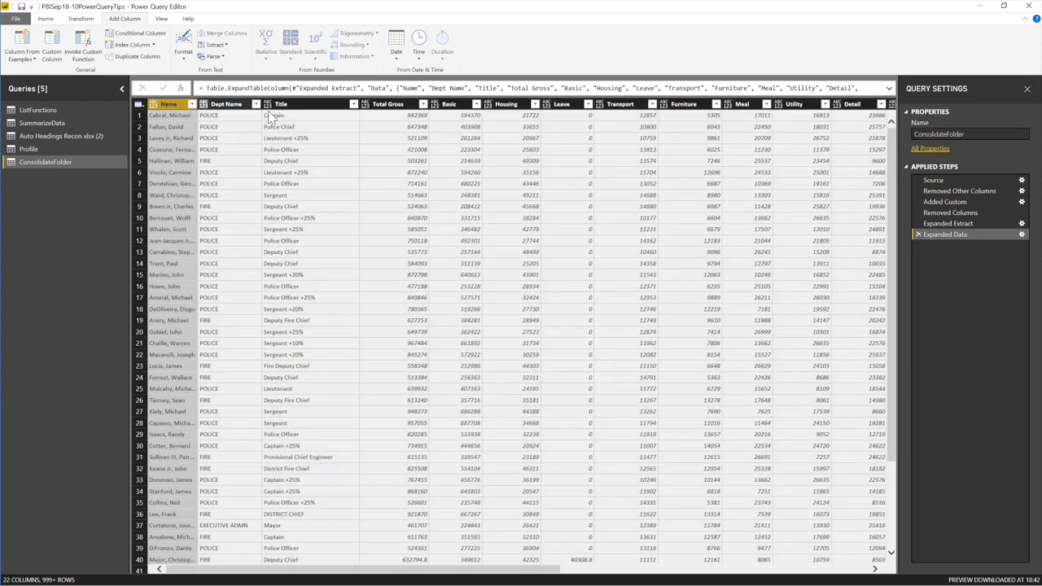
pyautogui.keyDown('shift'); pyautogui.click(323, 106); pyautogui.keyUp('shift')
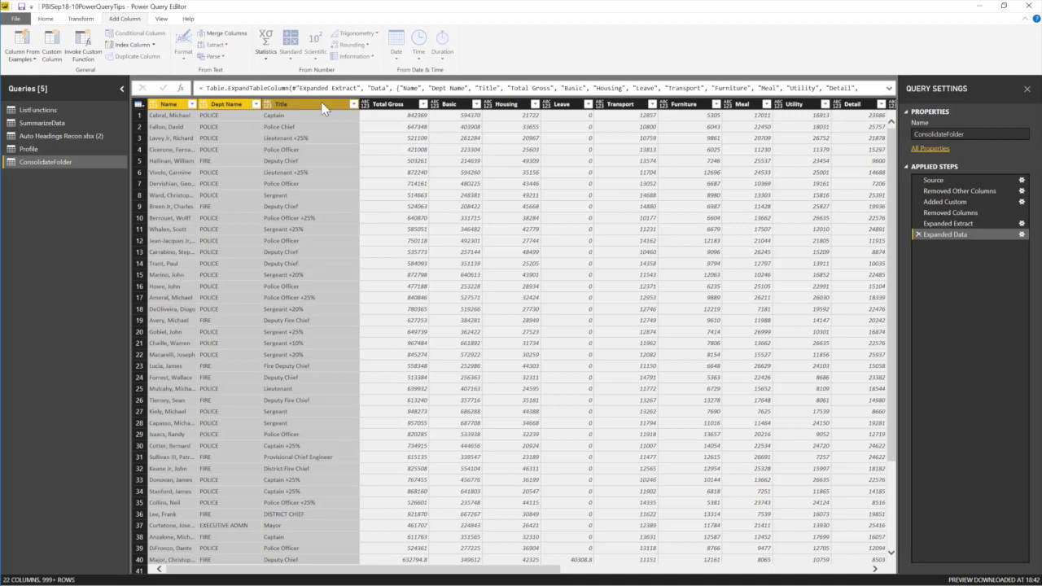
pyautogui.click(78, 19)
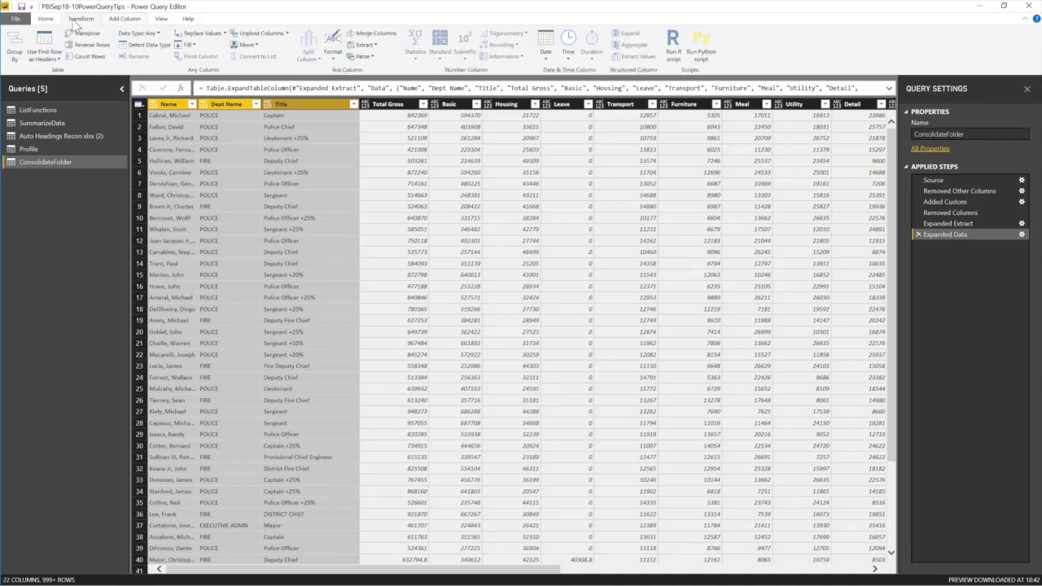
pyautogui.click(45, 18)
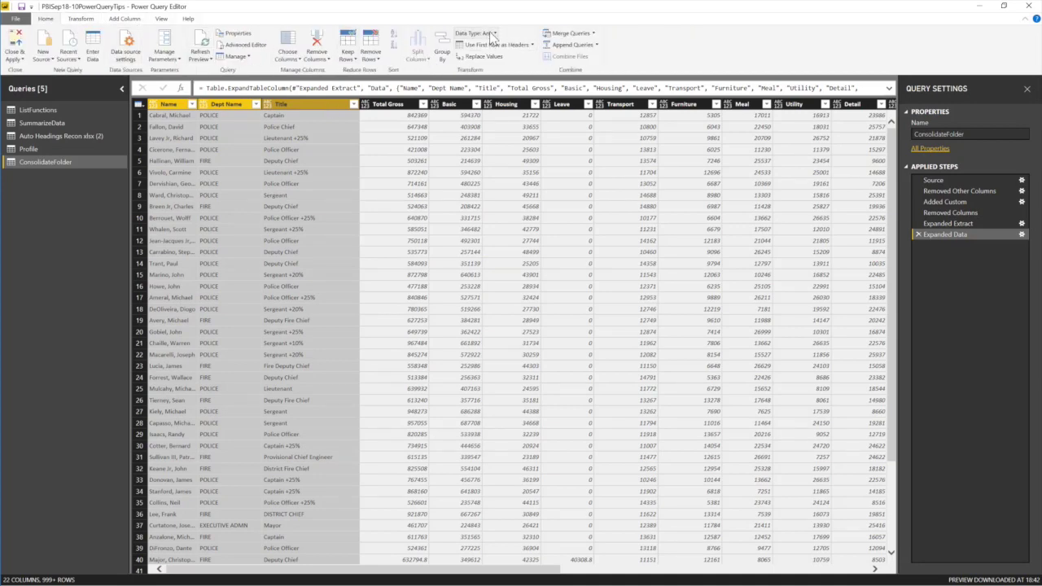
# Type Name–Title as Text, Total Gross–Training as Decimal Number, and move Item beside Dept Name.
pyautogui.click(480, 34)
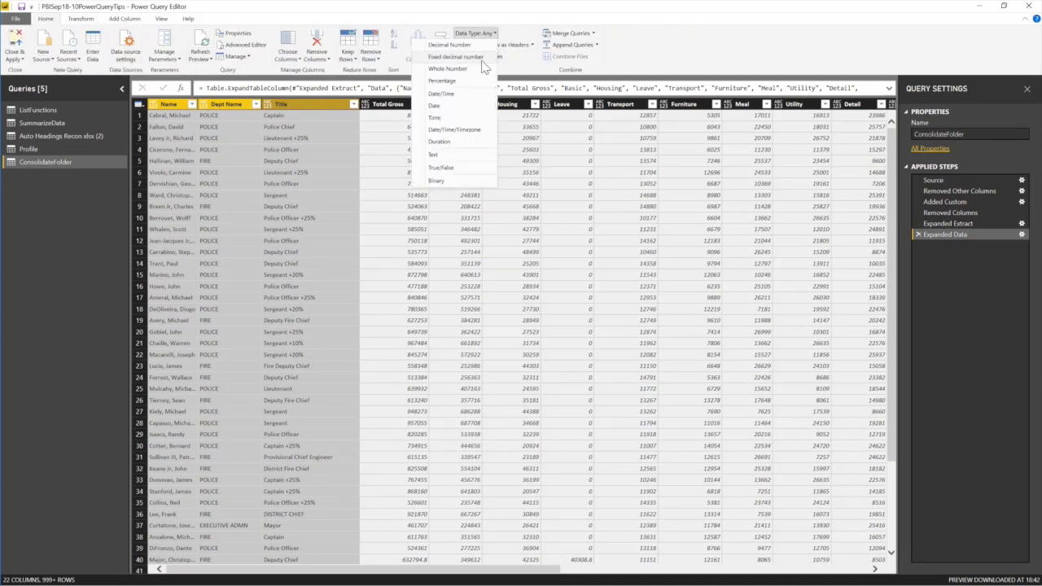
pyautogui.click(446, 156)
pyautogui.click(391, 104)
pyautogui.moveTo(560, 575); pyautogui.dragTo(871, 574)
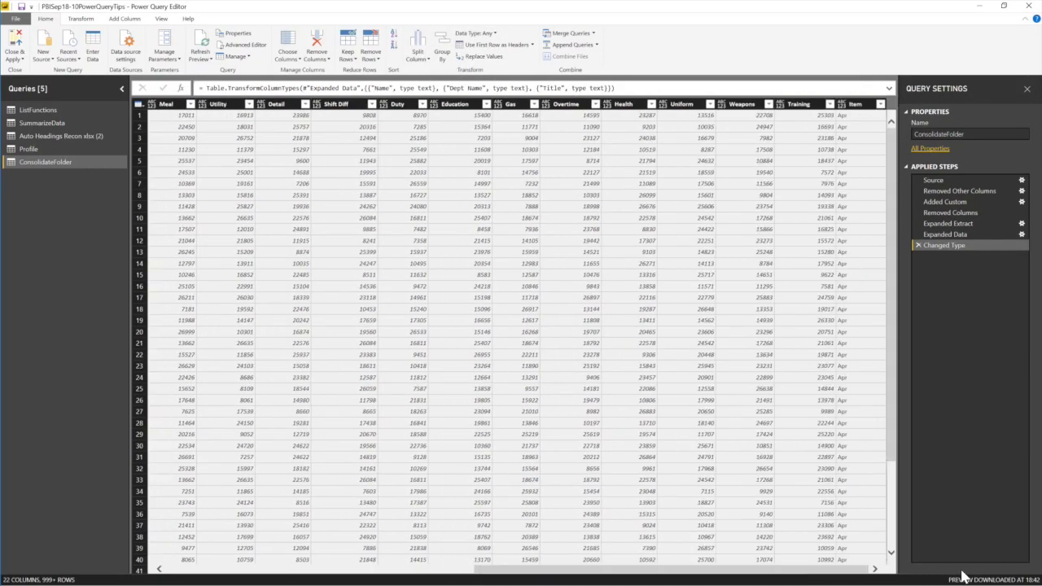
pyautogui.keyDown('shift'); pyautogui.click(810, 103); pyautogui.keyUp('shift')
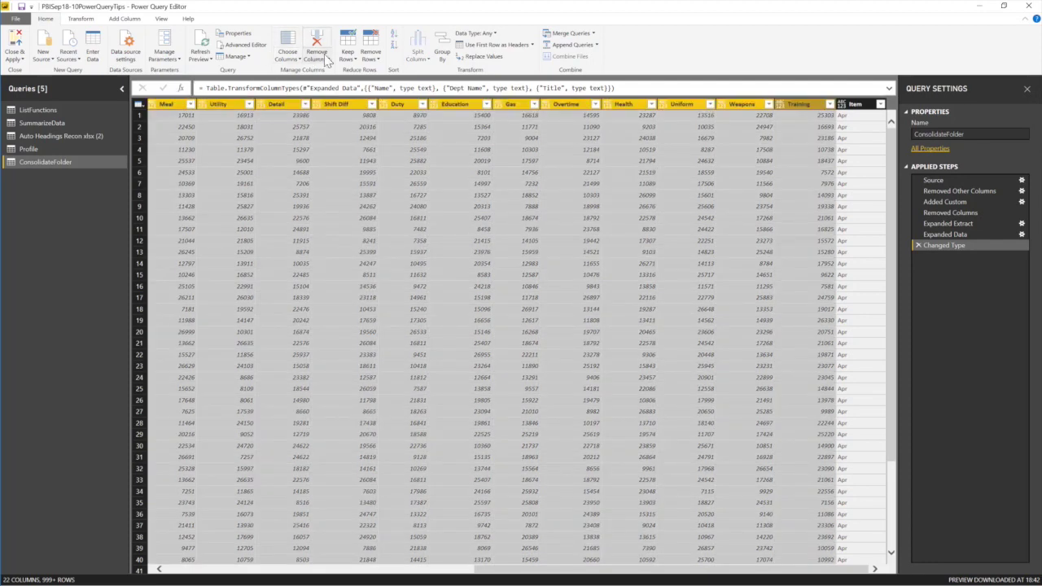
pyautogui.click(476, 34)
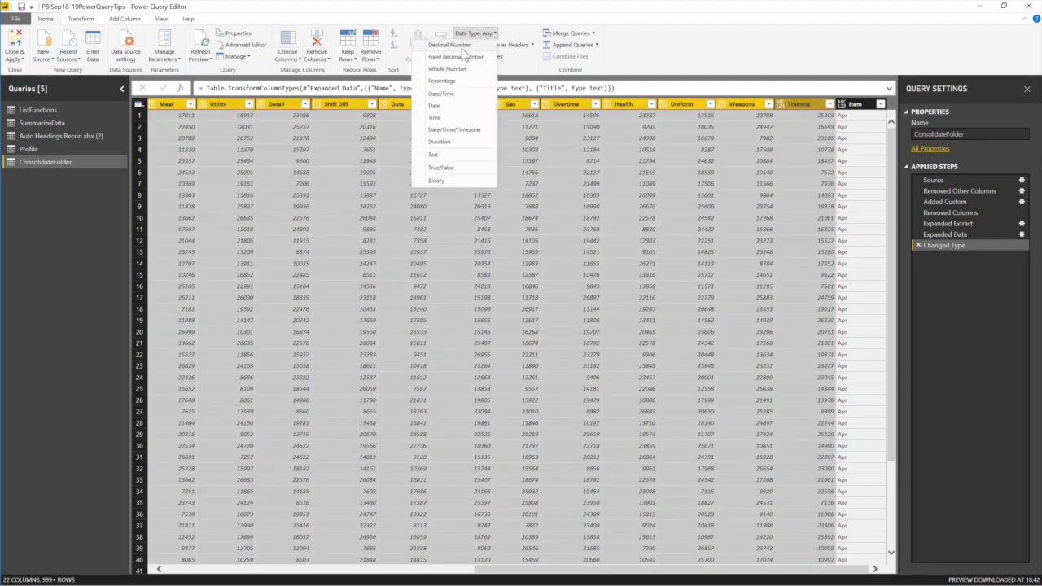
pyautogui.click(462, 46)
pyautogui.moveTo(865, 105); pyautogui.dragTo(263, 118)
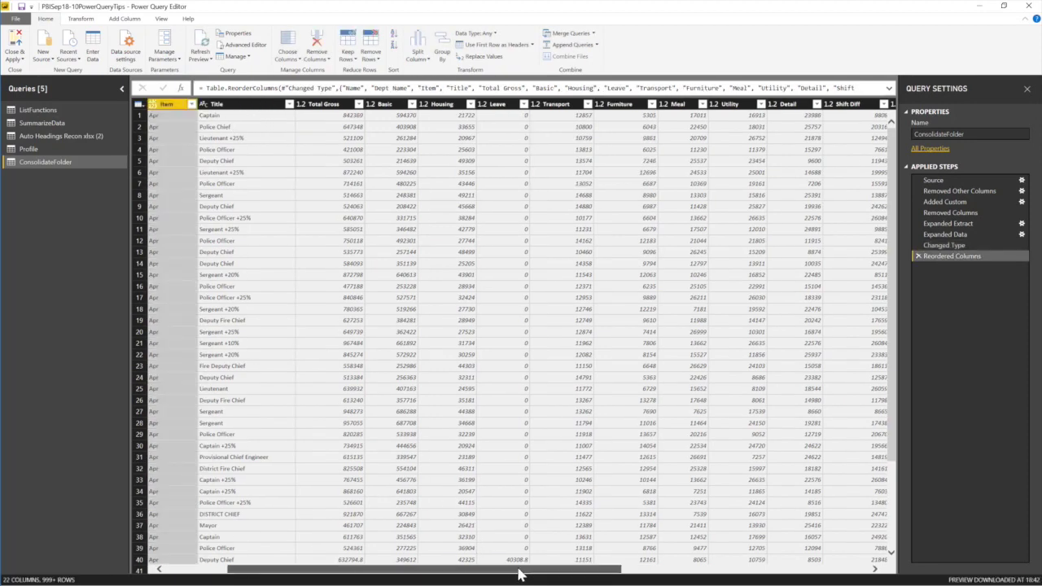
# Put the Item column right after Title and set its type to Text.
pyautogui.moveTo(519, 574); pyautogui.dragTo(331, 562)
pyautogui.moveTo(287, 113); pyautogui.dragTo(408, 112)
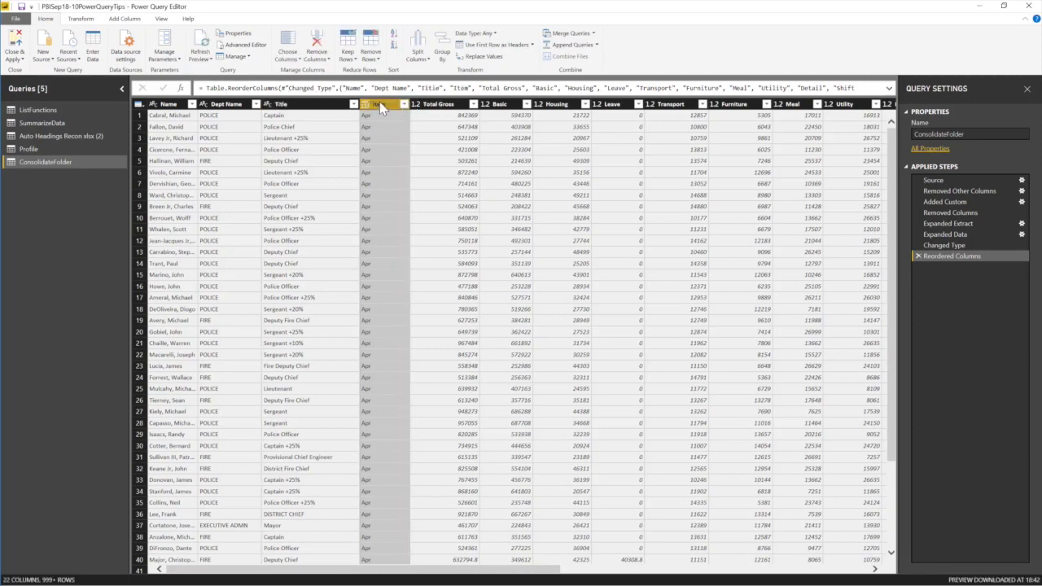
pyautogui.click(475, 34)
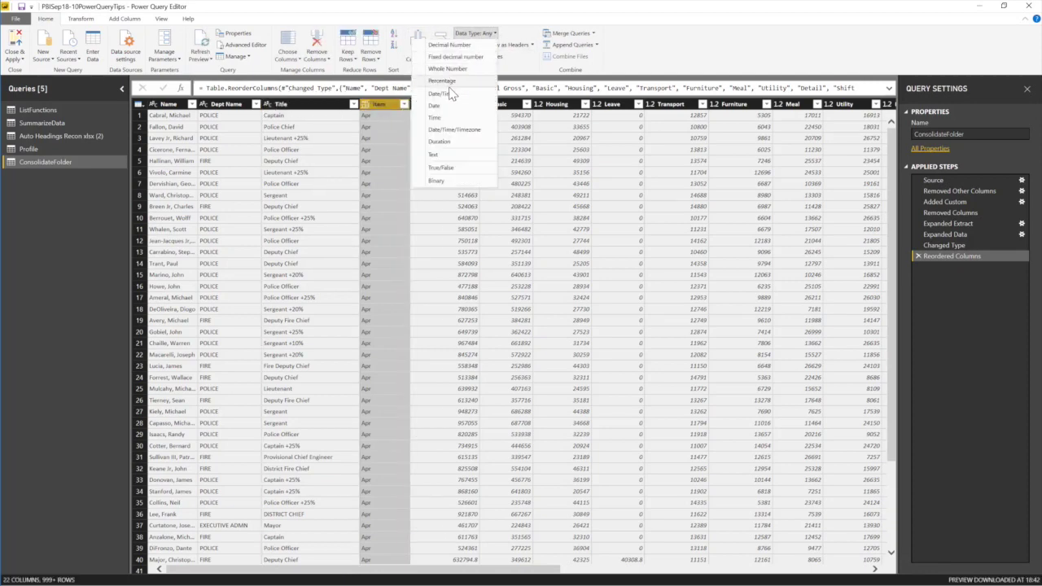
pyautogui.click(444, 155)
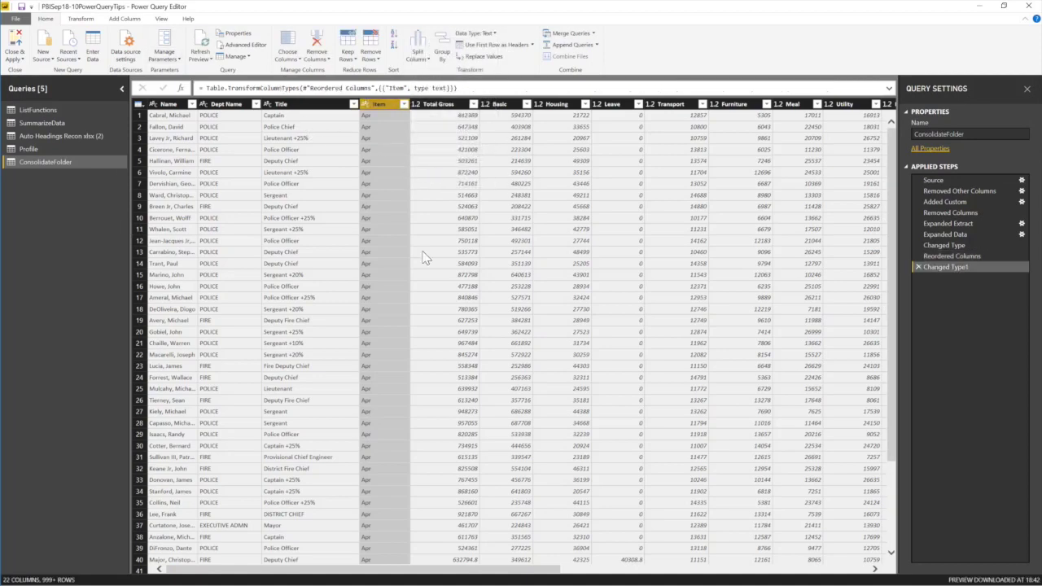
pyautogui.click(171, 104)
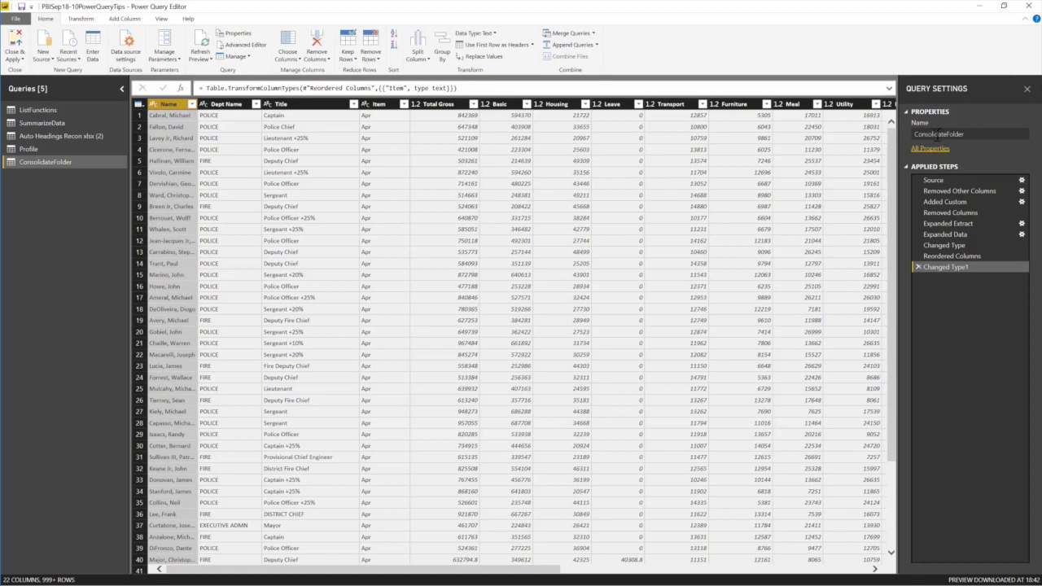
pyautogui.click(13, 58)
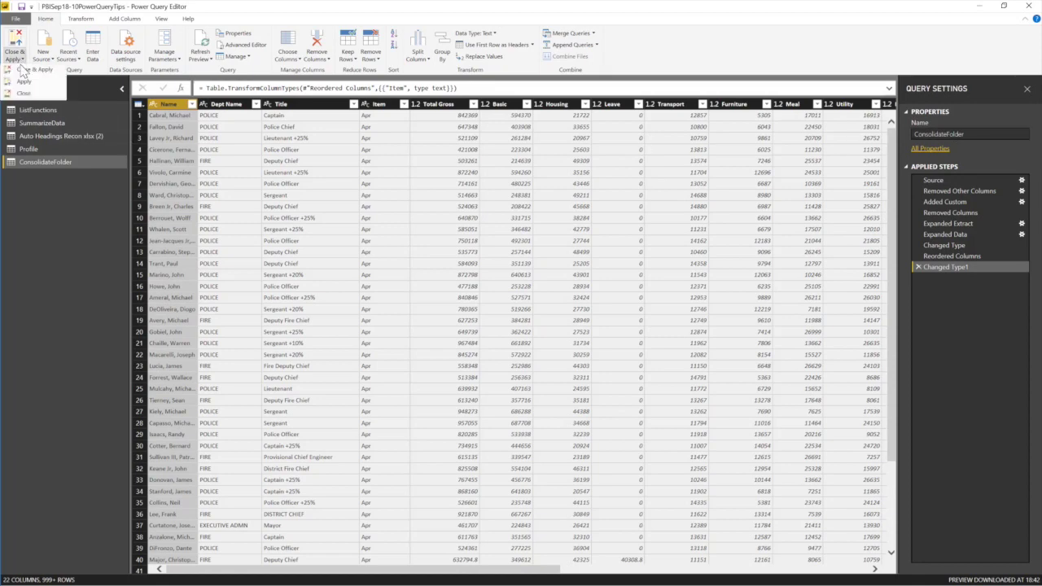
# Apply the query changes to the model, then switch to the 6-FuzzyLookup page.
pyautogui.click(25, 82)
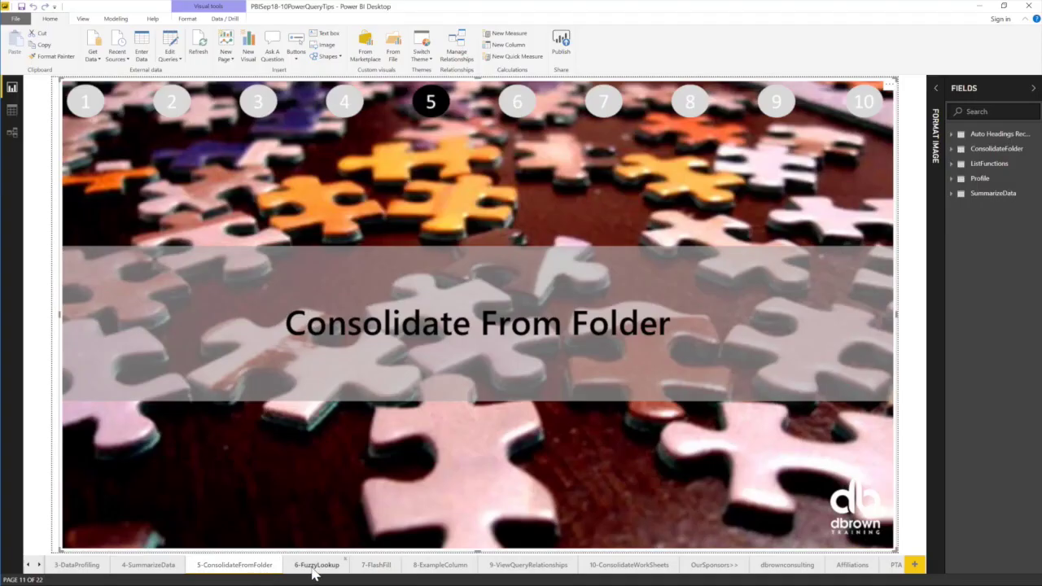
pyautogui.click(314, 568)
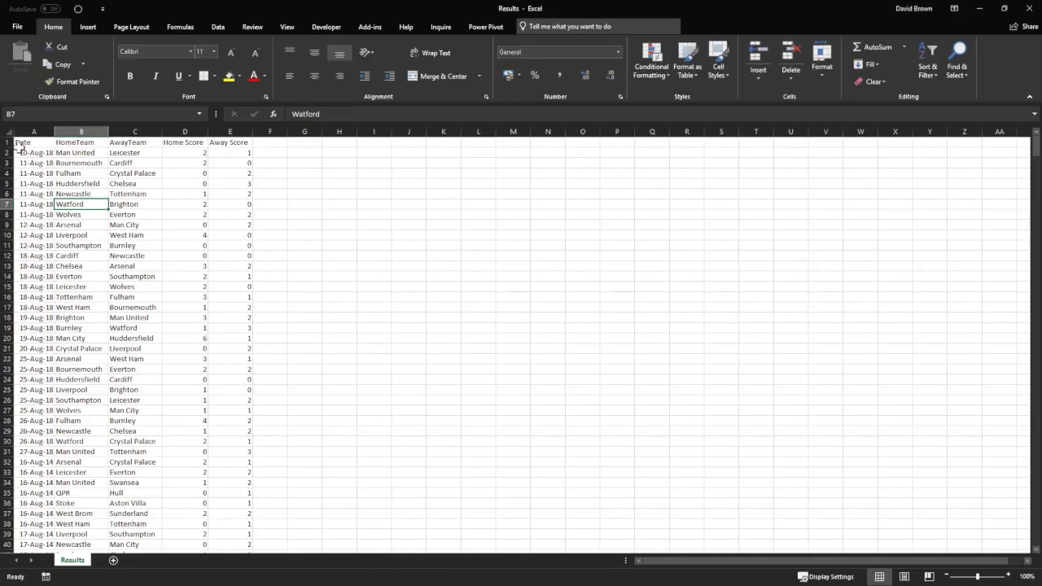
# Review the Results workbook's Date, HomeTeam and AwayTeam columns and its header row.
pyautogui.click(31, 128)
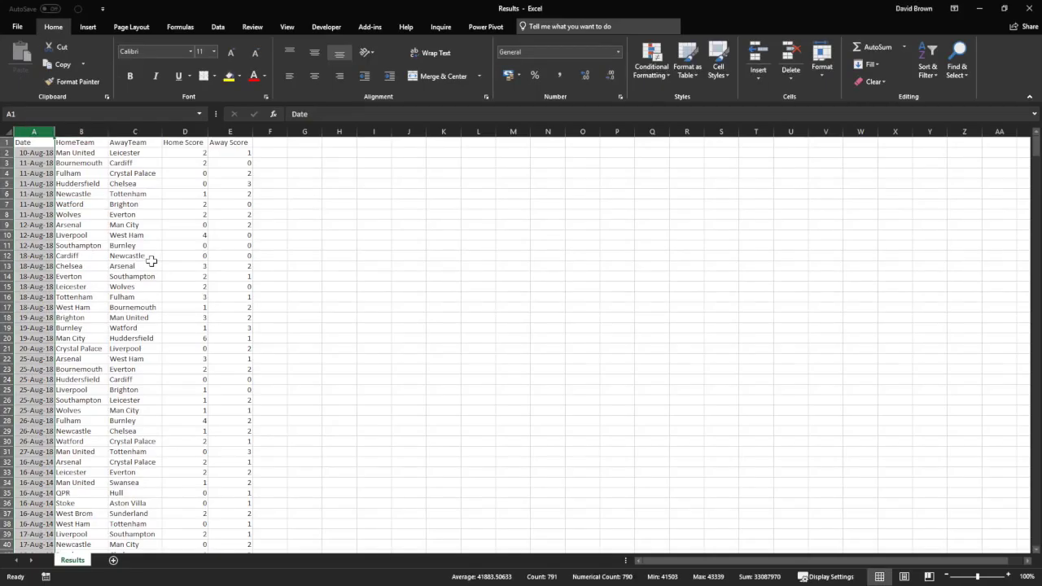
pyautogui.keyDown('ctrl'); pyautogui.scroll(4, 152, 260); pyautogui.keyUp('ctrl')
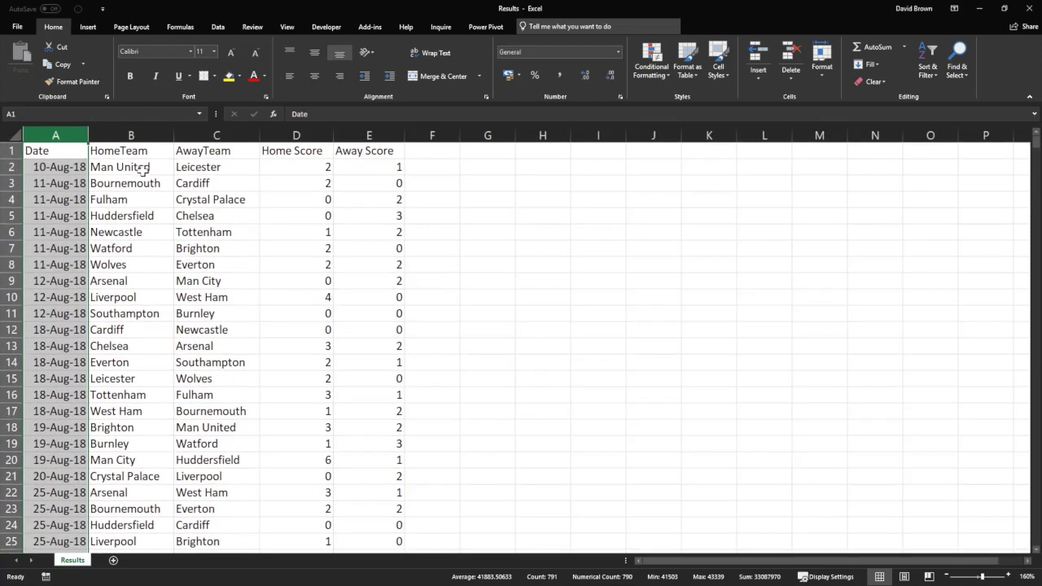
pyautogui.click(143, 169)
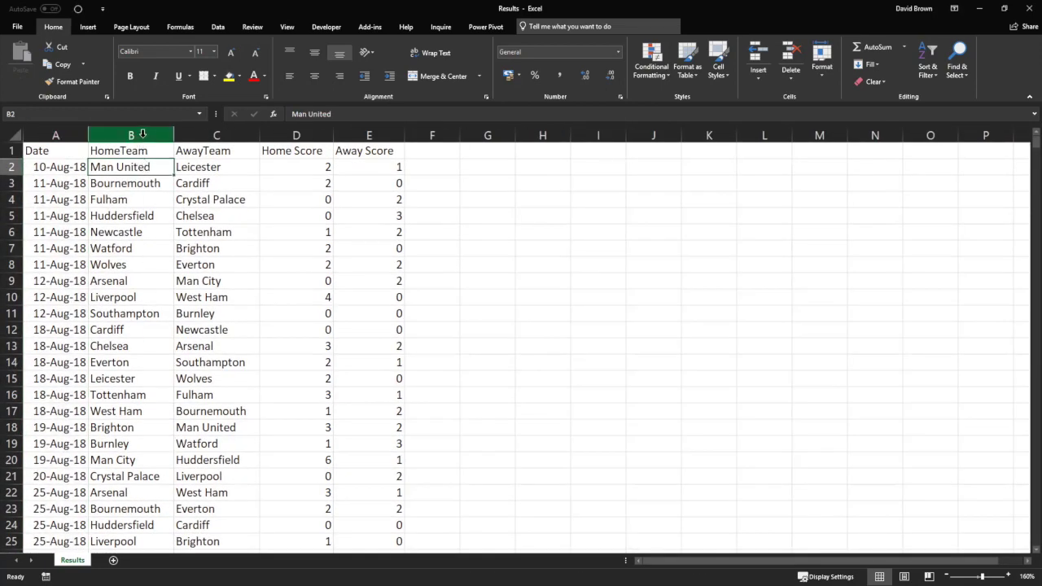
pyautogui.click(143, 133)
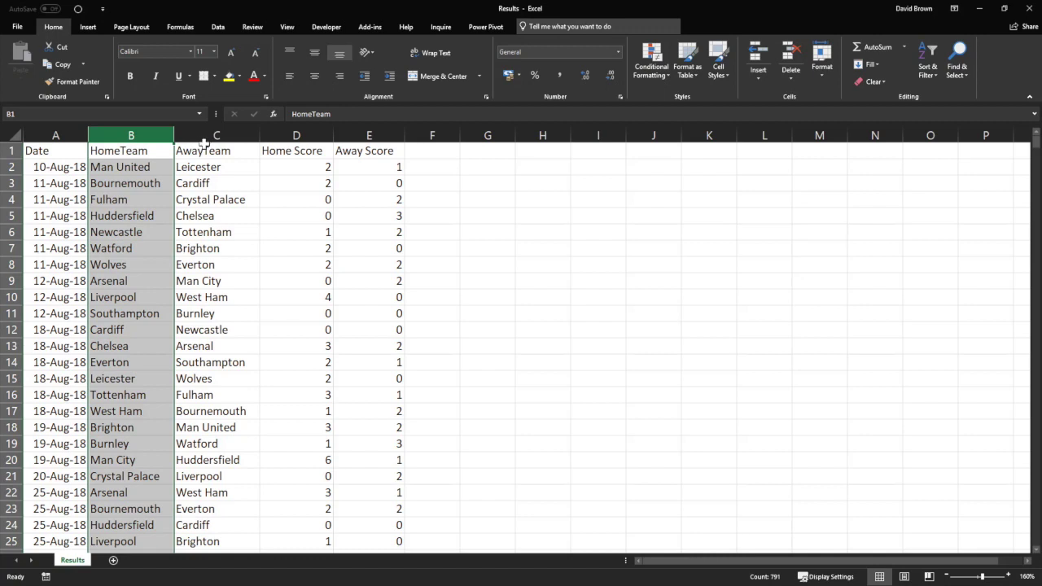
pyautogui.moveTo(204, 143); pyautogui.dragTo(209, 134)
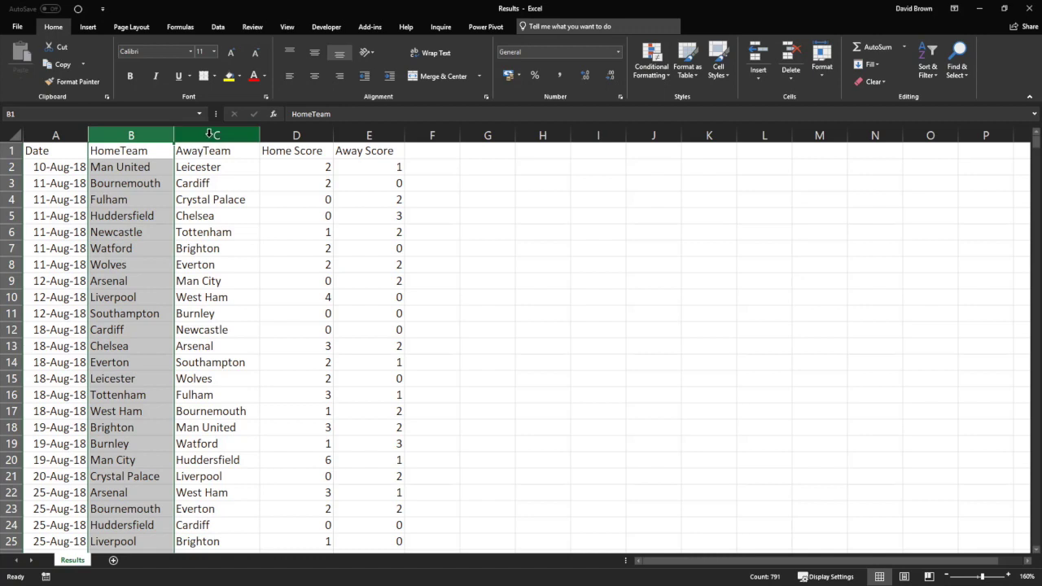
pyautogui.moveTo(209, 134); pyautogui.dragTo(105, 168)
pyautogui.moveTo(47, 152); pyautogui.dragTo(341, 152)
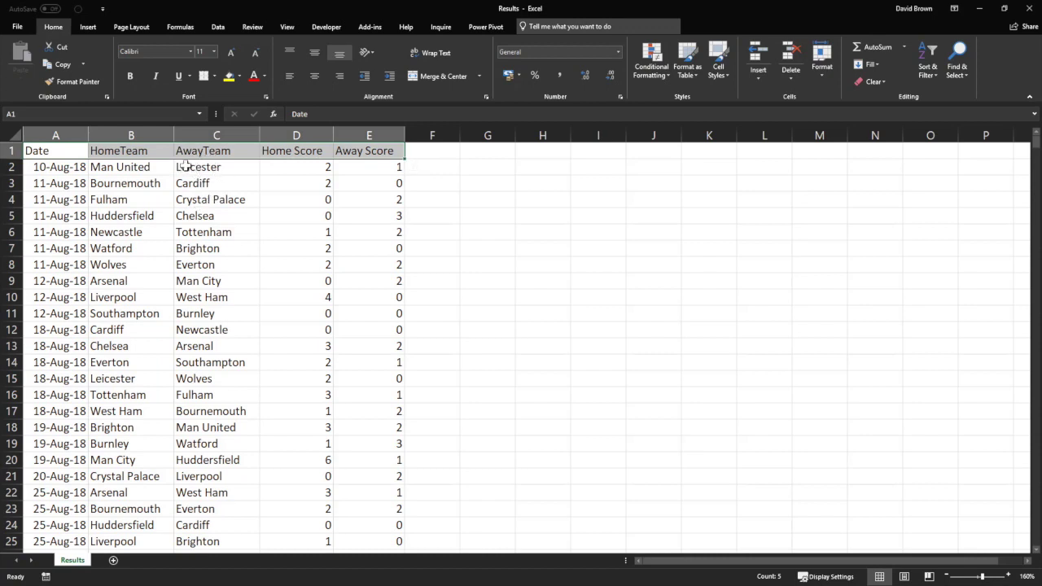
# Check the team and score columns, then mark empty cells F2:F7 for referee names.
pyautogui.click(211, 135)
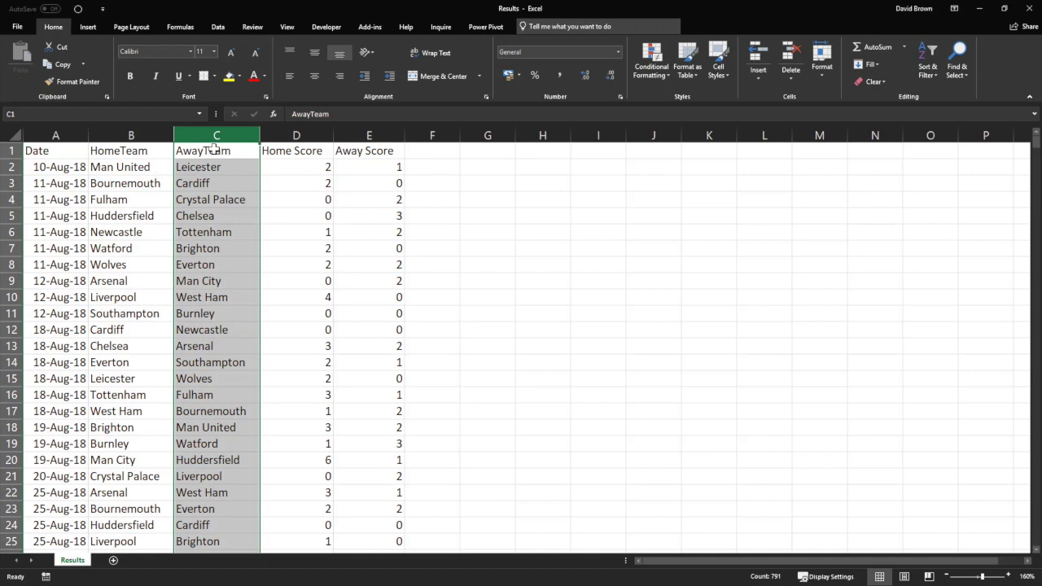
pyautogui.click(127, 138)
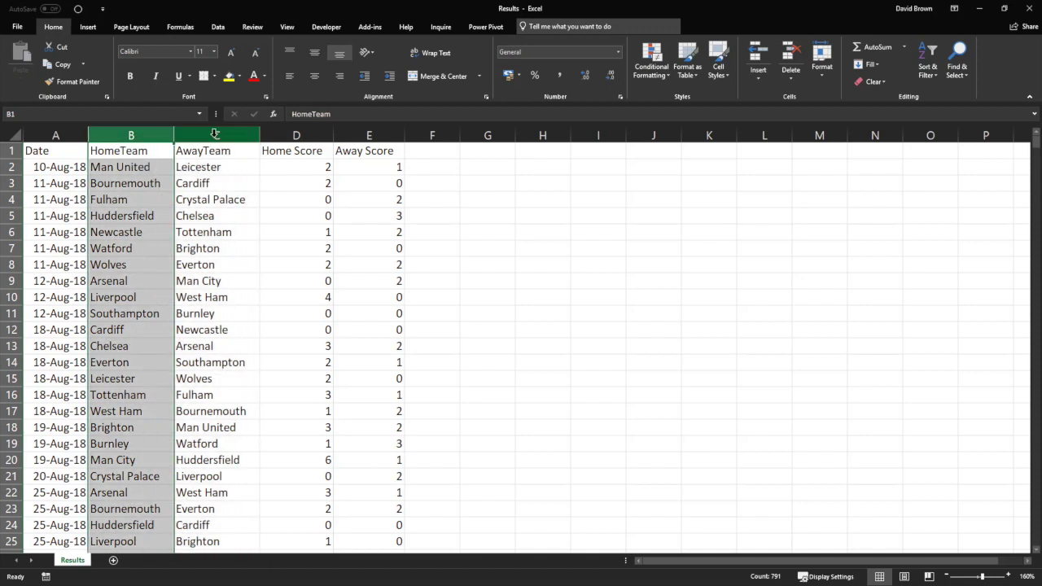
pyautogui.click(187, 140)
pyautogui.click(367, 135)
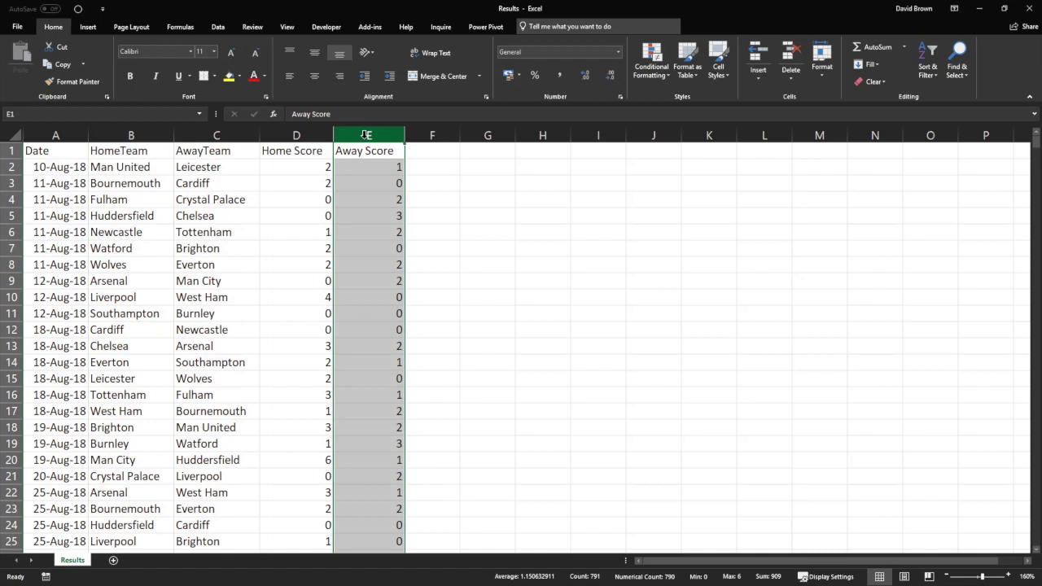
pyautogui.moveTo(140, 173); pyautogui.dragTo(367, 172)
pyautogui.moveTo(96, 168); pyautogui.dragTo(423, 348)
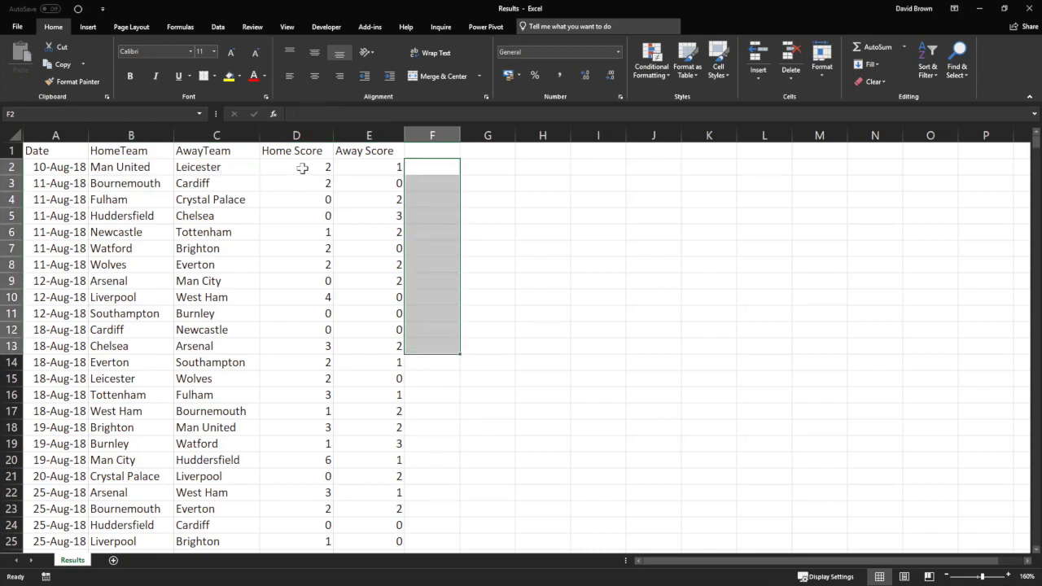
pyautogui.moveTo(437, 166); pyautogui.dragTo(447, 325)
pyautogui.moveTo(427, 168); pyautogui.dragTo(436, 240)
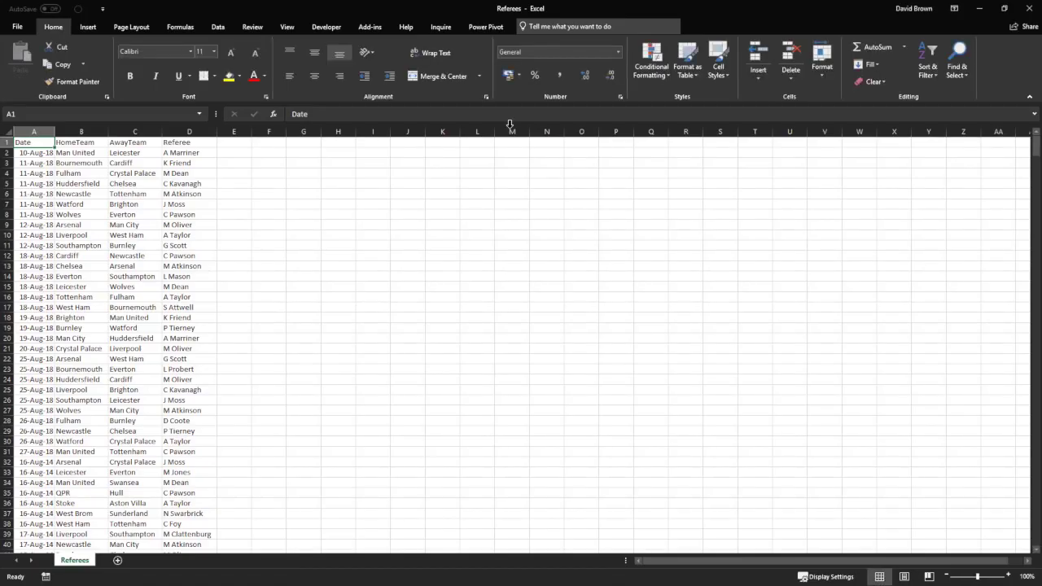
# Browse the Referees list from the Huddersfield entry up to Bournemouth.
pyautogui.click(79, 186)
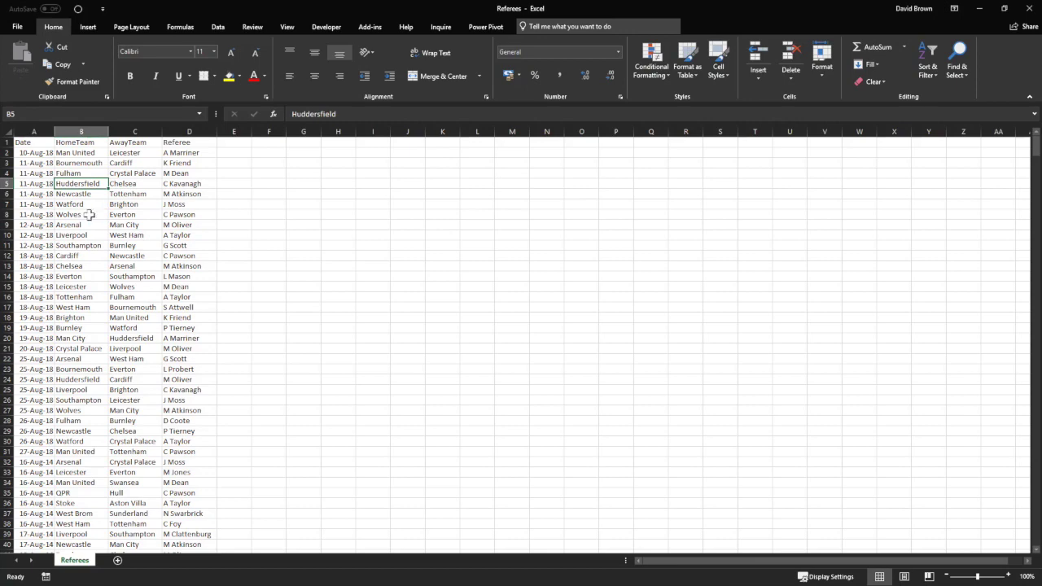
pyautogui.scroll(2, 89, 214)
pyautogui.scroll(2, 89, 214)
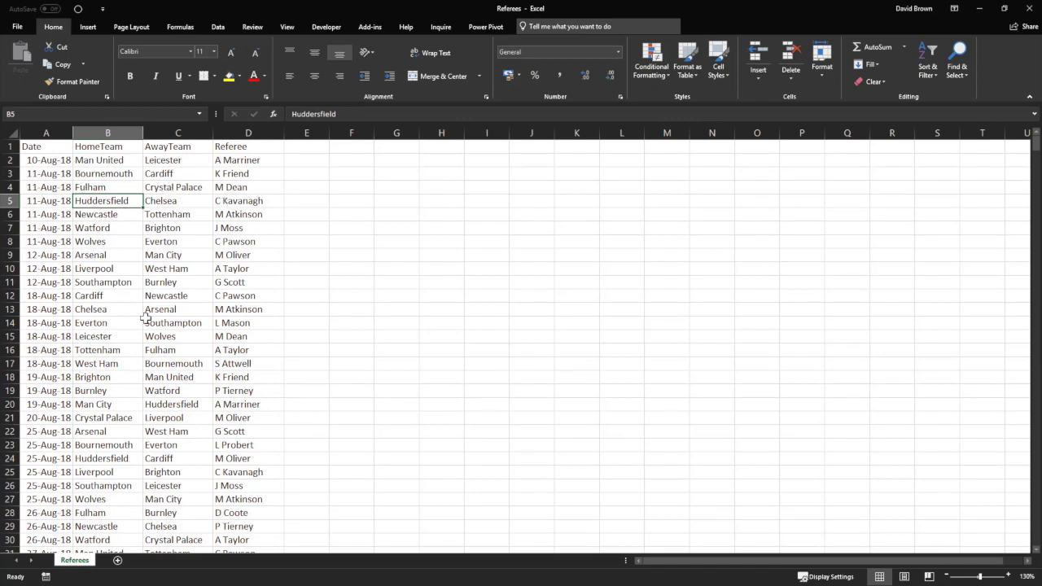
pyautogui.press('Up')
pyautogui.press('Up')
# Review the Date, HomeTeam, AwayTeam and Referee columns, then switch back to Results.
pyautogui.click(48, 133)
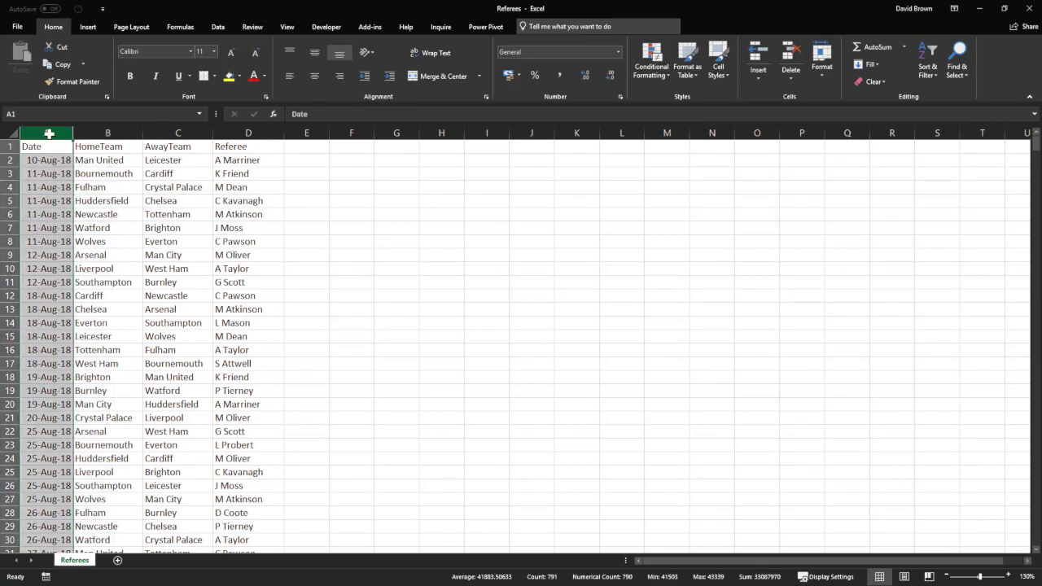
pyautogui.click(100, 133)
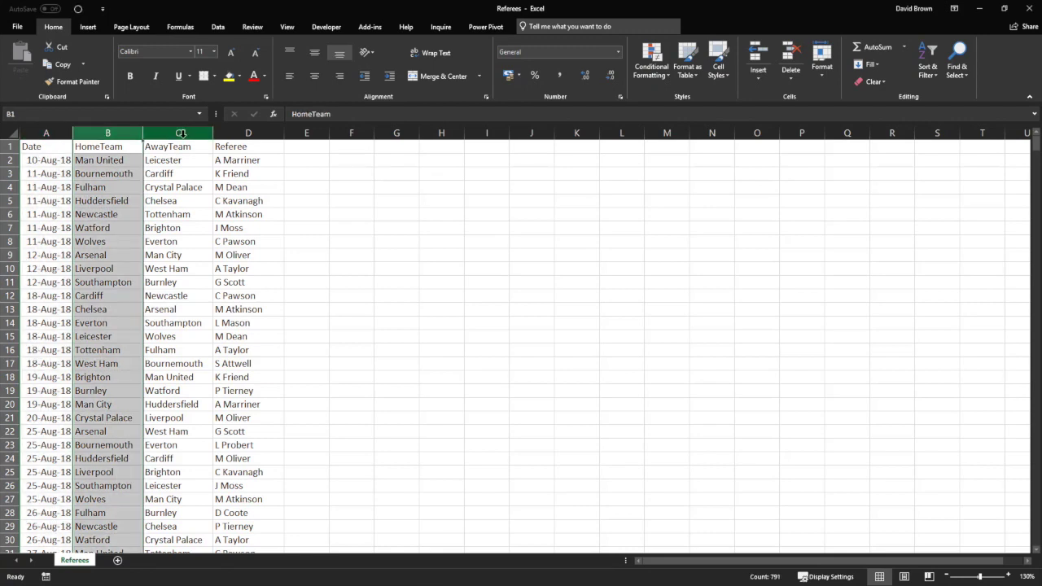
pyautogui.click(181, 134)
pyautogui.click(231, 133)
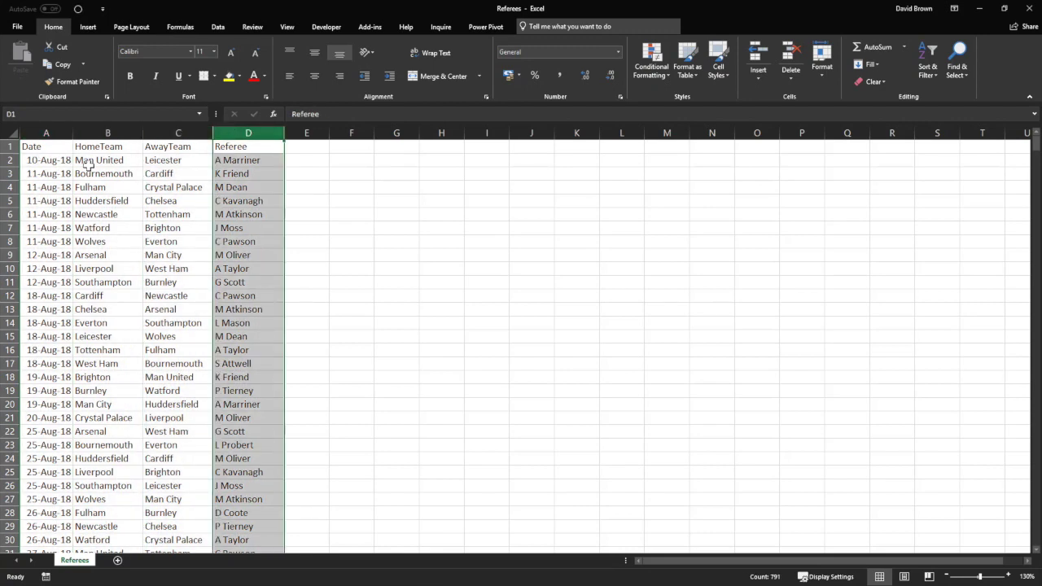
pyautogui.click(45, 160)
pyautogui.moveTo(75, 160); pyautogui.dragTo(174, 160)
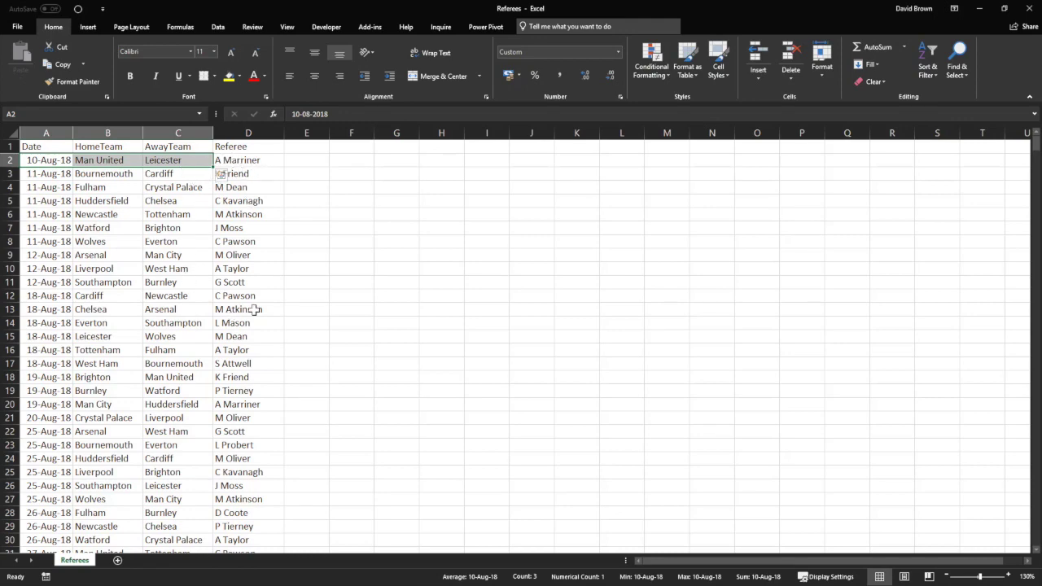
pyautogui.hotkey('alt', 'Tab')
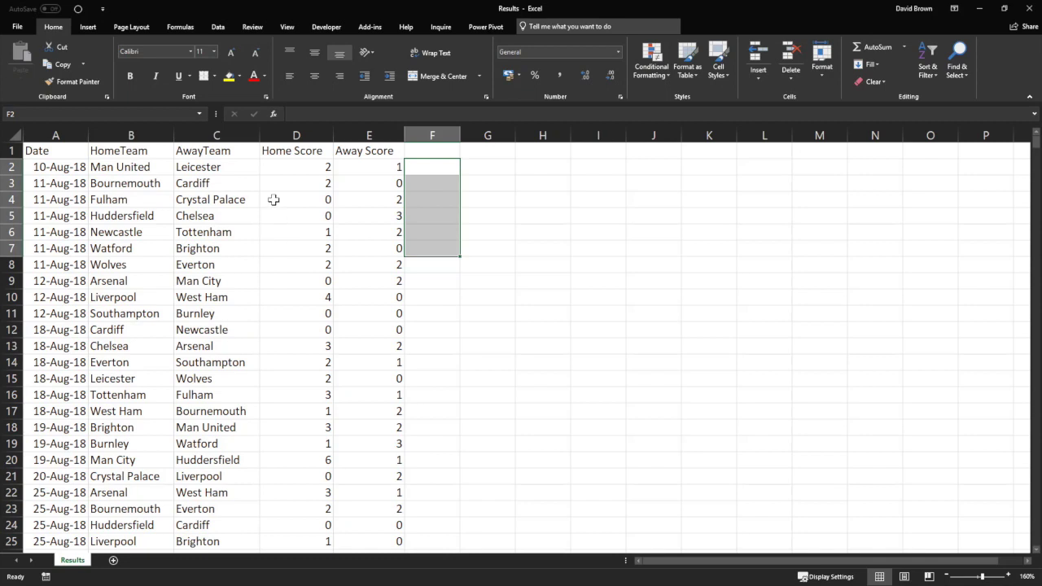
# Add a Referree heading in F1 and review the first match row and empty cells below.
pyautogui.click(278, 163)
pyautogui.click(430, 168)
pyautogui.click(432, 150)
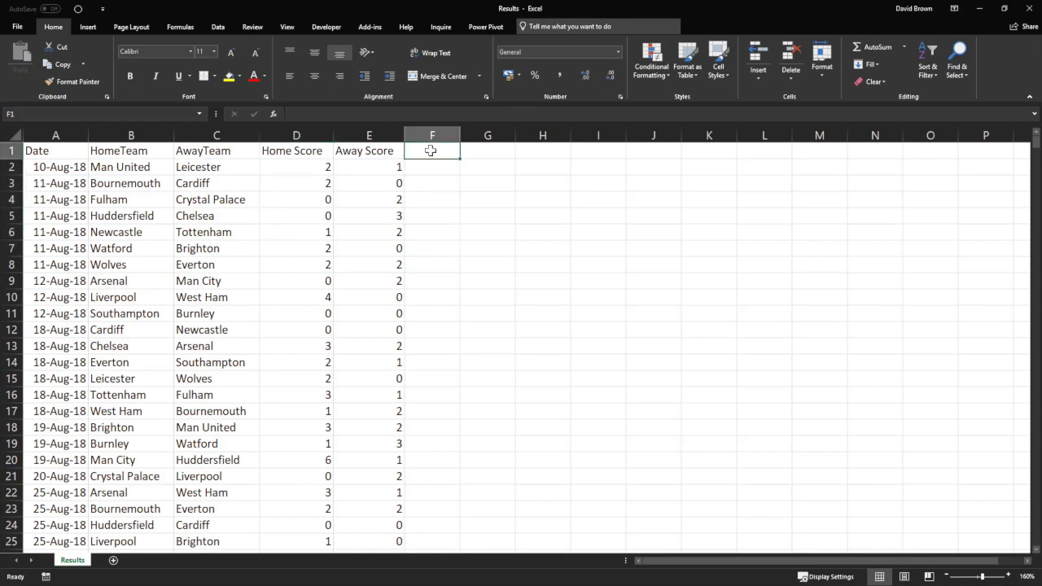
pyautogui.write('Referree')
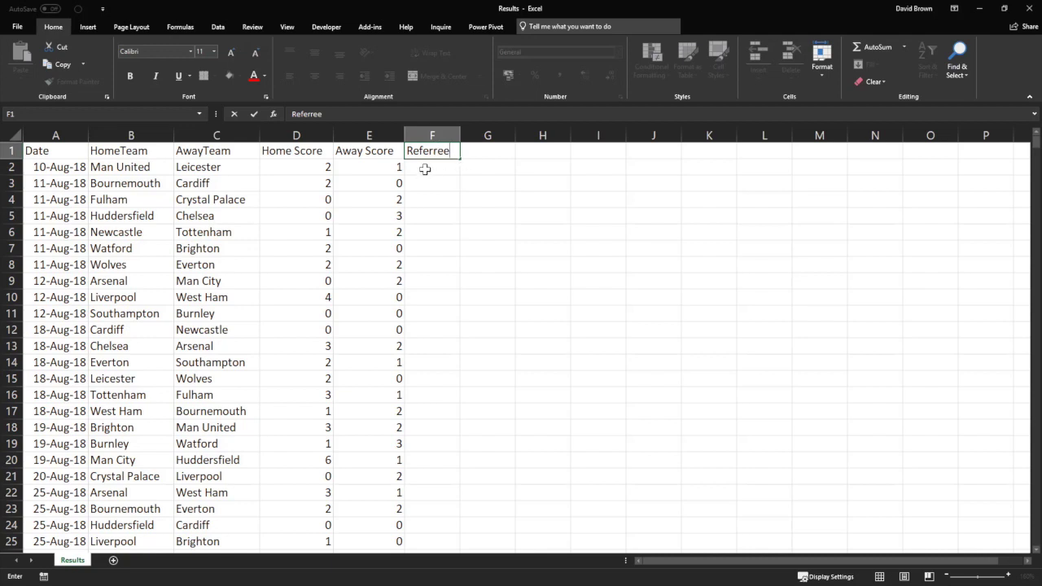
pyautogui.press('Return')
pyautogui.moveTo(71, 168); pyautogui.dragTo(207, 166)
pyautogui.moveTo(57, 167); pyautogui.dragTo(238, 168)
pyautogui.click(285, 135)
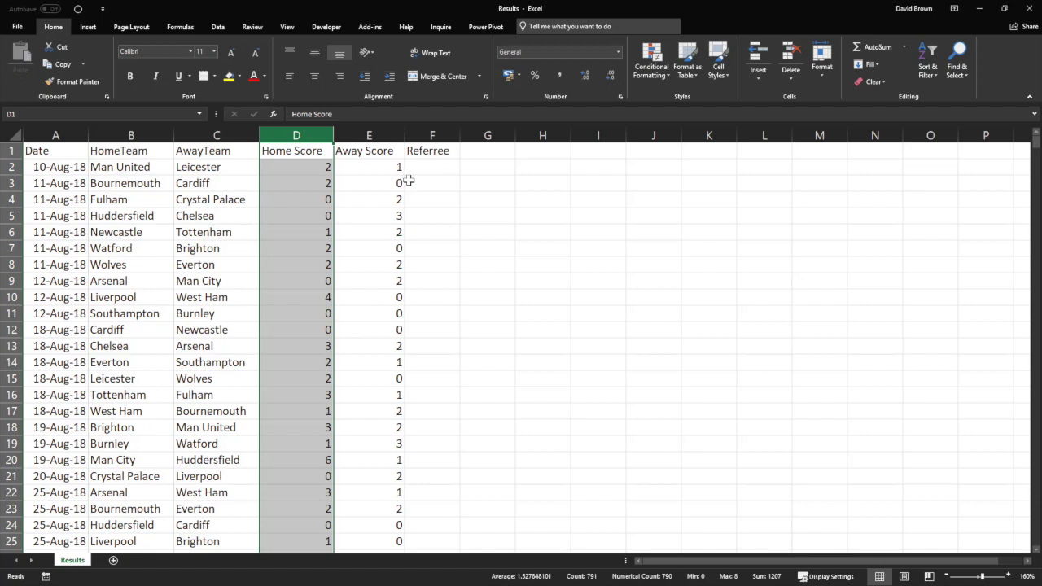
pyautogui.moveTo(435, 168); pyautogui.dragTo(431, 295)
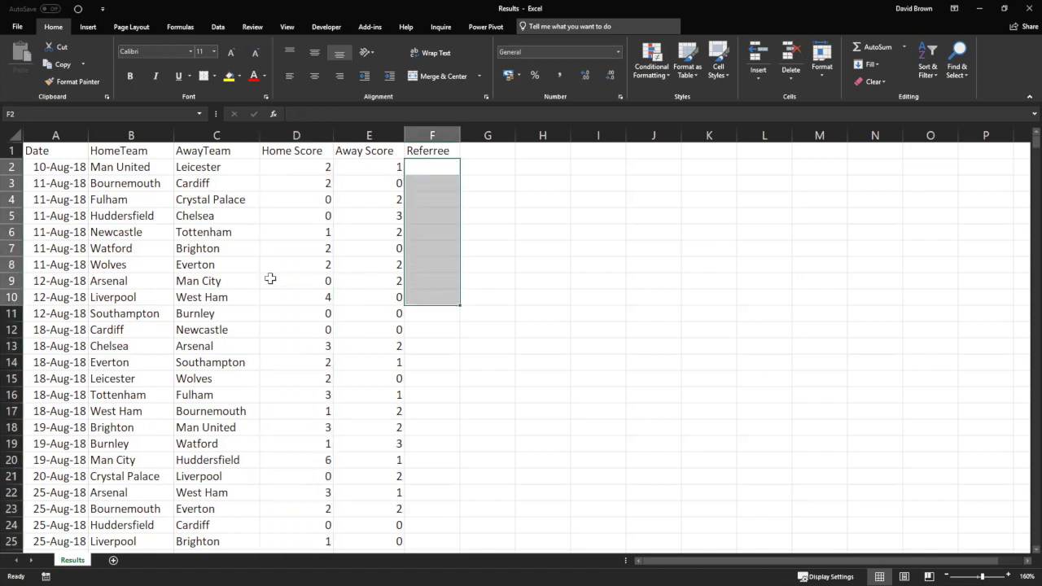
pyautogui.click(151, 184)
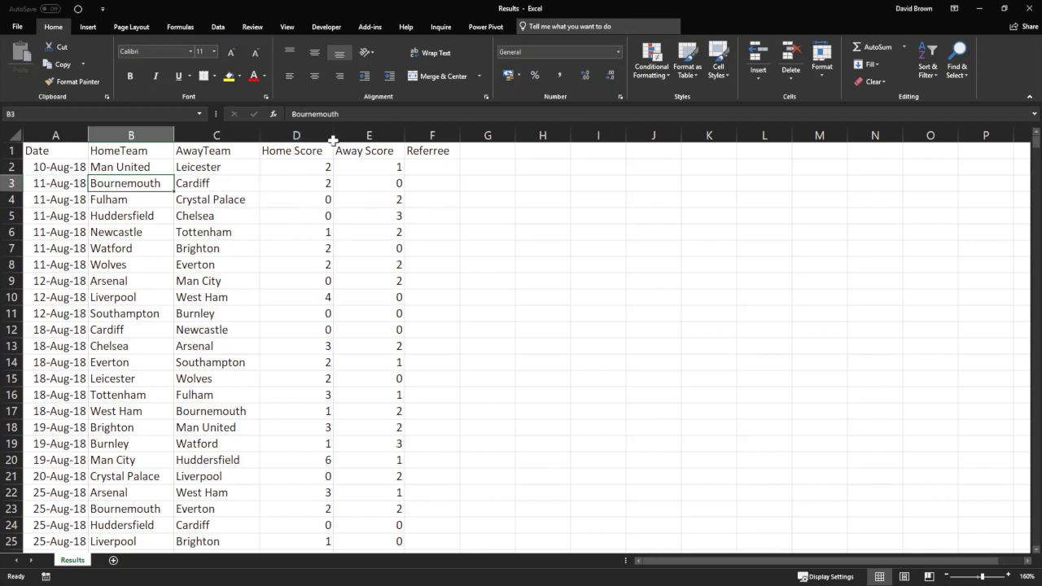
# Close the Results workbook without saving and minimize Excel.
pyautogui.click(1029, 10)
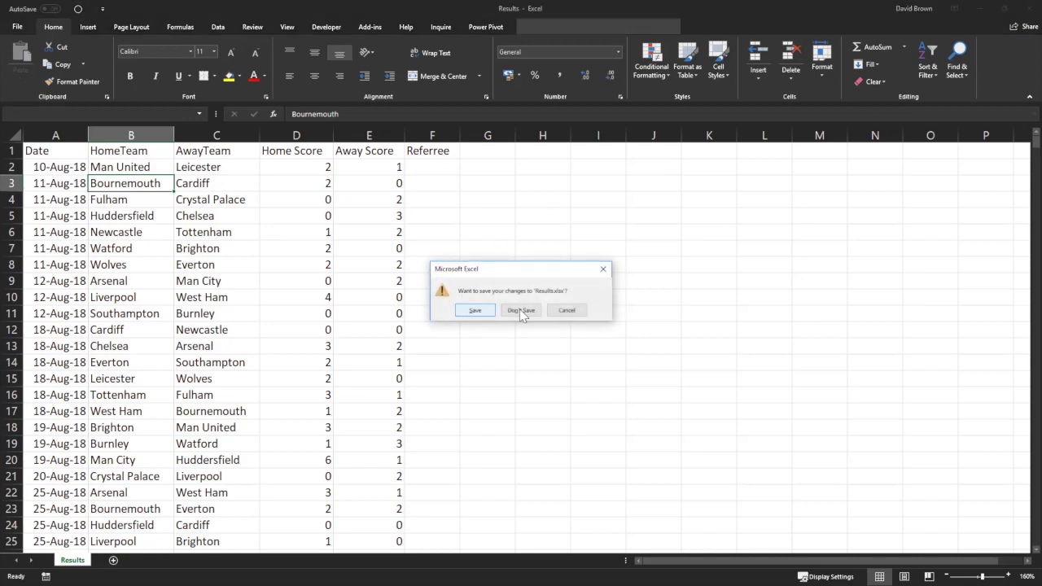
pyautogui.click(521, 310)
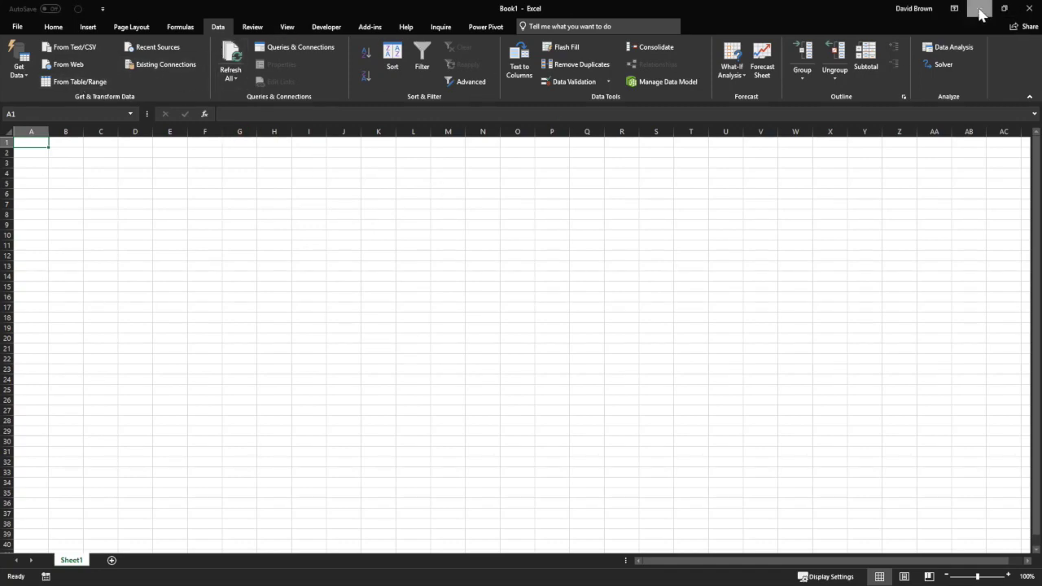
pyautogui.click(981, 11)
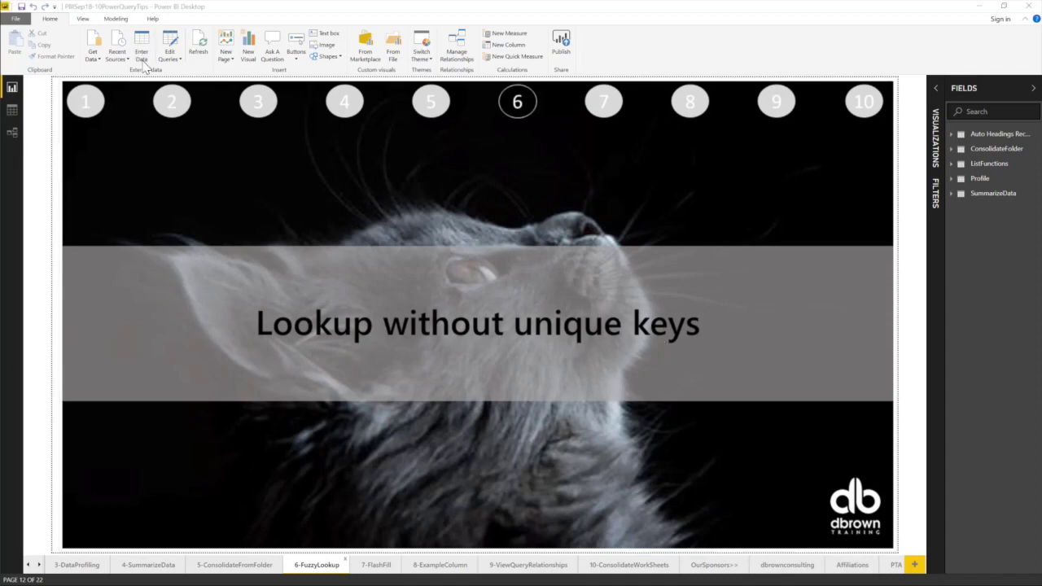
# Open Power Query Editor from the Power BI report.
pyautogui.click(175, 66)
pyautogui.click(178, 60)
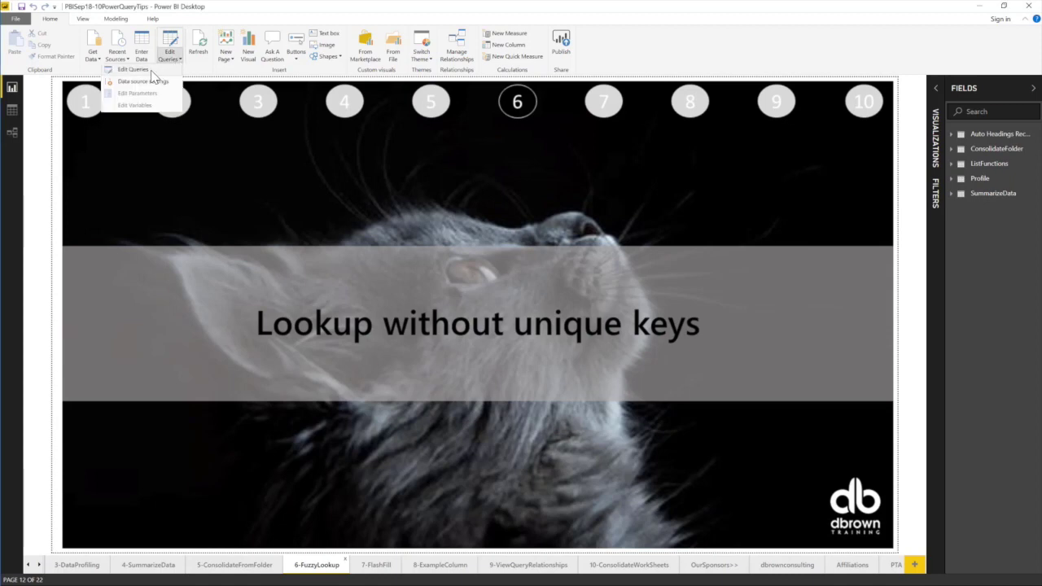
pyautogui.click(134, 70)
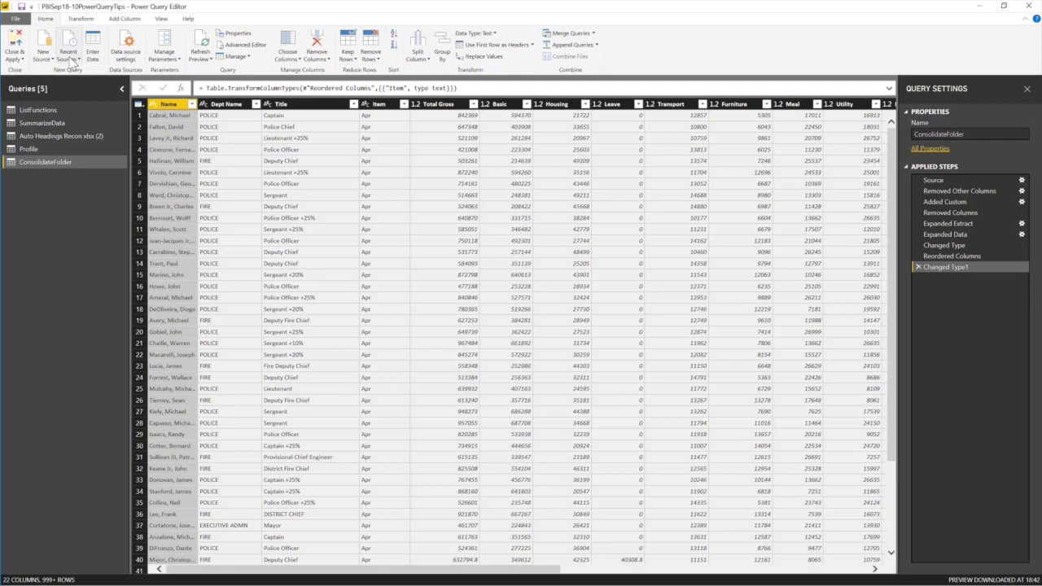
# Load the Results table from LookUp\Results.xlsx as a new Excel query.
pyautogui.click(52, 65)
pyautogui.click(36, 87)
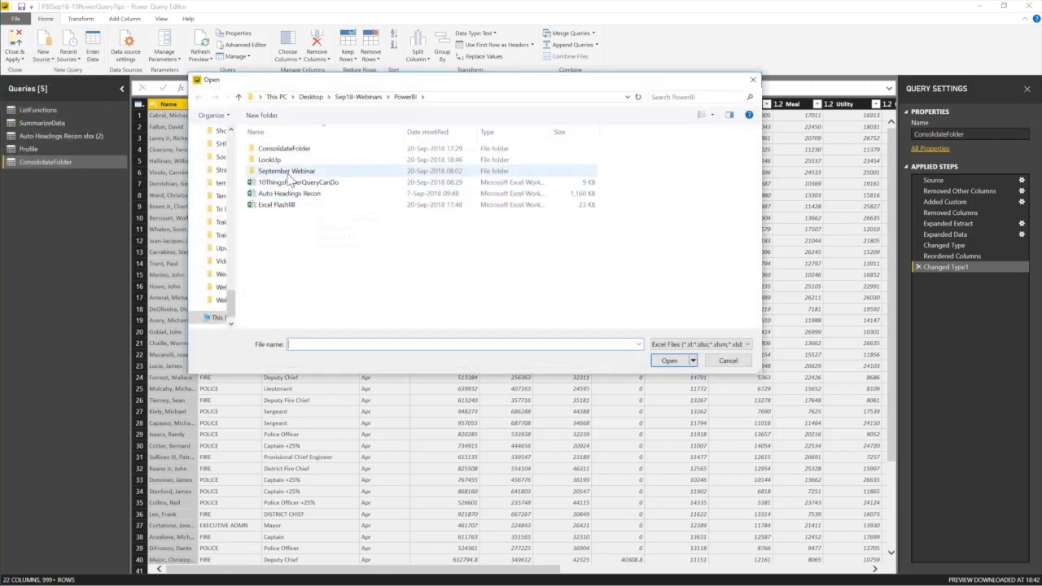
pyautogui.doubleClick(271, 160)
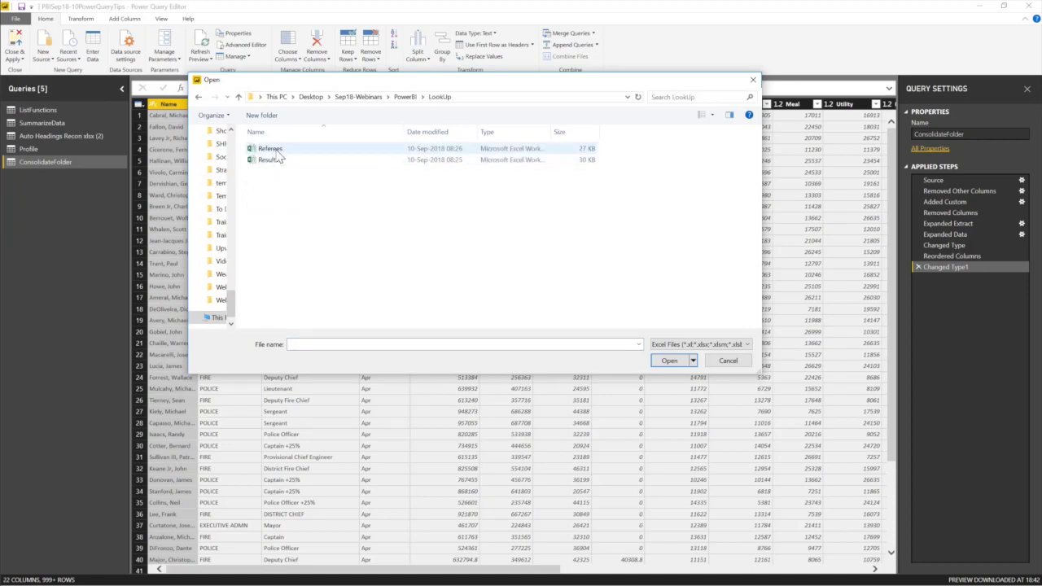
pyautogui.doubleClick(275, 160)
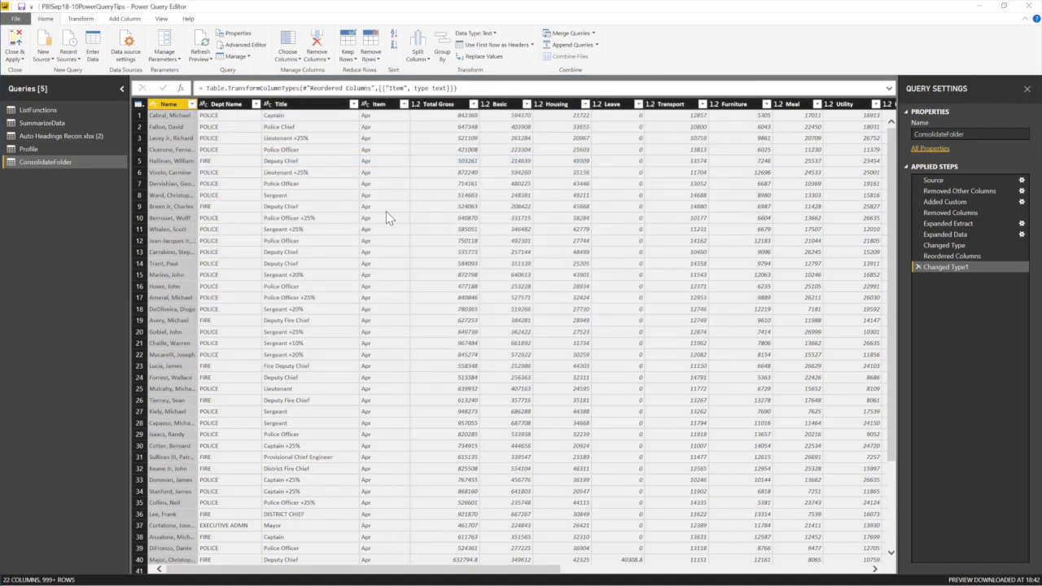
pyautogui.click(330, 197)
pyautogui.click(315, 193)
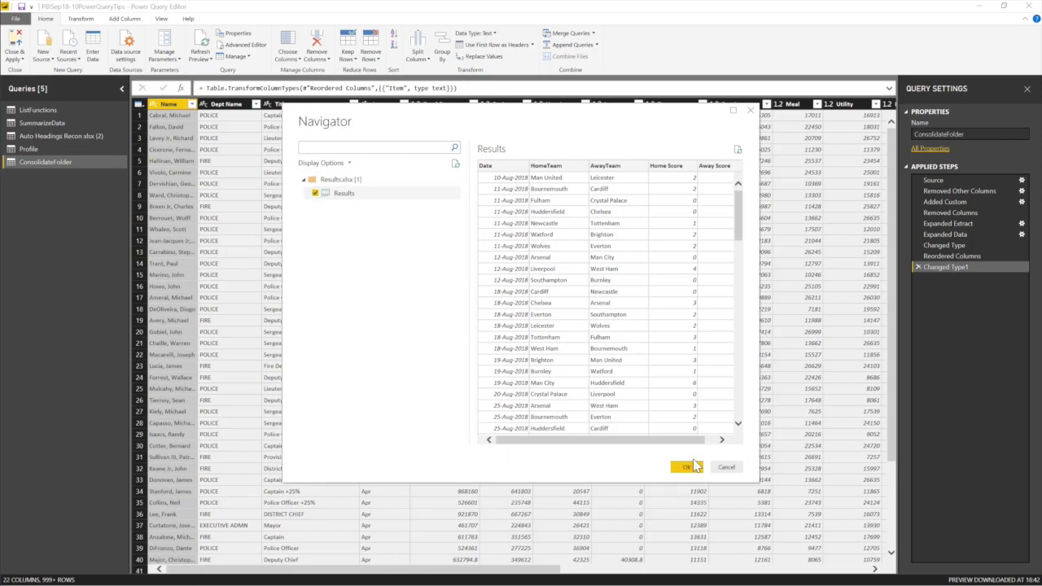
pyautogui.click(684, 471)
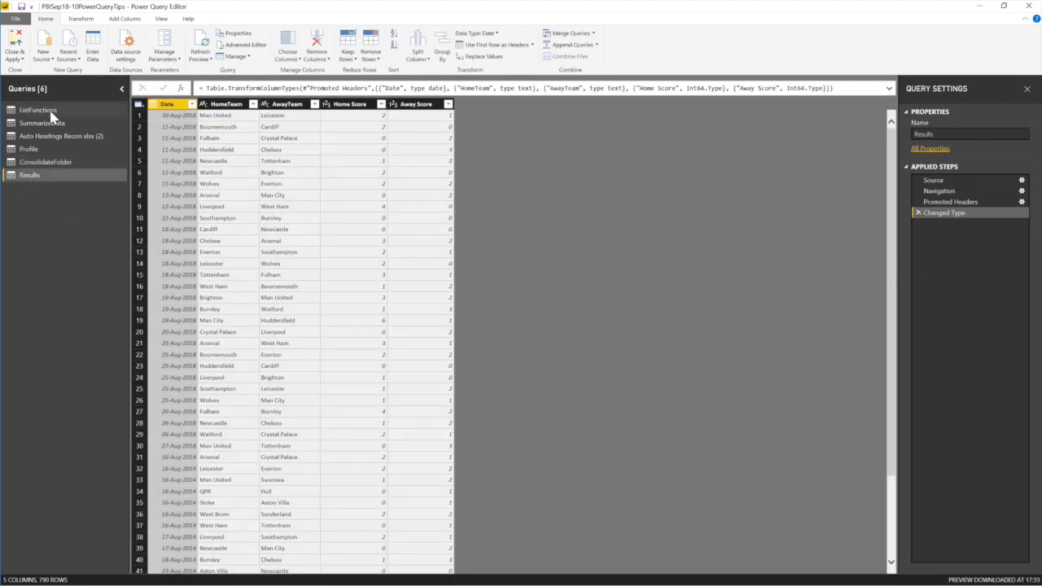
# Load the Referees table from Referees.xlsx in the LookUp folder as a new query.
pyautogui.click(43, 56)
pyautogui.click(37, 87)
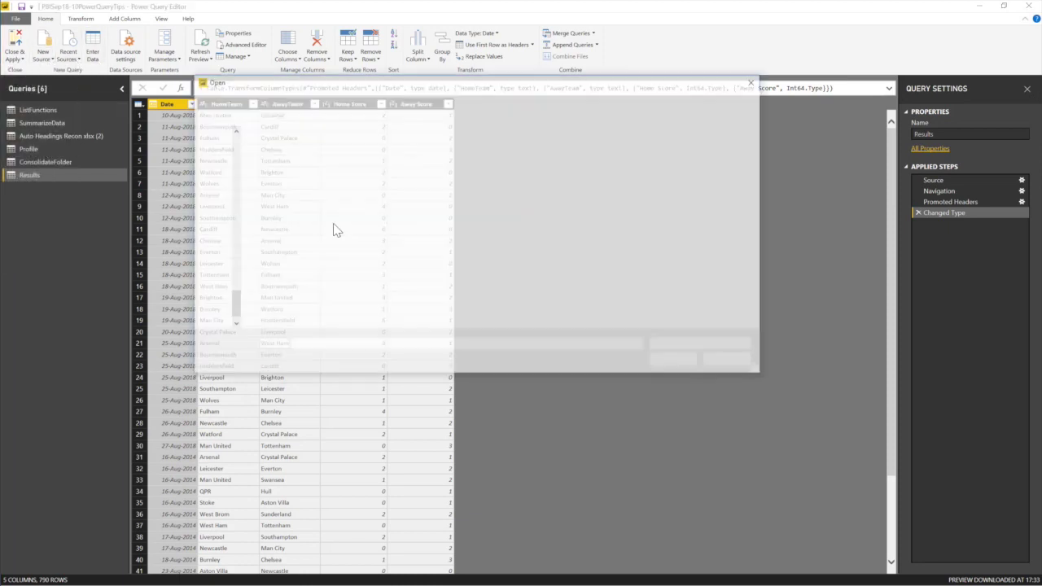
pyautogui.doubleClick(270, 149)
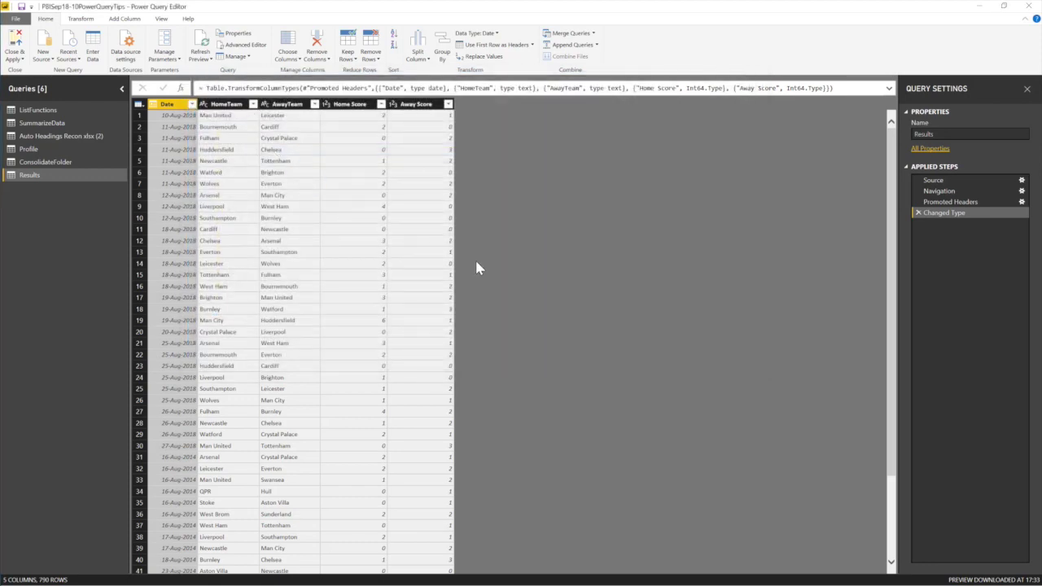
pyautogui.click(314, 194)
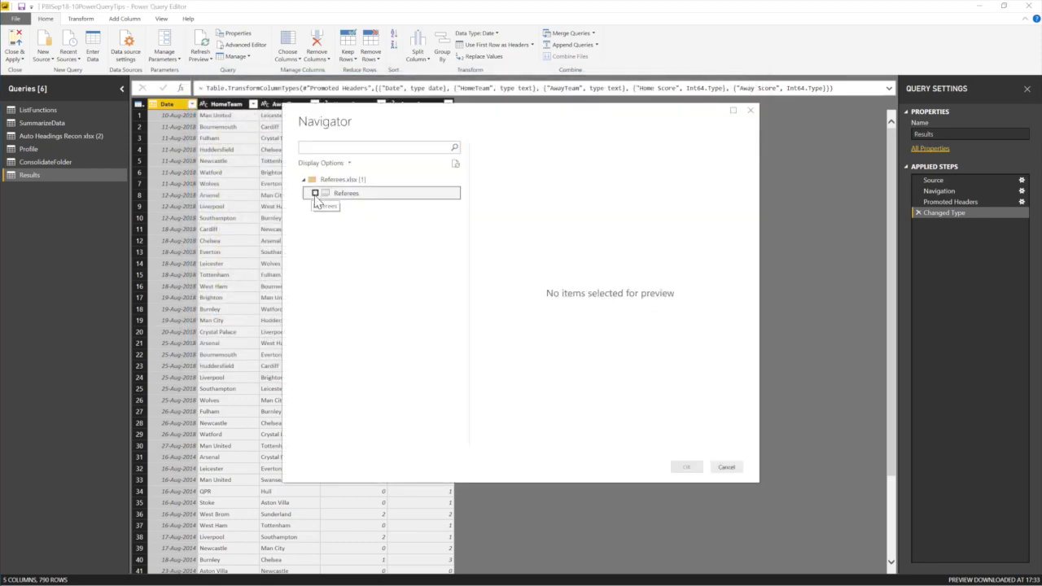
pyautogui.click(687, 468)
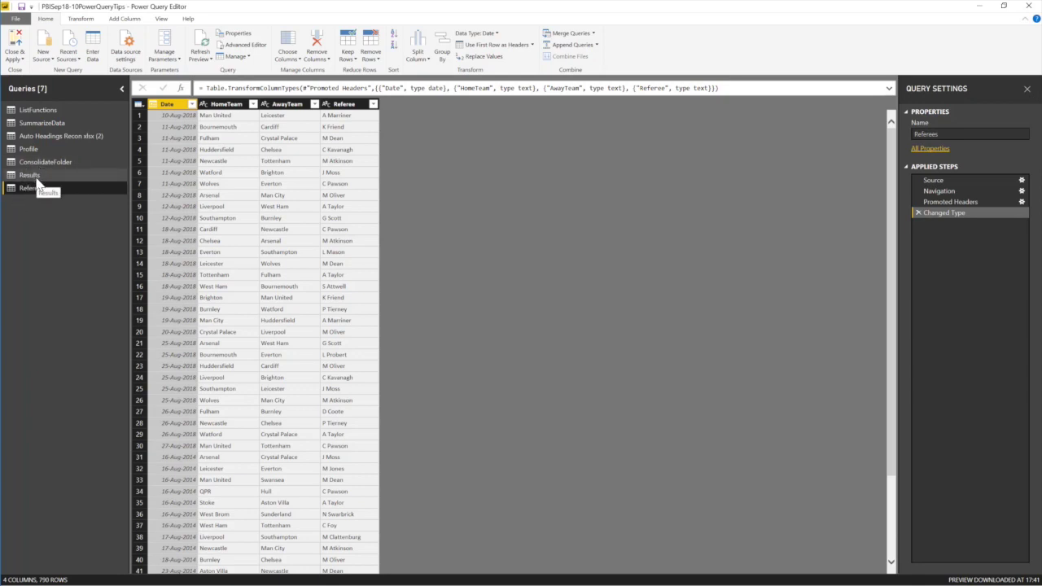
# Compare the Results and Referees query tables, then bring up Merge Queries options on Results.
pyautogui.click(37, 176)
pyautogui.click(35, 188)
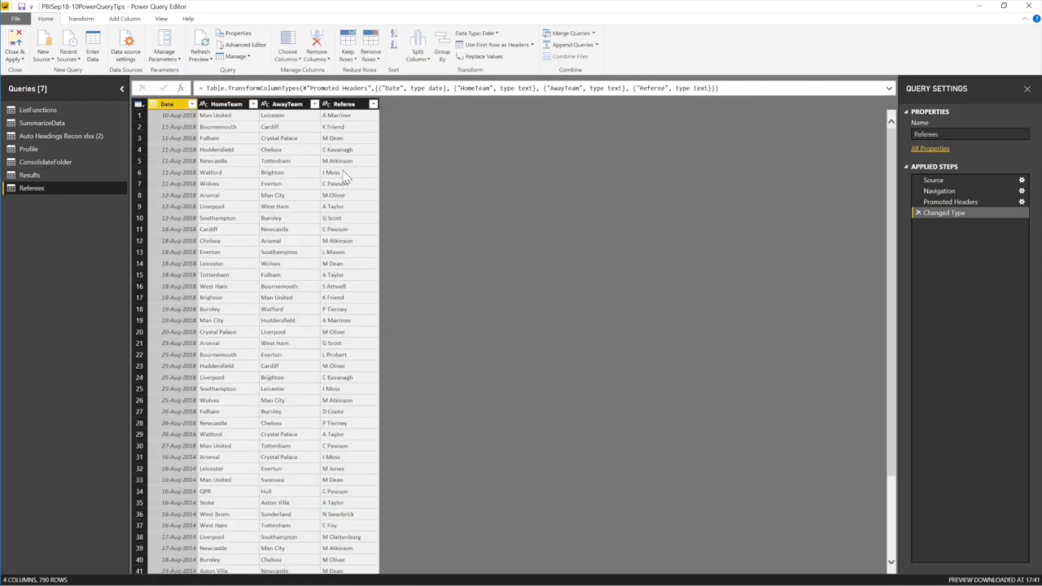
pyautogui.click(41, 176)
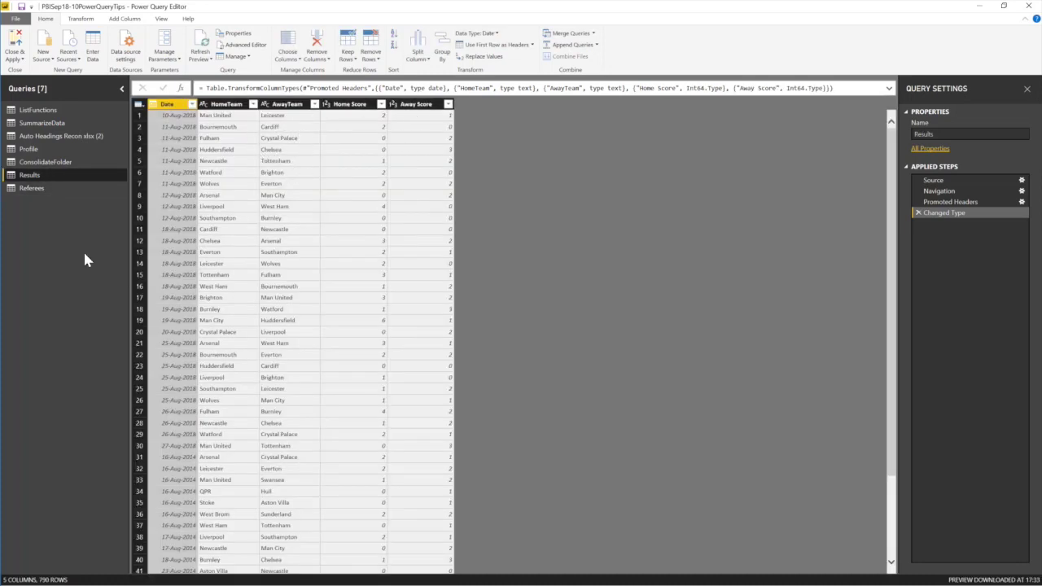
pyautogui.click(39, 190)
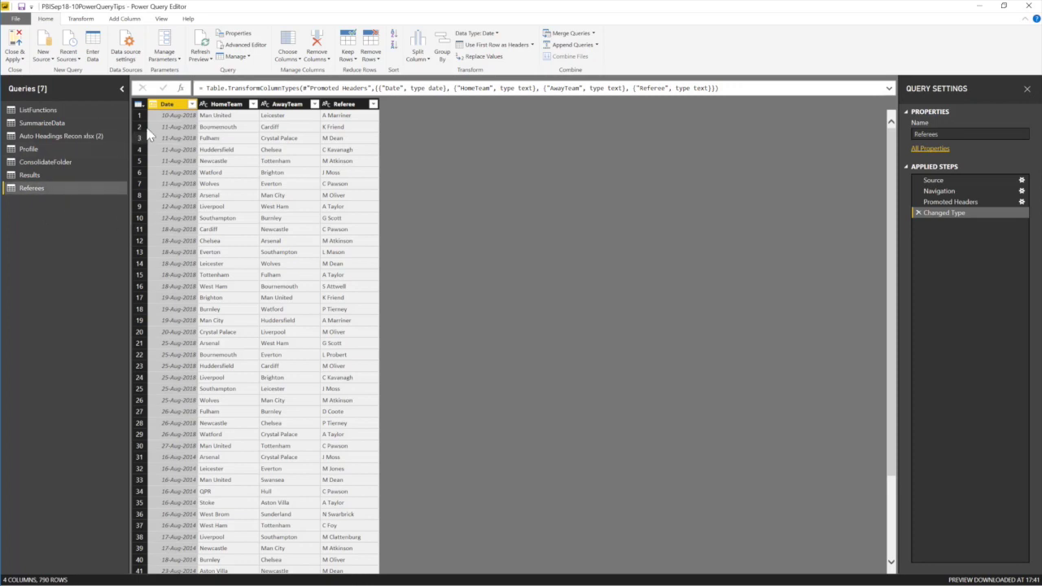
pyautogui.click(39, 178)
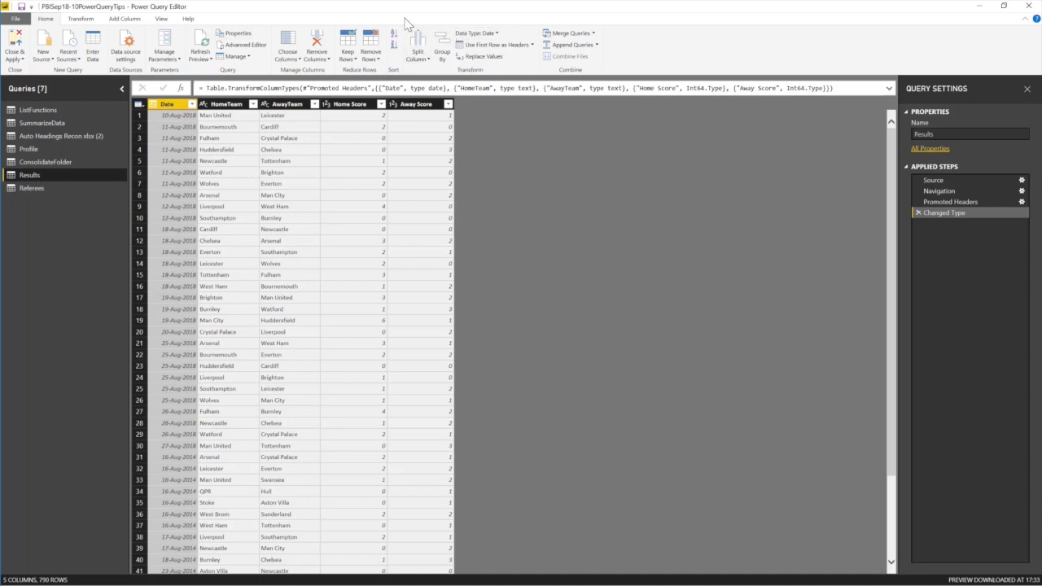
pyautogui.click(593, 33)
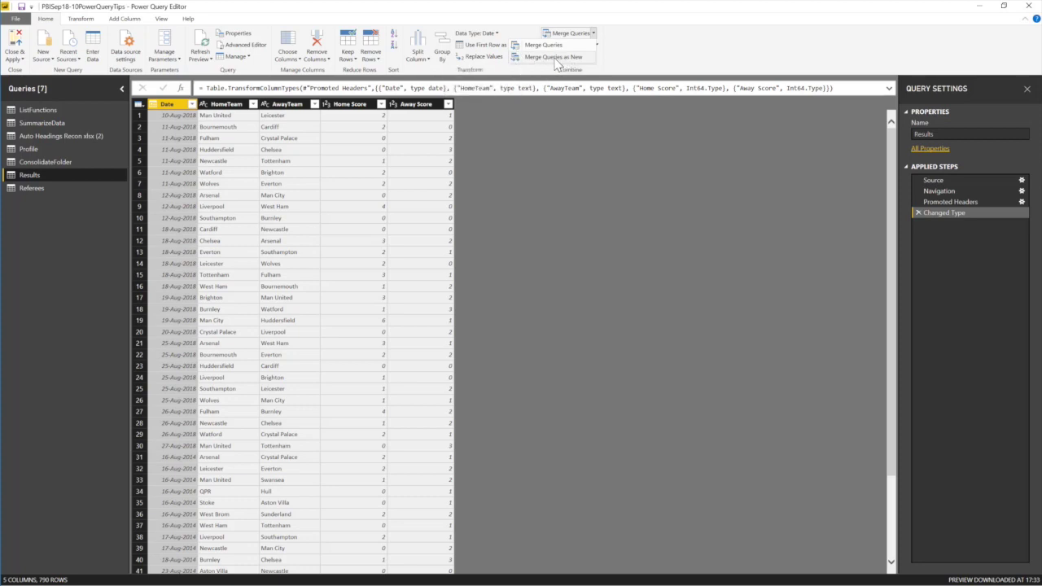
# Merge Results with Referees as a new Left Outer query matching Date, HomeTeam and AwayTeam.
pyautogui.click(555, 58)
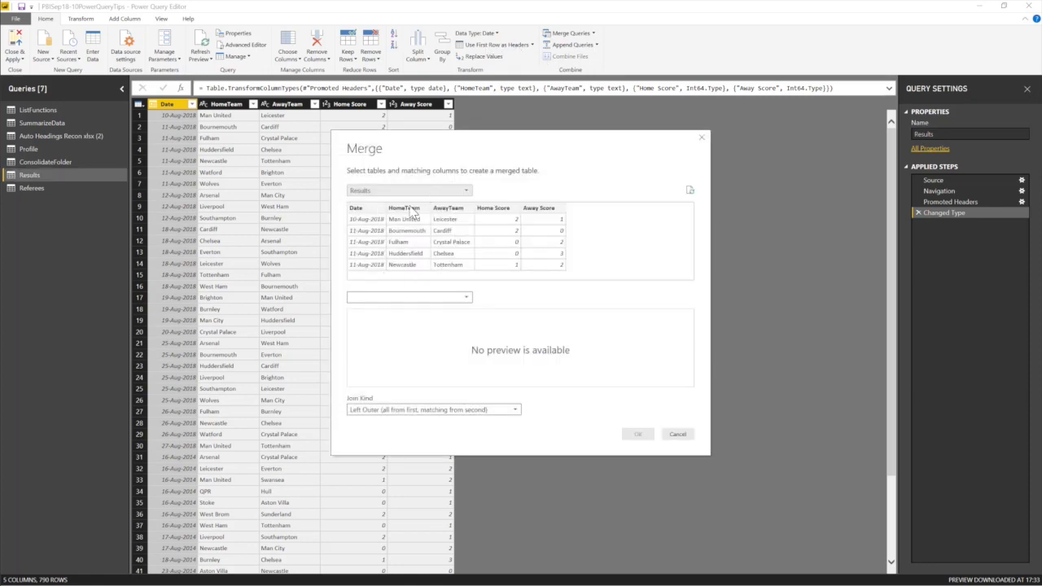
pyautogui.click(466, 300)
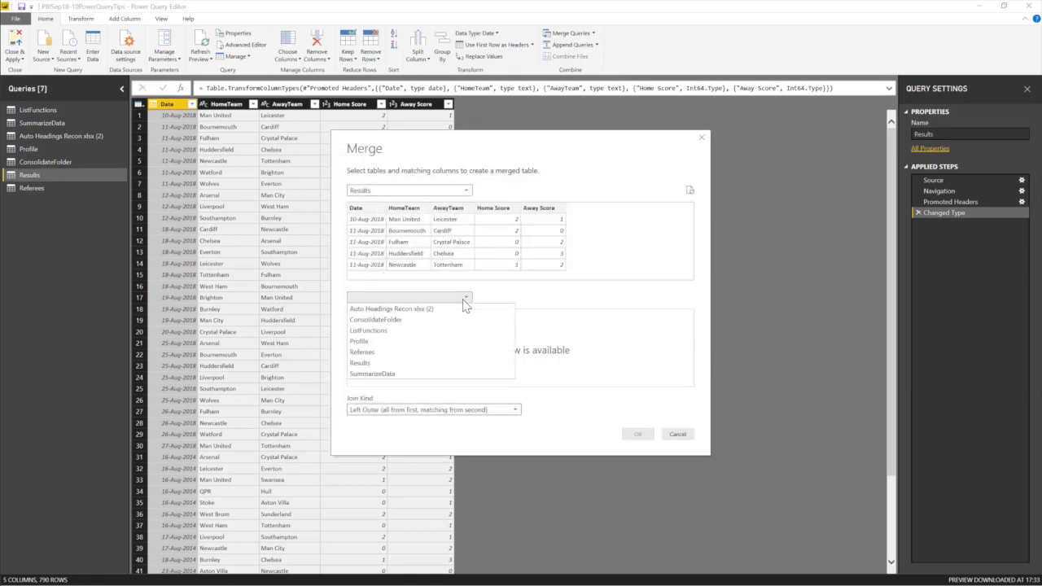
pyautogui.click(379, 354)
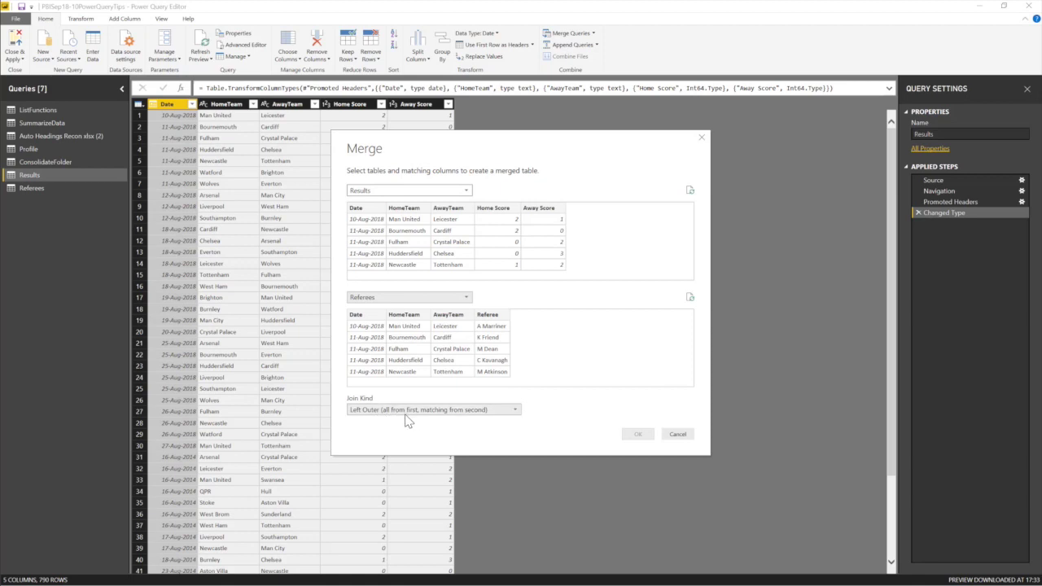
pyautogui.click(371, 210)
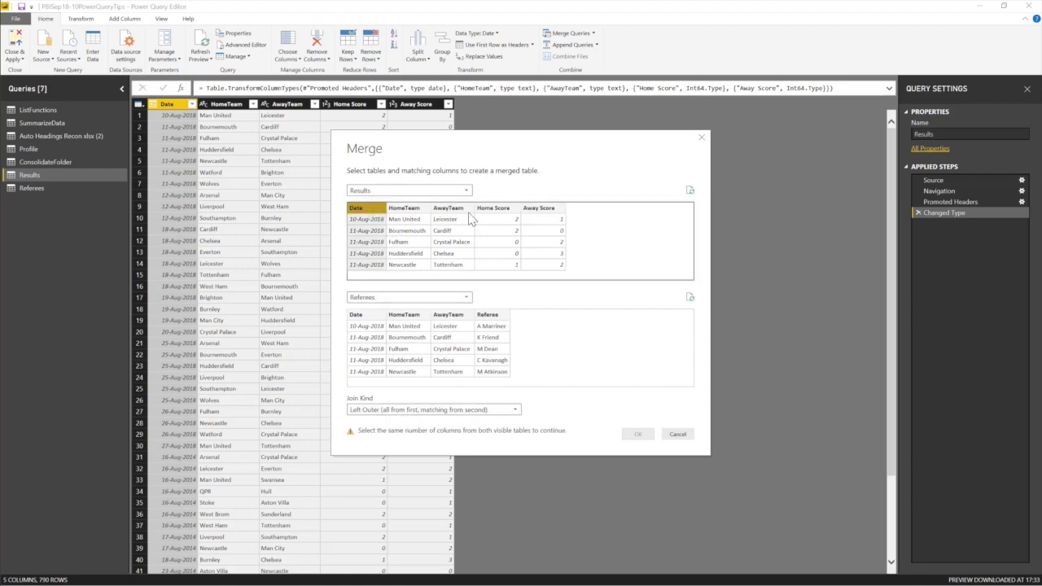
pyautogui.keyDown('shift'); pyautogui.click(452, 213); pyautogui.keyUp('shift')
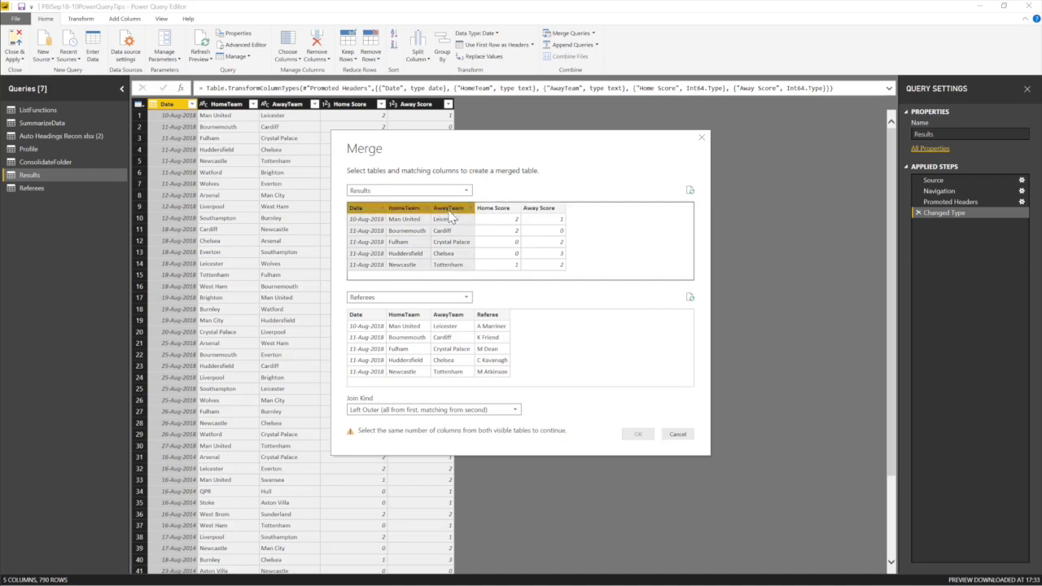
pyautogui.click(358, 315)
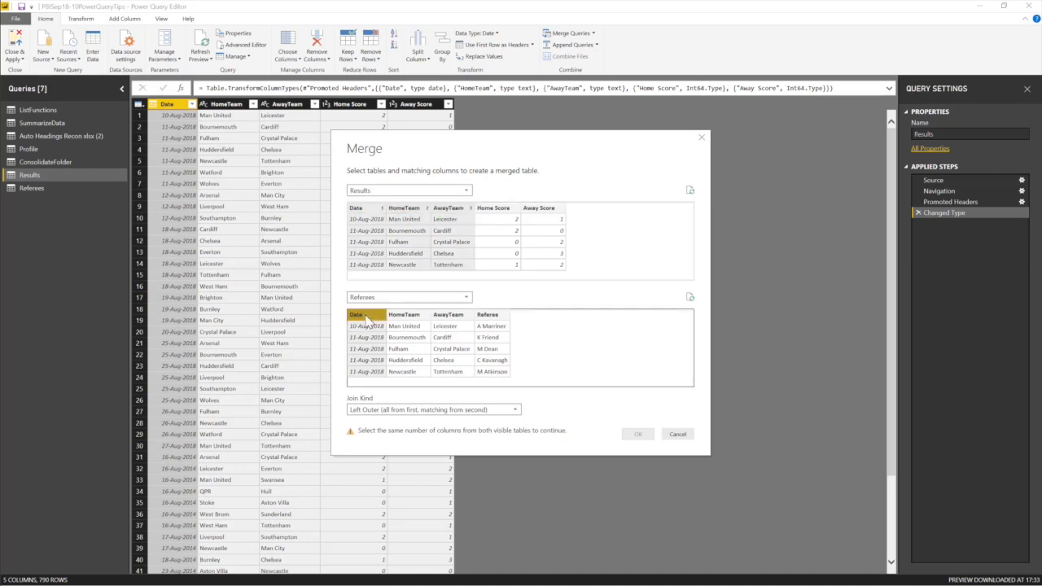
pyautogui.keyDown('ctrl'); pyautogui.click(414, 316); pyautogui.keyUp('ctrl')
pyautogui.keyDown('ctrl'); pyautogui.click(444, 316); pyautogui.keyUp('ctrl')
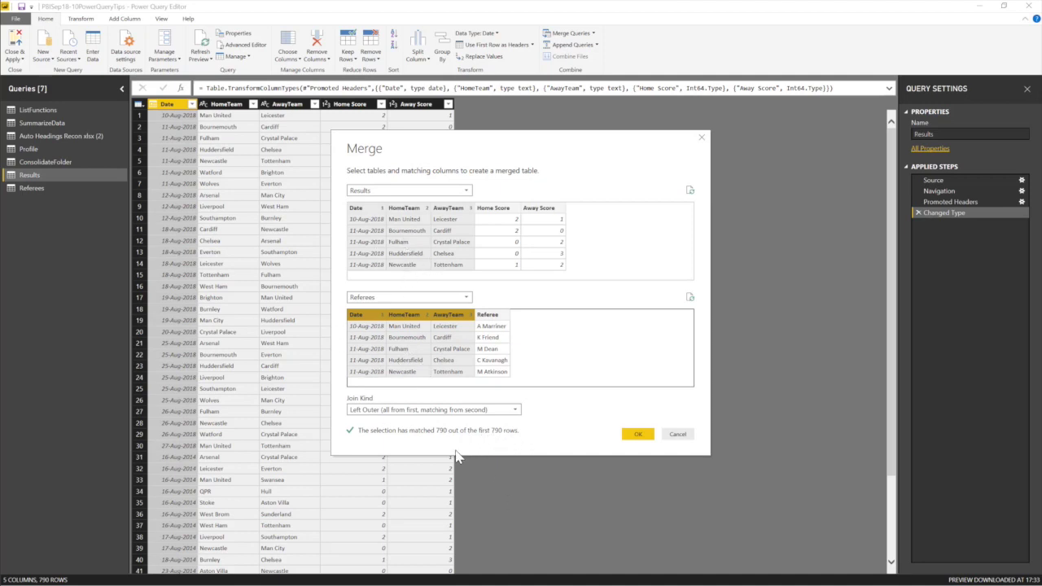
pyautogui.click(641, 436)
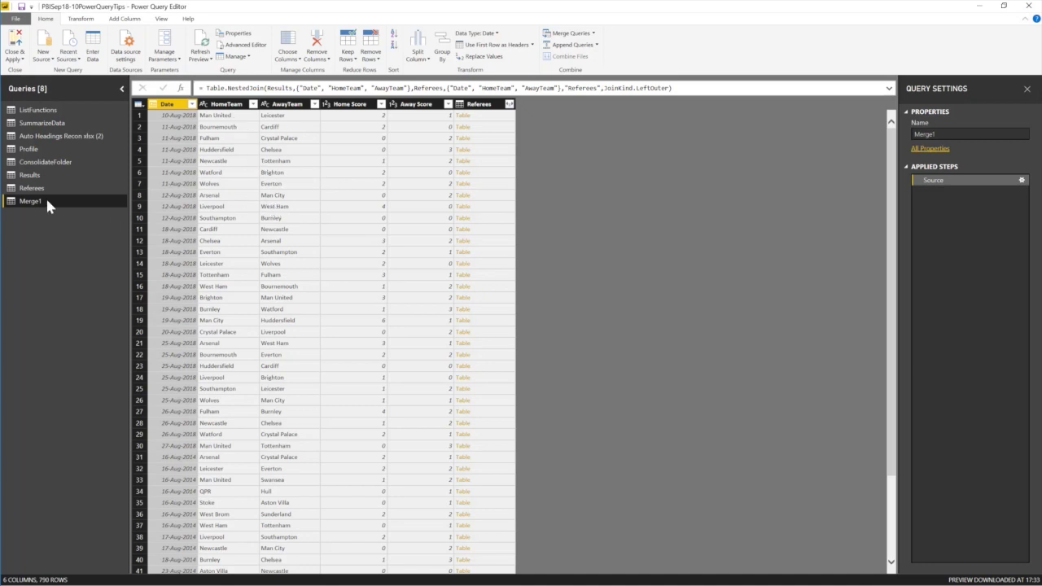
pyautogui.click(952, 136)
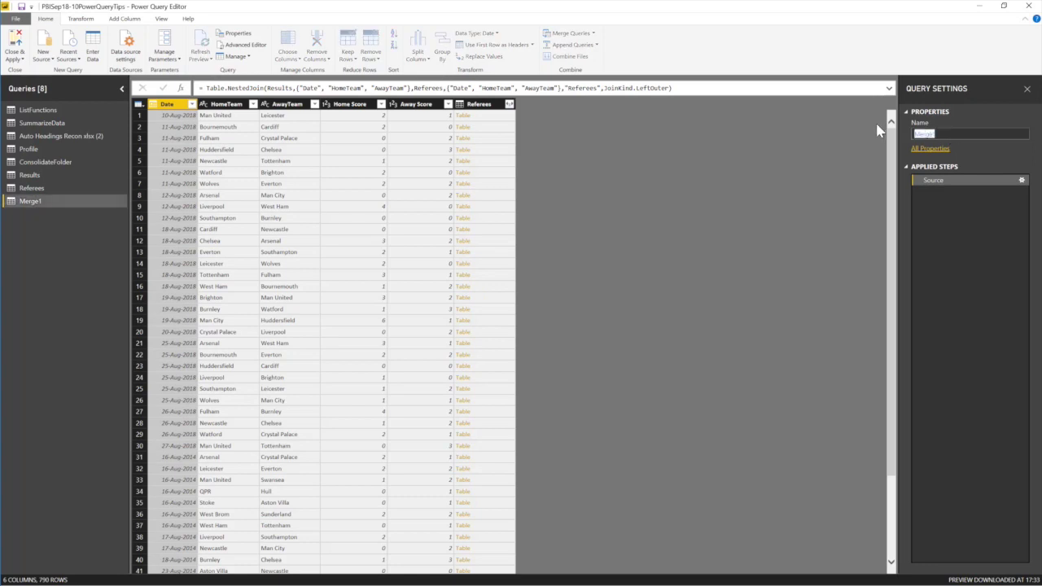
# Rename Merge1 to Lookup, expand only Referee after AwayTeam, and apply the changes.
pyautogui.write('Lookup')
pyautogui.press('Return')
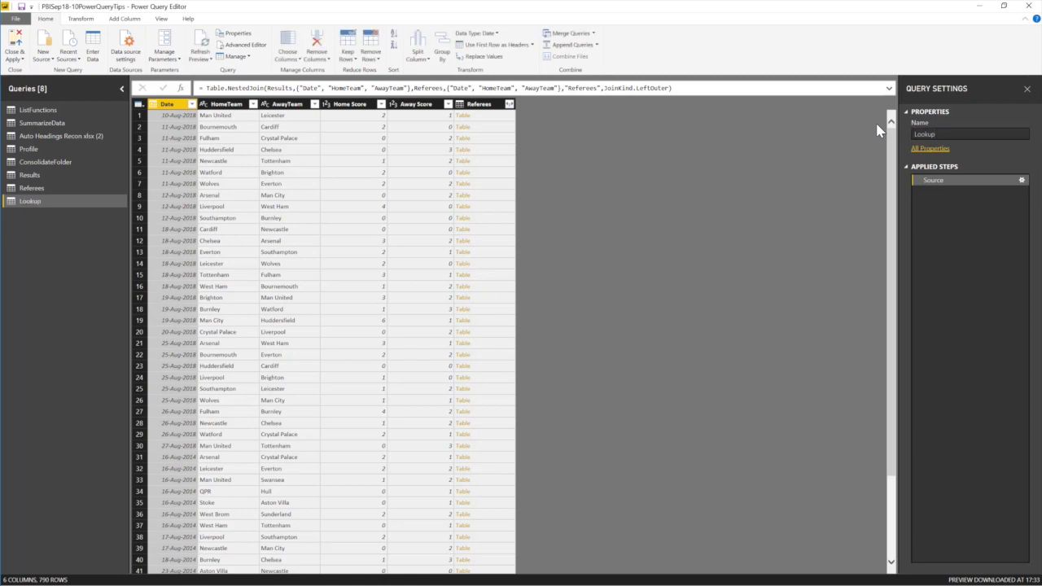
pyautogui.click(509, 104)
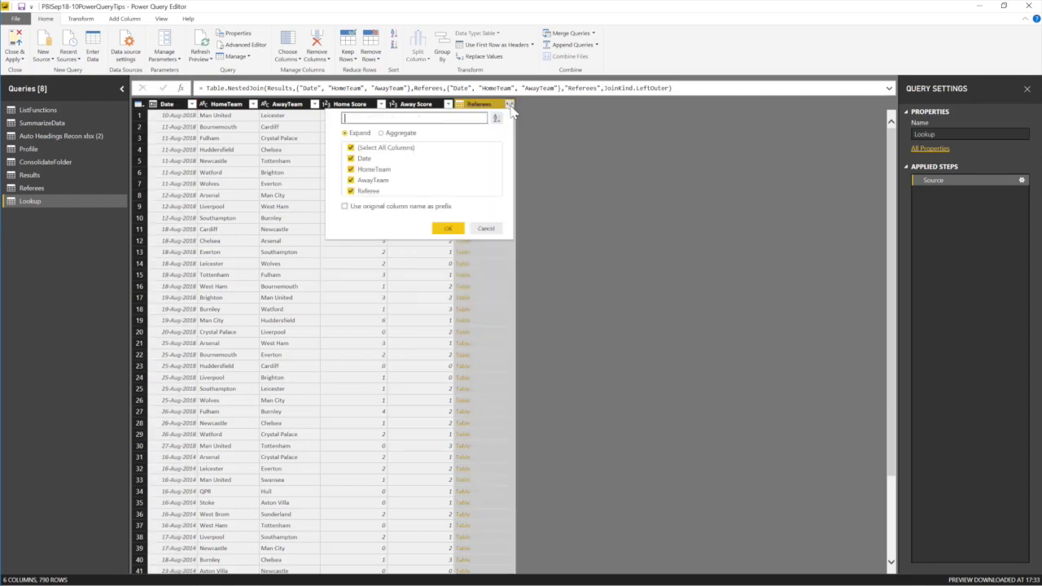
pyautogui.click(356, 148)
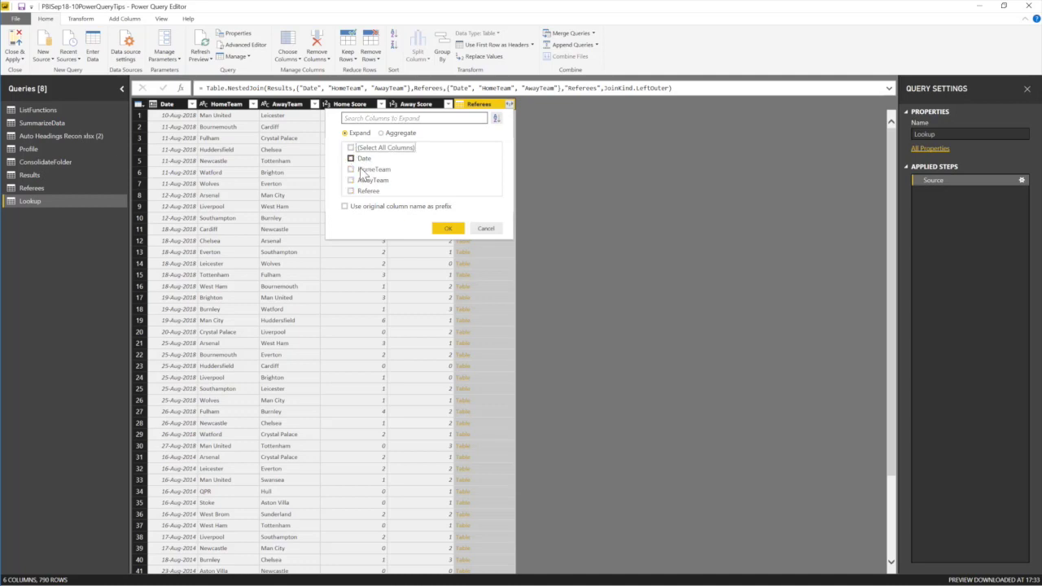
pyautogui.click(357, 194)
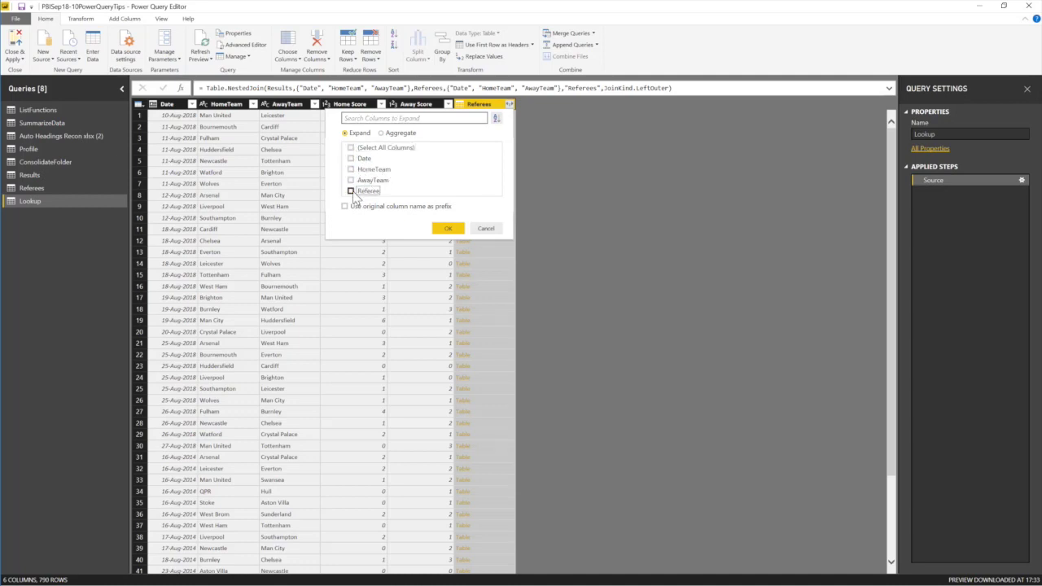
pyautogui.click(448, 228)
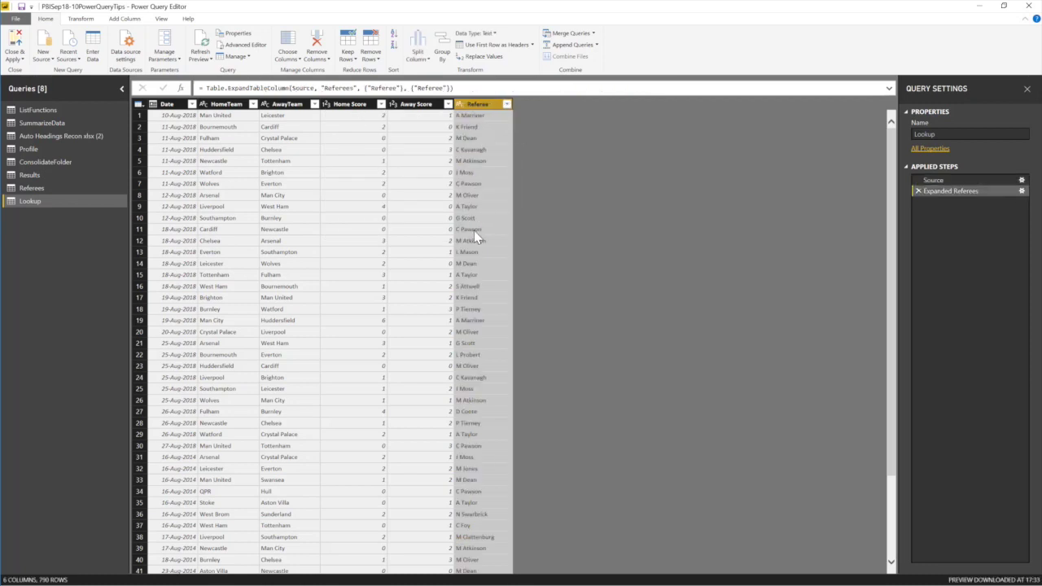
pyautogui.moveTo(478, 107); pyautogui.dragTo(330, 110)
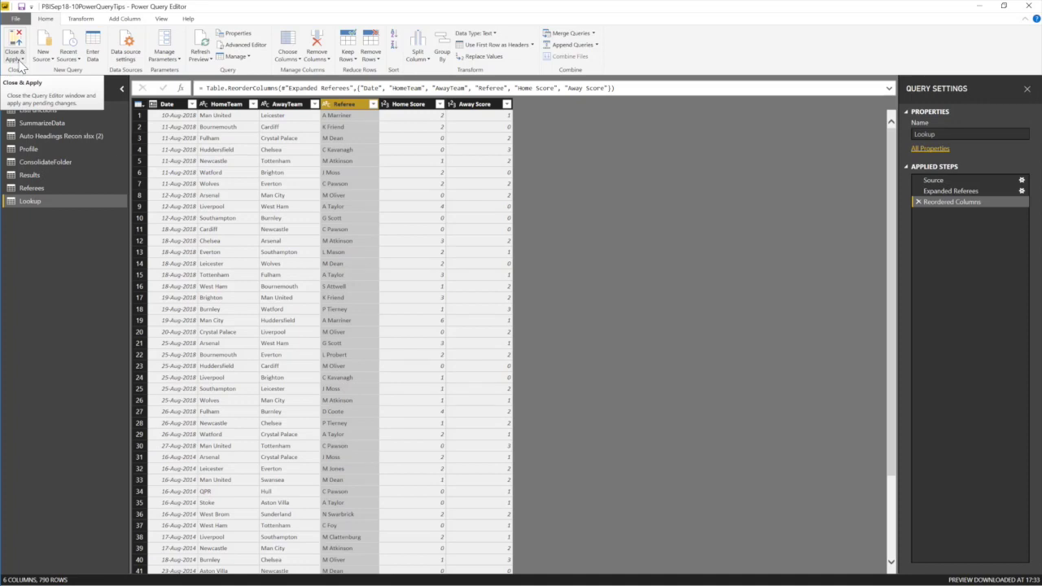
pyautogui.click(22, 68)
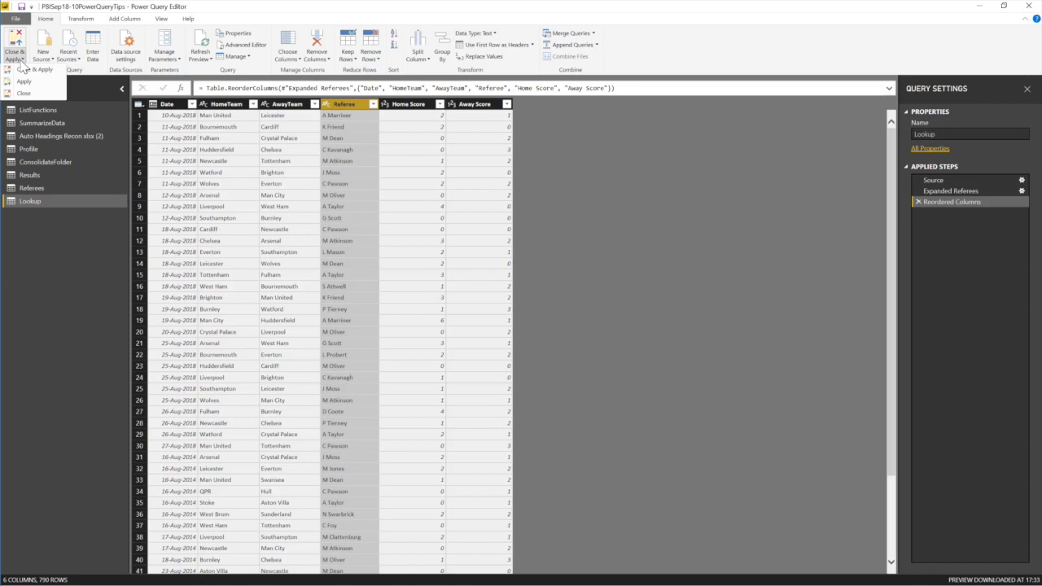
pyautogui.click(24, 81)
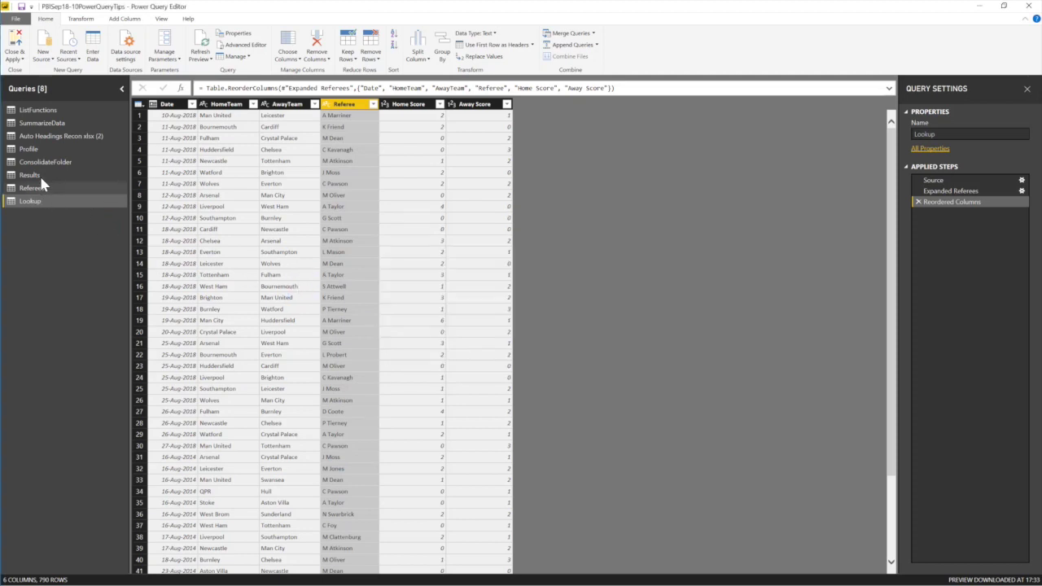
# Create a new query group named Lookup with a short description.
pyautogui.rightClick(51, 226)
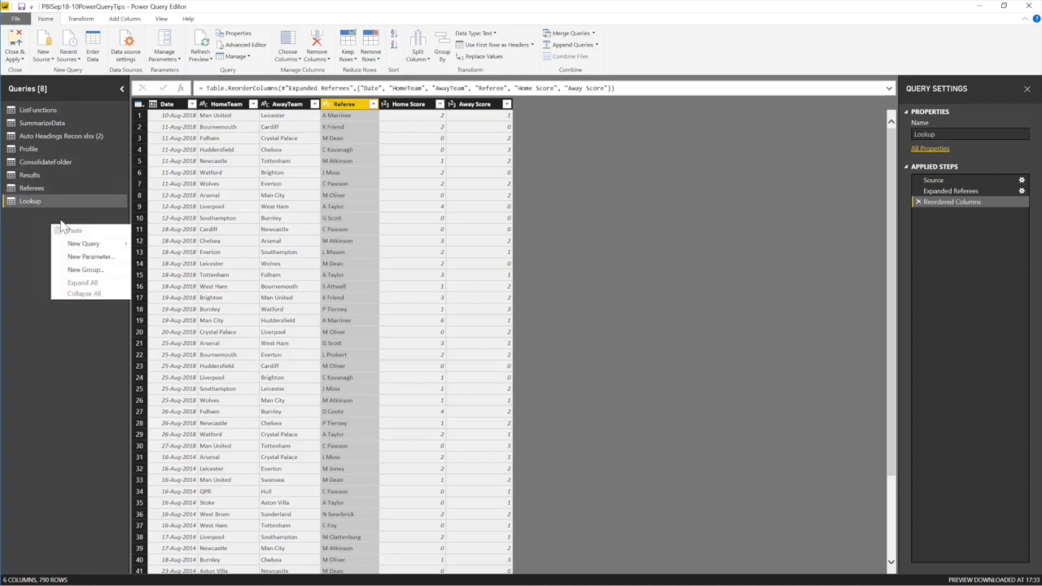
pyautogui.click(86, 269)
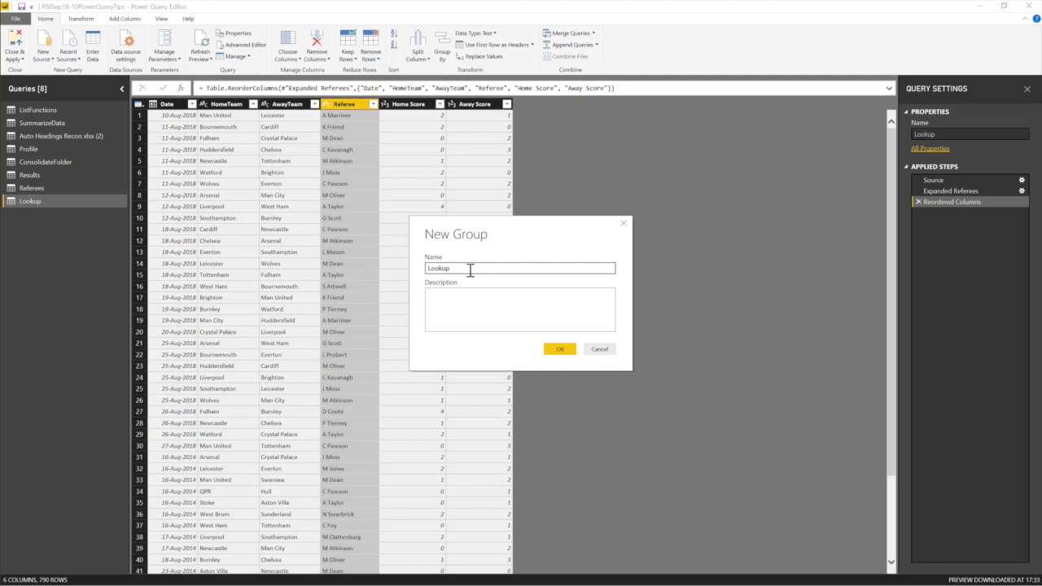
pyautogui.click(468, 308)
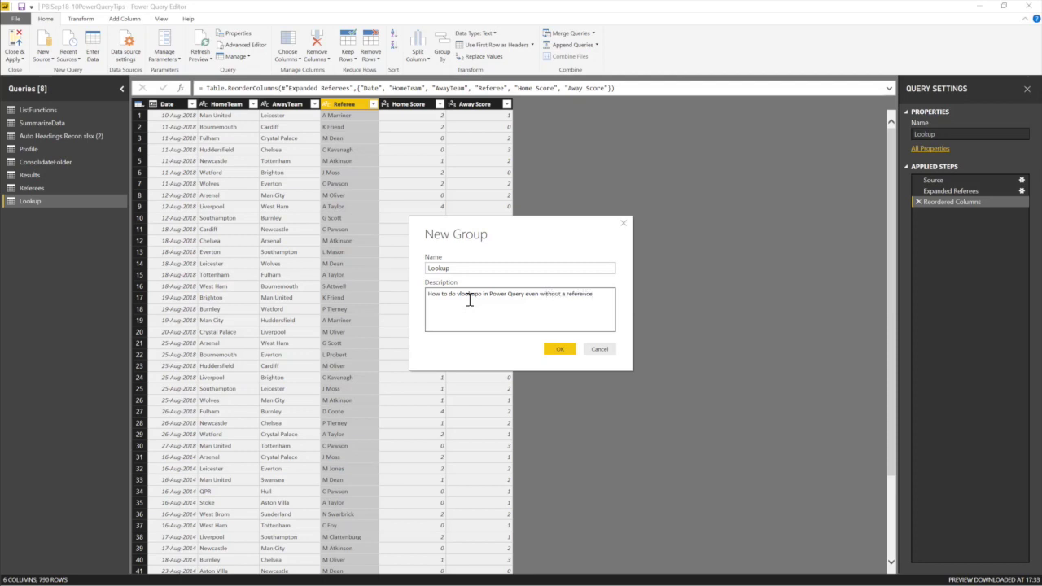
pyautogui.click(558, 352)
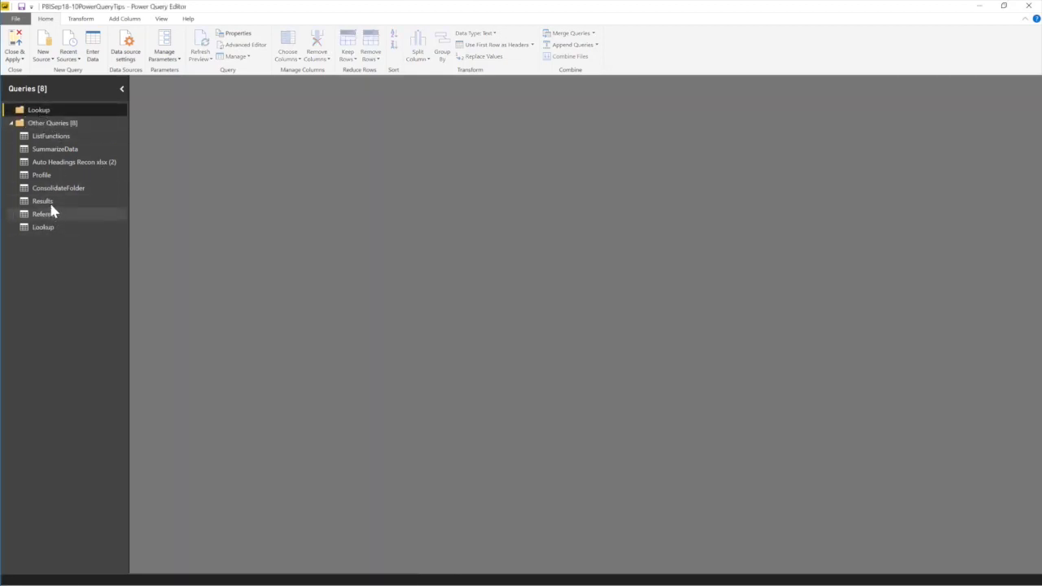
# Move the Results query into the Lookup group.
pyautogui.click(47, 200)
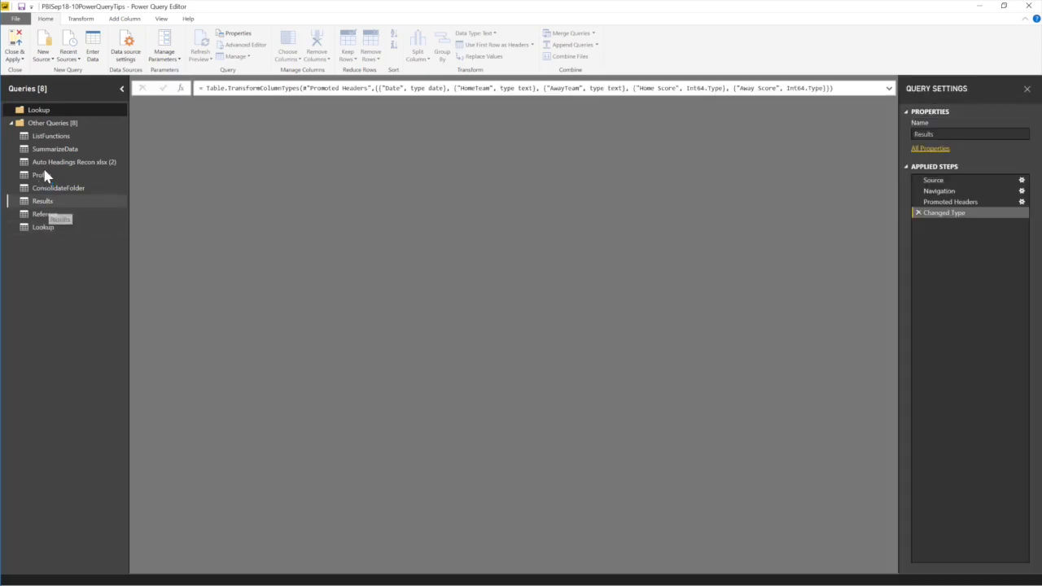
pyautogui.click(46, 213)
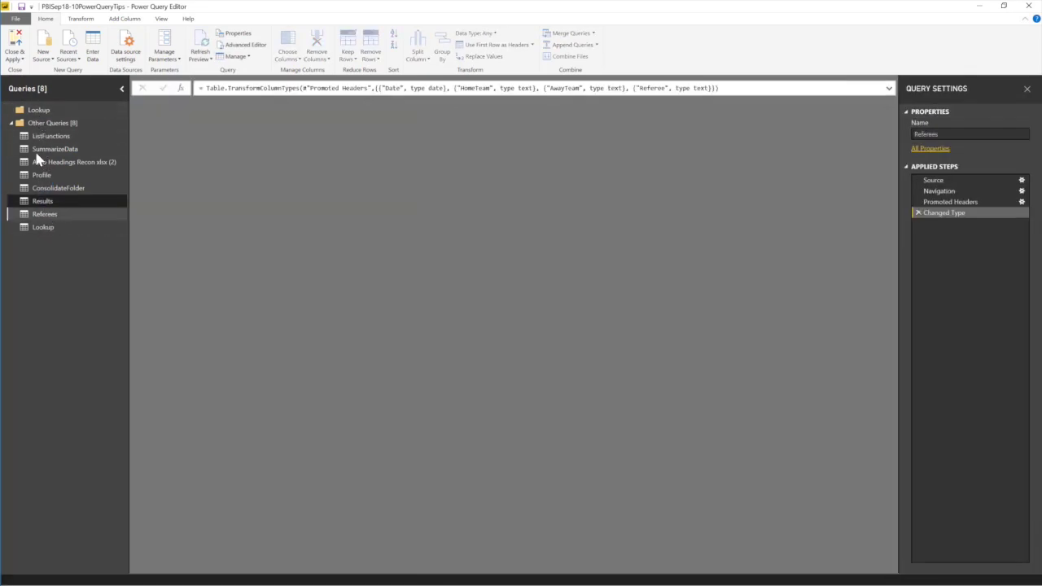
pyautogui.click(42, 227)
pyautogui.click(47, 200)
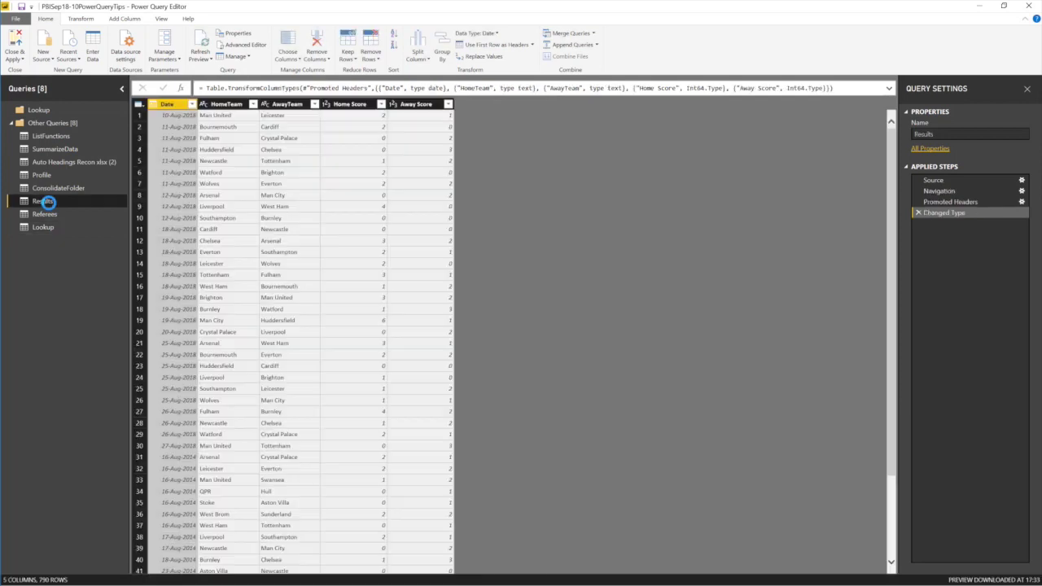
pyautogui.rightClick(46, 200)
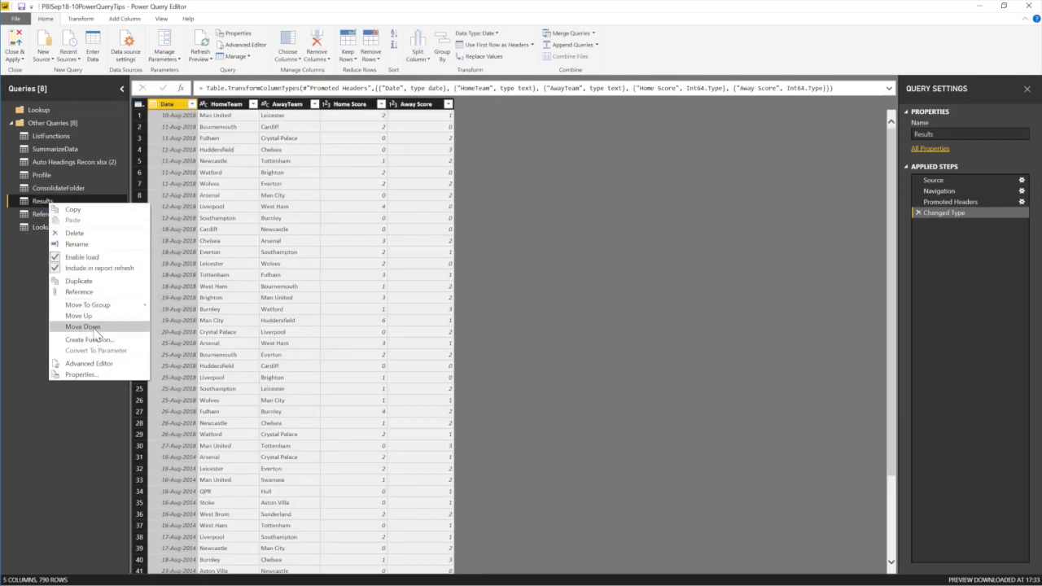
pyautogui.moveTo(105, 306)
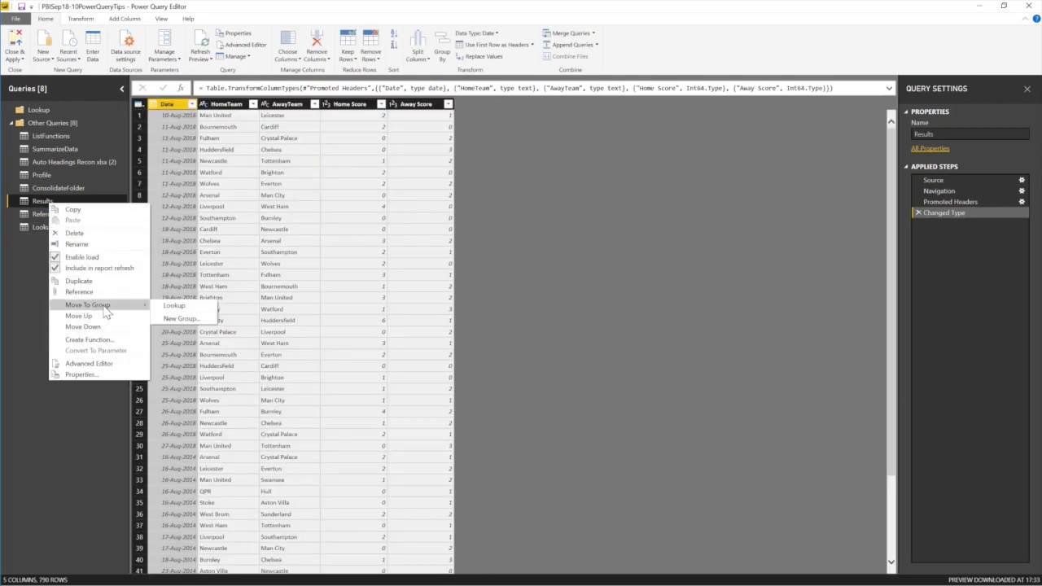
pyautogui.click(180, 309)
# Move the Referees query into the Lookup group.
pyautogui.click(44, 214)
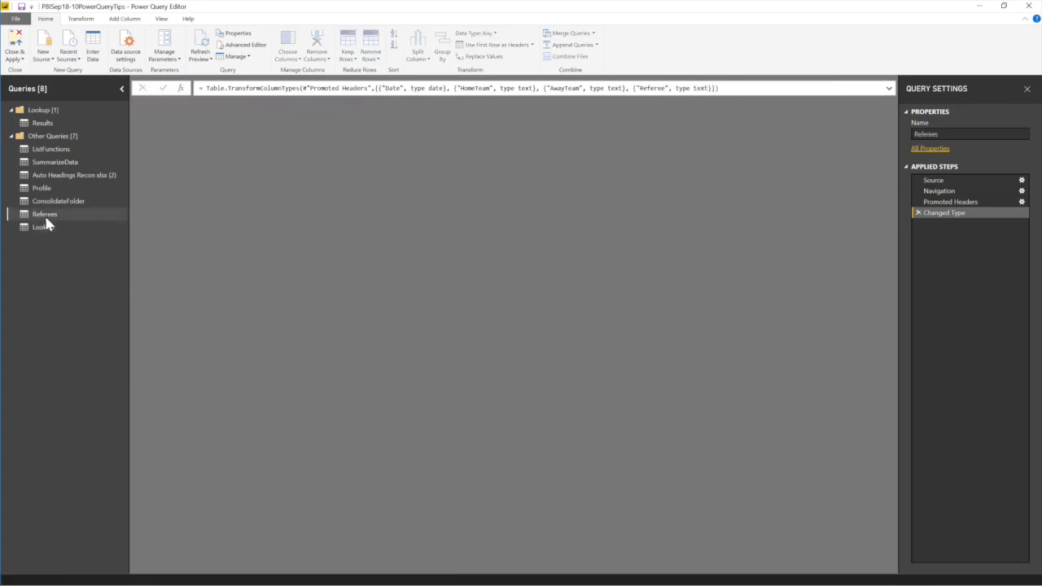
pyautogui.rightClick(71, 210)
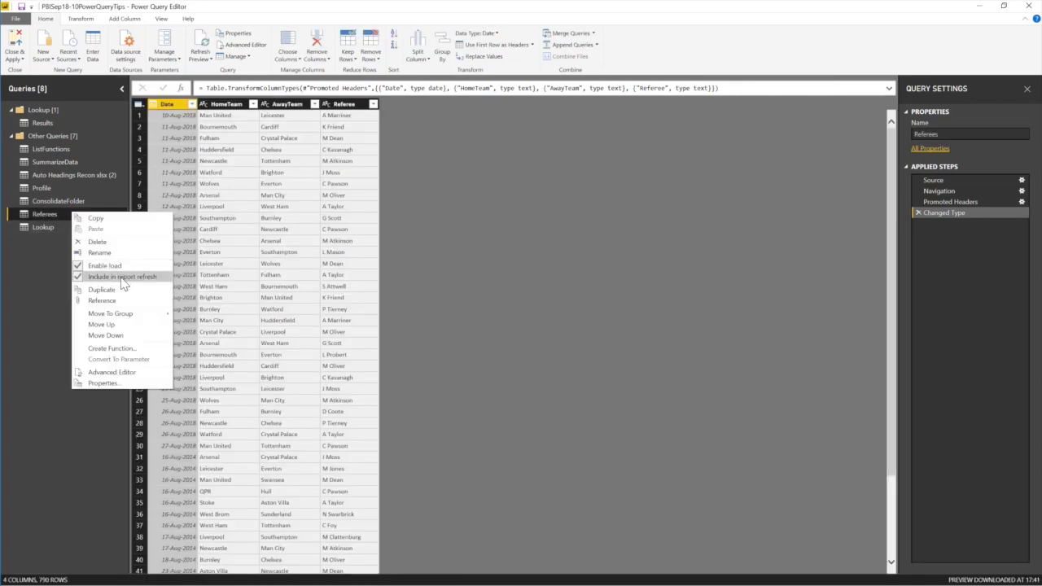
pyautogui.moveTo(119, 316)
pyautogui.click(185, 314)
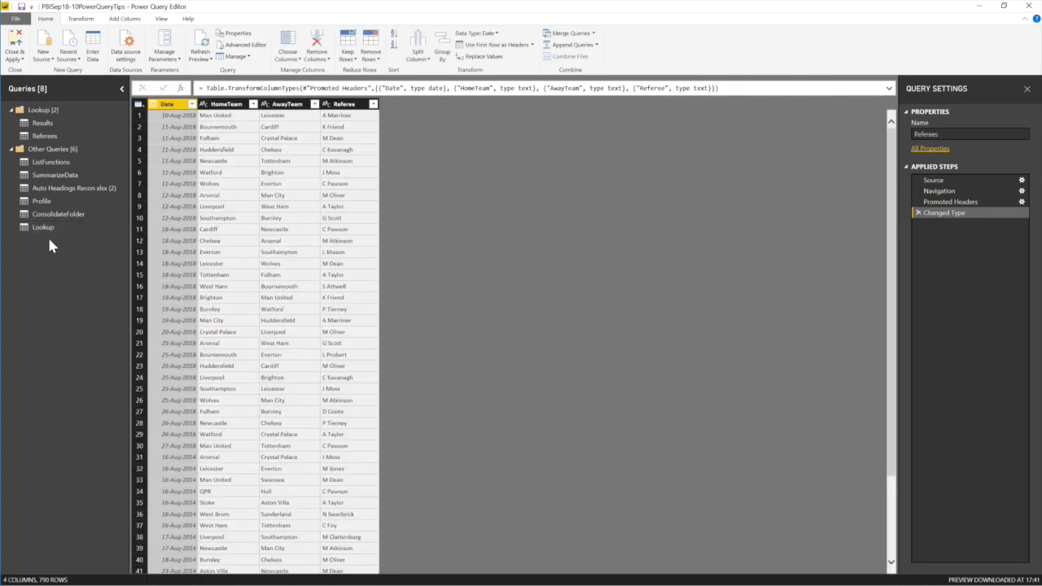
# Move the Lookup query into the Lookup group.
pyautogui.click(49, 225)
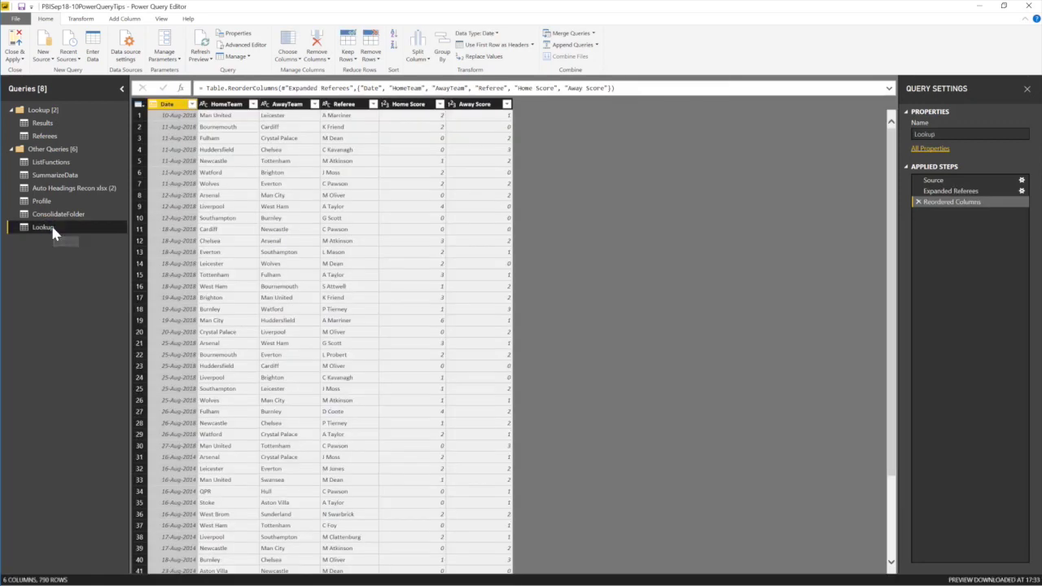
pyautogui.rightClick(50, 224)
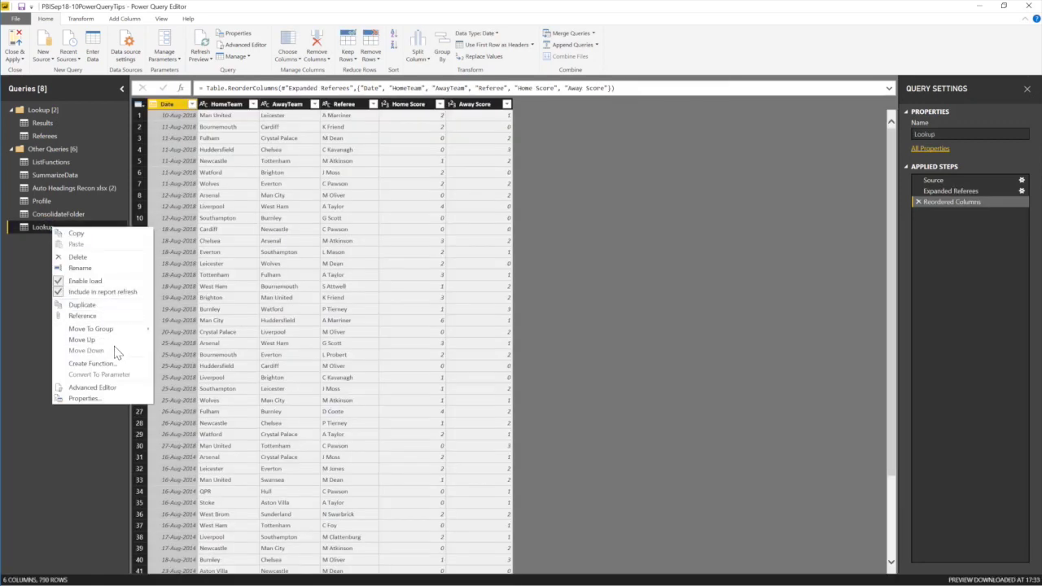
pyautogui.moveTo(122, 329)
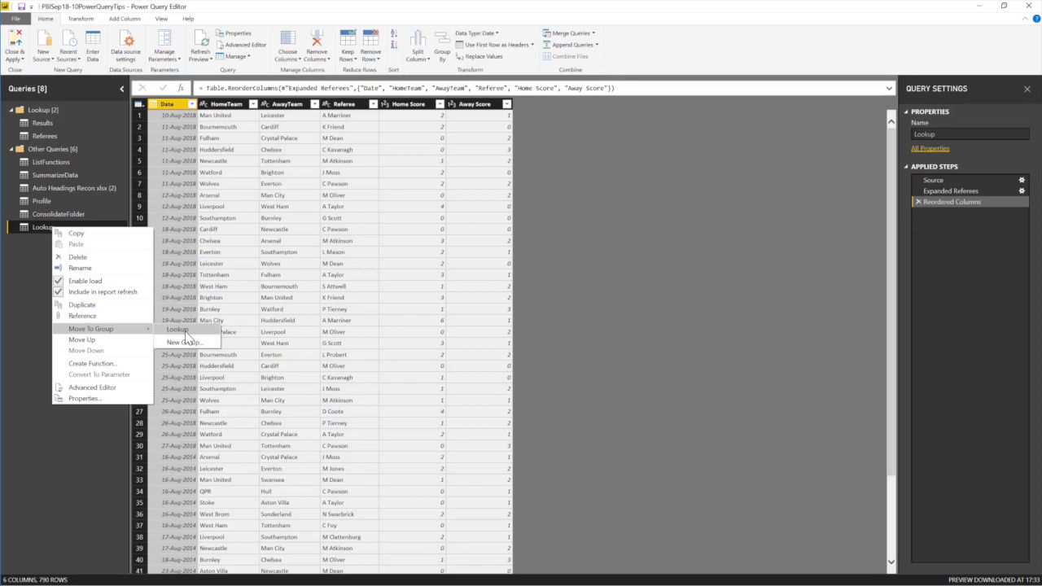
pyautogui.click(181, 331)
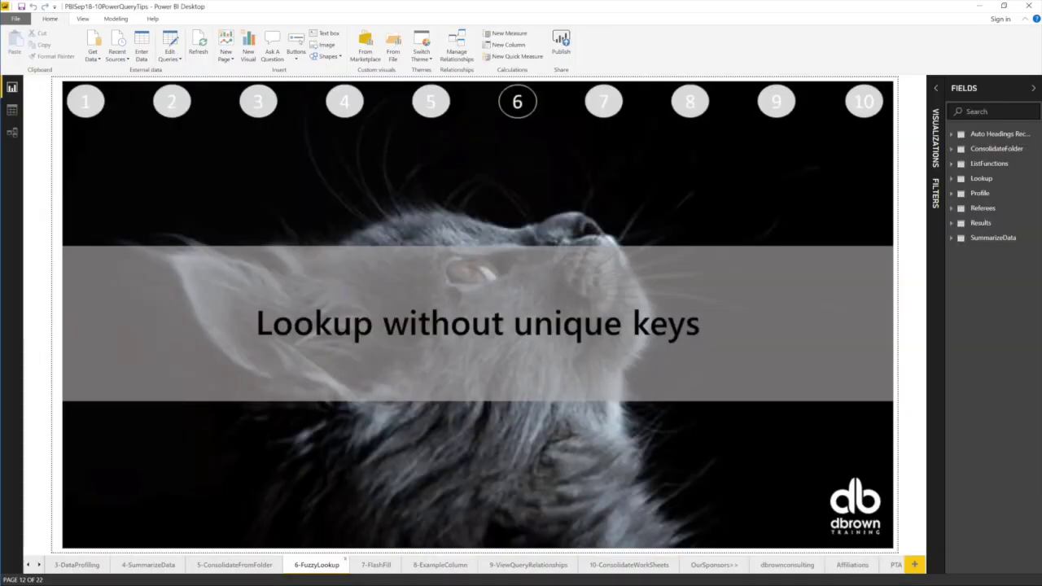
# Show the 7-FlashFill report page, then switch to the Excel Flashfill workbook.
pyautogui.keyDown('ctrl'); pyautogui.click(604, 101); pyautogui.keyUp('ctrl')
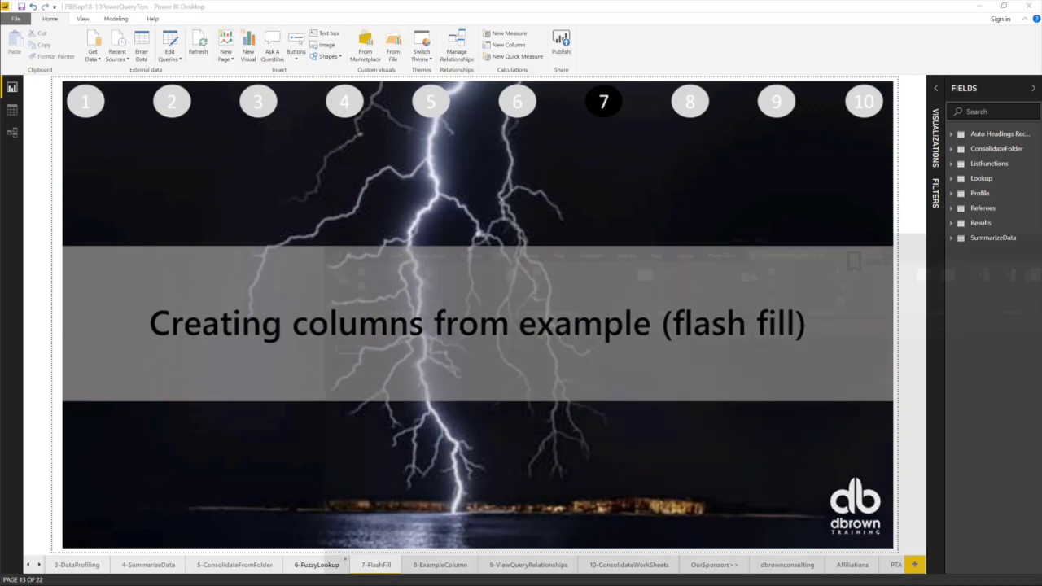
pyautogui.hotkey('alt', 'Tab')
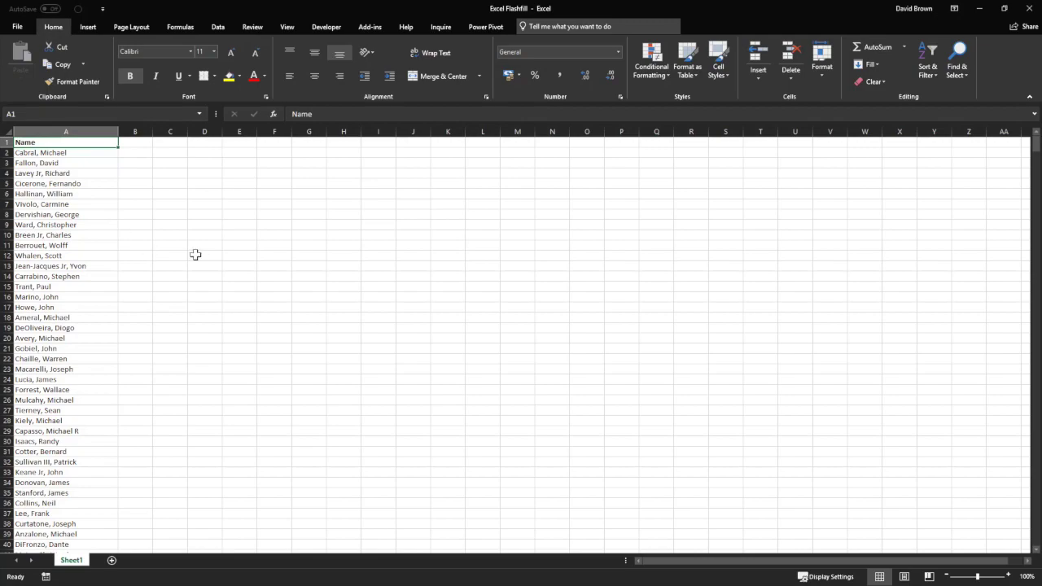
# Add 'Surname' in B1 and 'First Name' in C1, then begin a formula in B2.
pyautogui.scroll(5, 194, 253)
pyautogui.scroll(2, 194, 253)
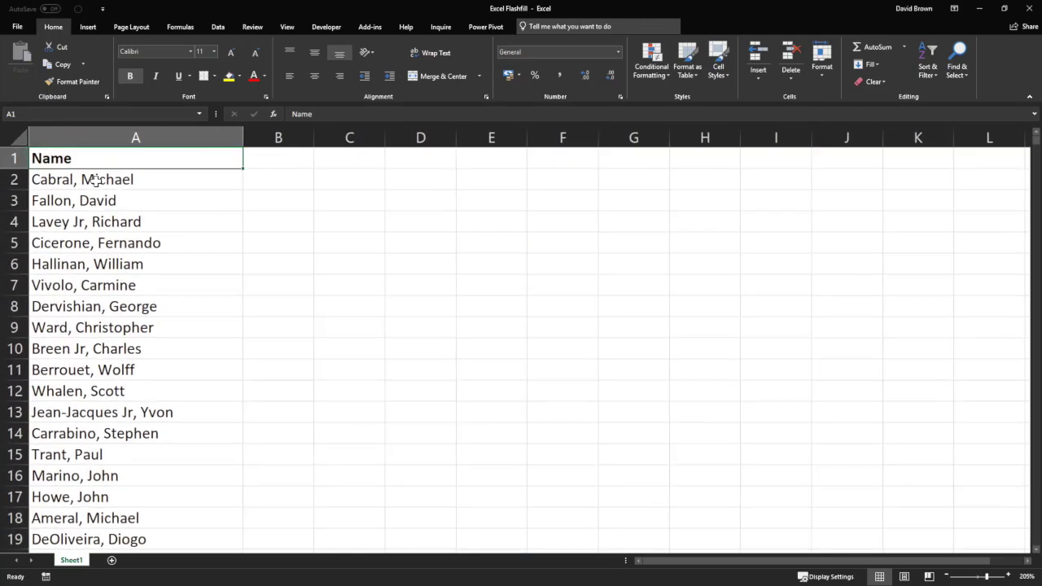
pyautogui.click(269, 156)
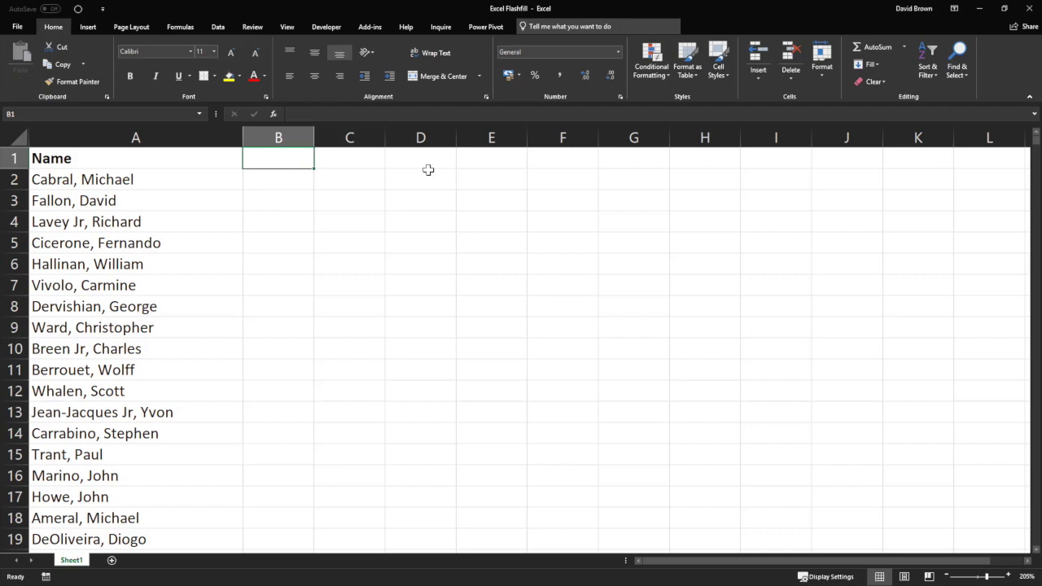
pyautogui.write('Surname')
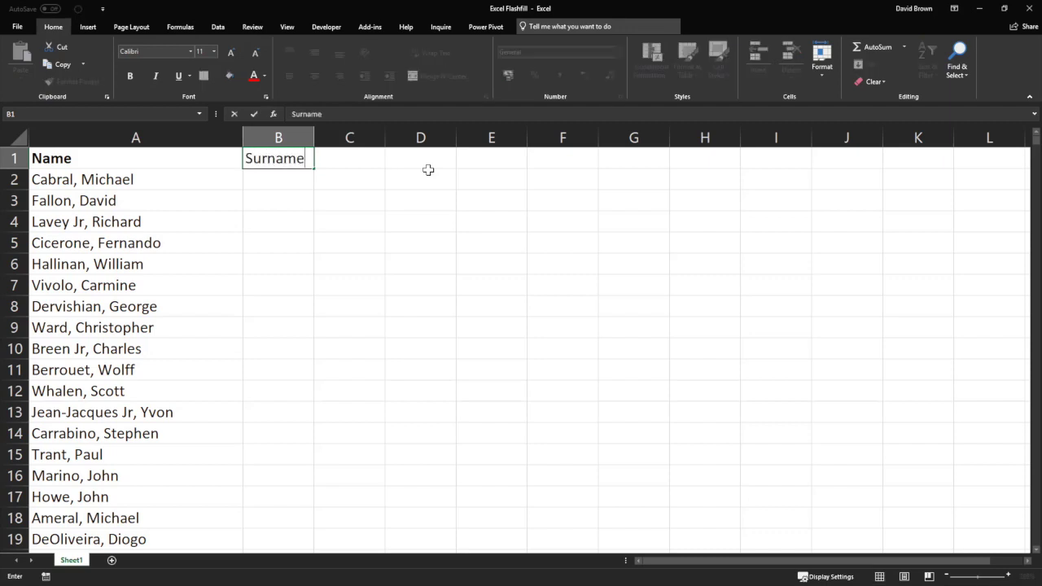
pyautogui.press('Return')
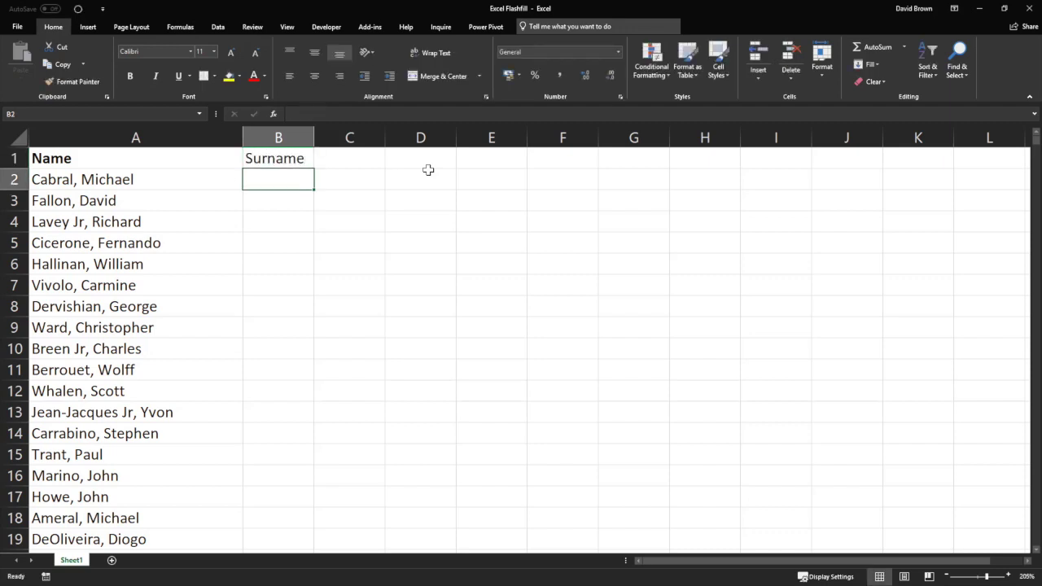
pyautogui.press('Up')
pyautogui.press('Right')
pyautogui.write('Fir')
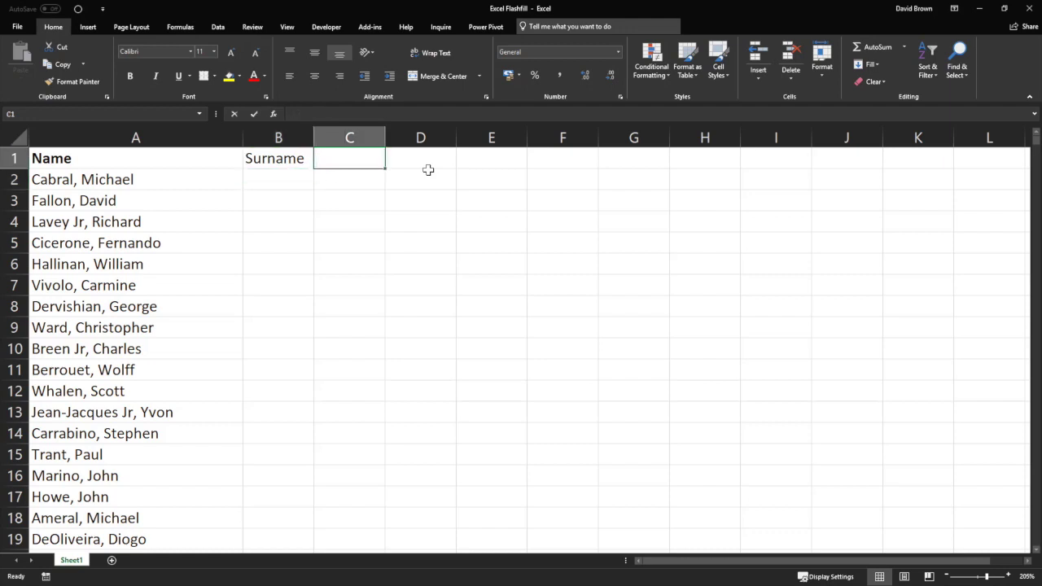
pyautogui.write('st Name')
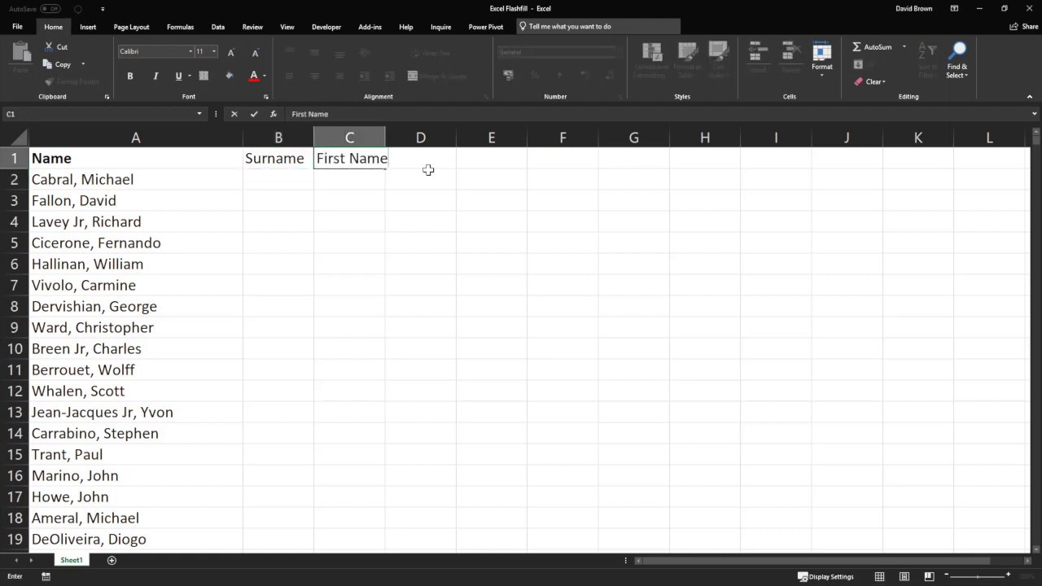
pyautogui.press('Return')
pyautogui.press('Left')
pyautogui.press('Left')
pyautogui.press('Right')
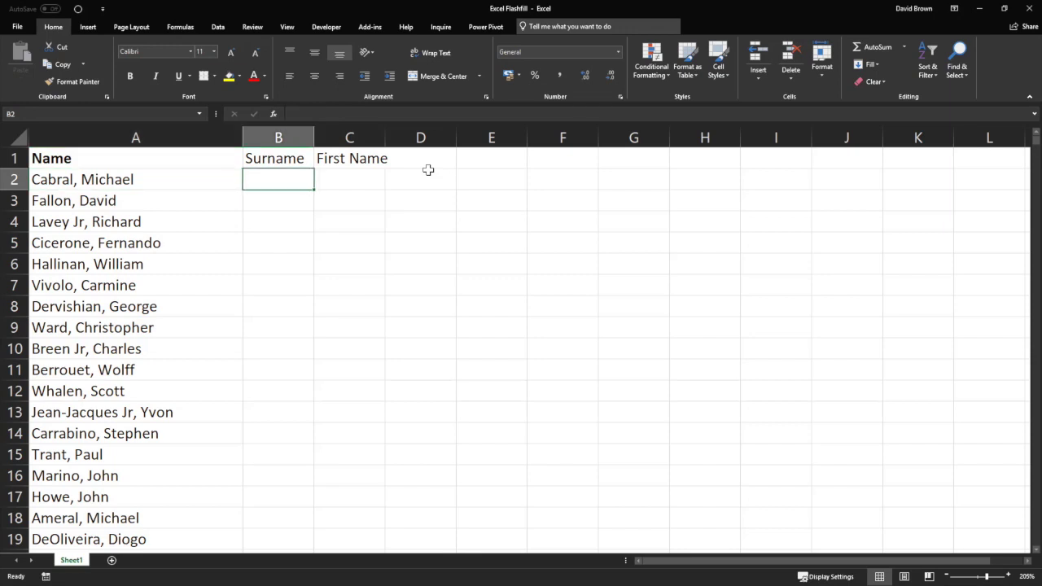
pyautogui.write('=')
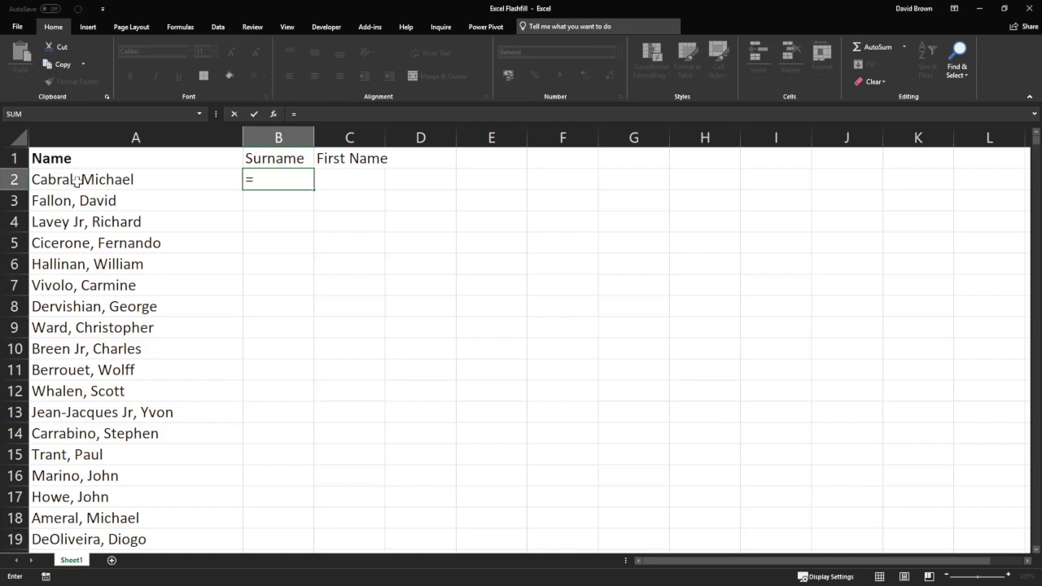
# Enter =SEARCH(",",A2) in B2 to find the comma position in the name.
pyautogui.write('search')
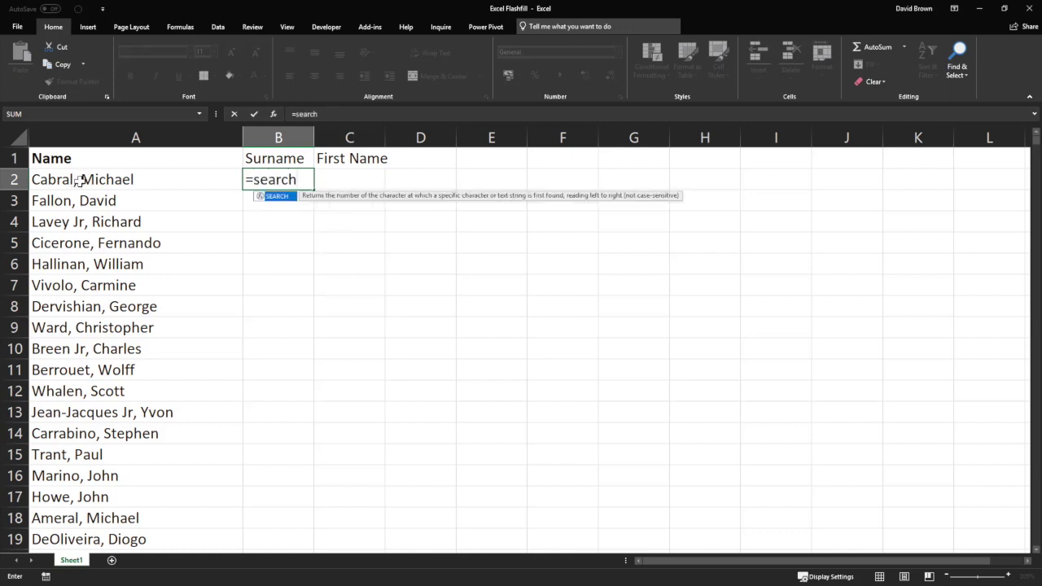
pyautogui.press('Tab')
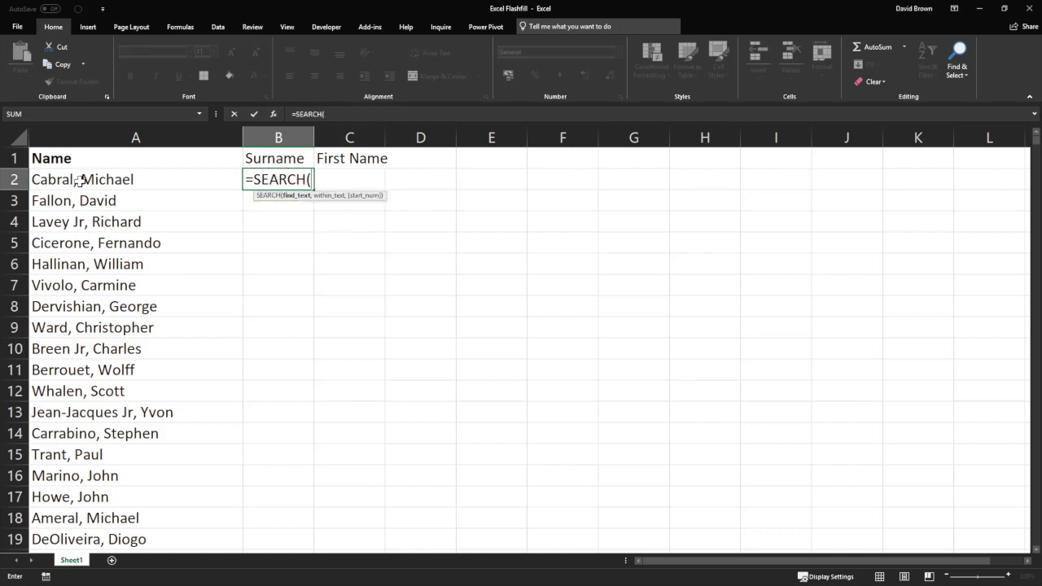
pyautogui.write('",",')
pyautogui.click(79, 180)
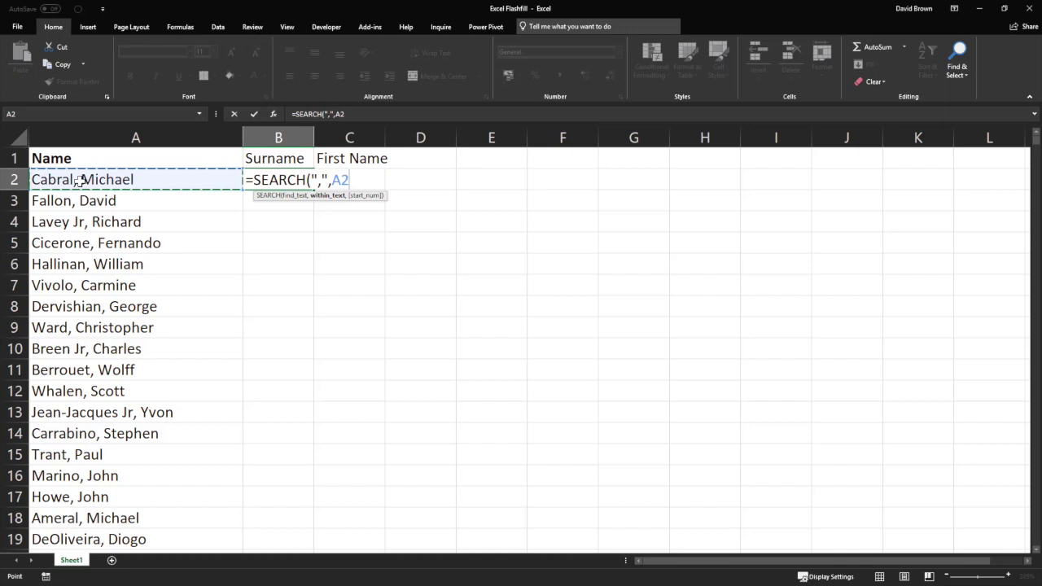
pyautogui.write(')')
pyautogui.press('Return')
pyautogui.press('Up')
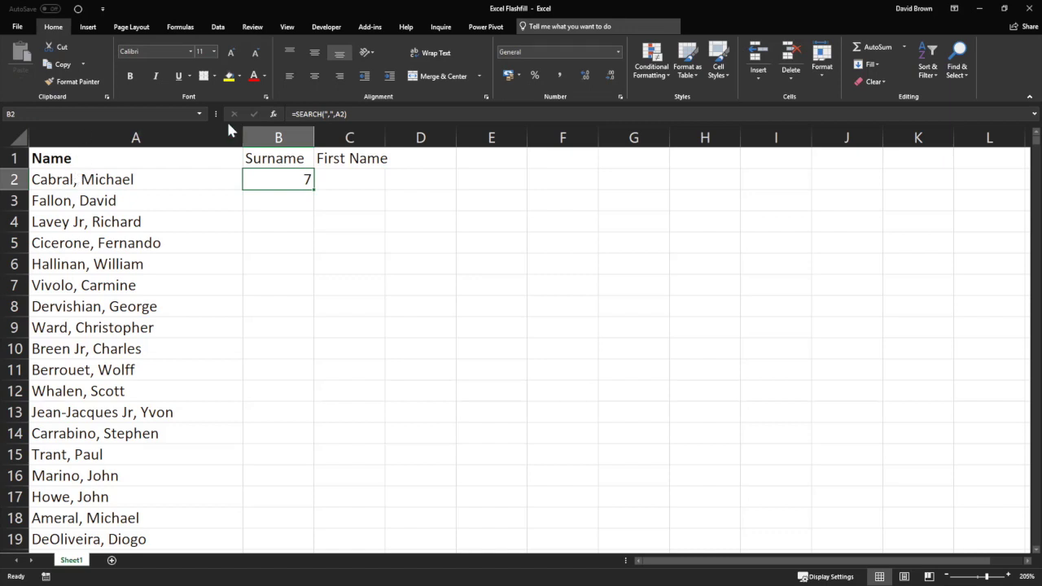
# Fill the comma-position formula down from B2 to B9 and check the results.
pyautogui.moveTo(317, 191); pyautogui.dragTo(318, 281)
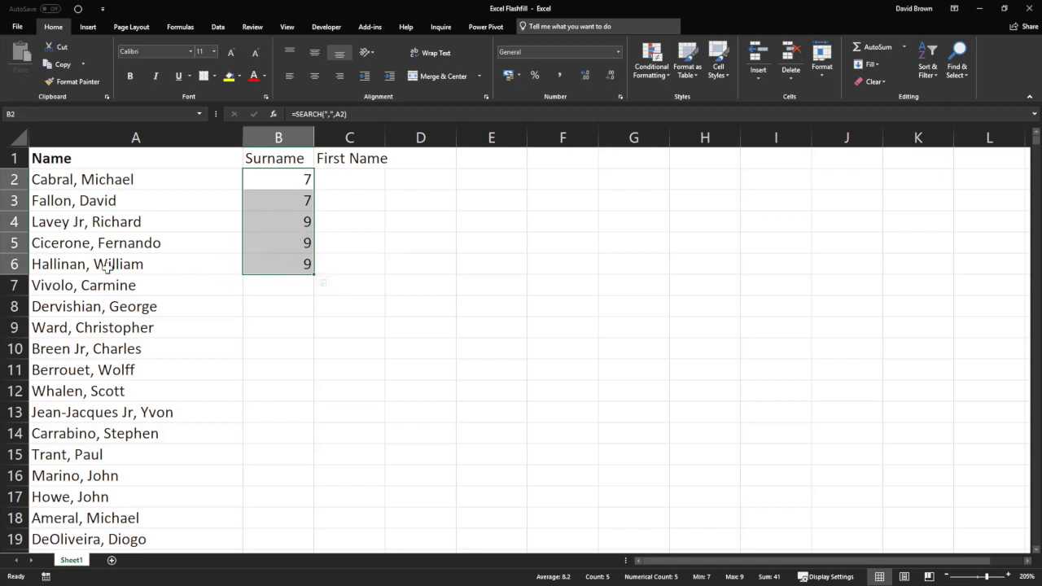
pyautogui.click(277, 264)
pyautogui.moveTo(312, 272); pyautogui.dragTo(256, 284)
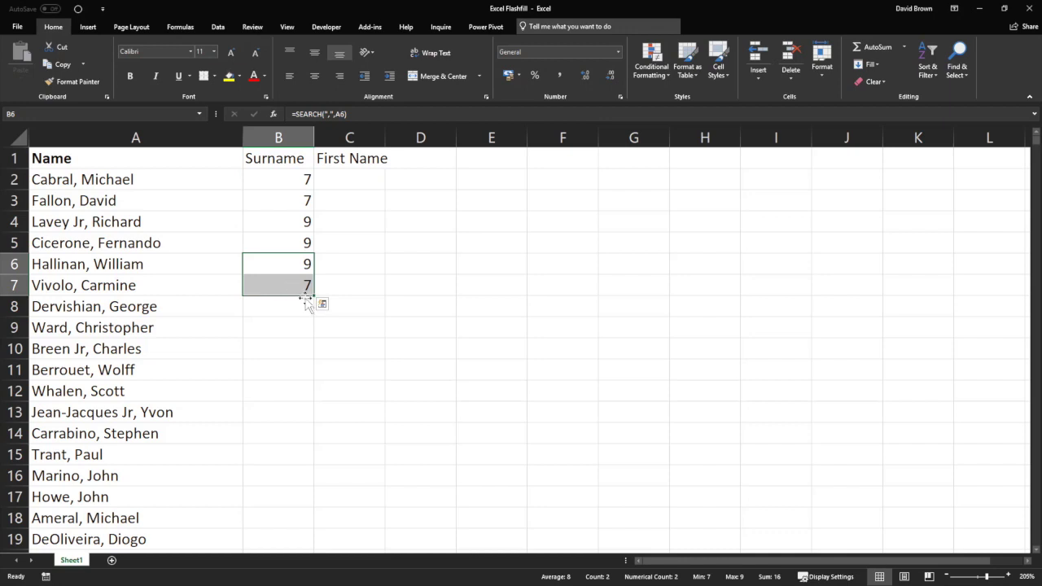
pyautogui.click(288, 280)
pyautogui.moveTo(314, 308); pyautogui.dragTo(316, 334)
pyautogui.click(302, 306)
pyautogui.click(297, 328)
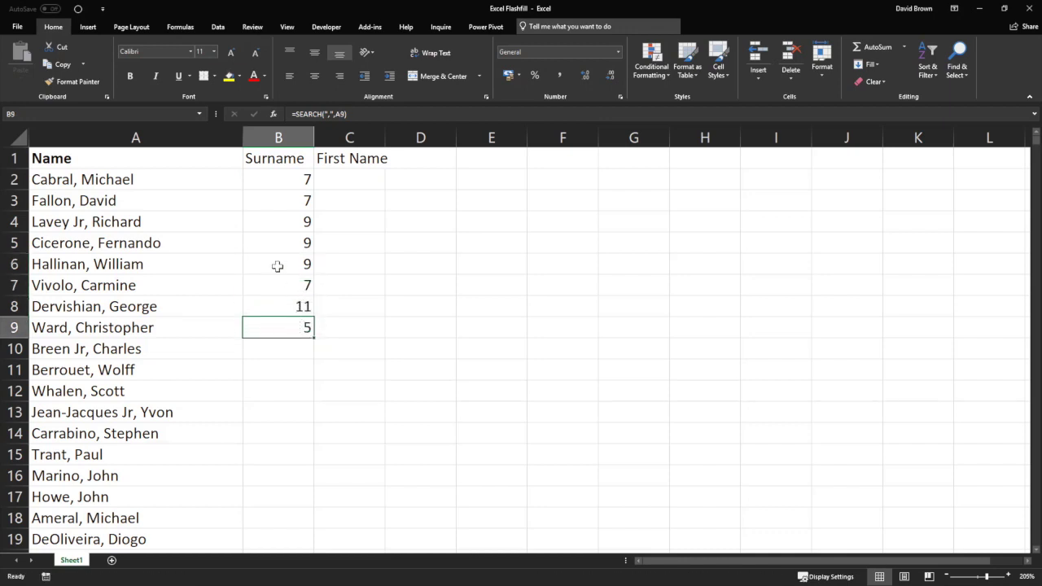
pyautogui.click(285, 180)
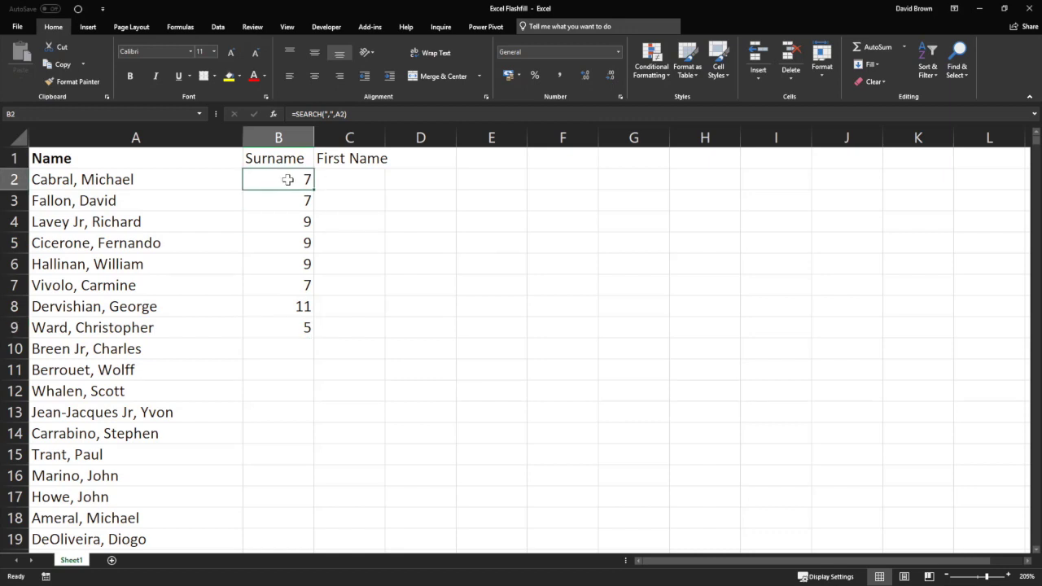
# Change B2 to =LEFT(A2,SEARCH(",",A2)-1), fill it to B9, autofit column B, then clear it.
pyautogui.doubleClick(287, 180)
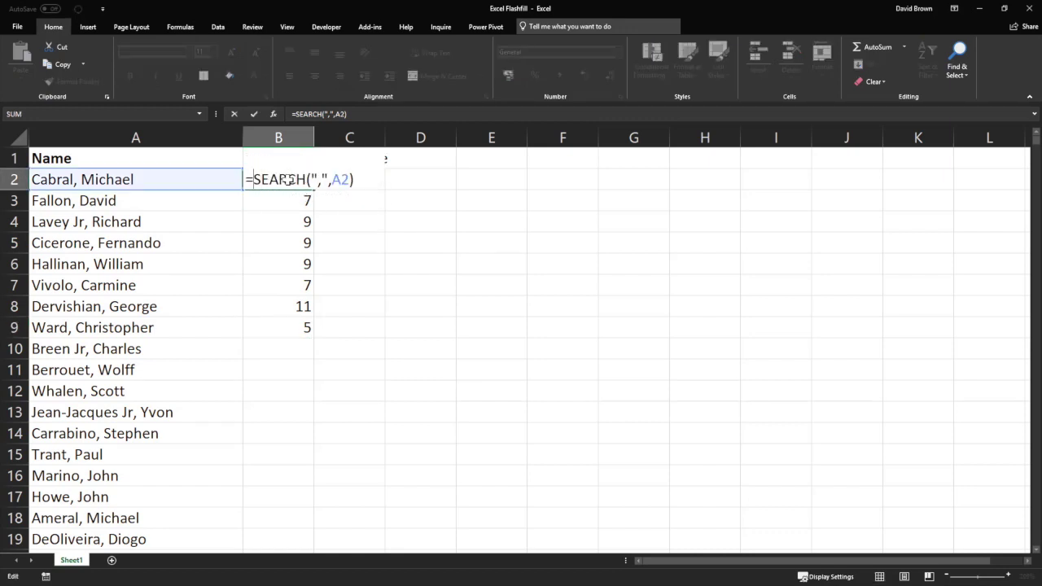
pyautogui.write('left')
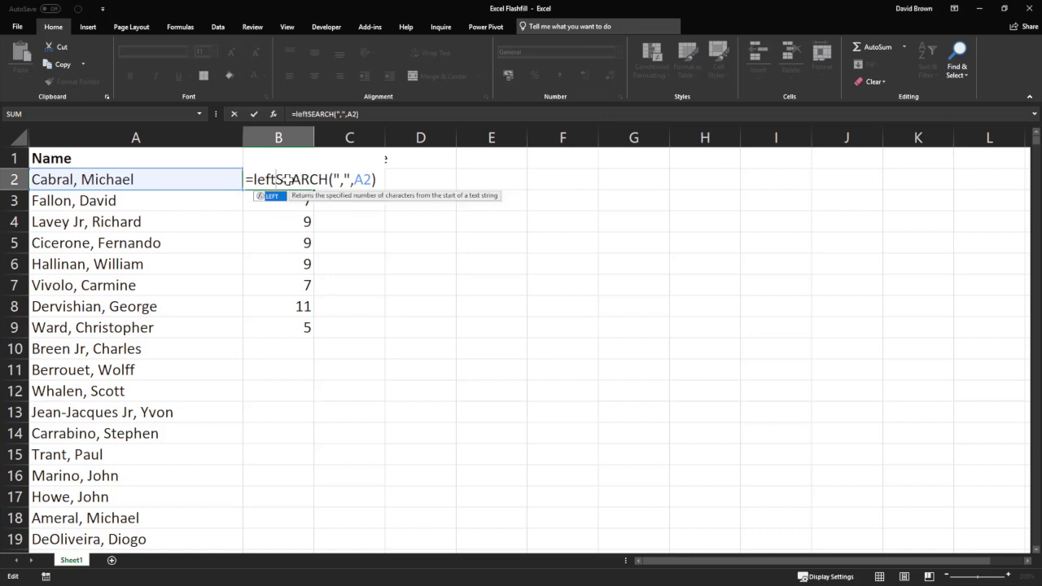
pyautogui.write('(')
pyautogui.click(166, 180)
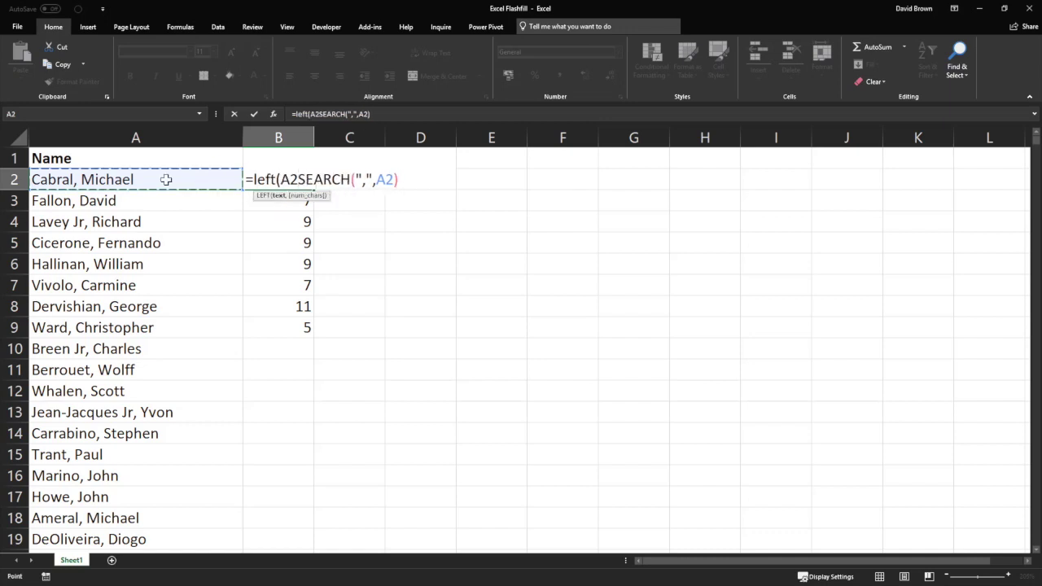
pyautogui.write(',')
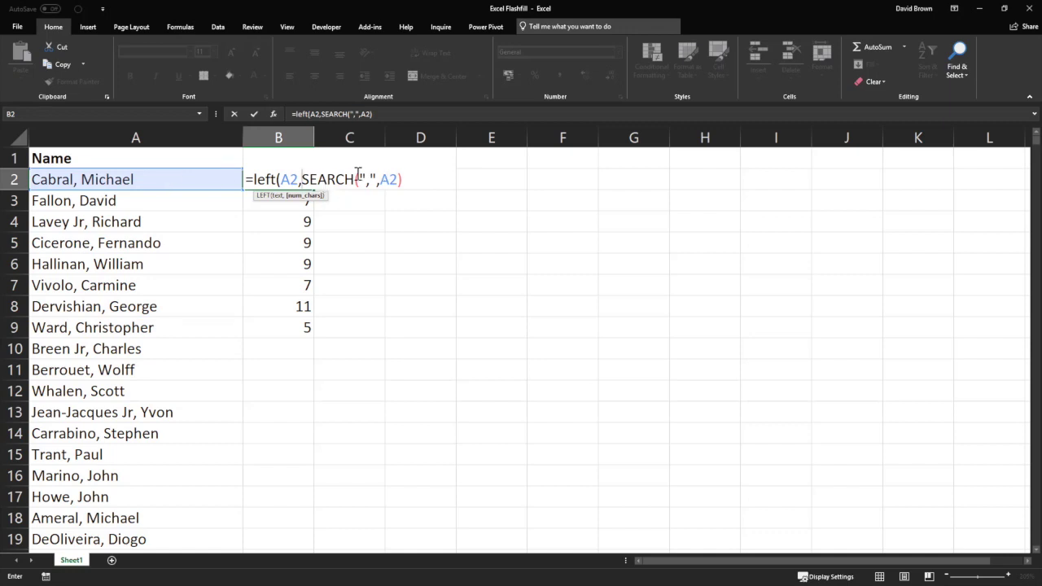
pyautogui.click(408, 181)
pyautogui.write('-1)')
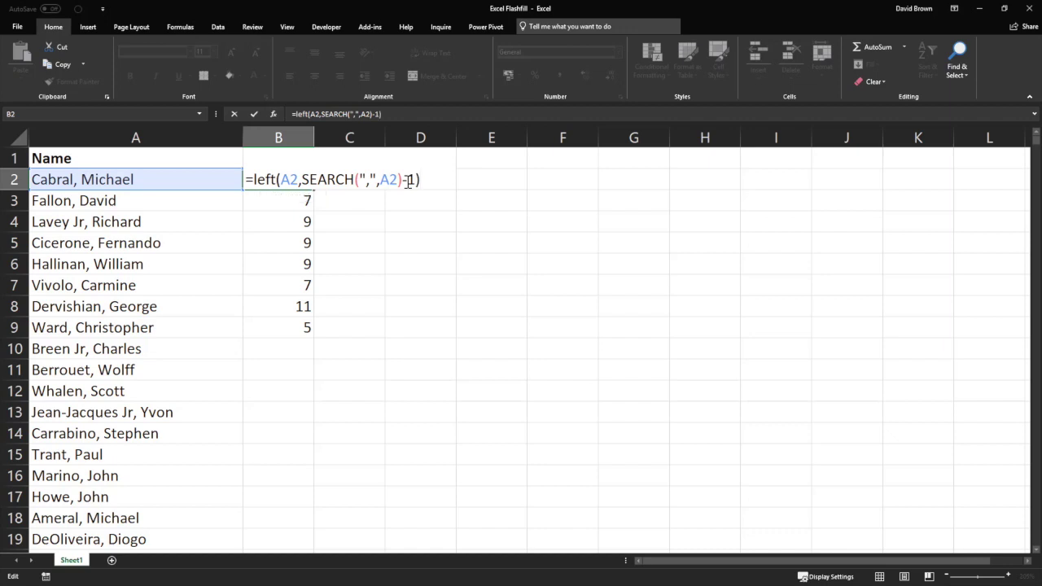
pyautogui.press('Return')
pyautogui.press('Up')
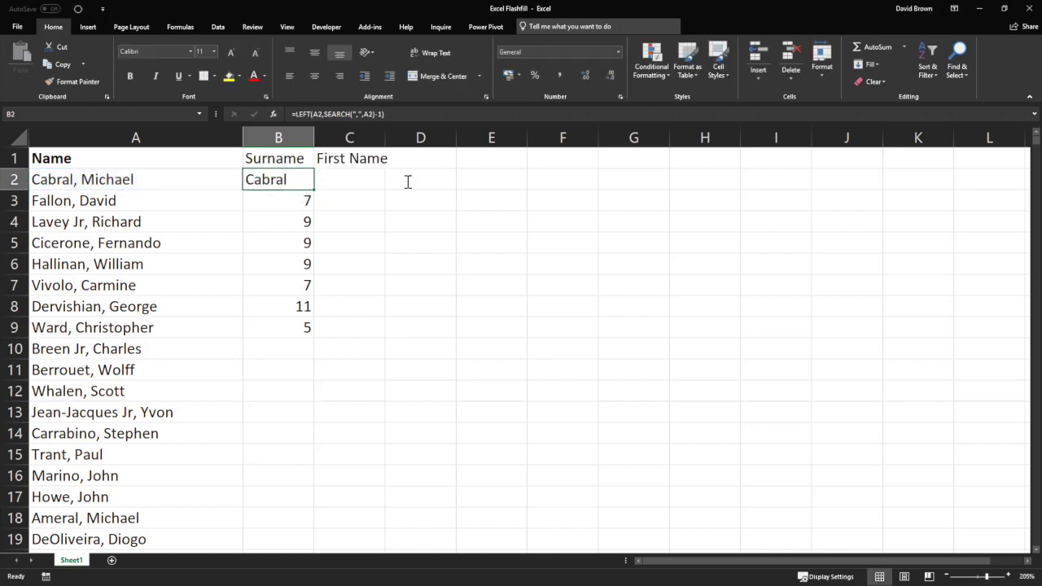
pyautogui.moveTo(315, 191); pyautogui.dragTo(318, 340)
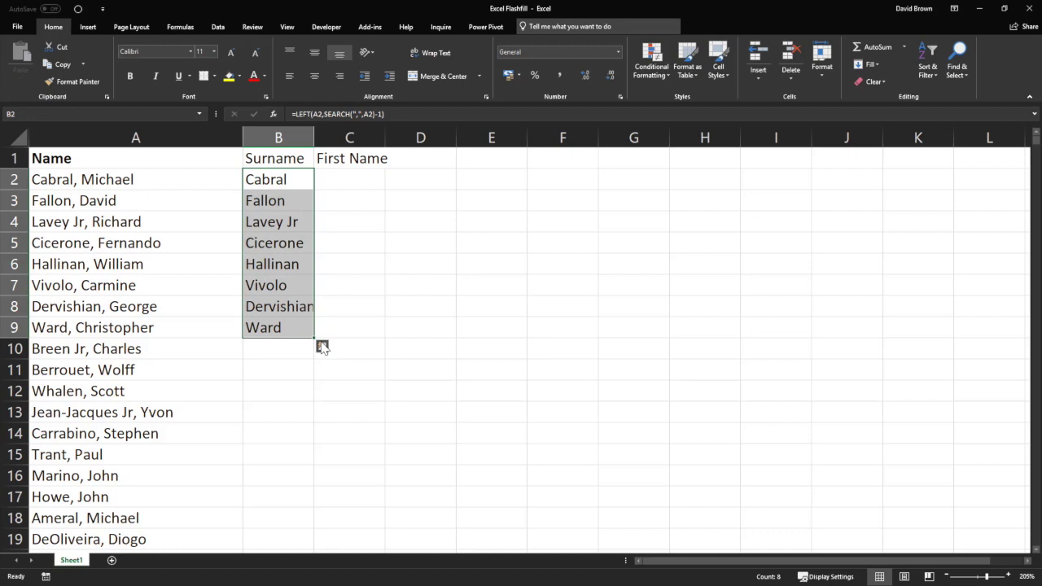
pyautogui.doubleClick(314, 138)
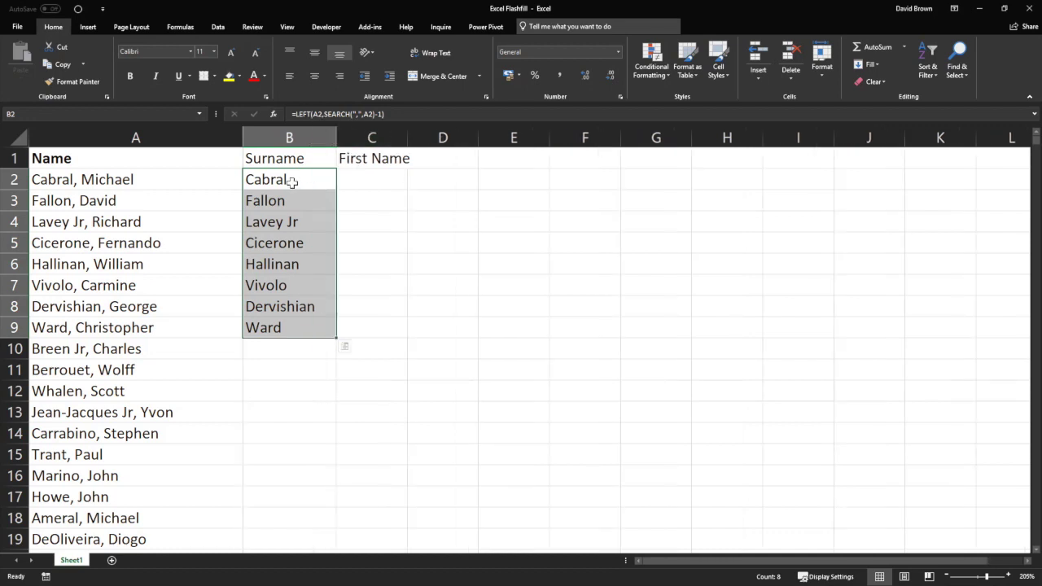
pyautogui.press('Delete')
pyautogui.click(291, 183)
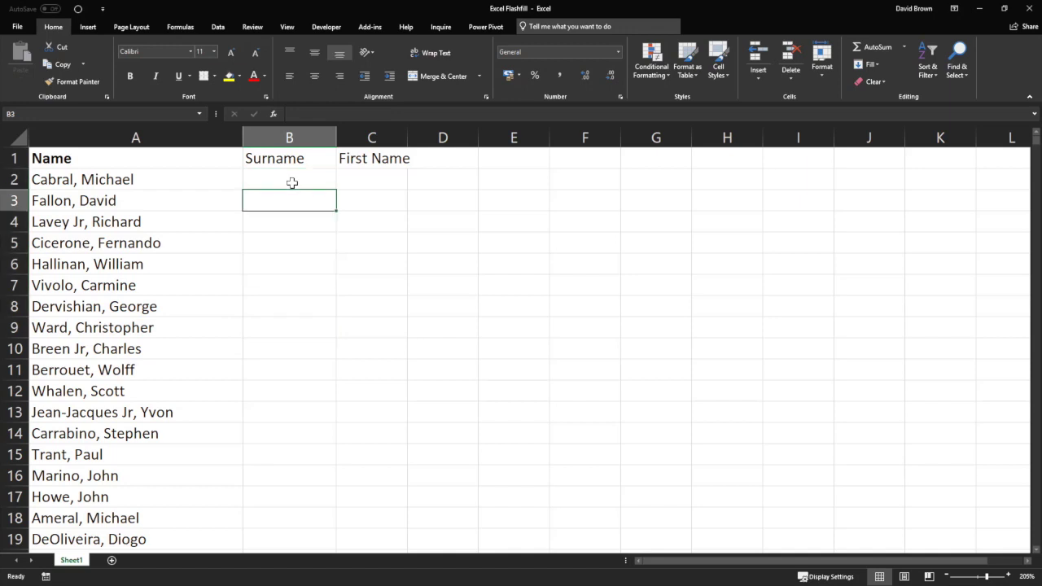
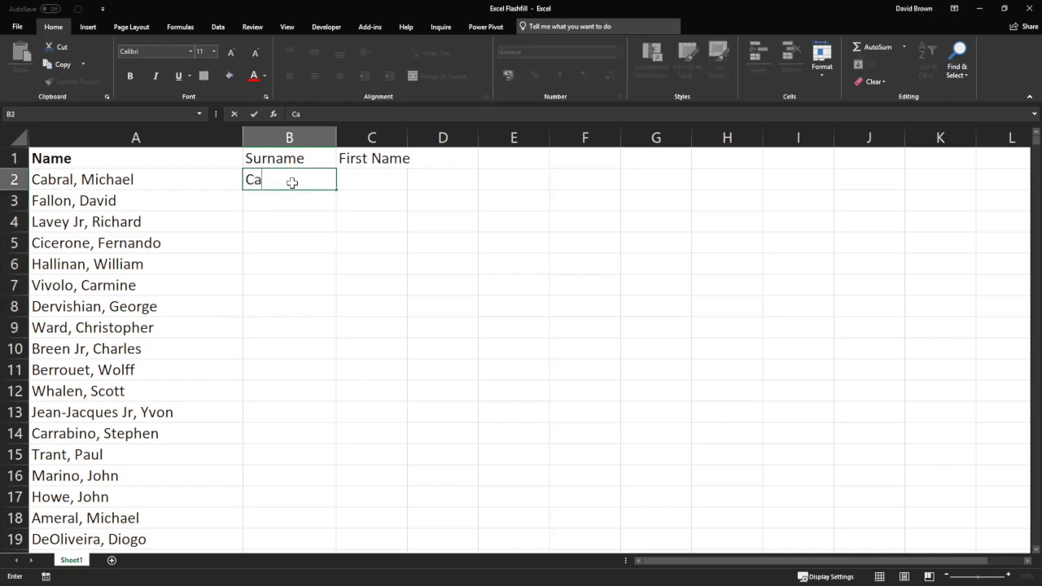
pyautogui.press('Return')
pyautogui.write('Fa')
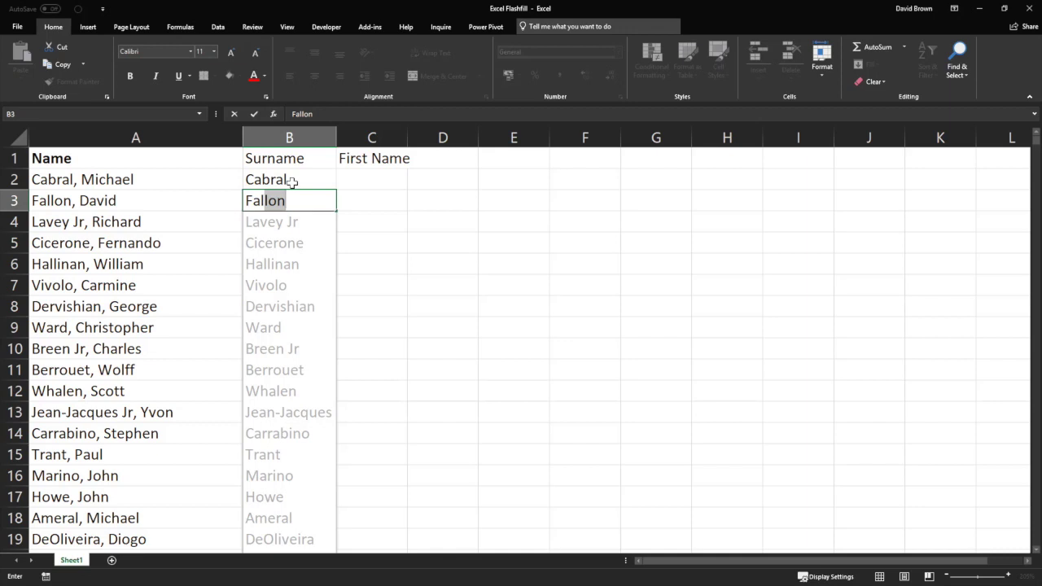
pyautogui.press('Return')
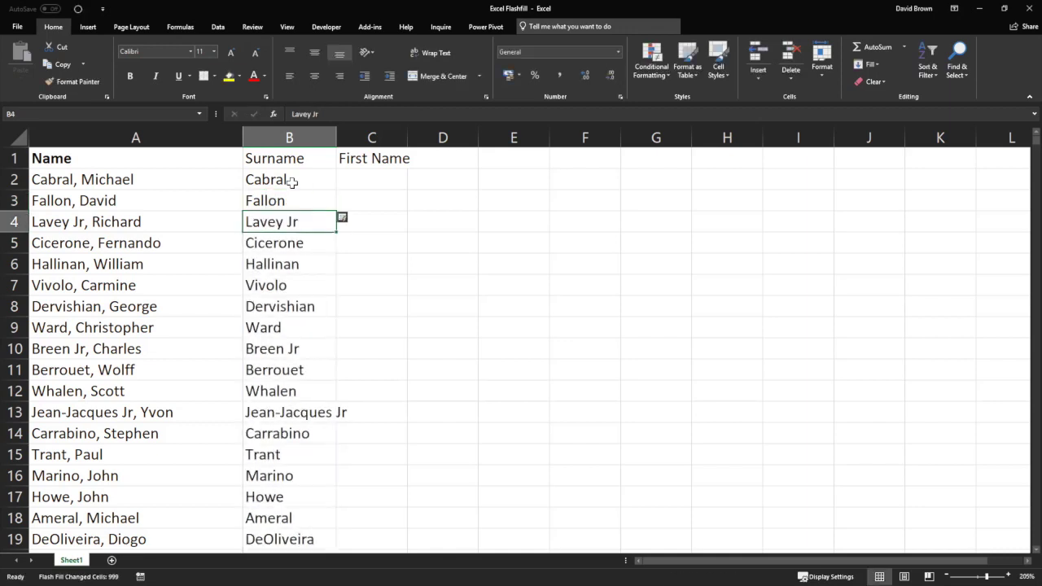
pyautogui.press('Up')
pyautogui.press('Up')
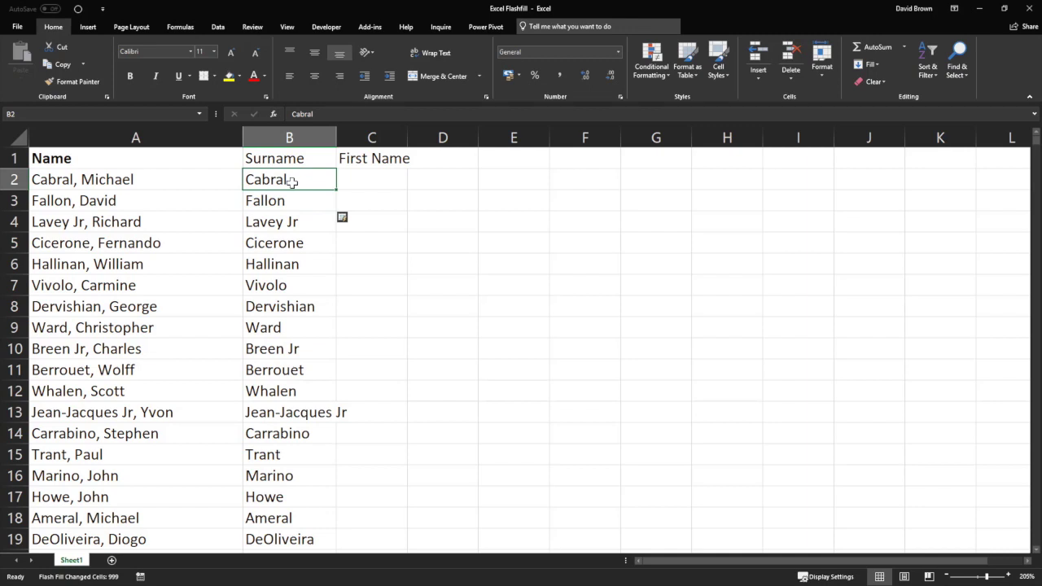
pyautogui.press('Right')
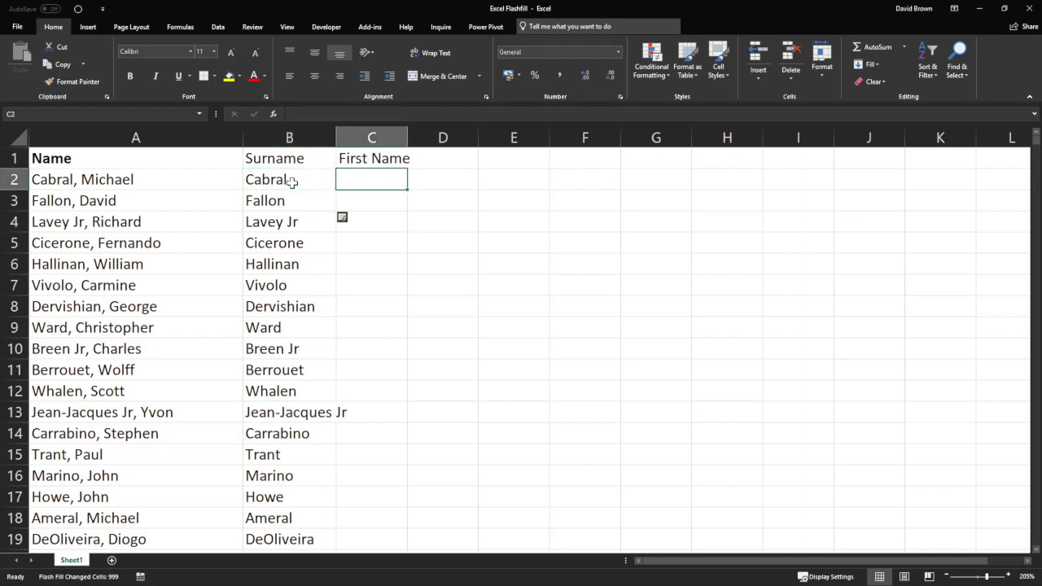
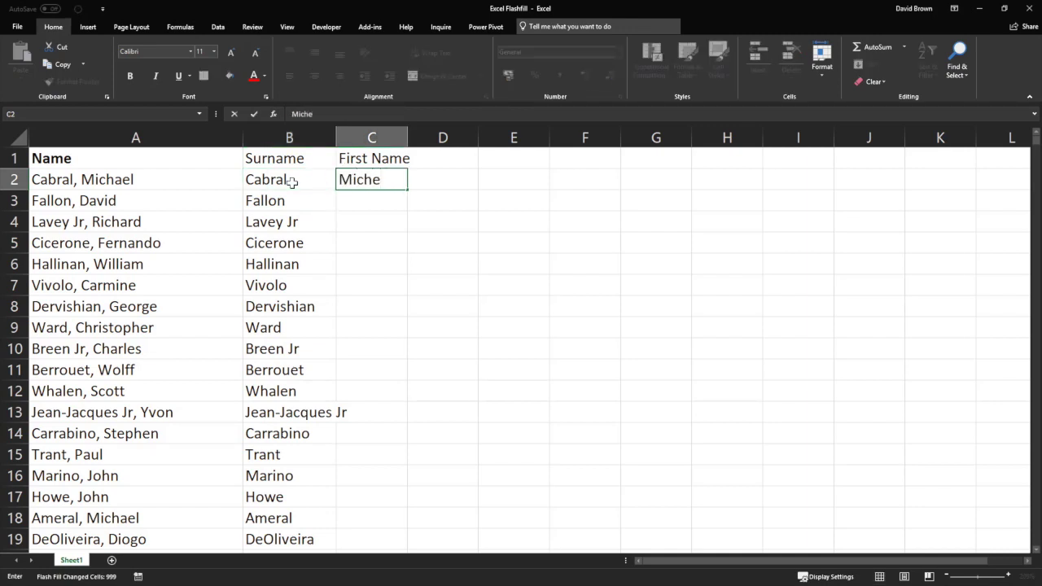
pyautogui.press('Return')
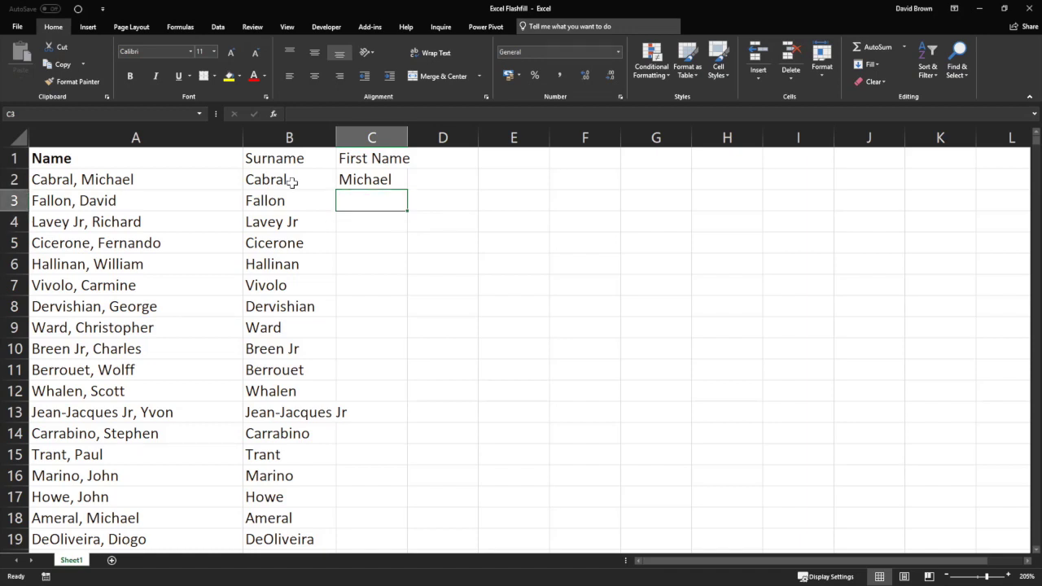
pyautogui.press('Up')
pyautogui.press('Down')
pyautogui.hotkey('ctrl', 'e')
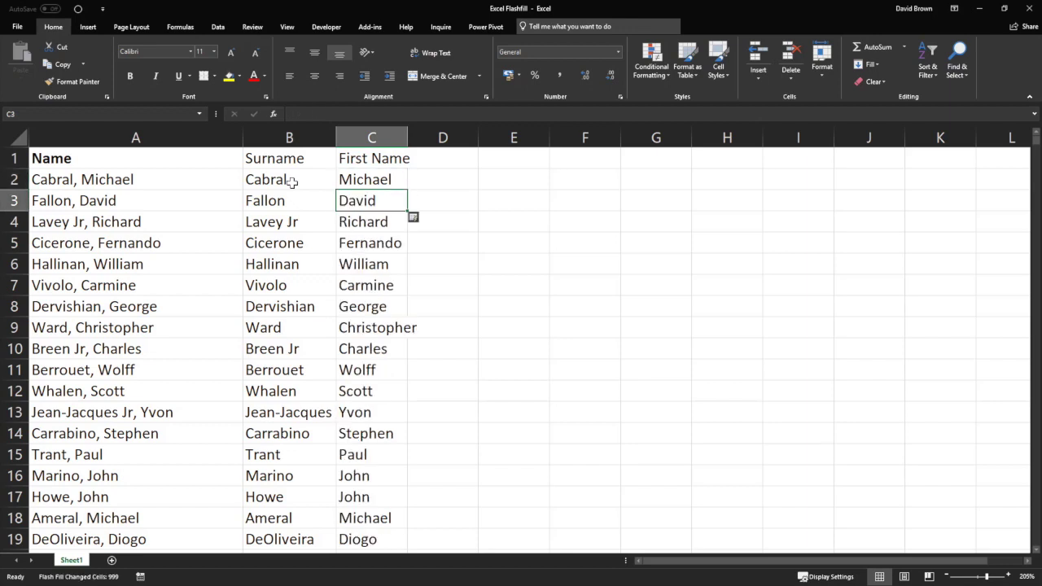
# Toggle bold formatting on the row 1 header cells.
pyautogui.moveTo(174, 161); pyautogui.dragTo(366, 162)
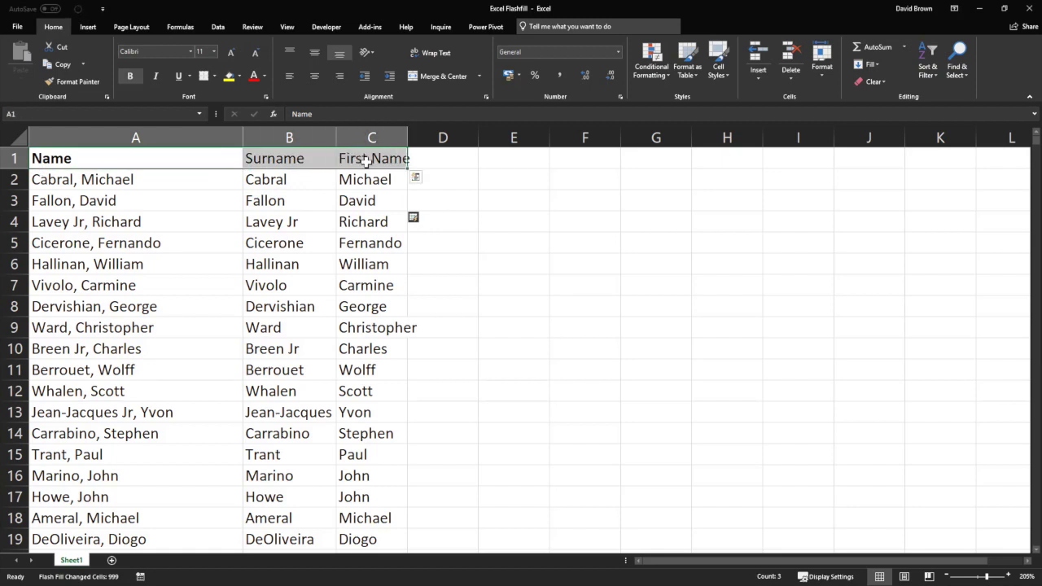
pyautogui.hotkey('ctrl', 'b')
pyautogui.hotkey('ctrl', 'b')
pyautogui.click(284, 180)
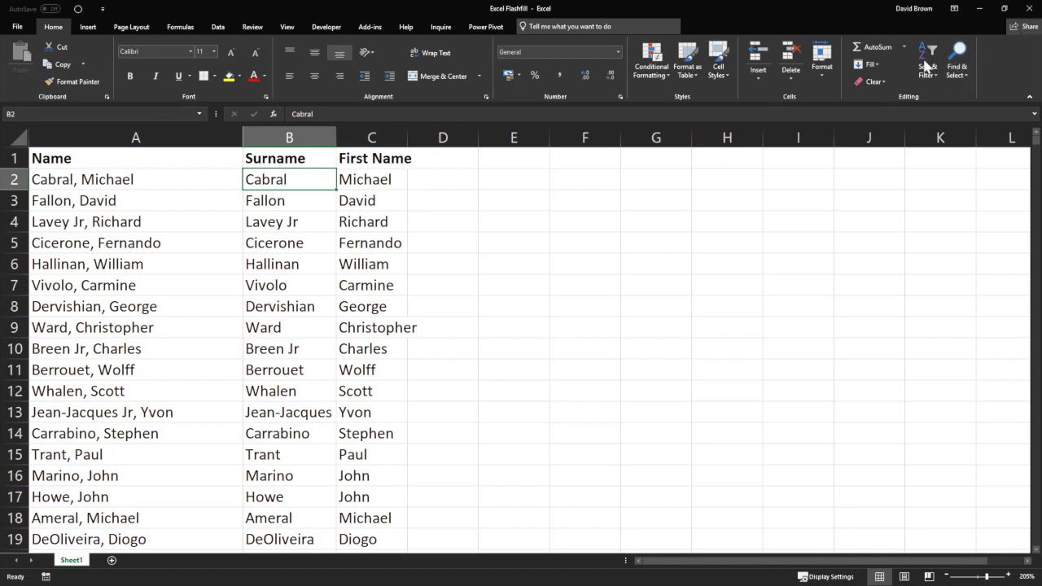
pyautogui.click(348, 180)
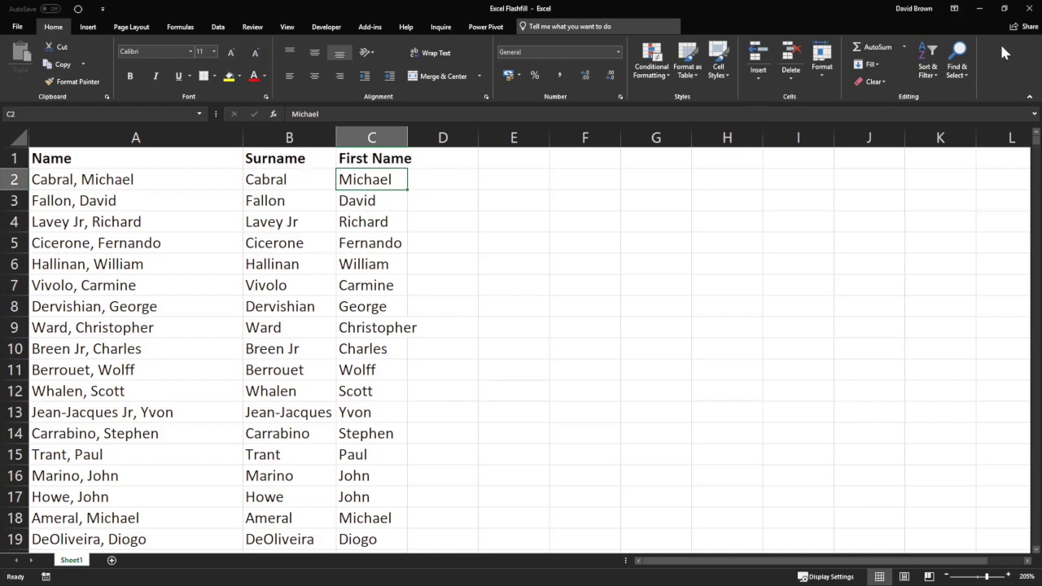
# Close the Flashfill workbook without saving, then close the empty Book1 window.
pyautogui.click(1029, 8)
pyautogui.click(520, 311)
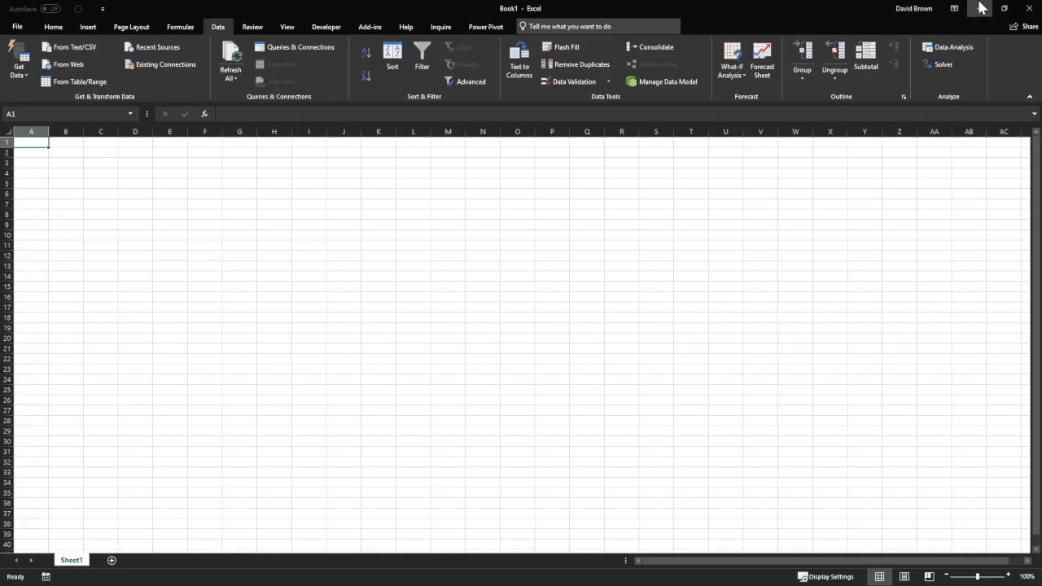
pyautogui.click(980, 7)
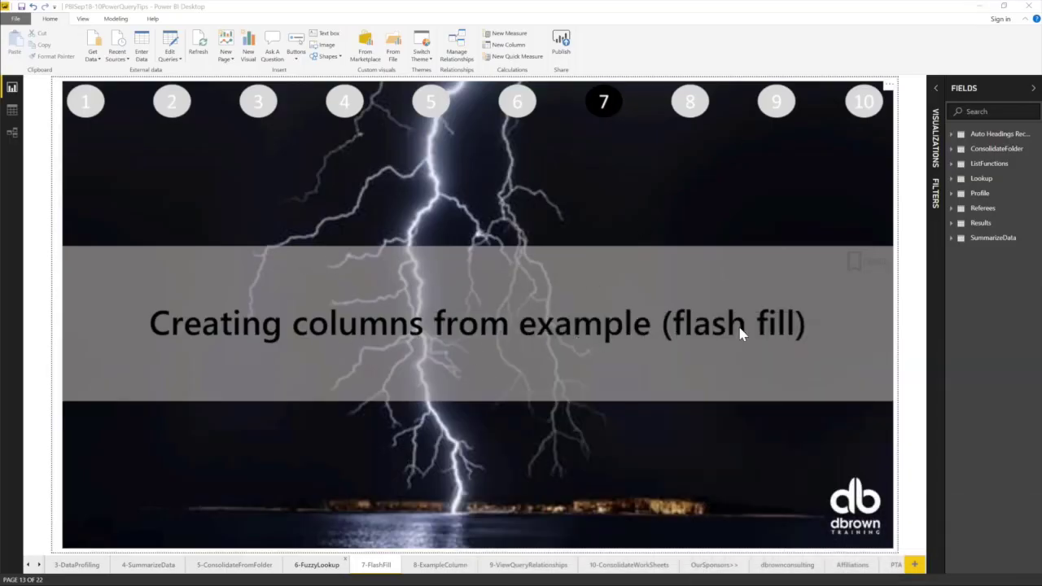
# Open Power Query Editor and duplicate the Auto Headings Recon xlsx (2) query.
pyautogui.click(173, 60)
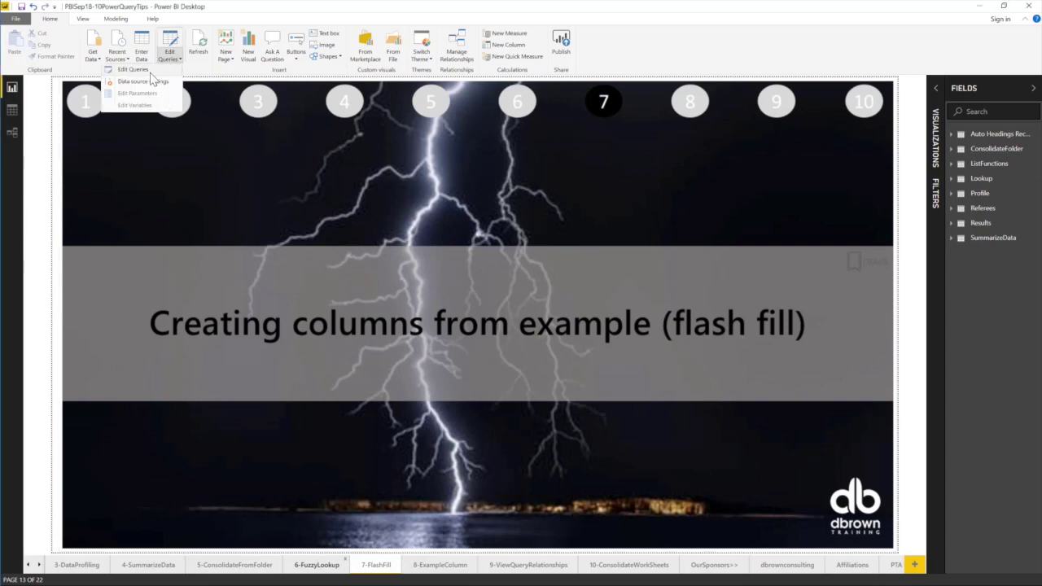
pyautogui.click(151, 71)
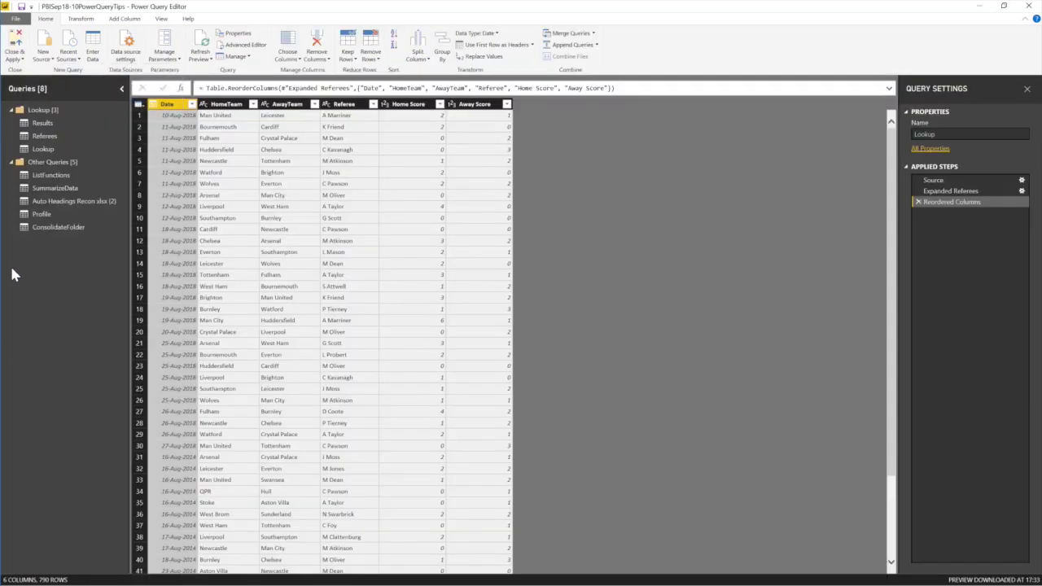
pyautogui.click(73, 203)
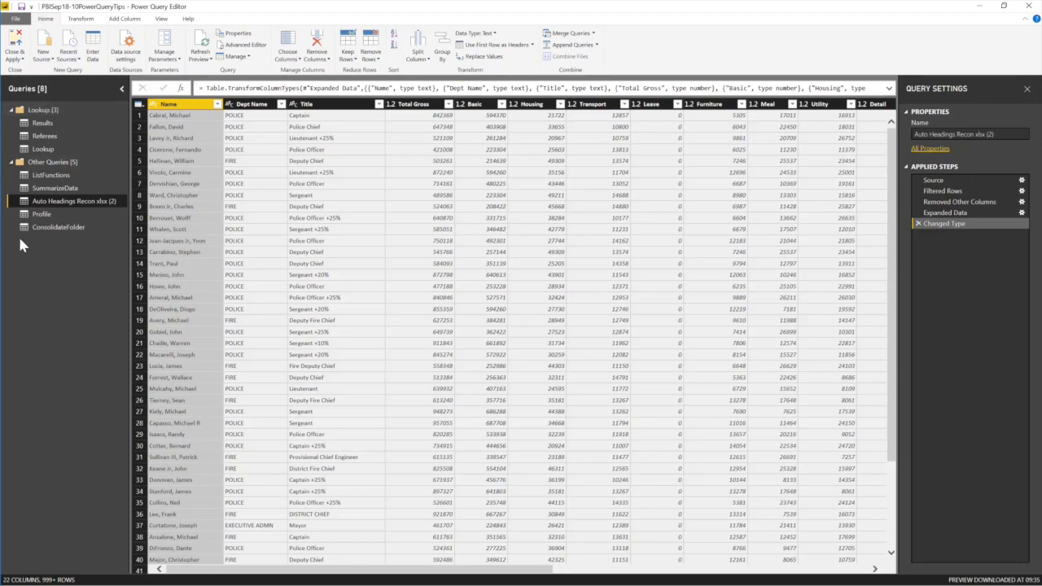
pyautogui.rightClick(78, 208)
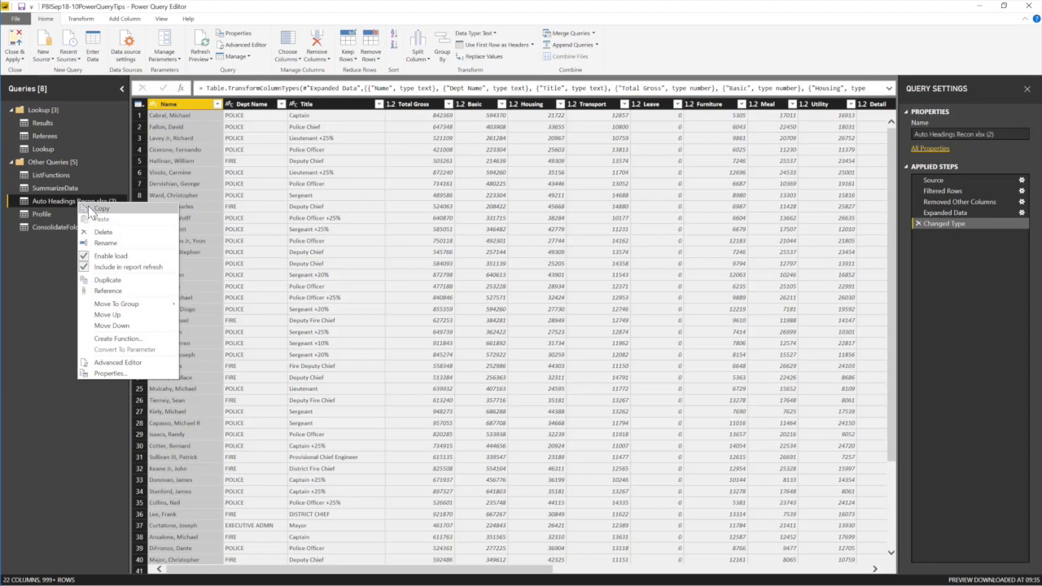
pyautogui.click(129, 281)
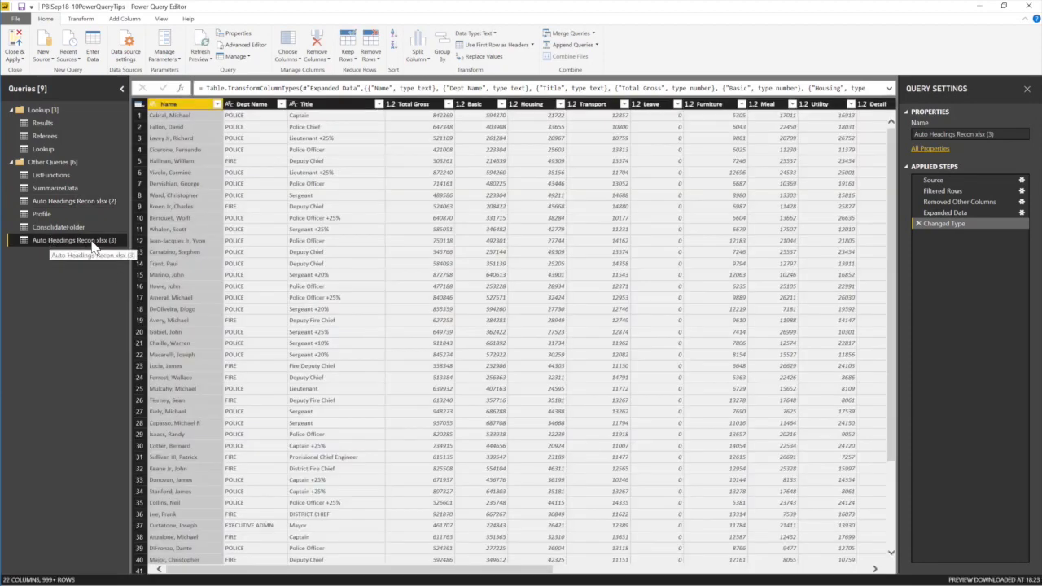
# Name the duplicated query 'FlashFill' and show the Add Column ribbon.
pyautogui.click(1018, 134)
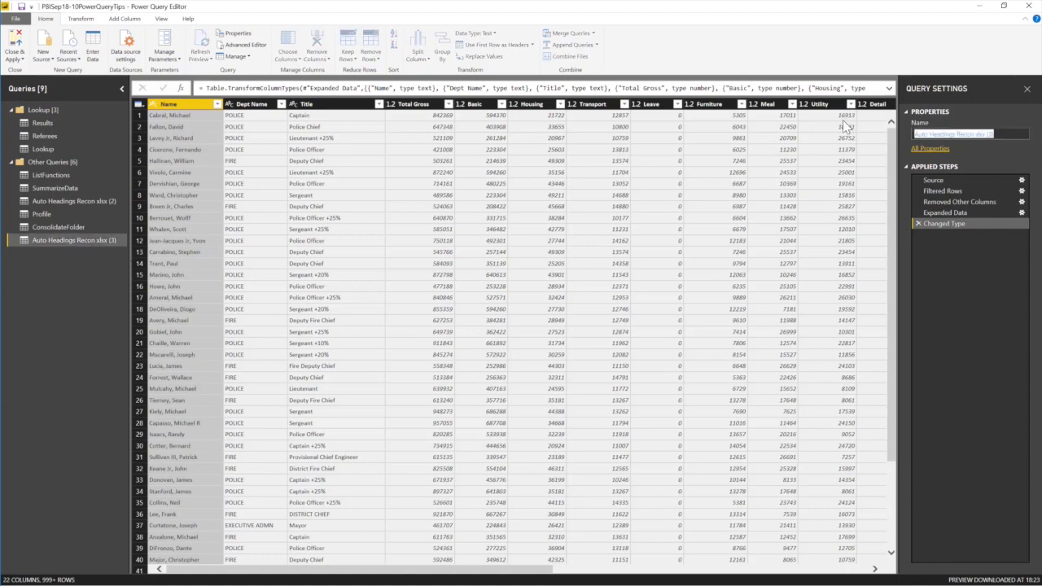
pyautogui.write('Fa')
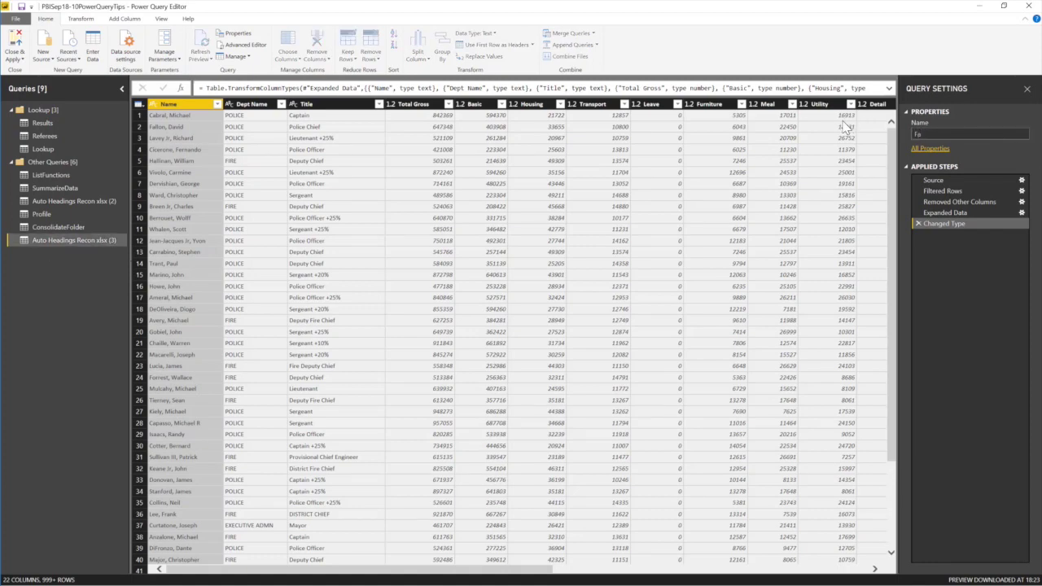
pyautogui.write('ishFi')
pyautogui.press('BackSpace')
pyautogui.press('BackSpace')
pyautogui.press('BackSpace')
pyautogui.press('BackSpace')
pyautogui.write('sh')
pyautogui.write('ill')
pyautogui.press('Return')
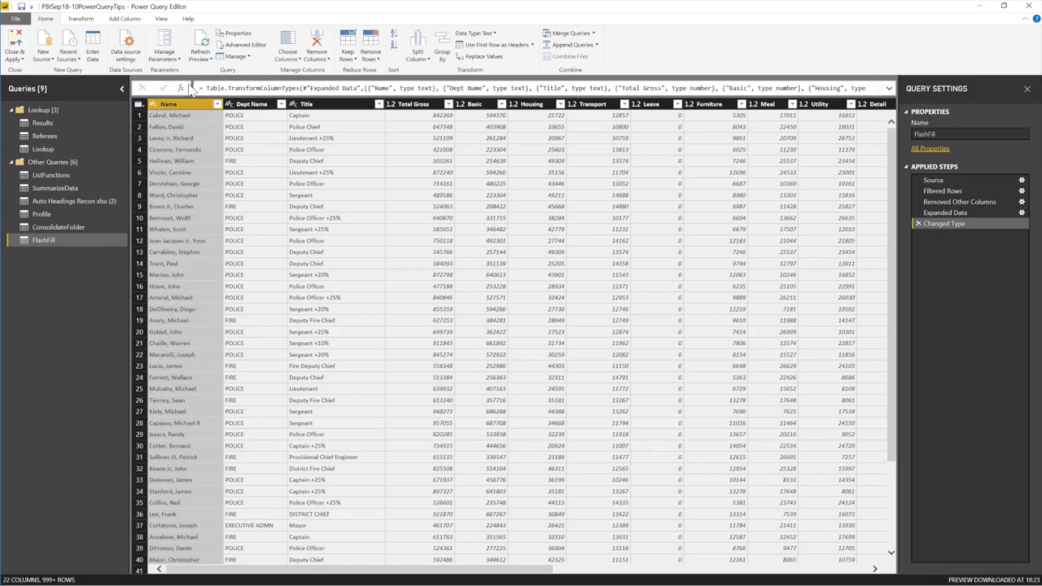
pyautogui.click(124, 19)
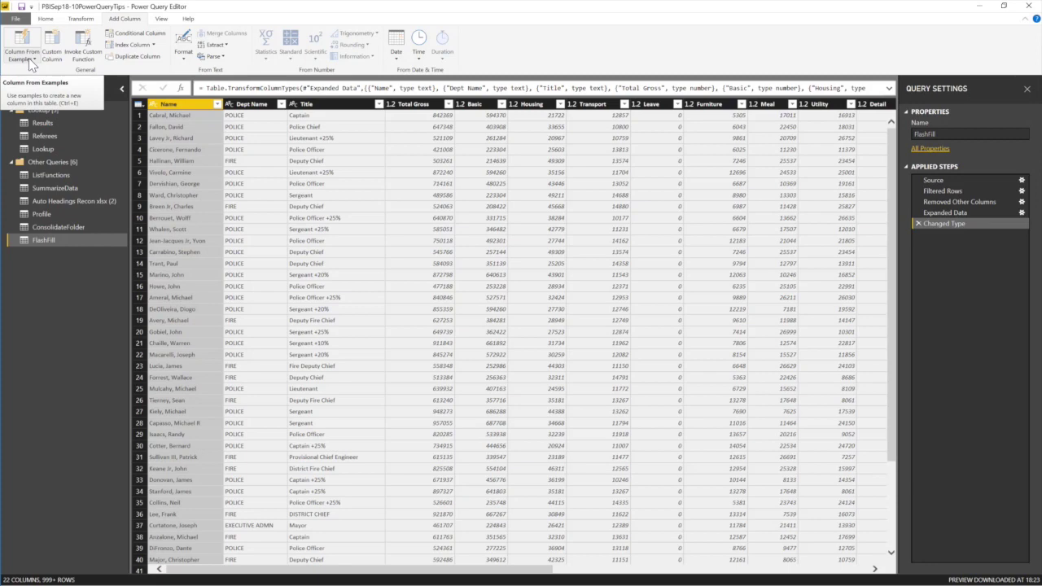
pyautogui.click(29, 58)
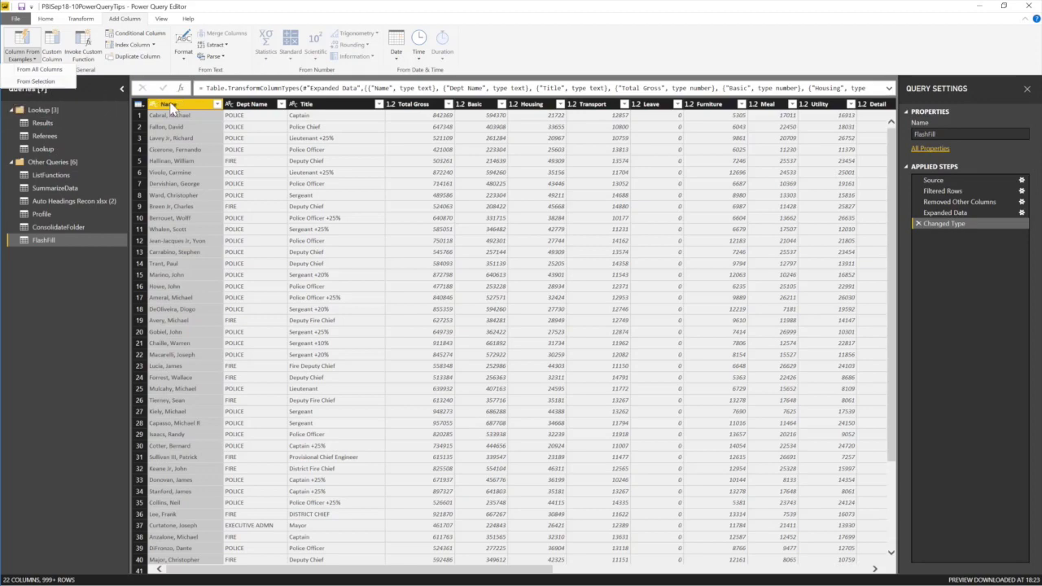
pyautogui.click(27, 82)
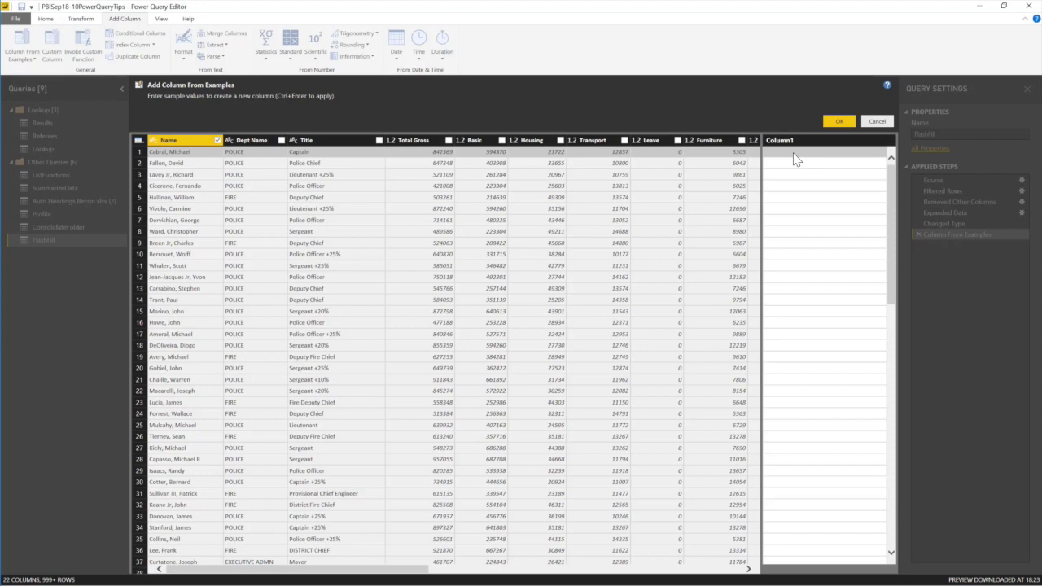
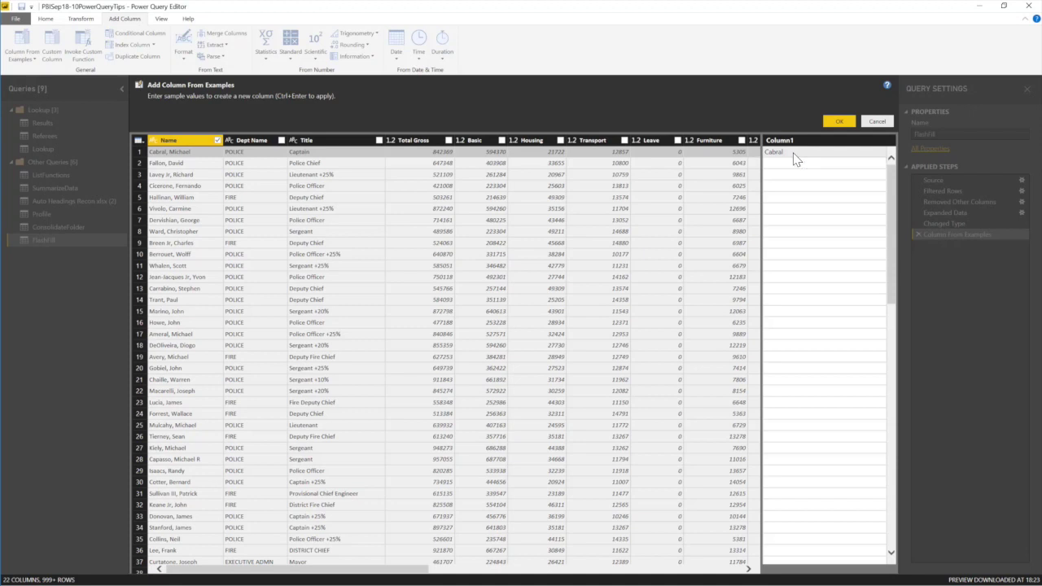
pyautogui.press('Return')
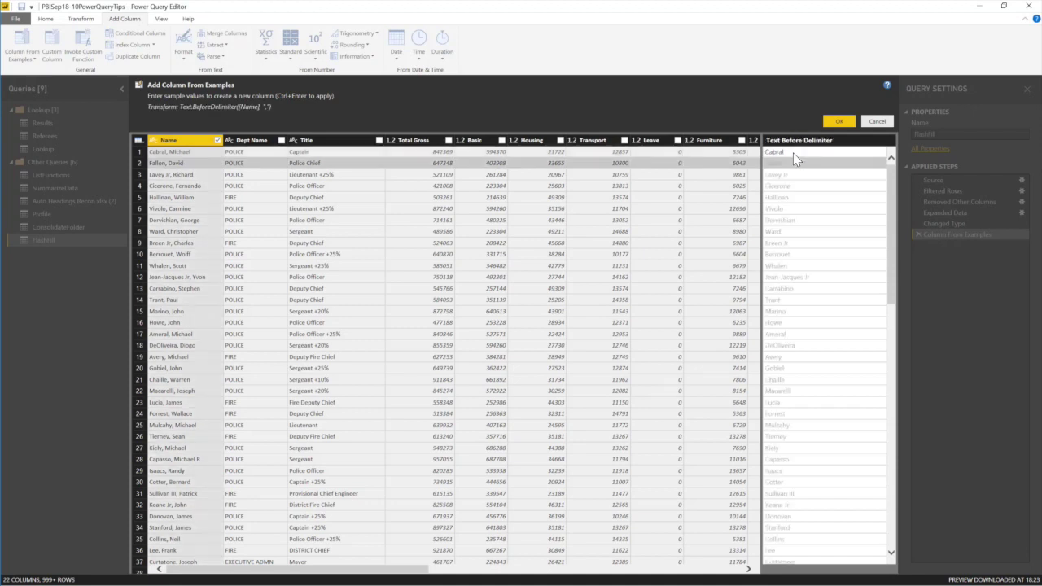
pyautogui.click(839, 121)
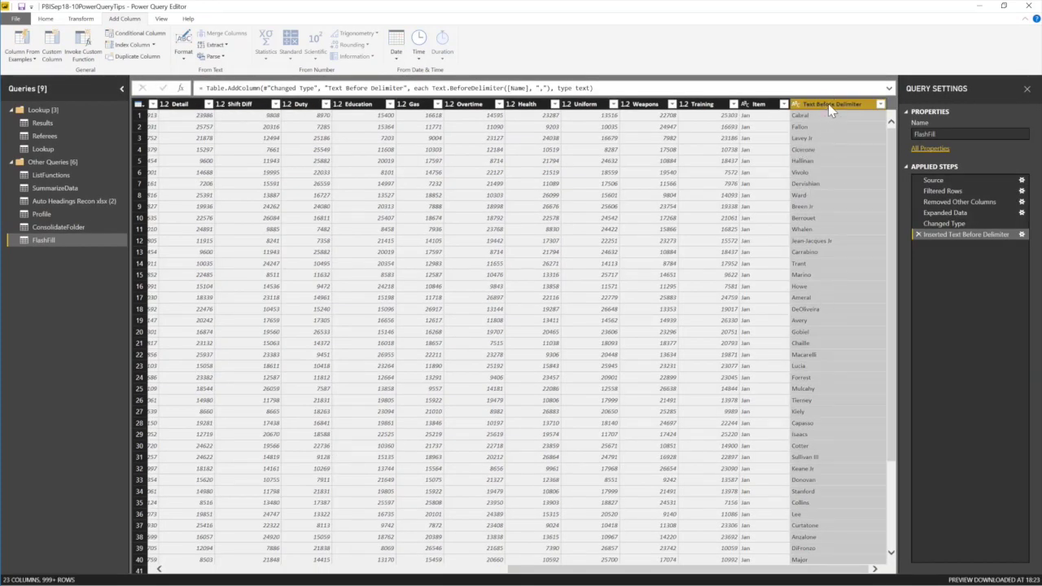
pyautogui.doubleClick(833, 104)
pyautogui.write('Surname')
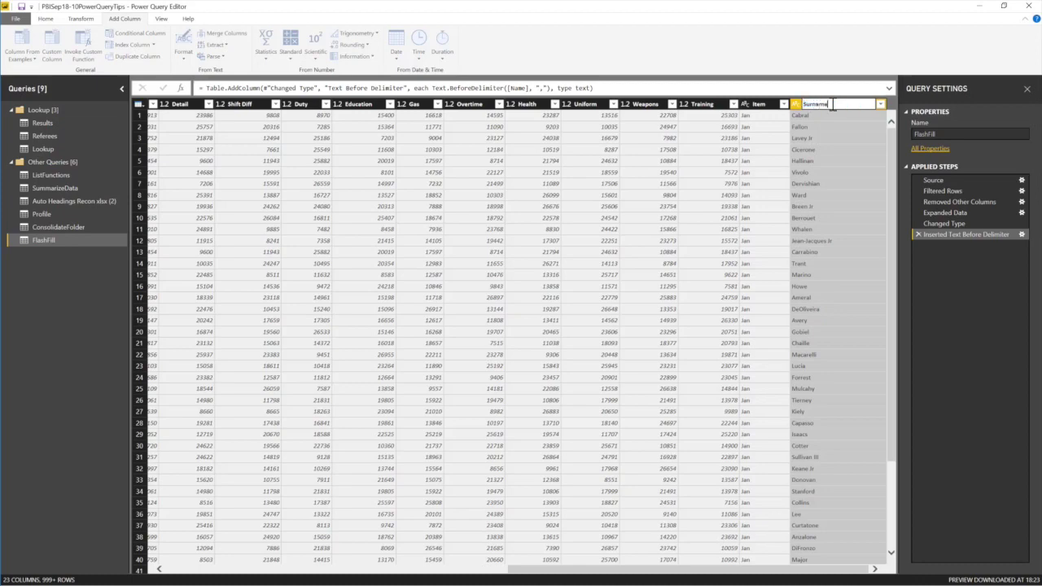
pyautogui.press('Return')
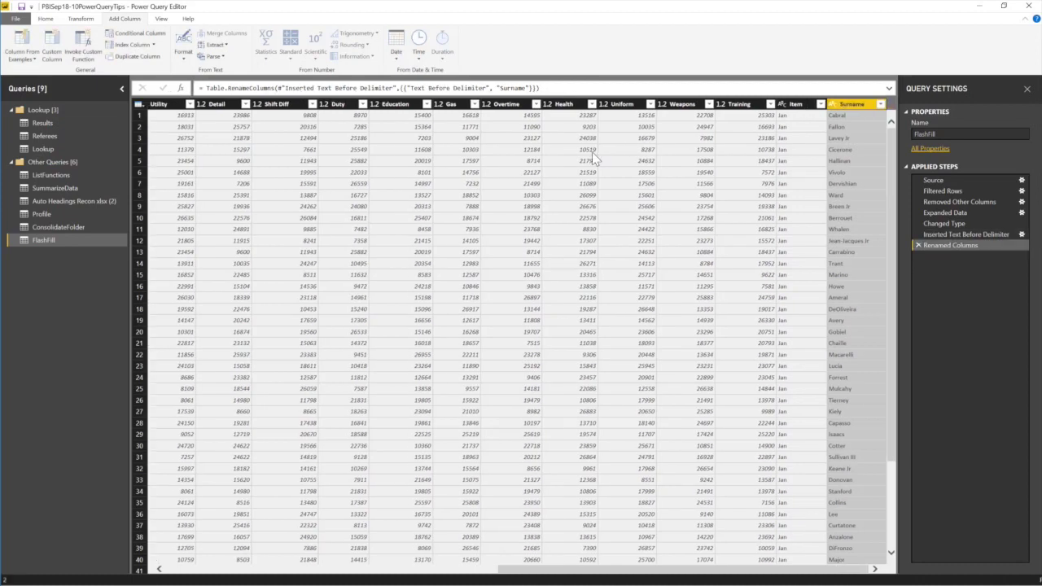
pyautogui.click(402, 569)
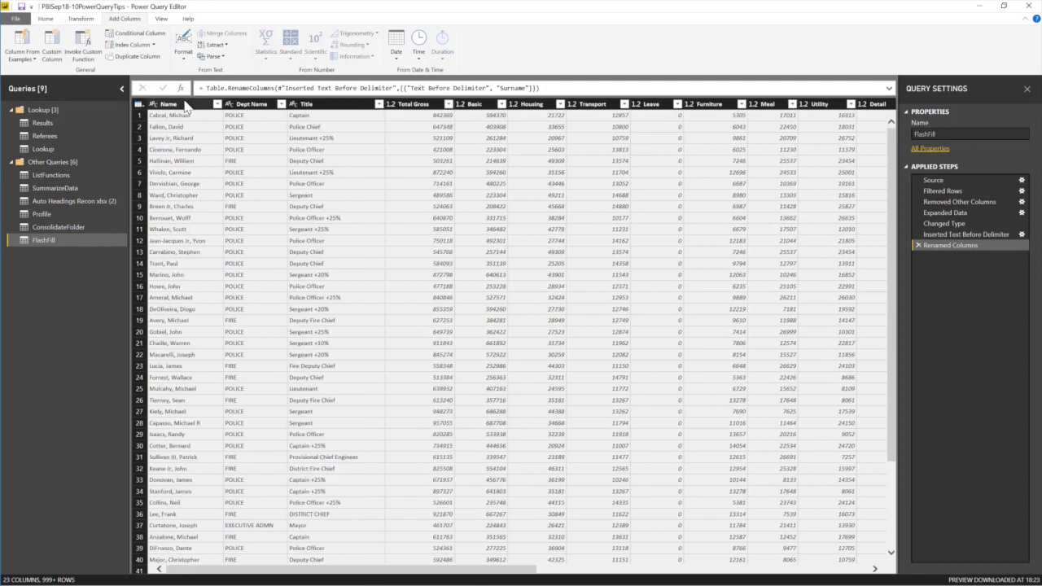
pyautogui.click(182, 104)
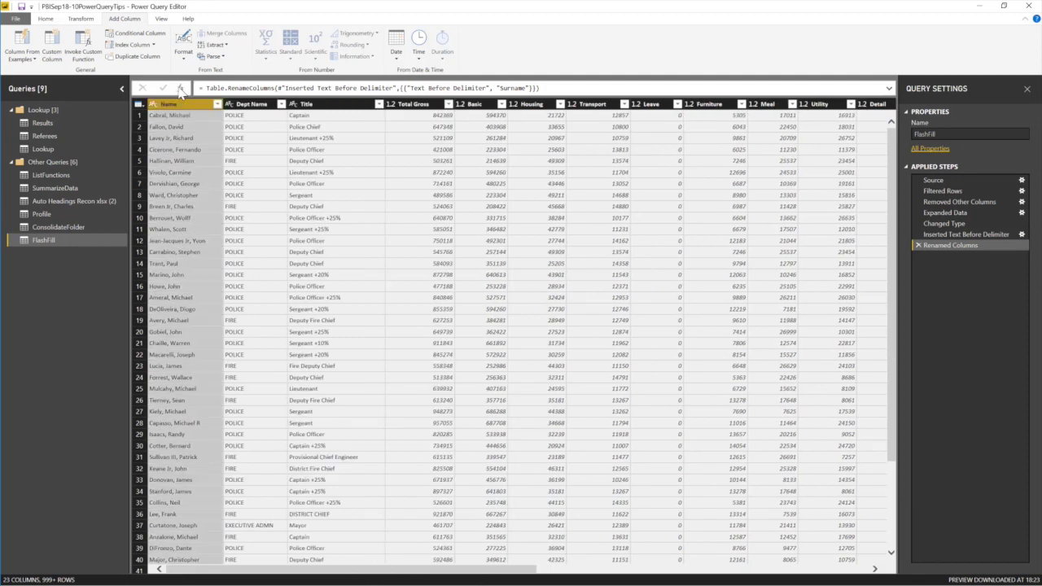
pyautogui.click(25, 54)
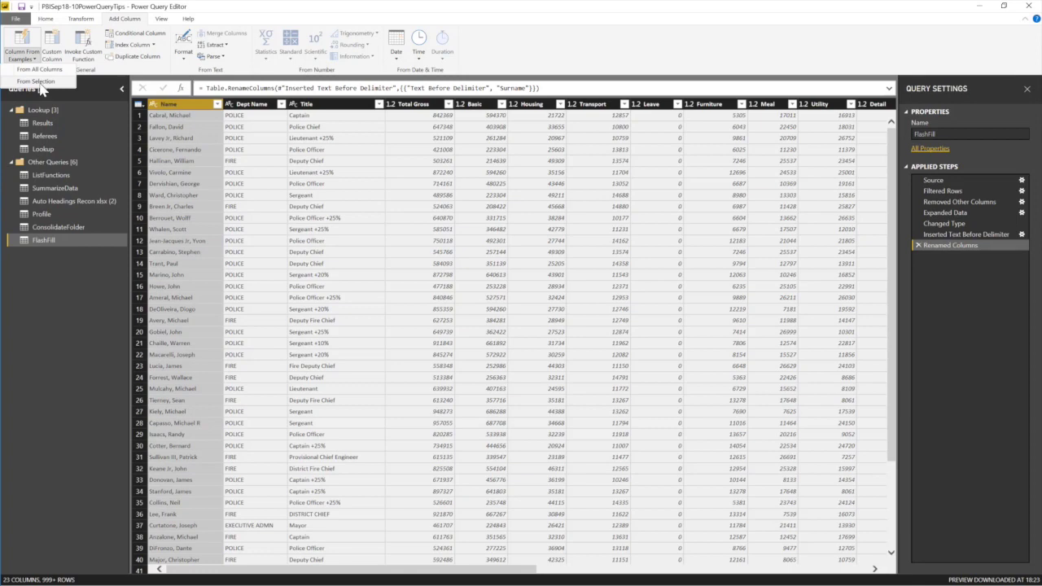
pyautogui.click(37, 81)
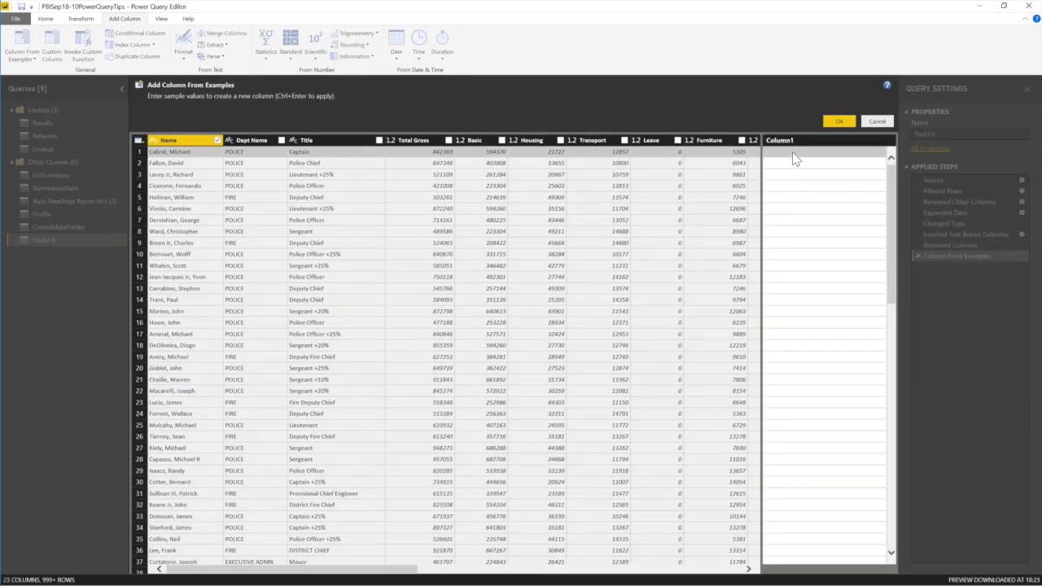
pyautogui.click(792, 153)
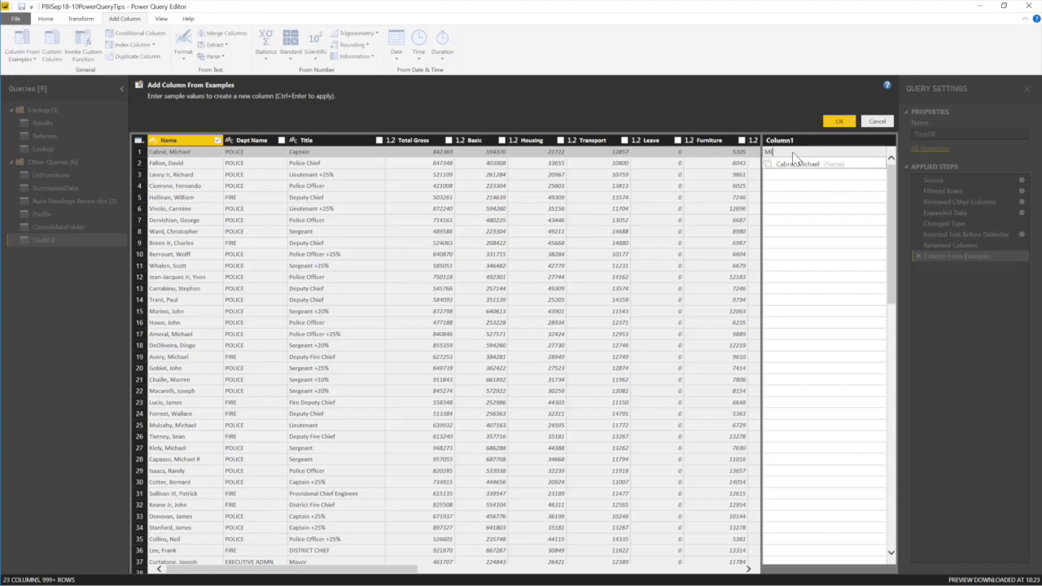
pyautogui.press('Return')
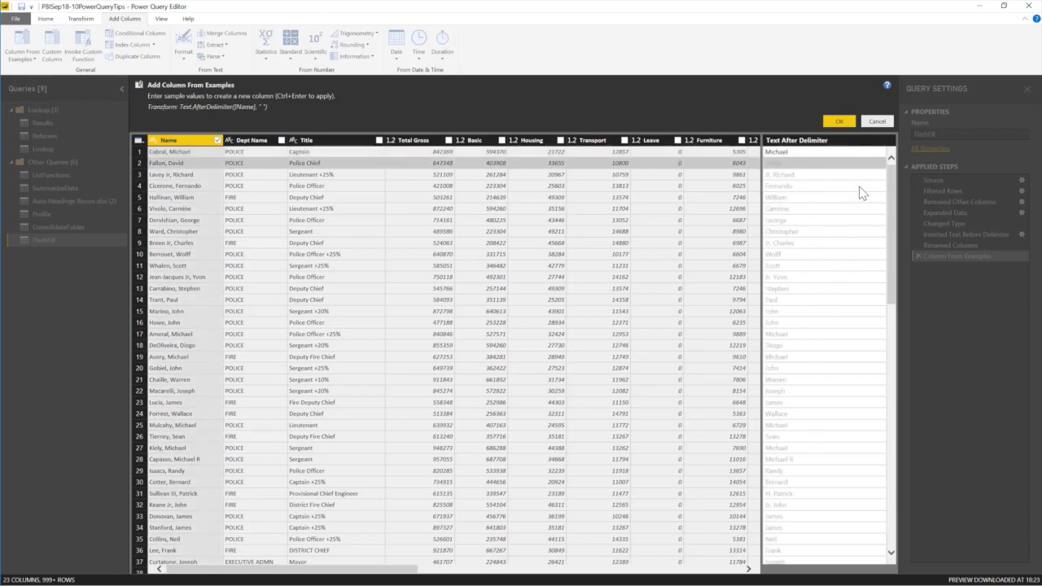
pyautogui.click(840, 121)
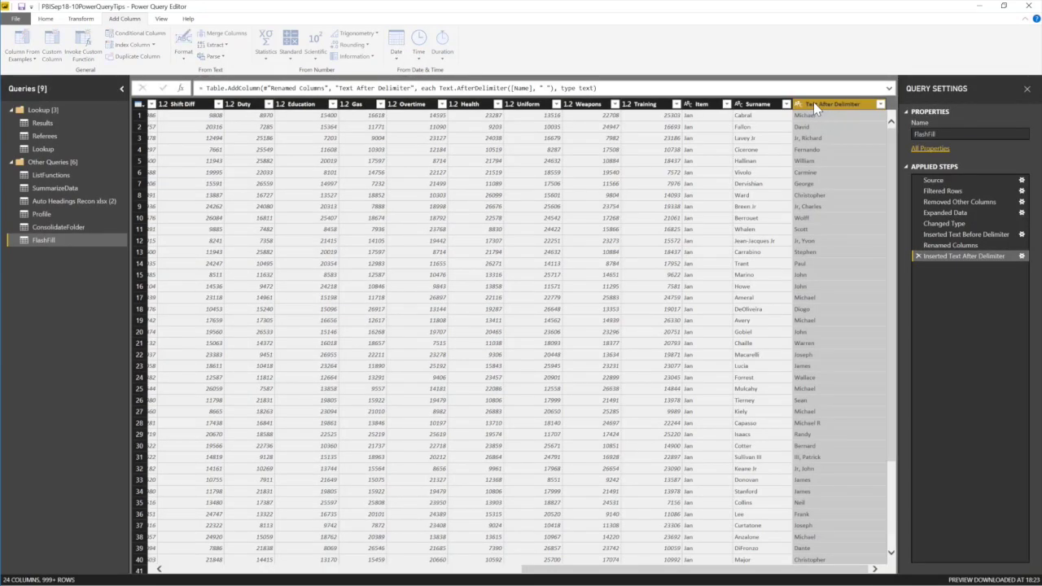
pyautogui.doubleClick(813, 101)
pyautogui.write('First Nam')
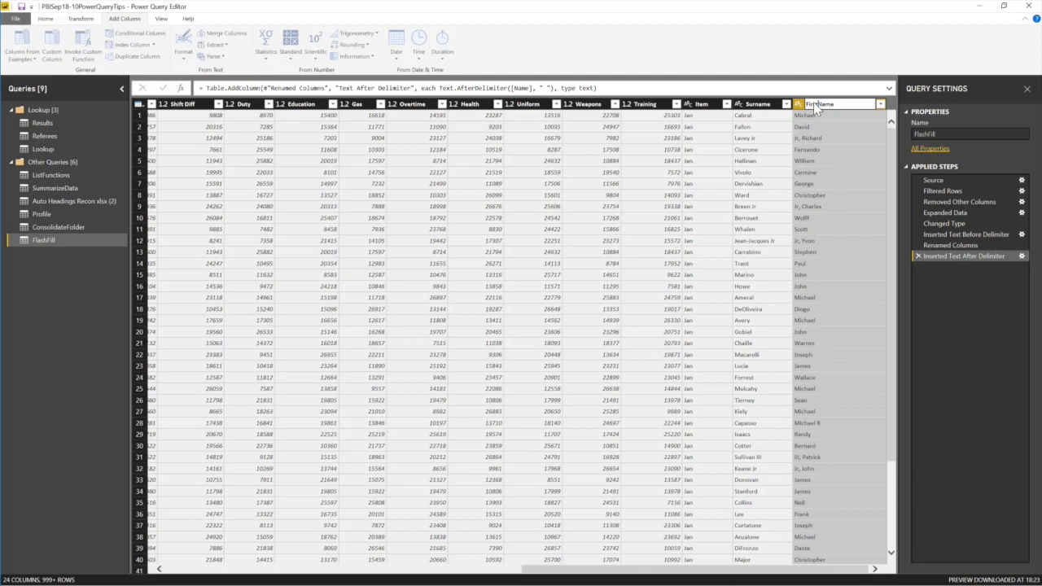
pyautogui.write('e')
pyautogui.press('Return')
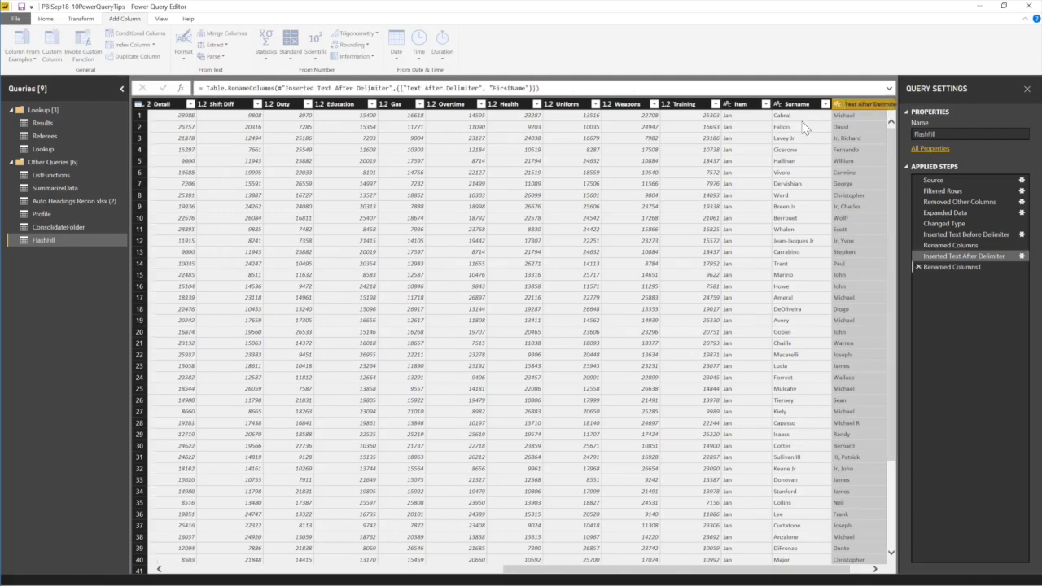
# Move the Surname and First Name columns to just after Title.
pyautogui.click(788, 104)
pyautogui.hotkey('shift', 'Right')
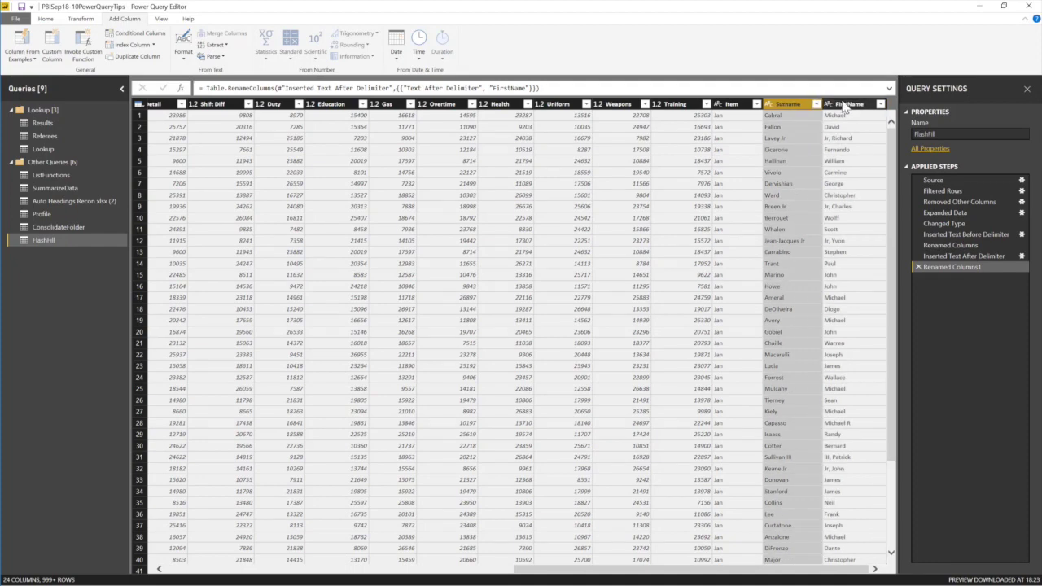
pyautogui.moveTo(794, 104)
pyautogui.mouseDown()
pyautogui.moveTo(149, 121)
pyautogui.moveTo(338, 128)
pyautogui.mouseUp()
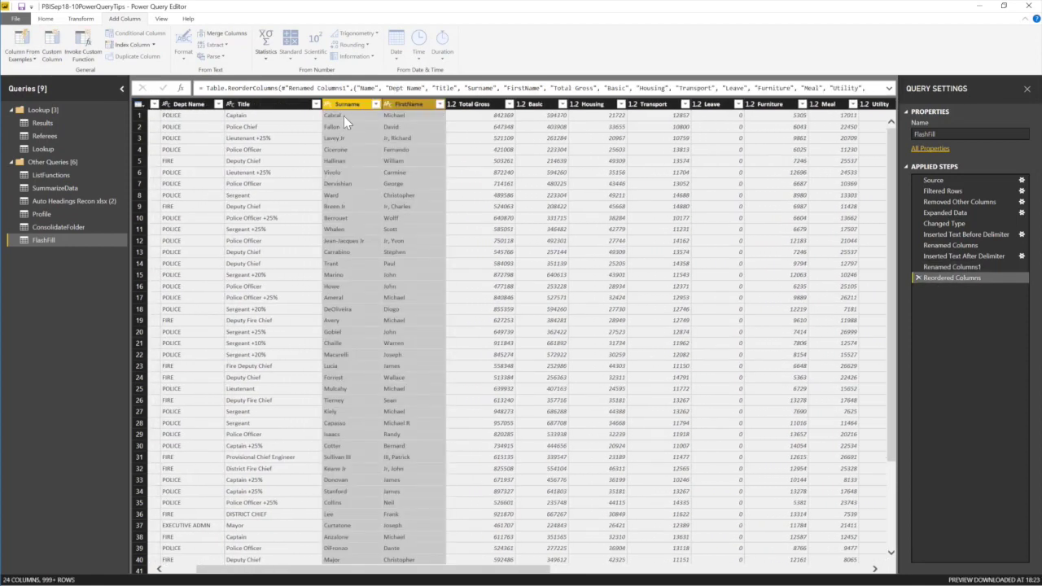
pyautogui.click(343, 116)
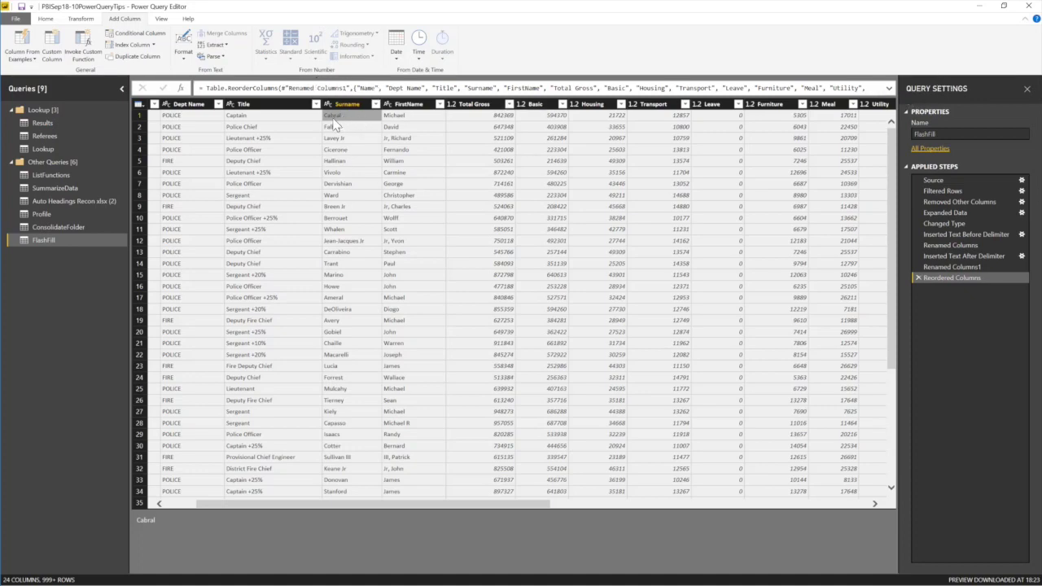
pyautogui.click(960, 257)
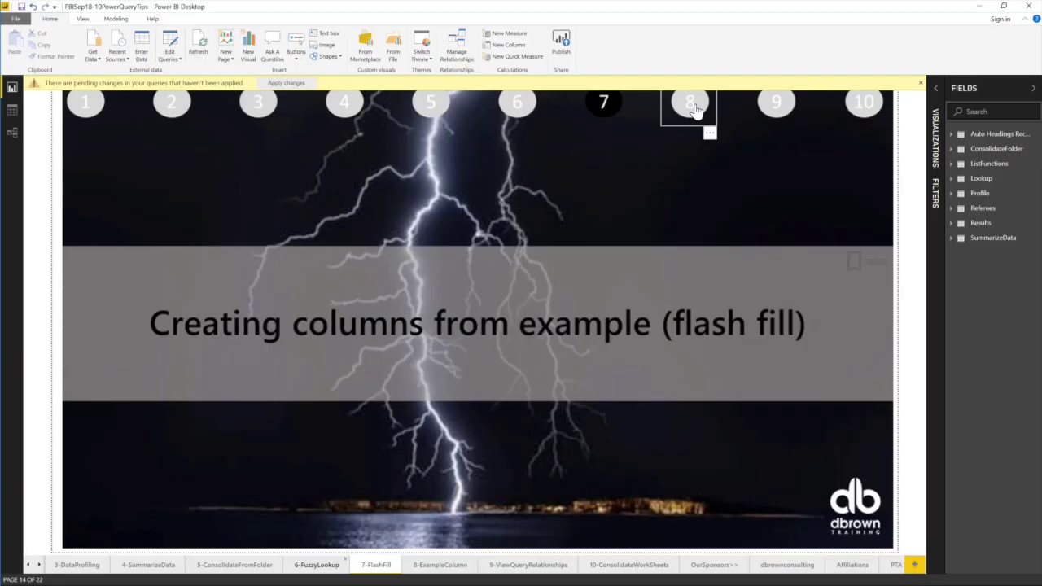
# Go to the page 8 'Using the choose column button' slide and reopen Power Query Editor.
pyautogui.keyDown('ctrl'); pyautogui.click(690, 102); pyautogui.keyUp('ctrl')
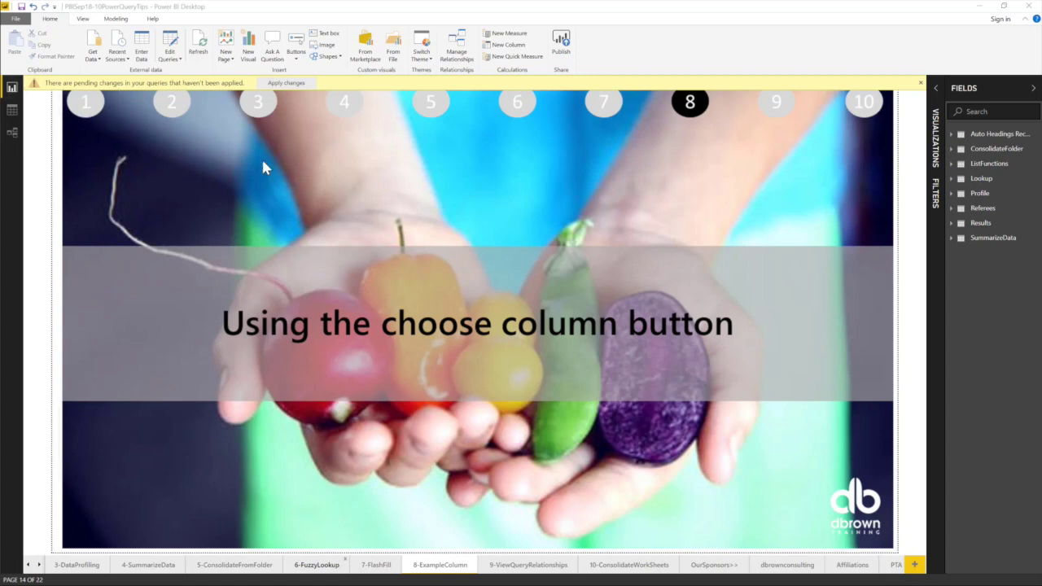
pyautogui.click(171, 57)
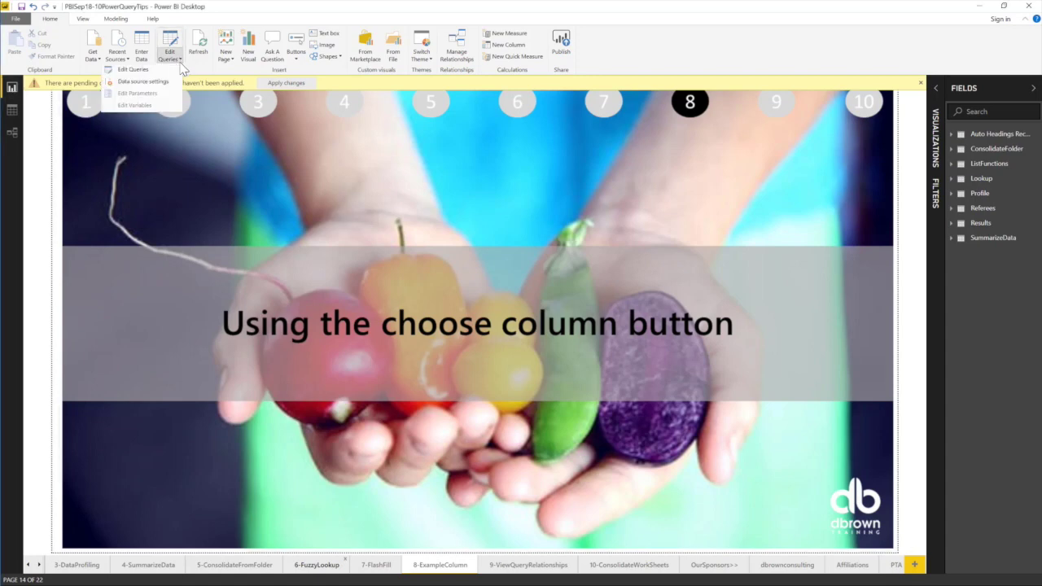
pyautogui.click(134, 70)
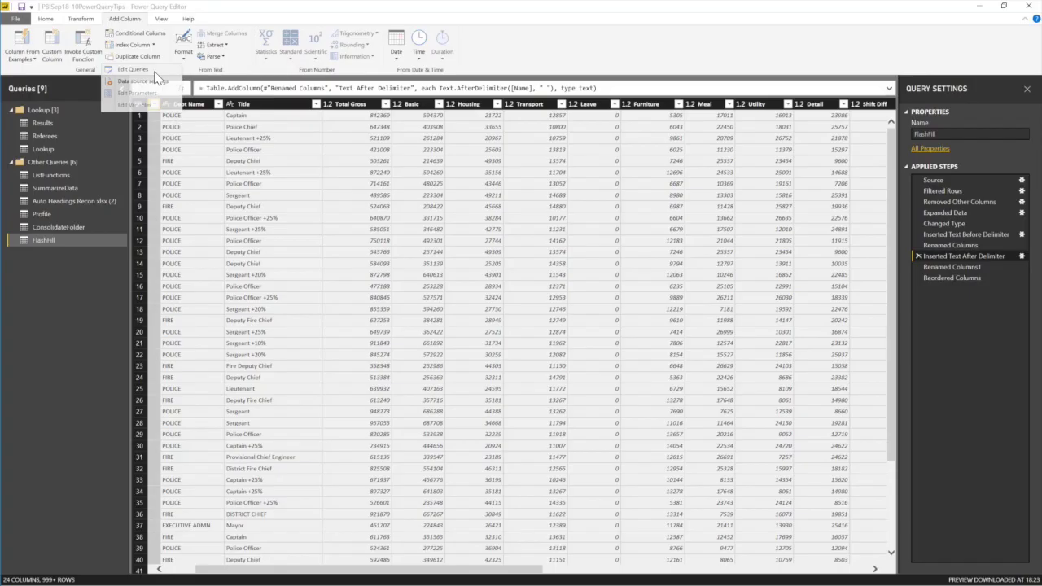
# Apply the pending query changes from the Home commands.
pyautogui.click(46, 19)
pyautogui.click(14, 58)
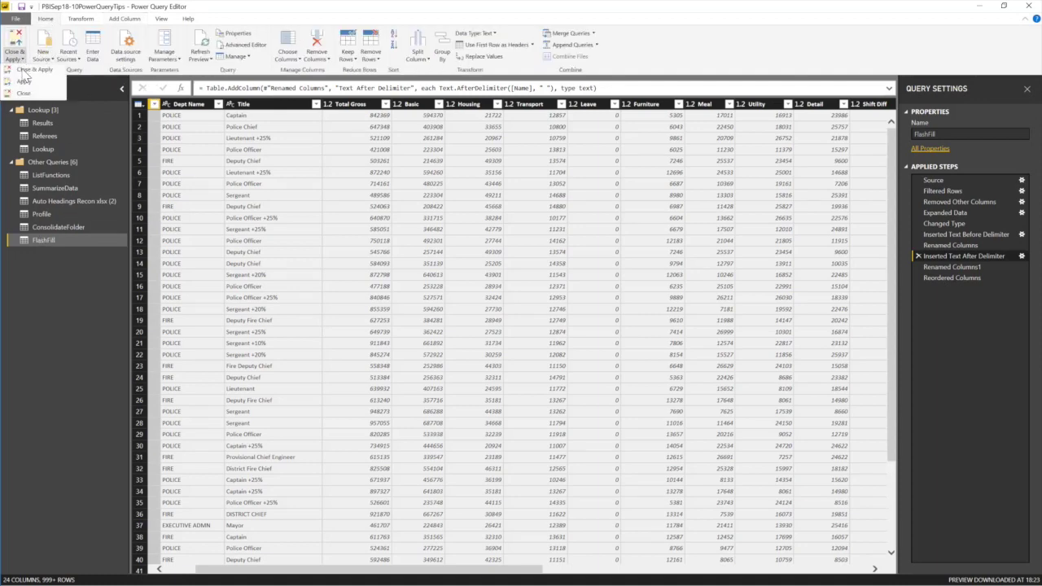
pyautogui.click(27, 84)
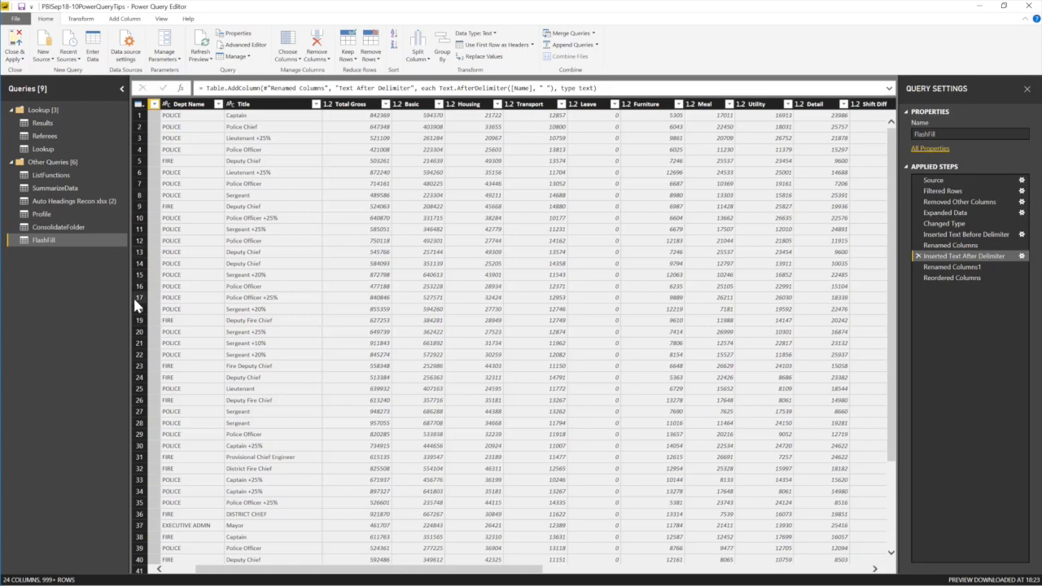
# Select the Name, Dept Name and Title columns of FlashFill and open their context menu.
pyautogui.click(185, 104)
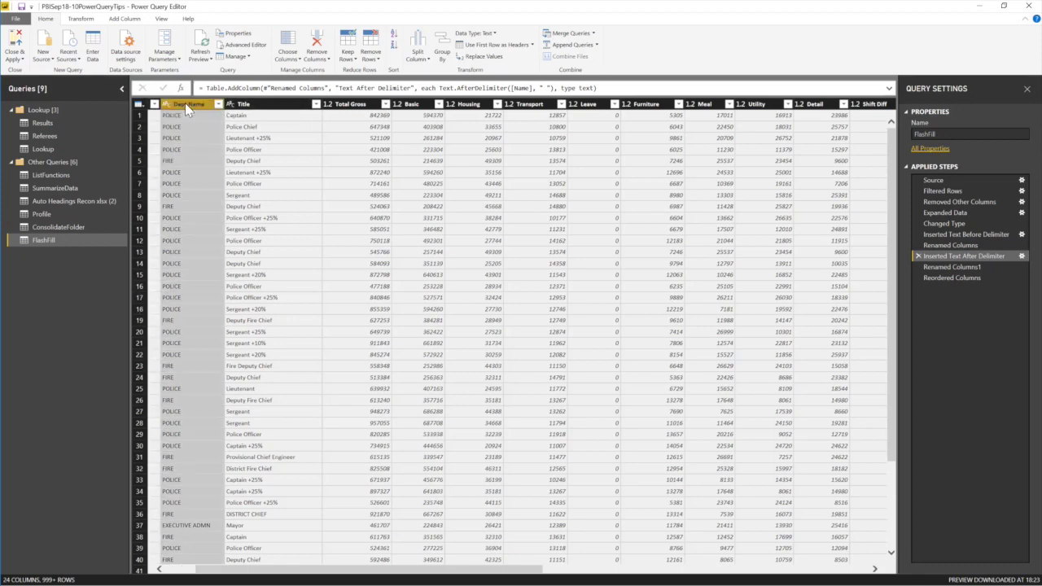
pyautogui.keyDown('ctrl'); pyautogui.click(265, 106); pyautogui.keyUp('ctrl')
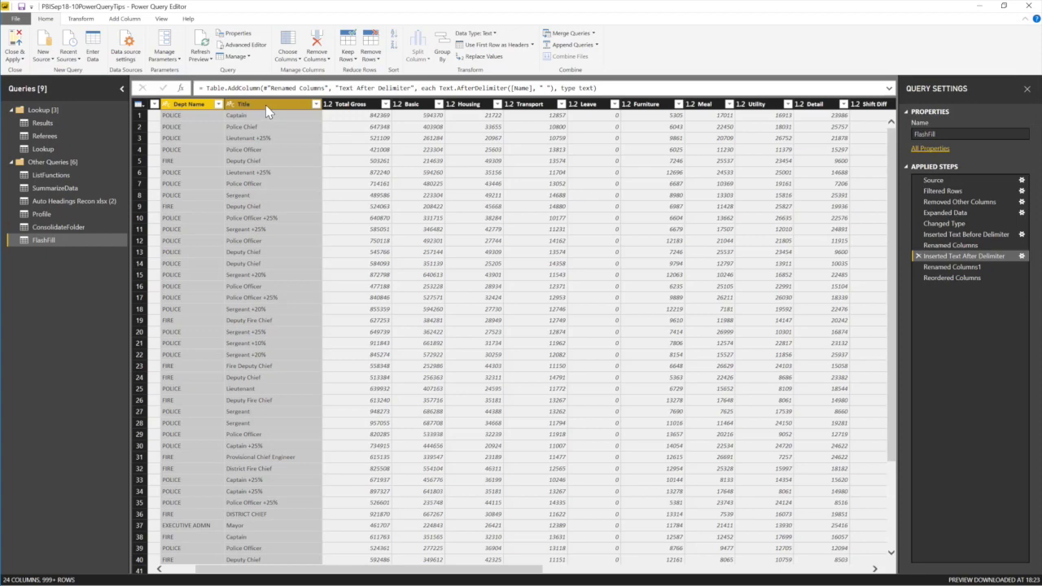
pyautogui.click(349, 106)
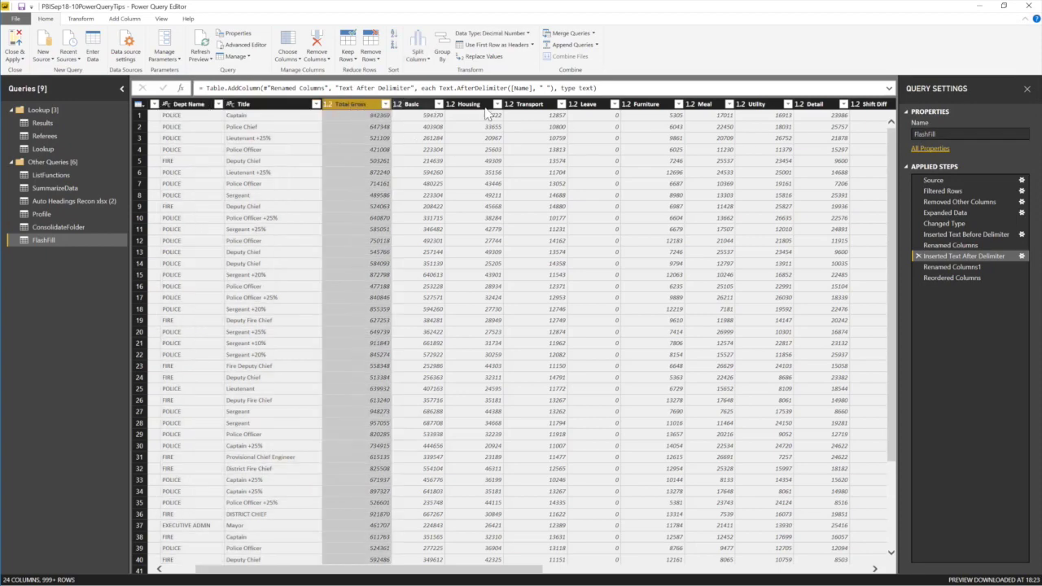
pyautogui.keyDown('shift'); pyautogui.click(712, 108); pyautogui.keyUp('shift')
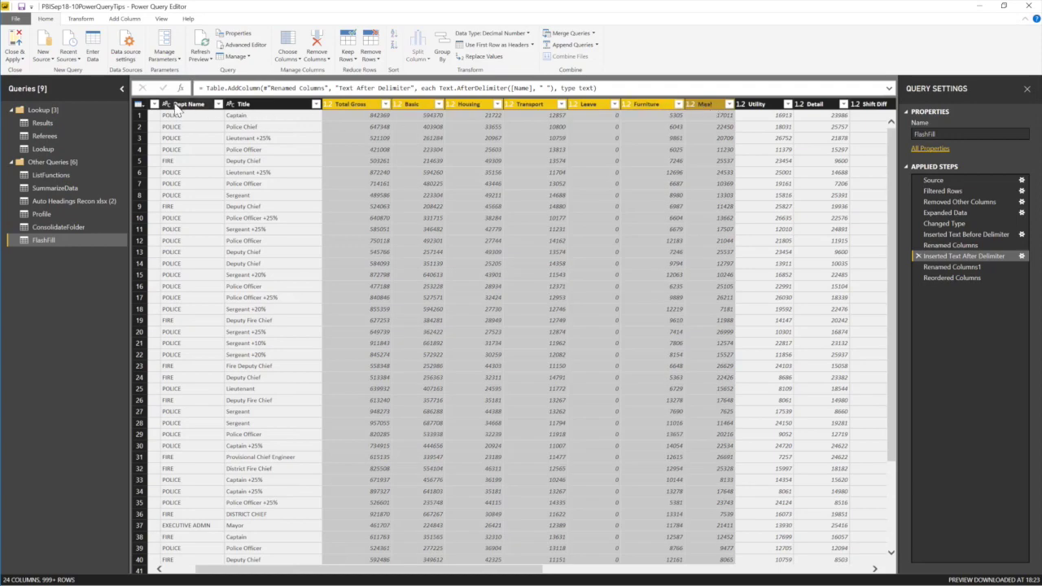
pyautogui.click(177, 570)
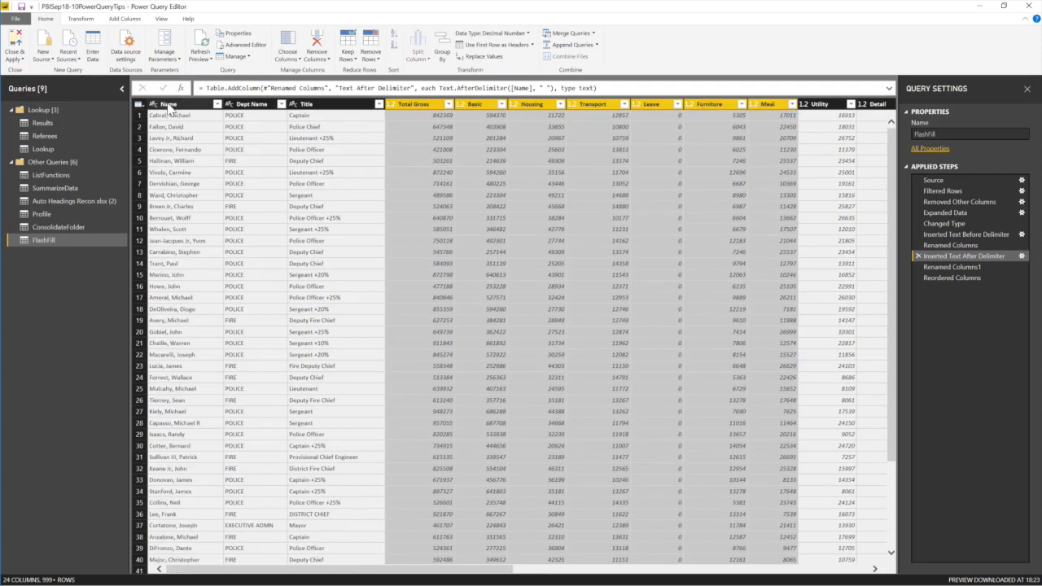
pyautogui.click(175, 104)
pyautogui.keyDown('shift'); pyautogui.click(365, 107); pyautogui.keyUp('shift')
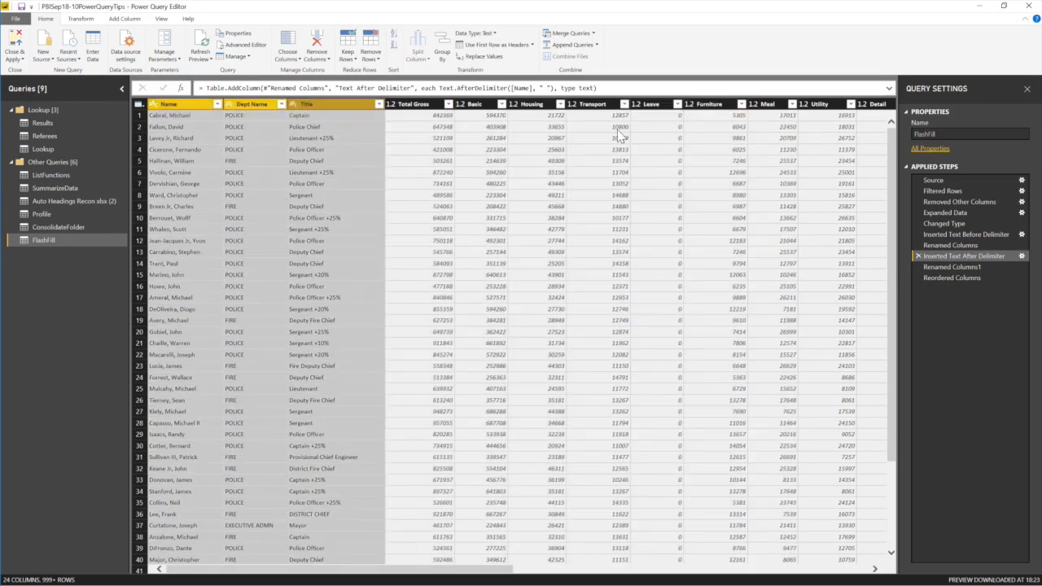
pyautogui.rightClick(329, 109)
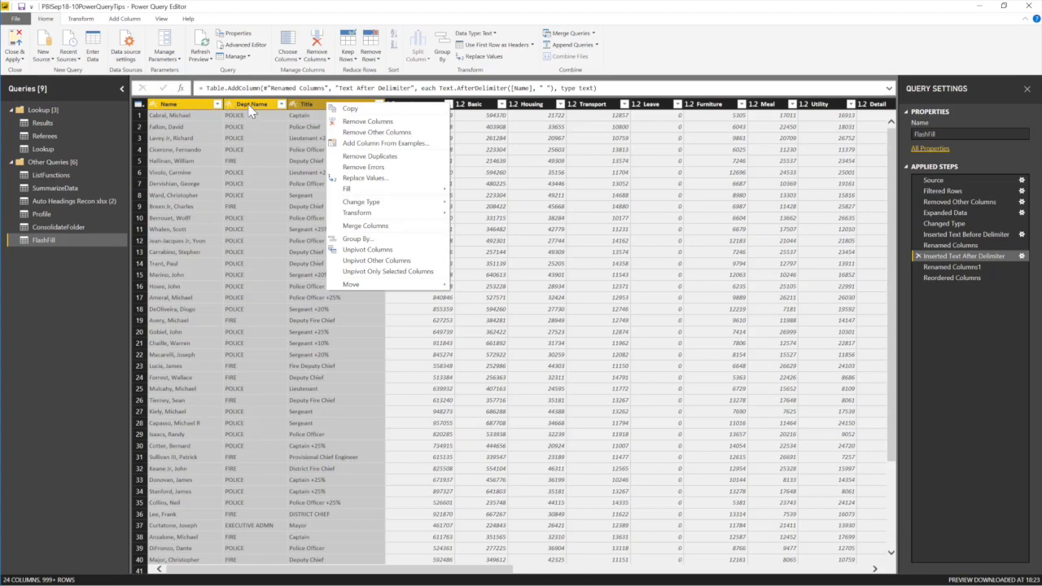
# Cancel inserting a mid-query step and select the last step, Reordered Columns.
pyautogui.click(602, 107)
pyautogui.click(827, 107)
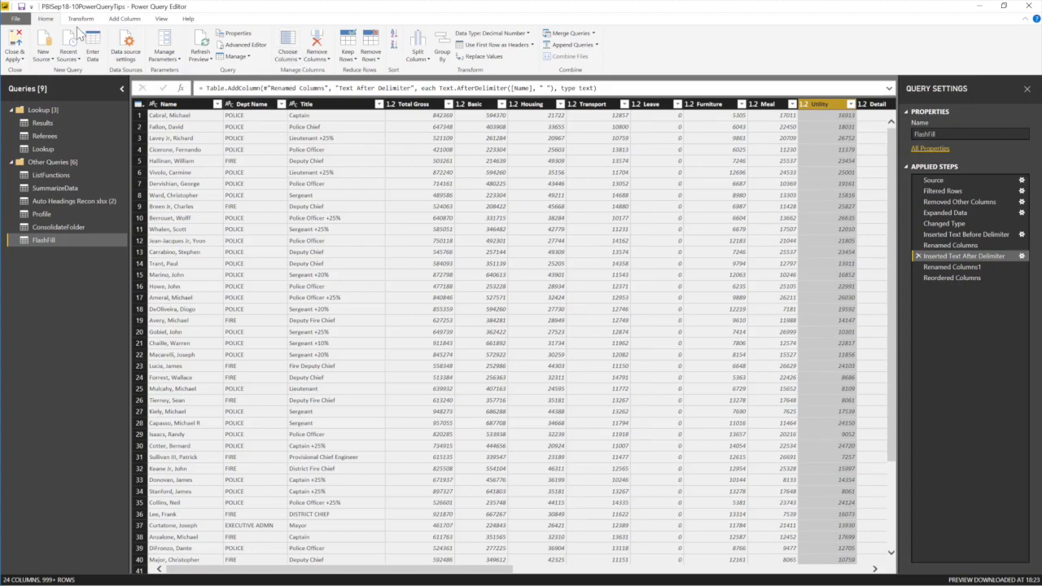
pyautogui.click(299, 63)
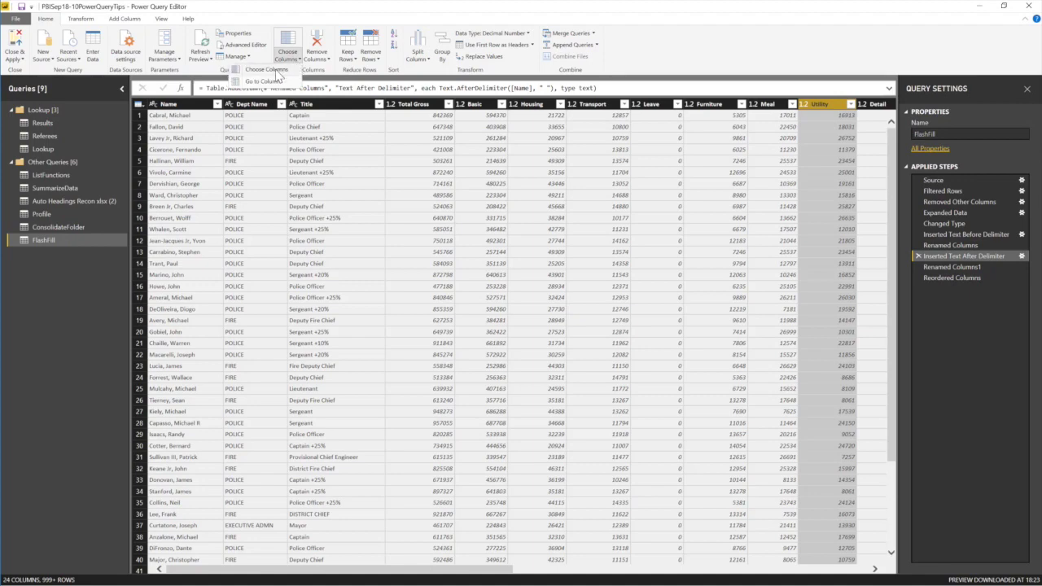
pyautogui.click(276, 72)
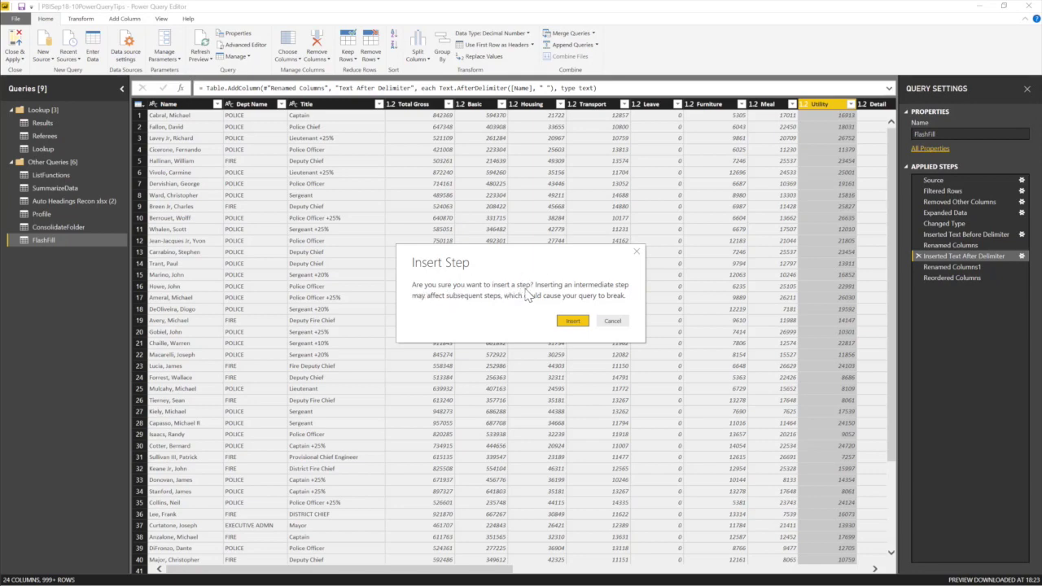
pyautogui.click(612, 320)
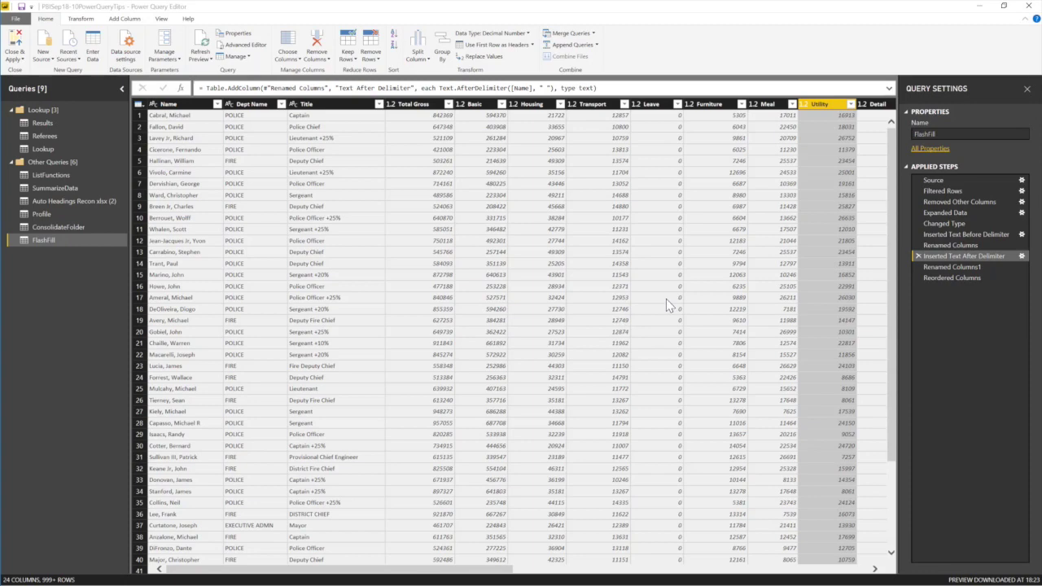
pyautogui.click(947, 279)
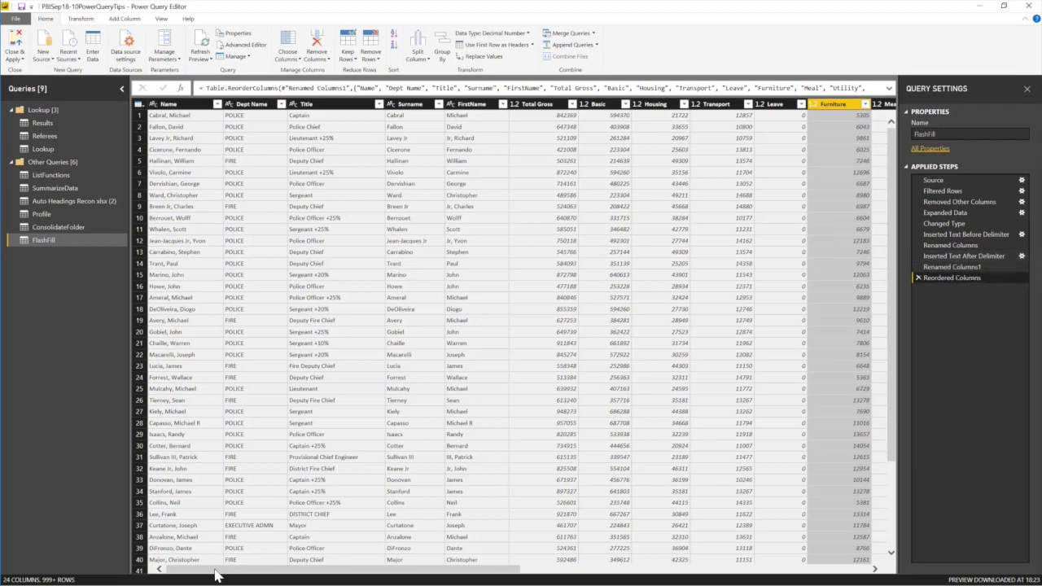
# Use Choose Columns to keep only Name, Dept Name, Title, Leave, Detail, Education and Uniform.
pyautogui.click(287, 57)
pyautogui.click(282, 71)
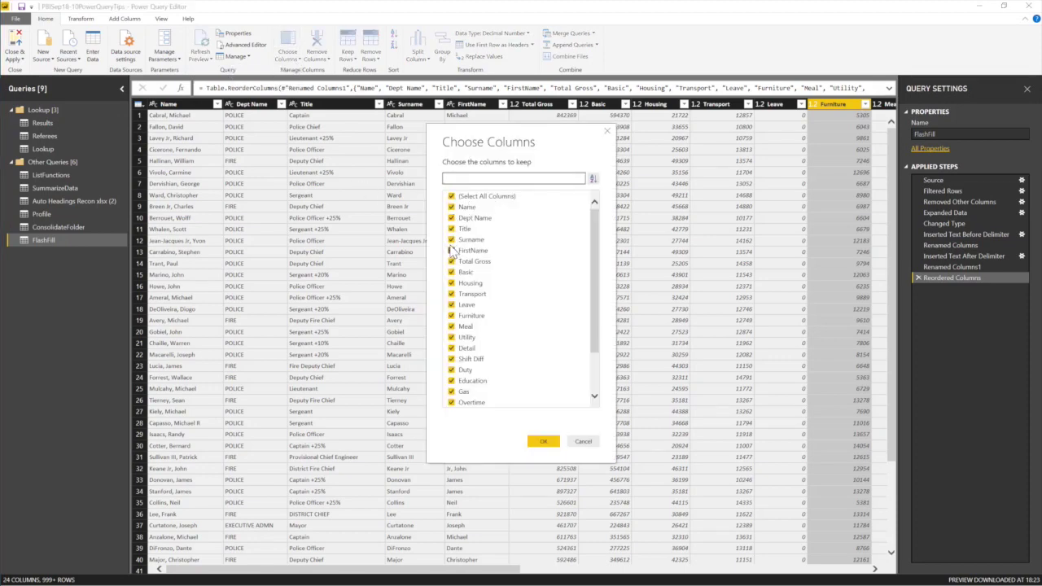
pyautogui.press('Tab')
pyautogui.click(451, 198)
pyautogui.click(452, 207)
pyautogui.click(452, 217)
pyautogui.click(452, 229)
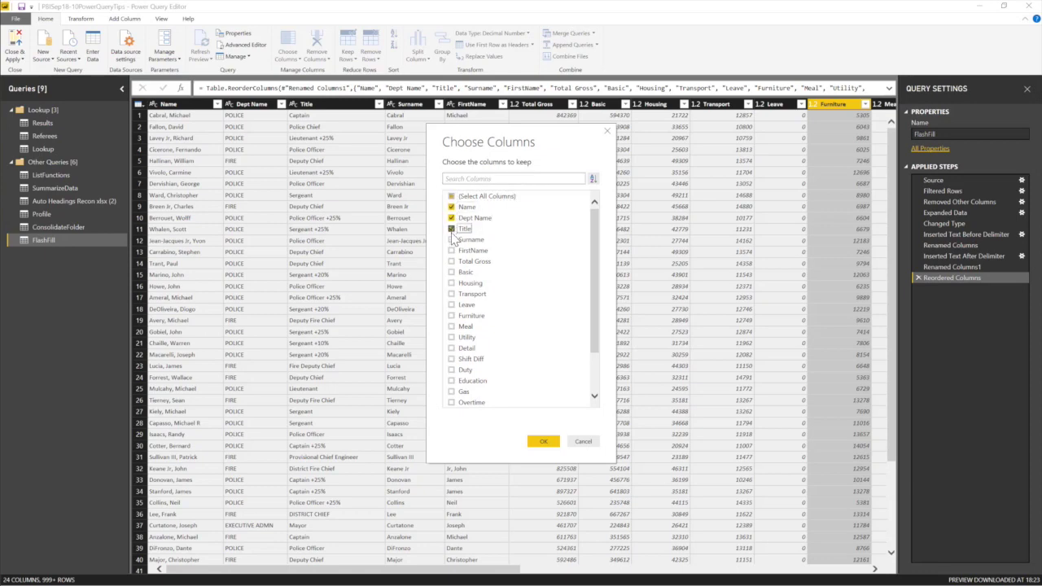
pyautogui.click(452, 239)
pyautogui.click(452, 239)
pyautogui.click(452, 304)
pyautogui.click(452, 347)
pyautogui.click(452, 380)
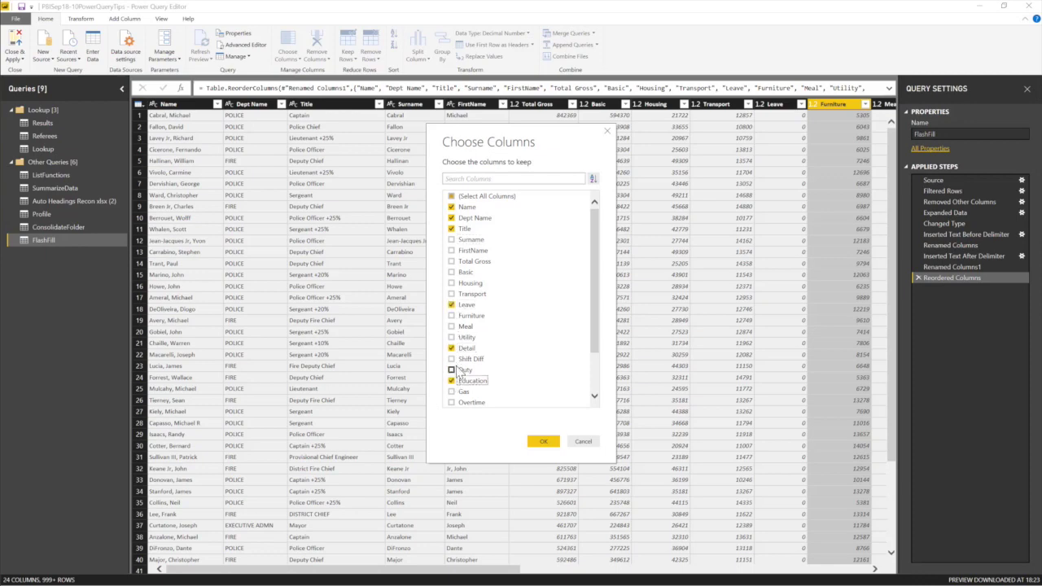
pyautogui.moveTo(592, 293); pyautogui.dragTo(592, 342)
pyautogui.click(452, 369)
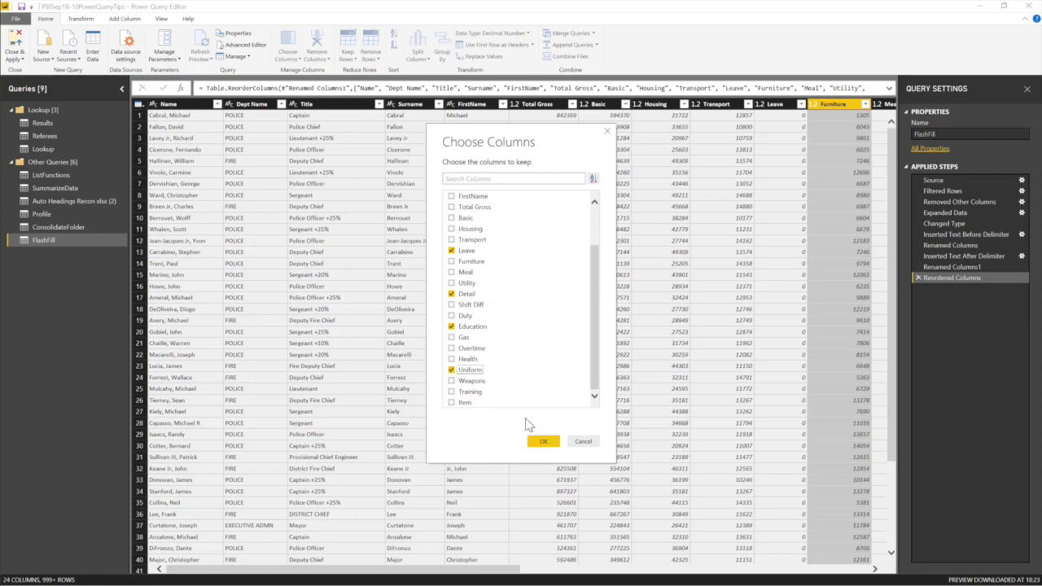
pyautogui.click(544, 441)
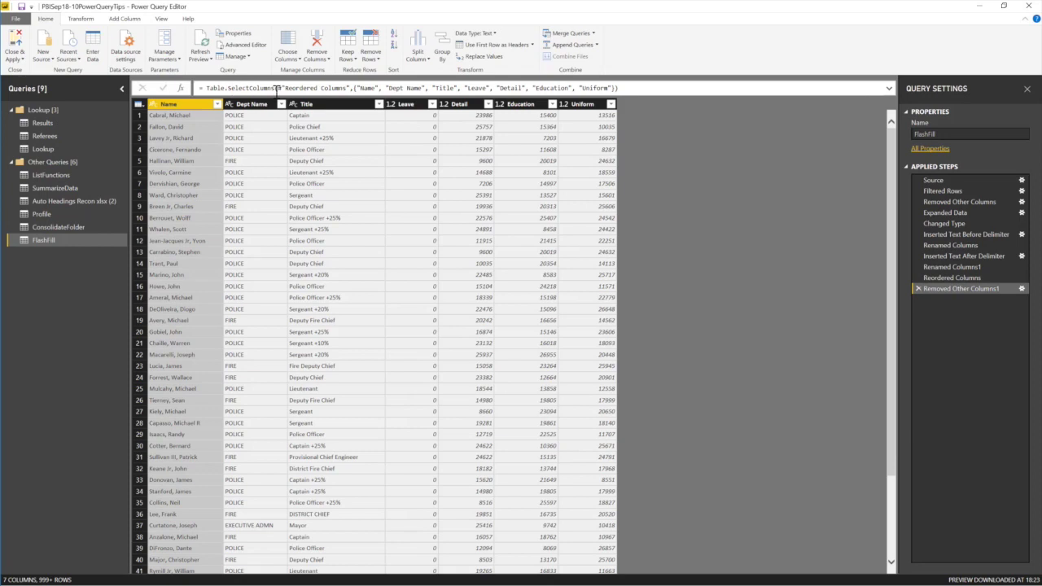
pyautogui.press('super+plus')
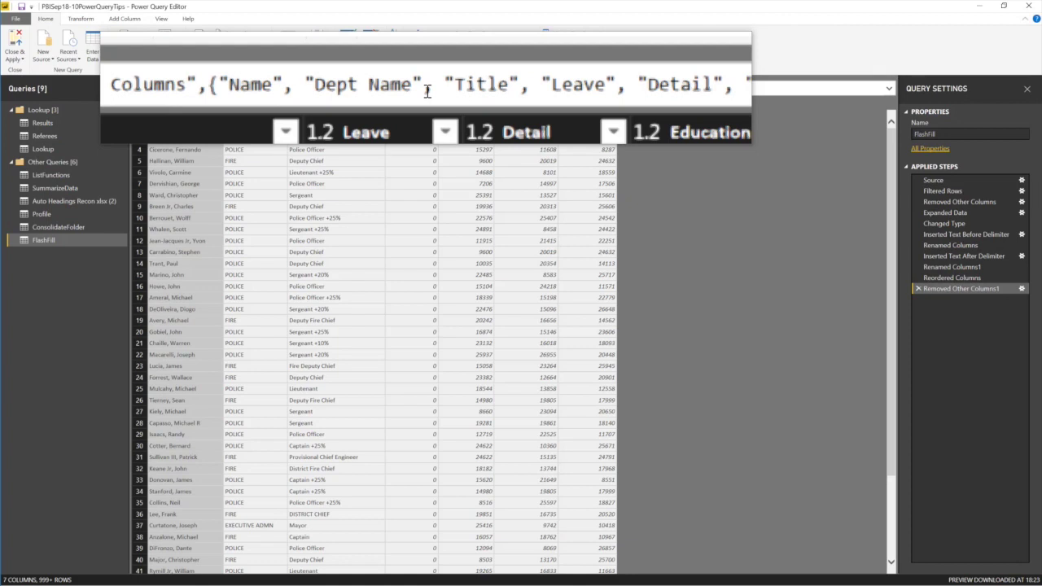
pyautogui.press('super+Escape')
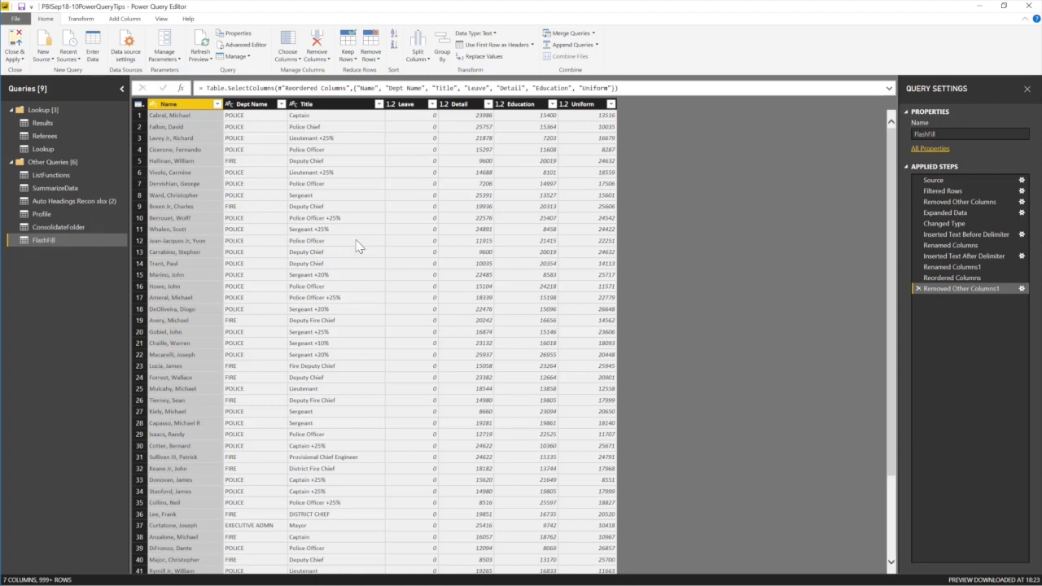
# Duplicate the FlashFill query and rename the copy ChooseColumns.
pyautogui.rightClick(39, 244)
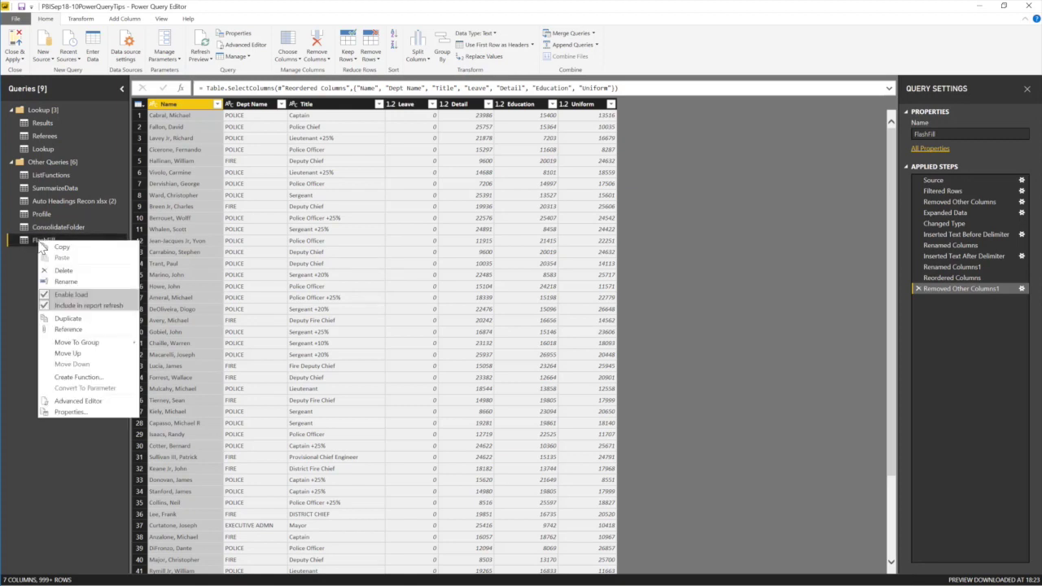
pyautogui.click(92, 321)
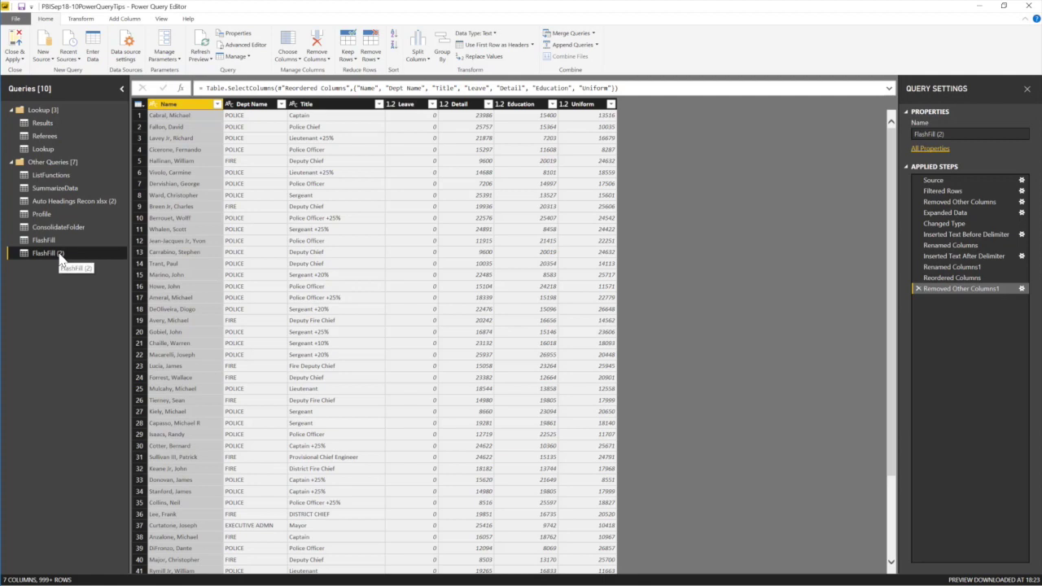
pyautogui.click(962, 135)
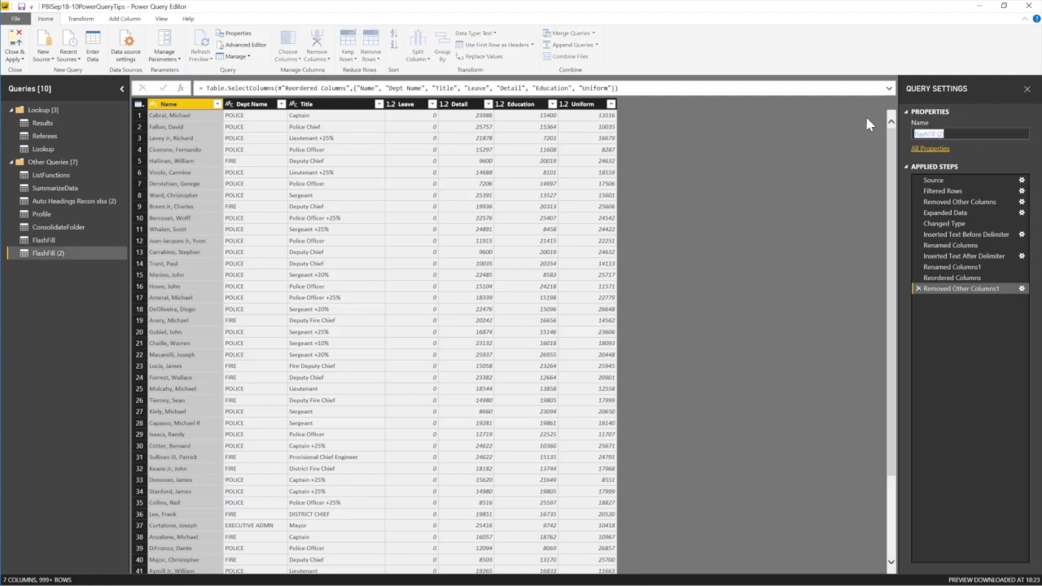
pyautogui.write('ChooseColumns')
pyautogui.press('Return')
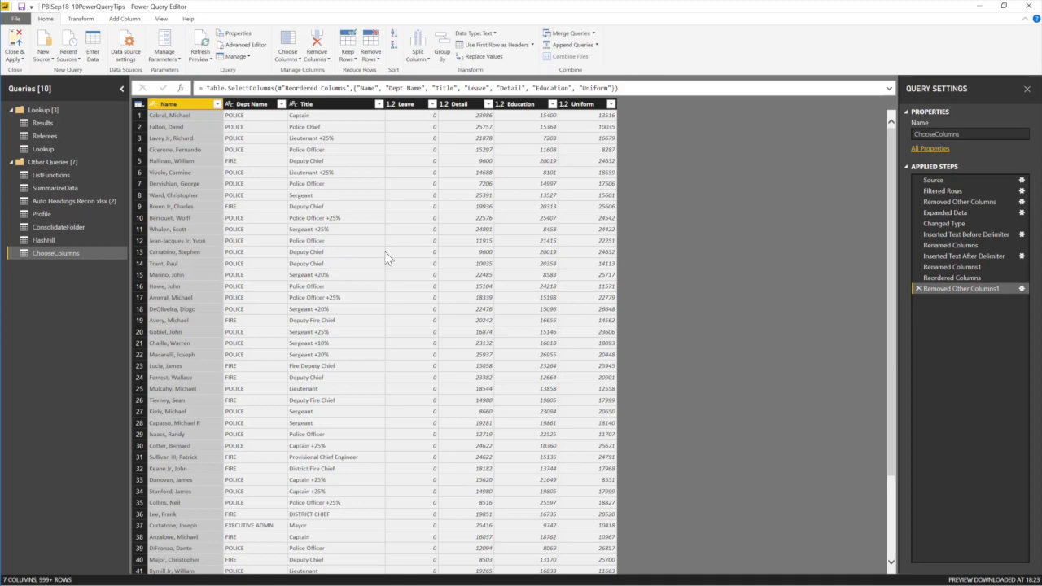
# Delete the Removed Other Columns1 step from FlashFill and reselect ChooseColumns.
pyautogui.click(58, 242)
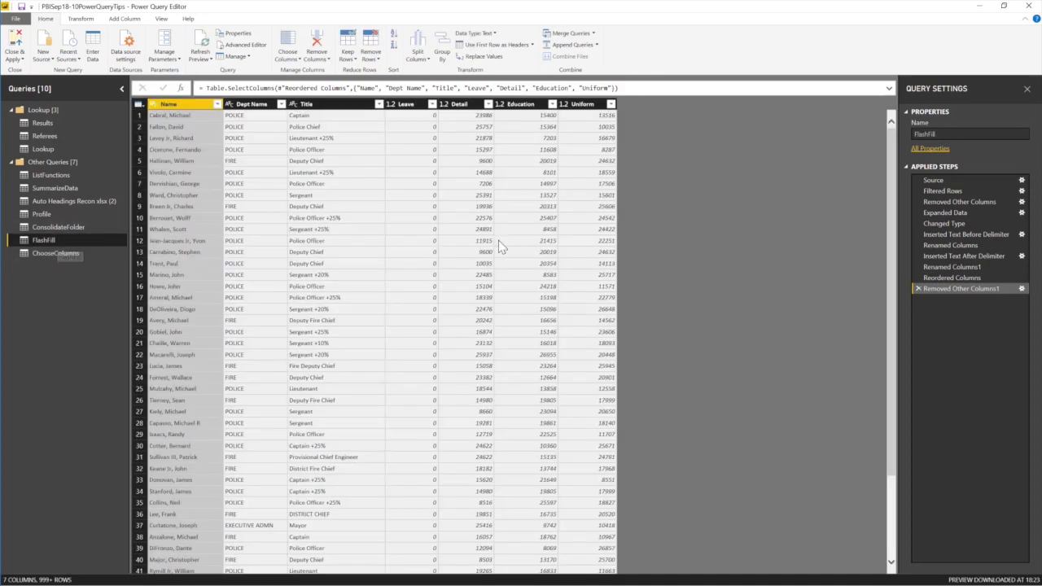
pyautogui.click(918, 289)
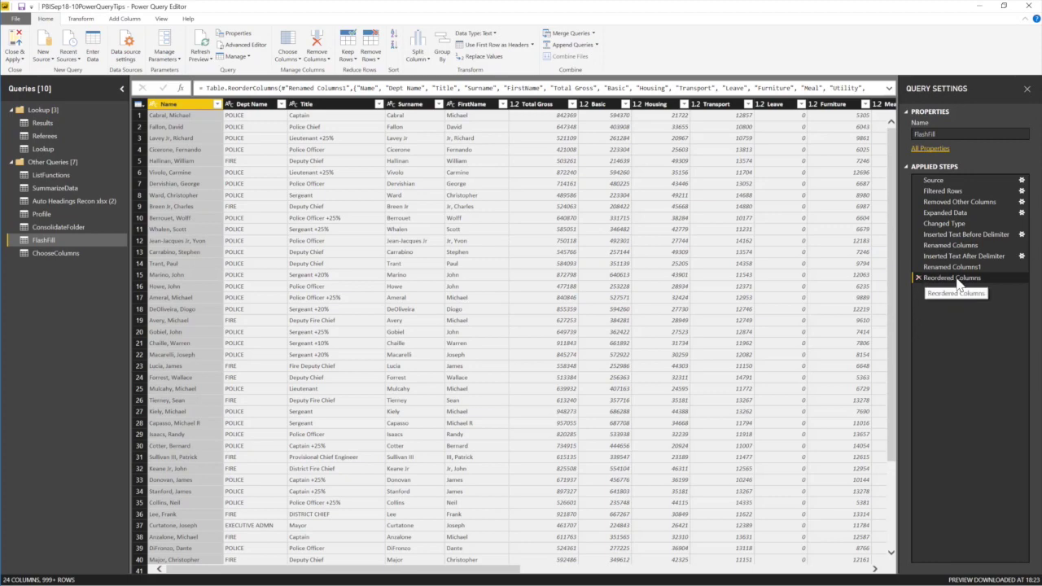
pyautogui.click(63, 255)
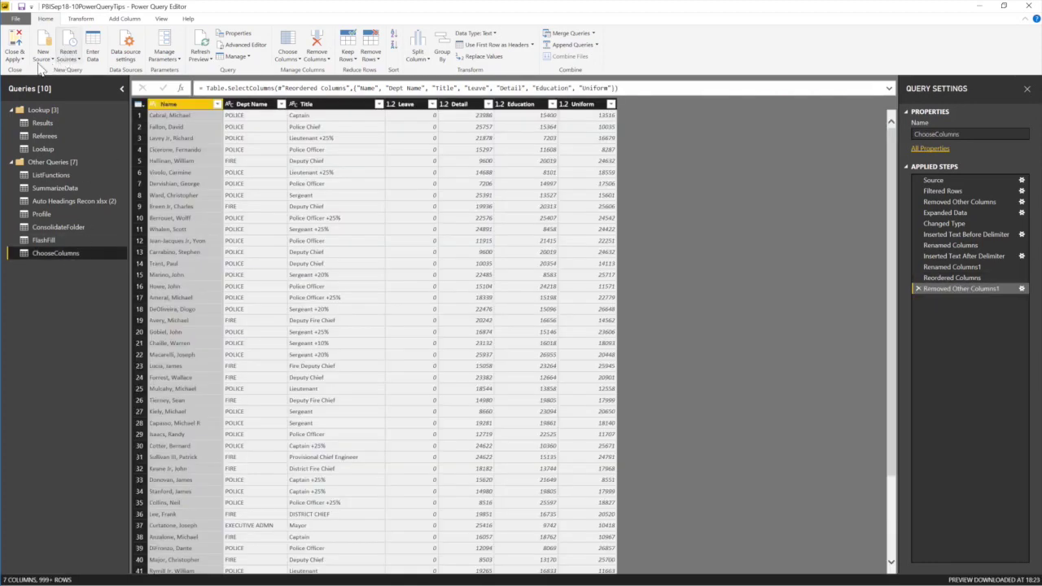
pyautogui.click(21, 69)
# Apply the query changes to the model and go to the 9-ViewQueryRelationships page.
pyautogui.click(24, 89)
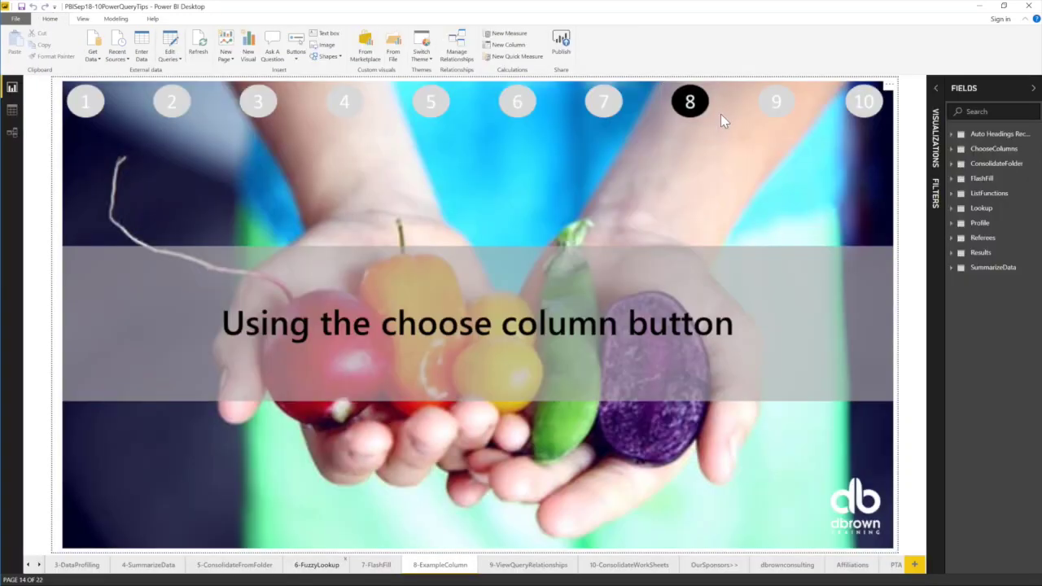
pyautogui.keyDown('ctrl'); pyautogui.click(776, 104); pyautogui.keyUp('ctrl')
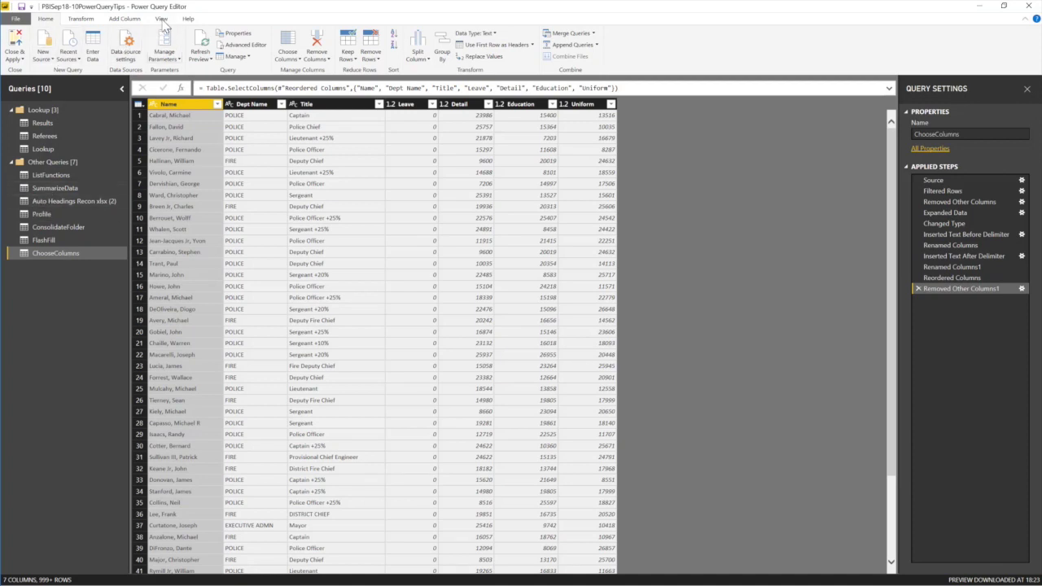
pyautogui.click(161, 19)
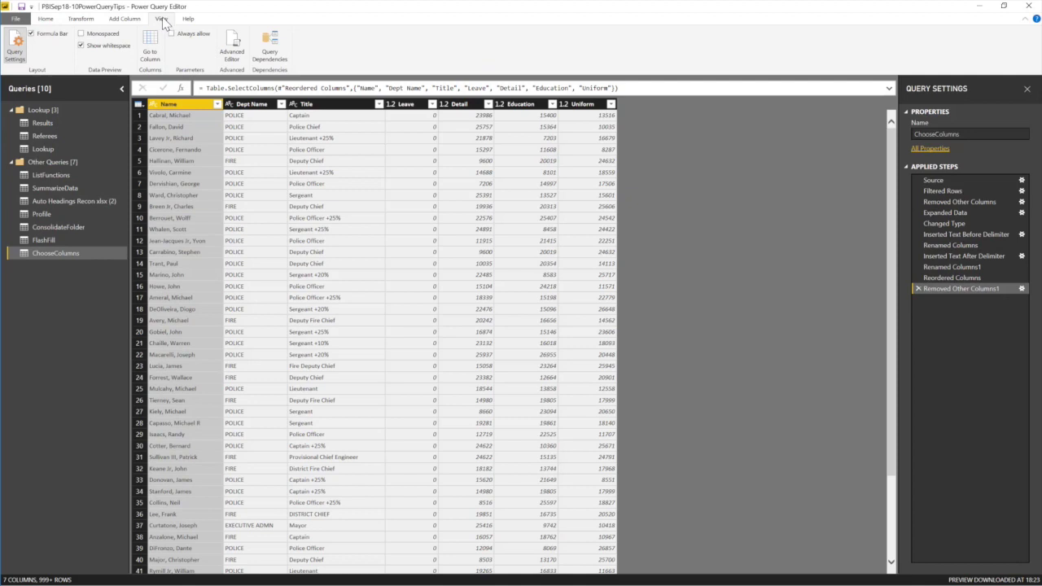
# Show the Query Dependencies diagram full screen, zoomed and panned to reveal the Results query.
pyautogui.click(275, 45)
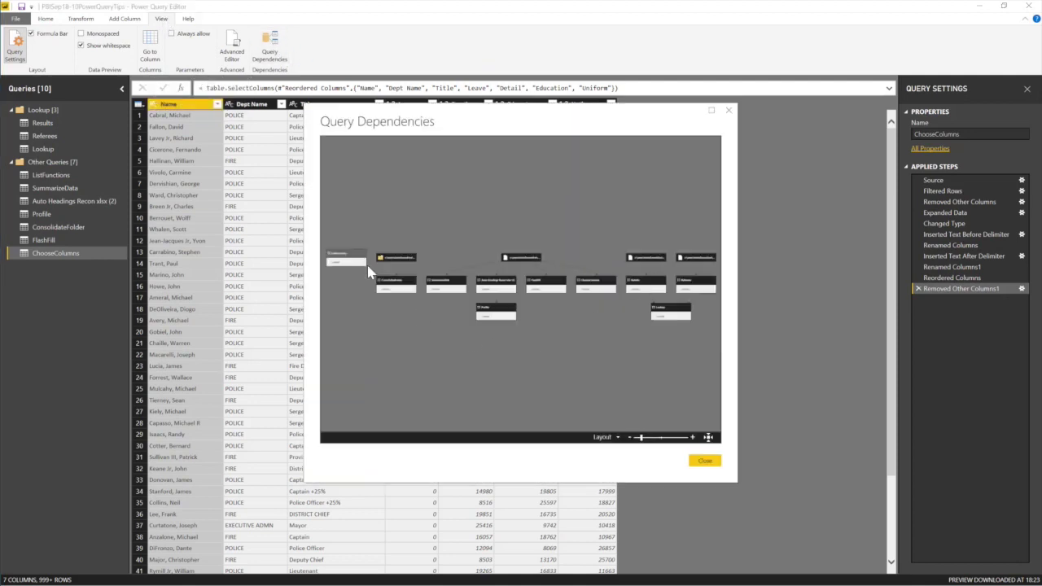
pyautogui.click(711, 111)
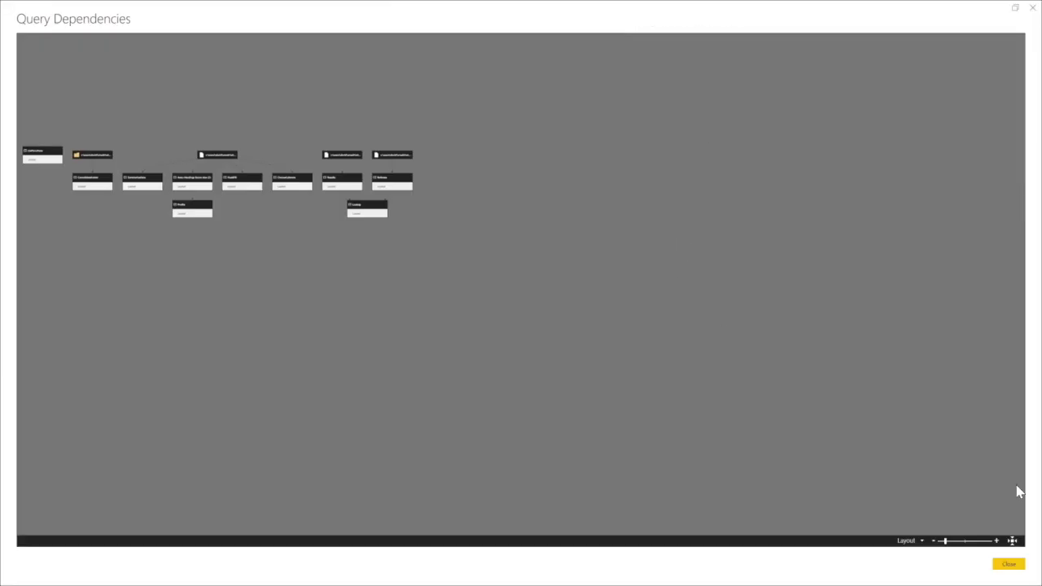
pyautogui.click(960, 542)
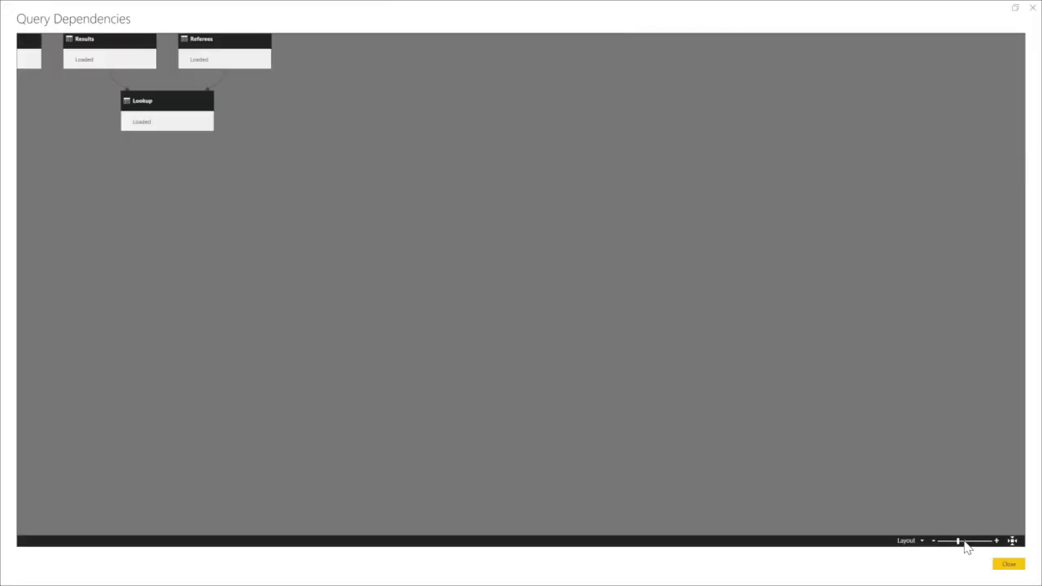
pyautogui.moveTo(285, 356); pyautogui.dragTo(949, 400)
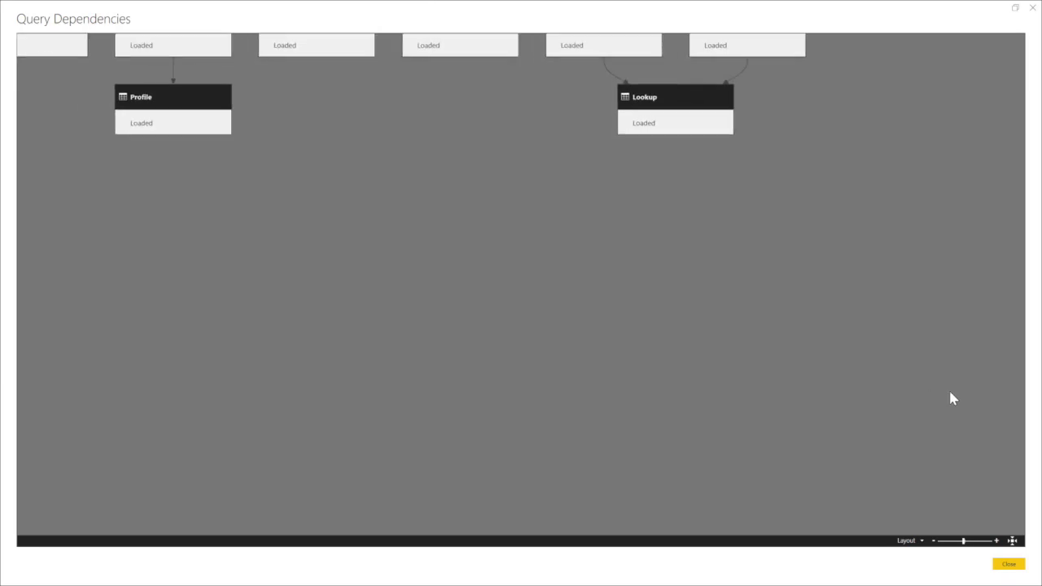
pyautogui.moveTo(395, 79); pyautogui.dragTo(921, 338)
pyautogui.moveTo(447, 410); pyautogui.dragTo(266, 299)
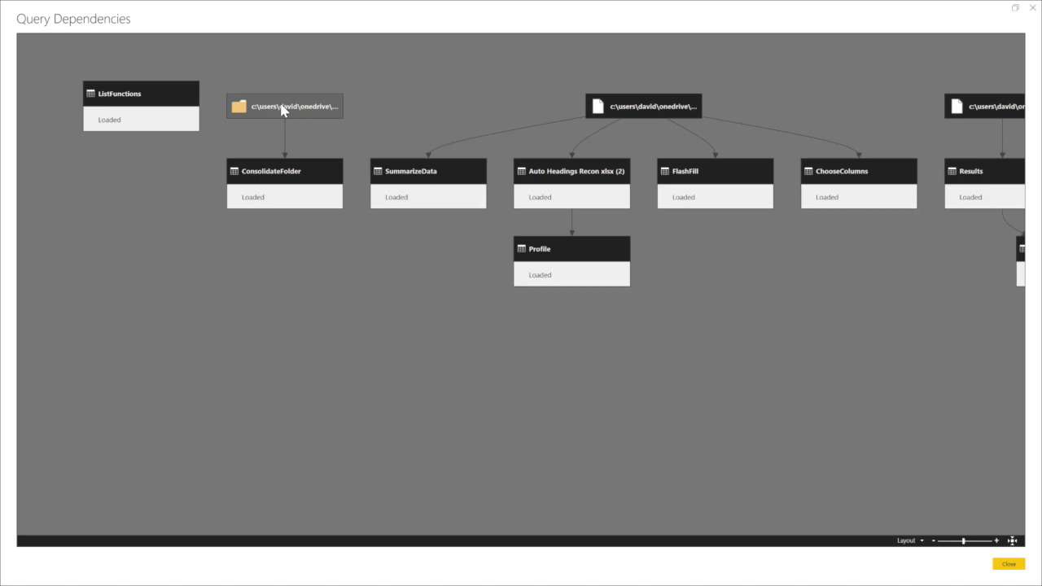
pyautogui.click(301, 176)
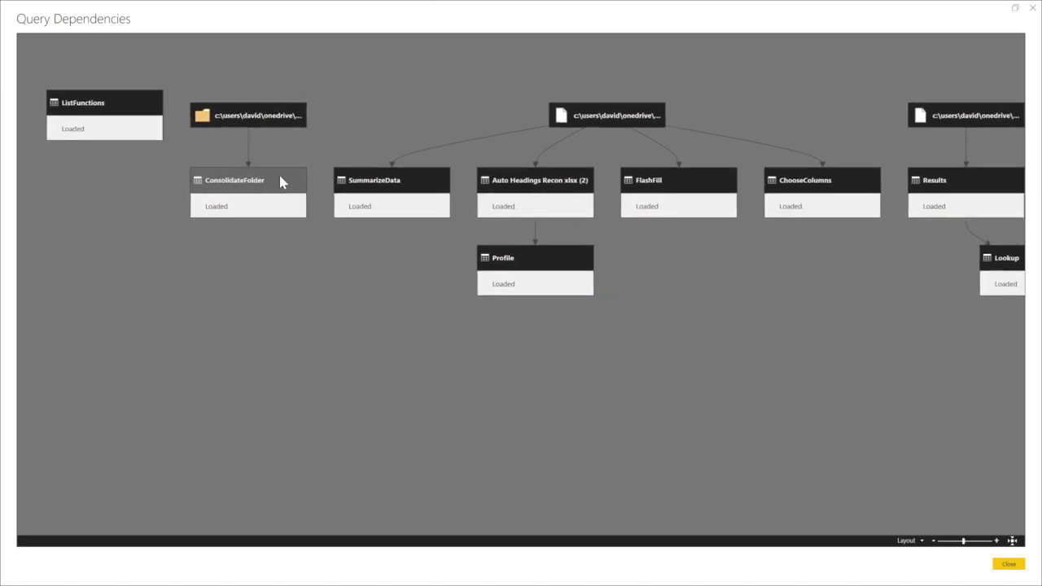
# Highlight the ConsolidateFolder, Lookup and Referees dependency chains, then close the diagram.
pyautogui.click(301, 177)
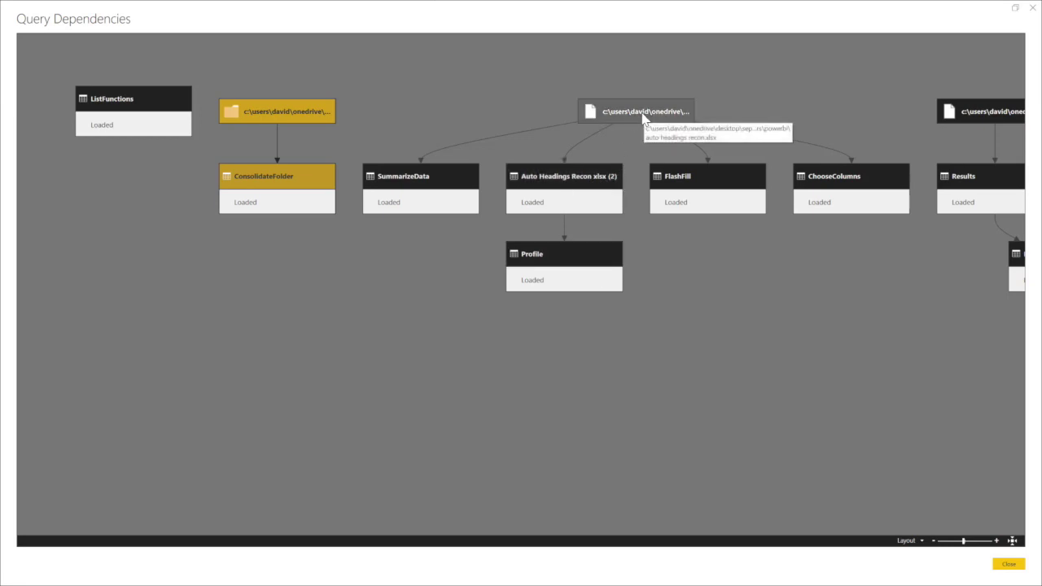
pyautogui.moveTo(897, 383); pyautogui.dragTo(584, 382)
pyautogui.moveTo(835, 395); pyautogui.dragTo(759, 396)
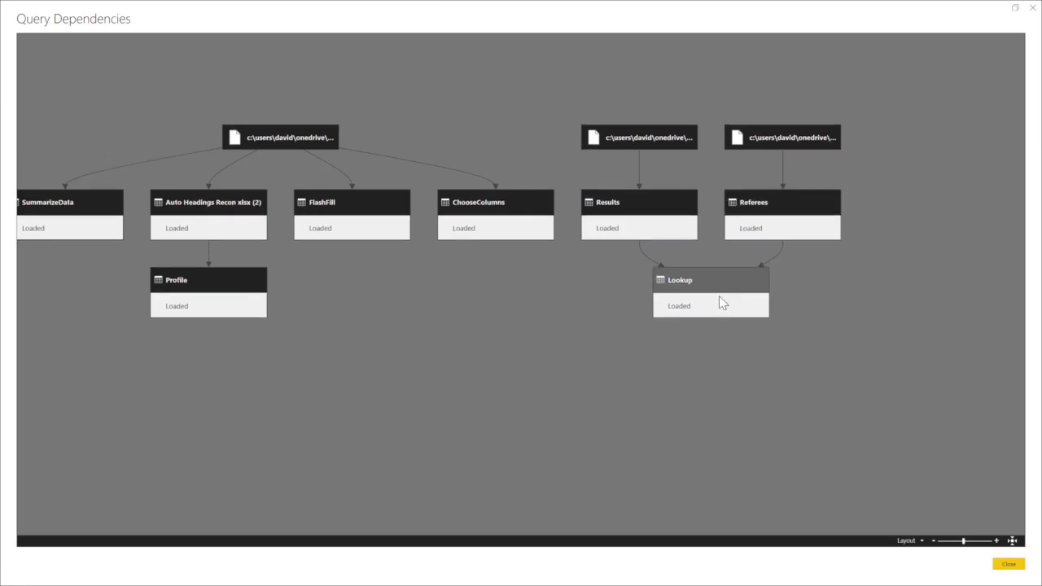
pyautogui.moveTo(719, 269); pyautogui.dragTo(729, 256)
pyautogui.click(729, 255)
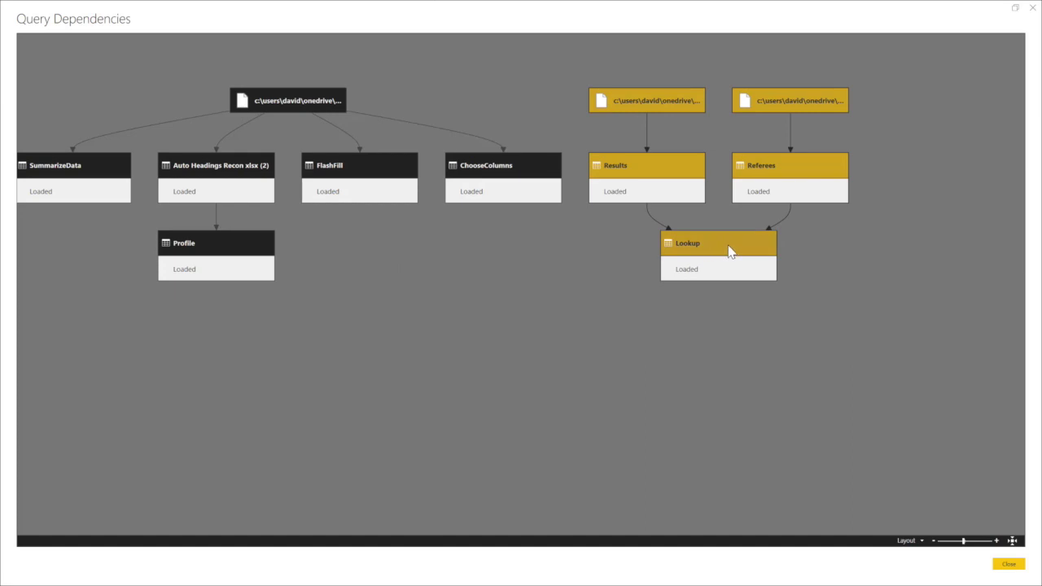
pyautogui.click(803, 174)
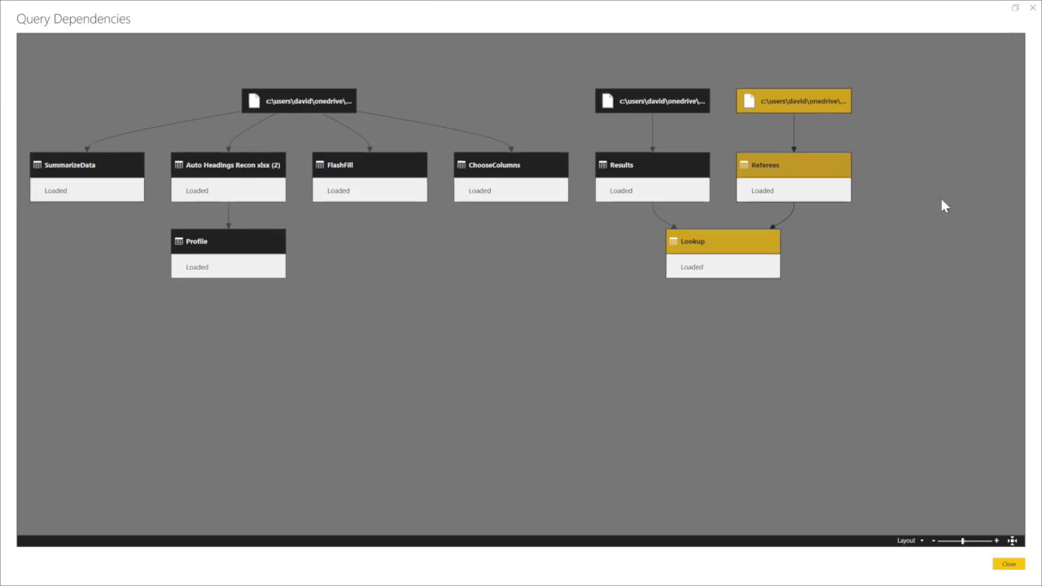
pyautogui.click(1010, 565)
# Close the editor and go to the 10-ConsolidateWorkSheets report page.
pyautogui.click(890, 562)
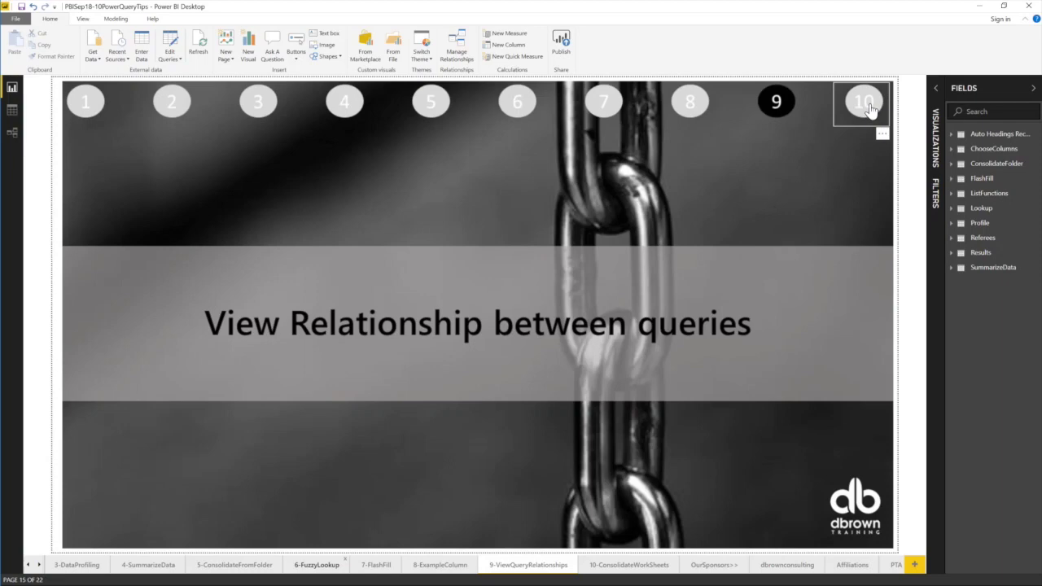
pyautogui.keyDown('ctrl'); pyautogui.click(868, 108); pyautogui.keyUp('ctrl')
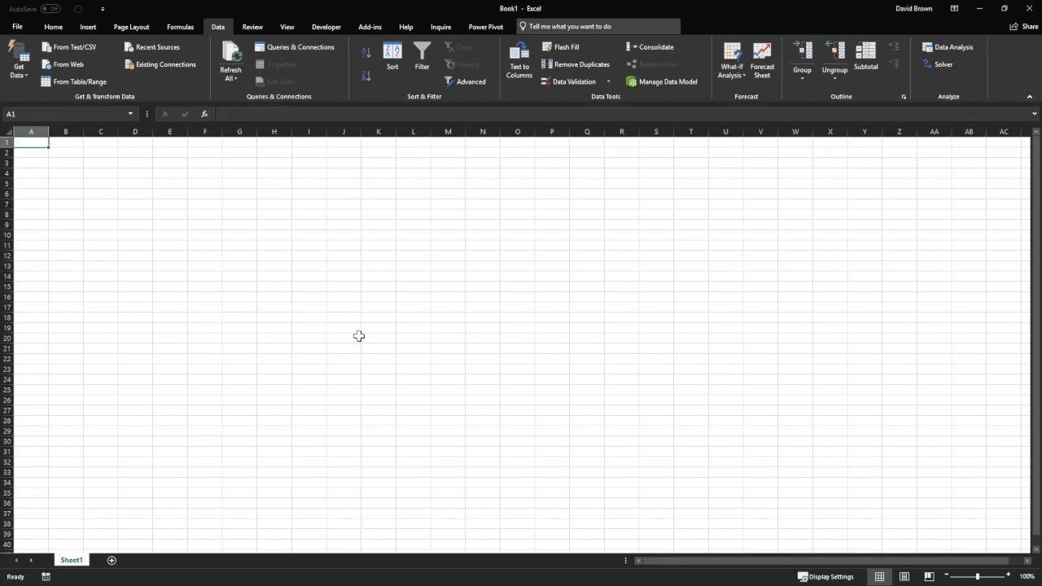
# In Excel, import from the Auto Headings Recon workbook and select it in Navigator.
pyautogui.click(26, 72)
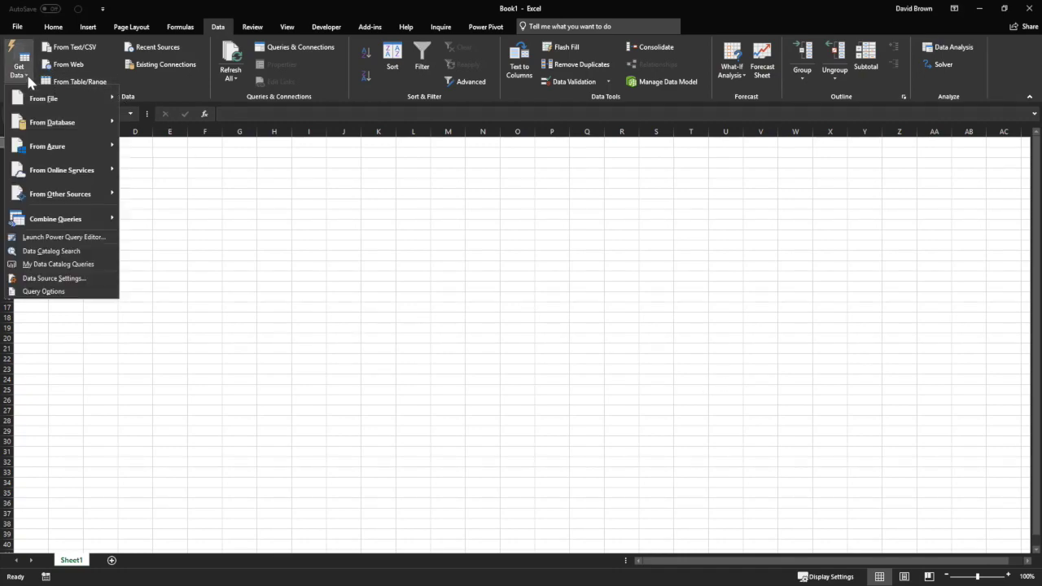
pyautogui.moveTo(53, 100)
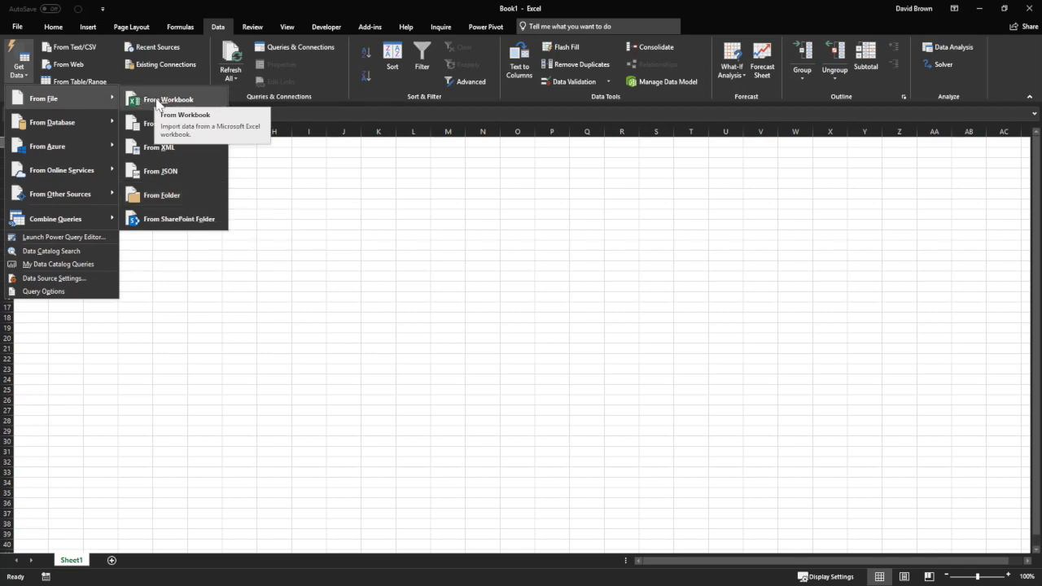
pyautogui.click(157, 101)
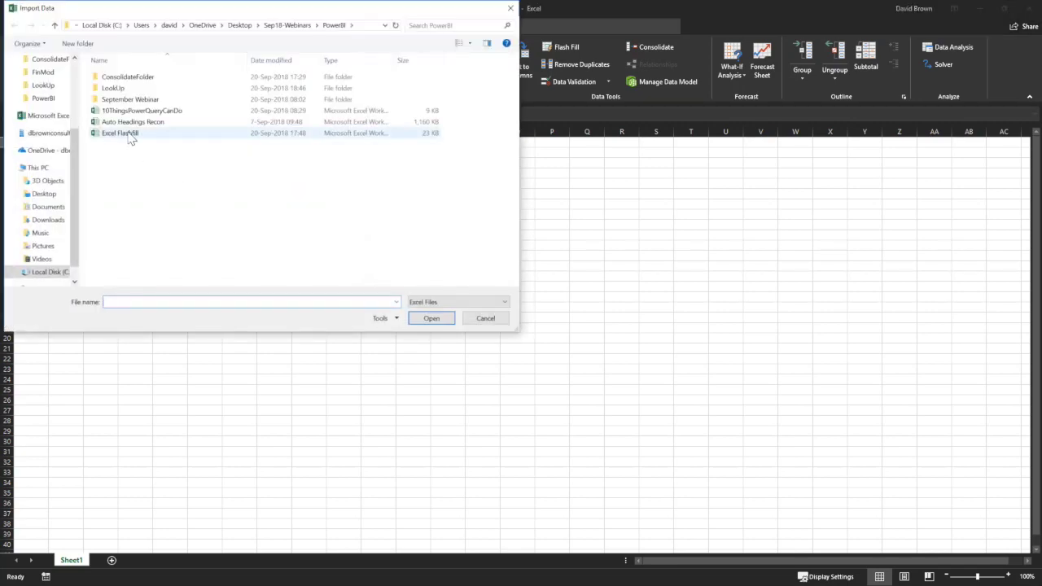
pyautogui.doubleClick(137, 122)
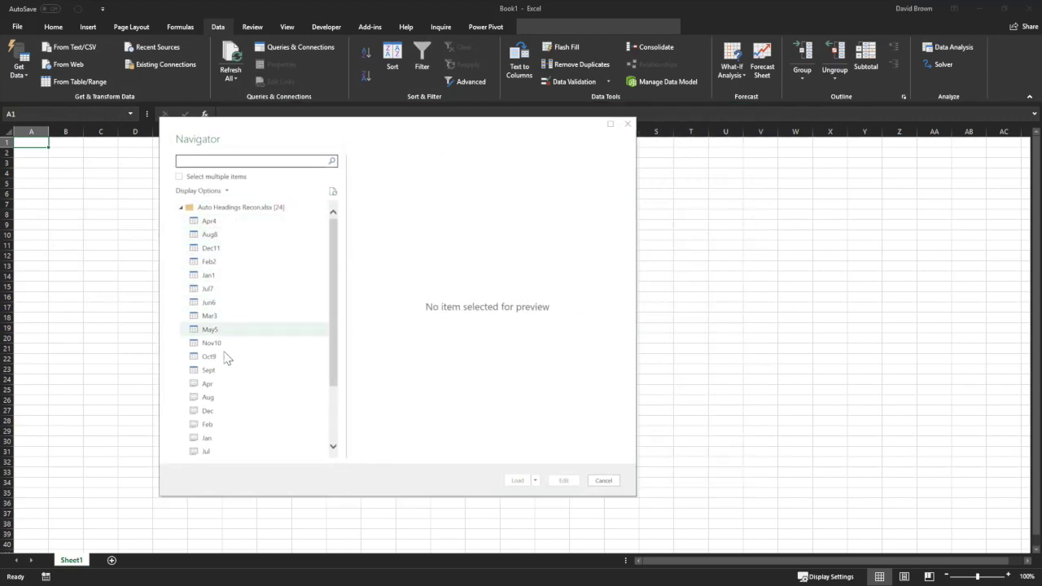
pyautogui.scroll(-1, 221, 219)
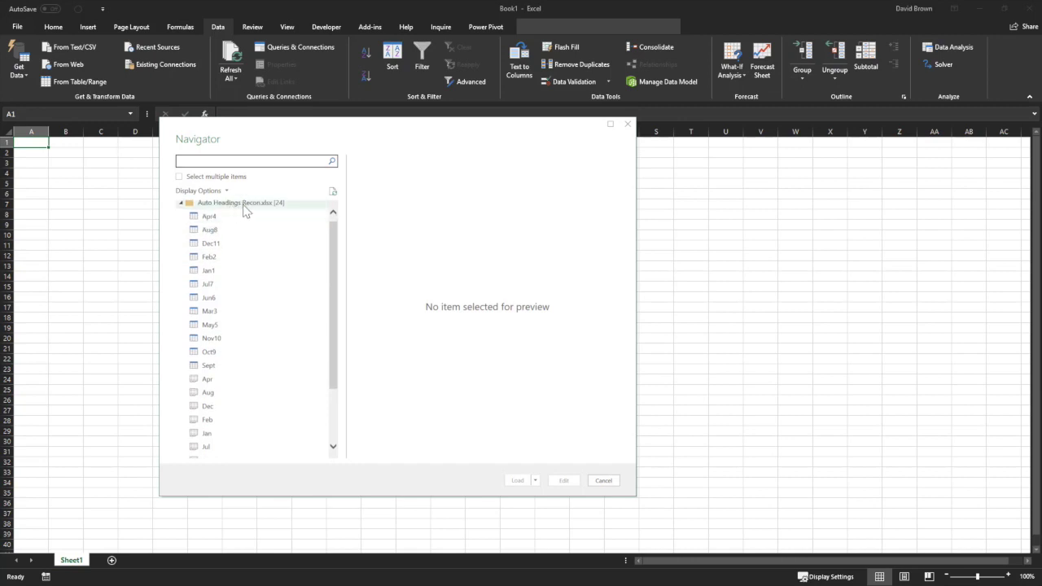
pyautogui.click(246, 209)
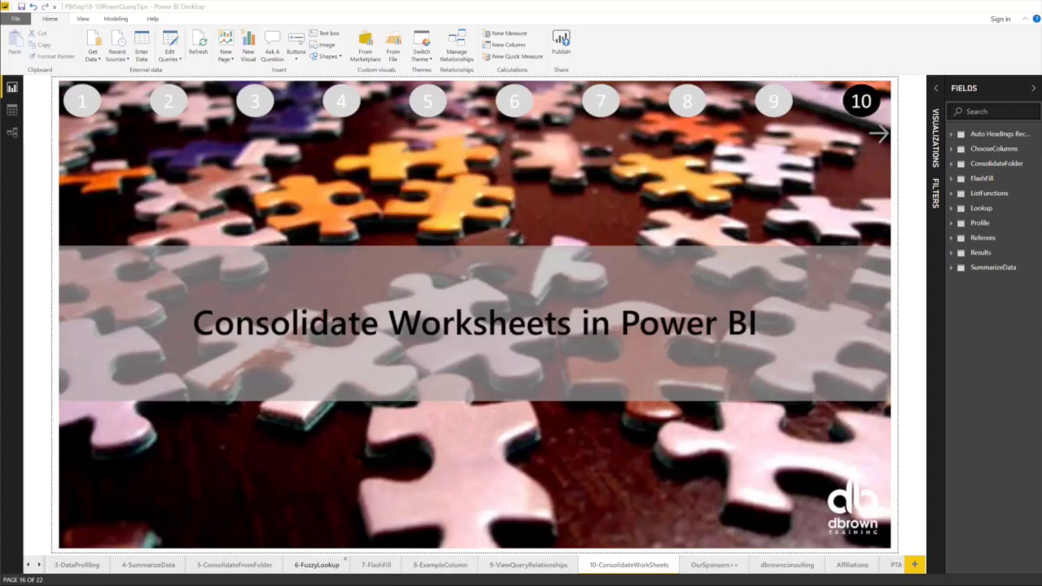
# In Power BI, get data from the Auto Headings Recon Excel workbook in the PowerBI folder.
pyautogui.click(99, 65)
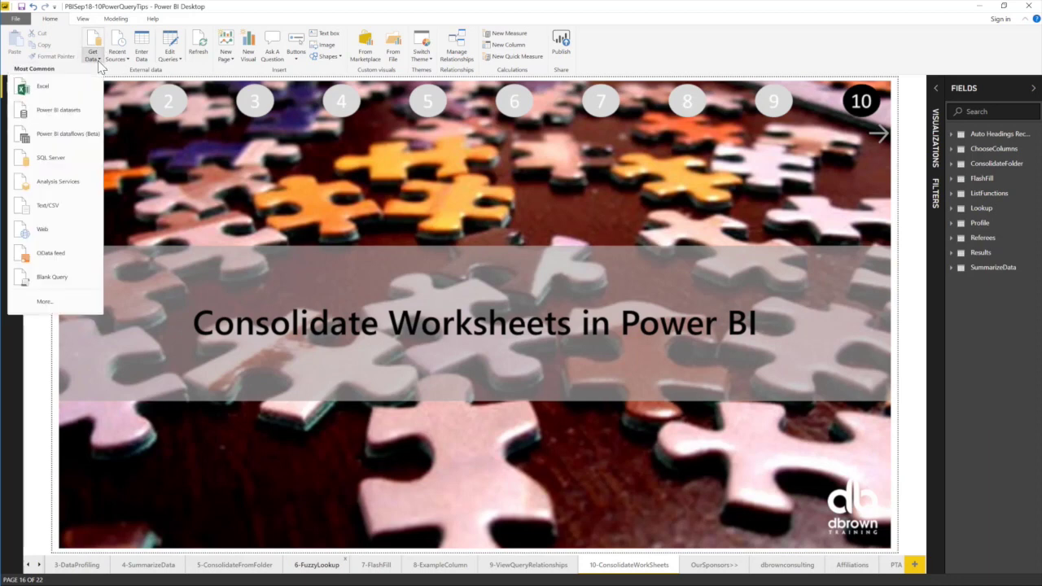
pyautogui.click(66, 91)
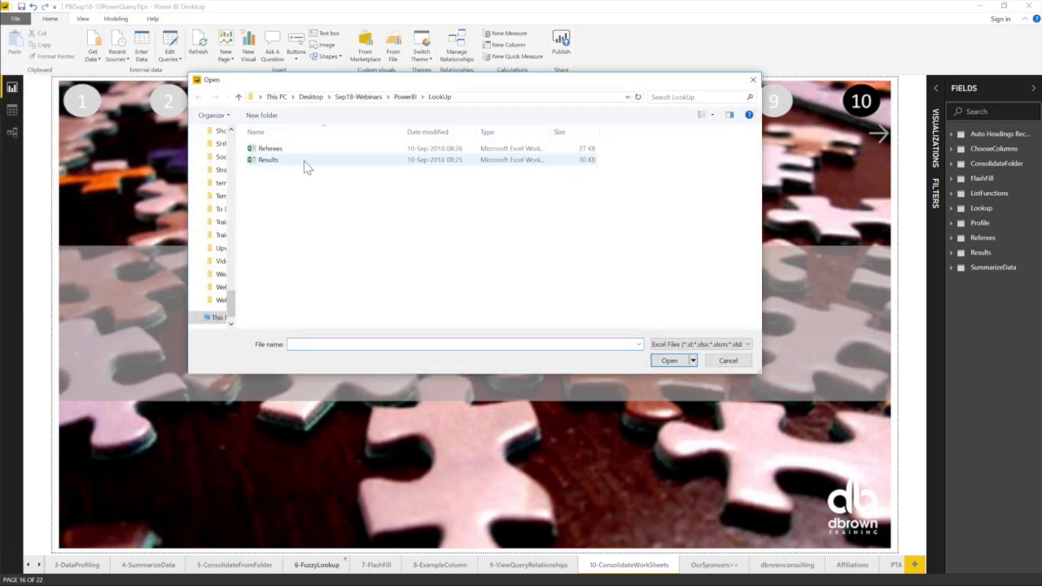
pyautogui.click(404, 97)
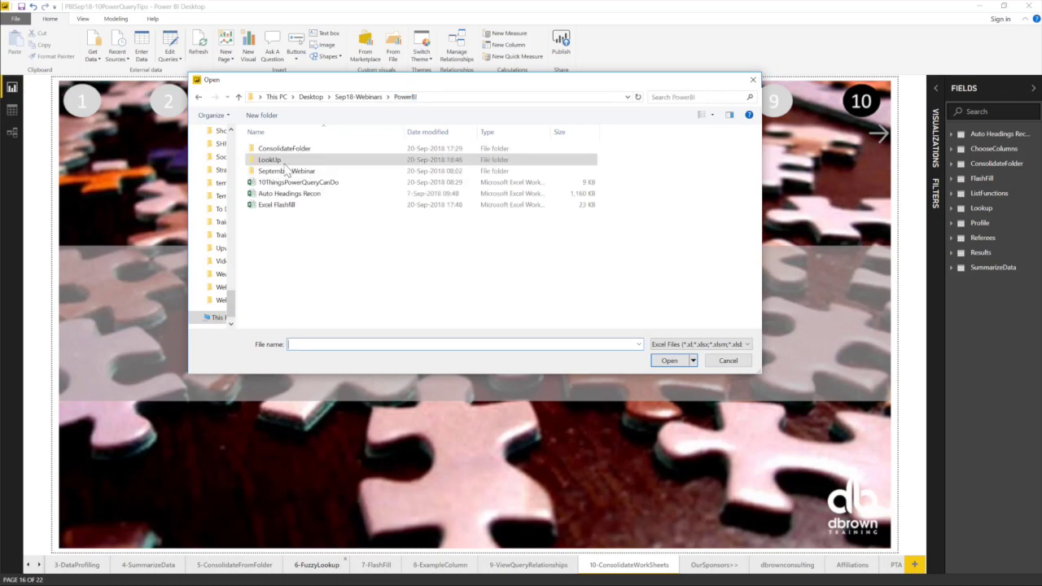
pyautogui.click(287, 196)
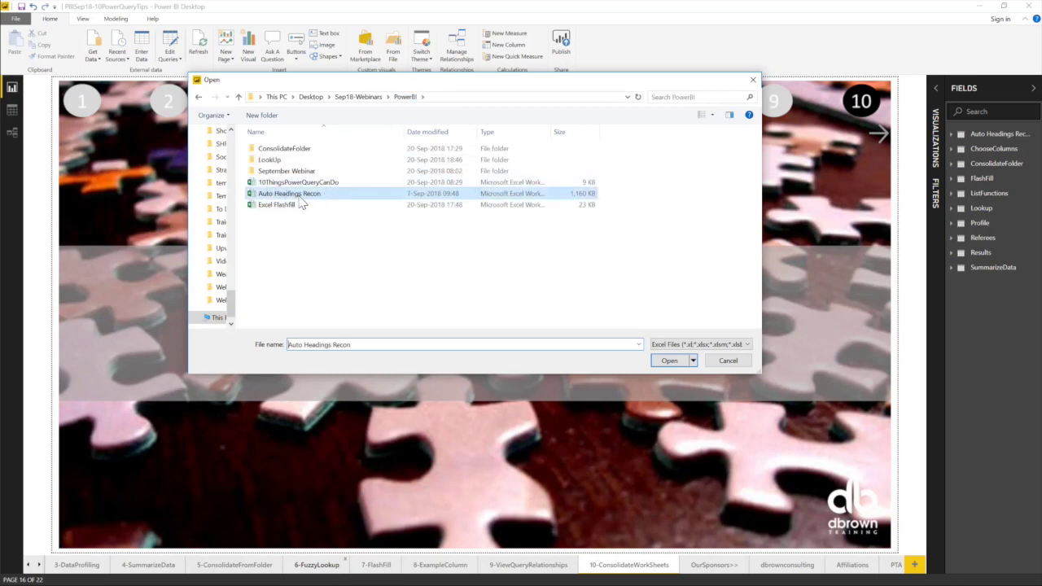
pyautogui.doubleClick(295, 198)
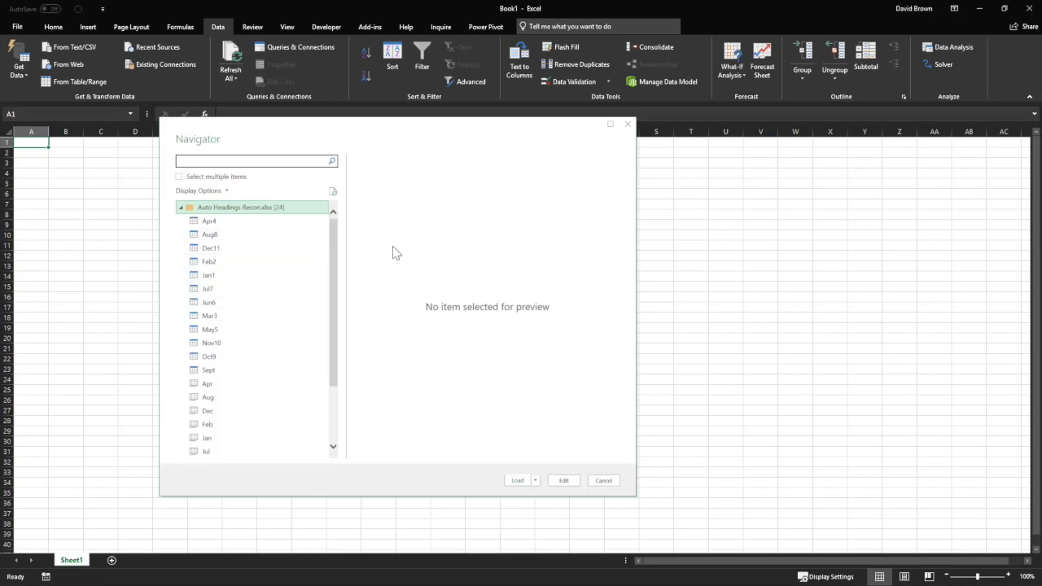
# Preview the Apr4 sheet, then open the whole Auto Headings Recon workbook for editing.
pyautogui.click(225, 226)
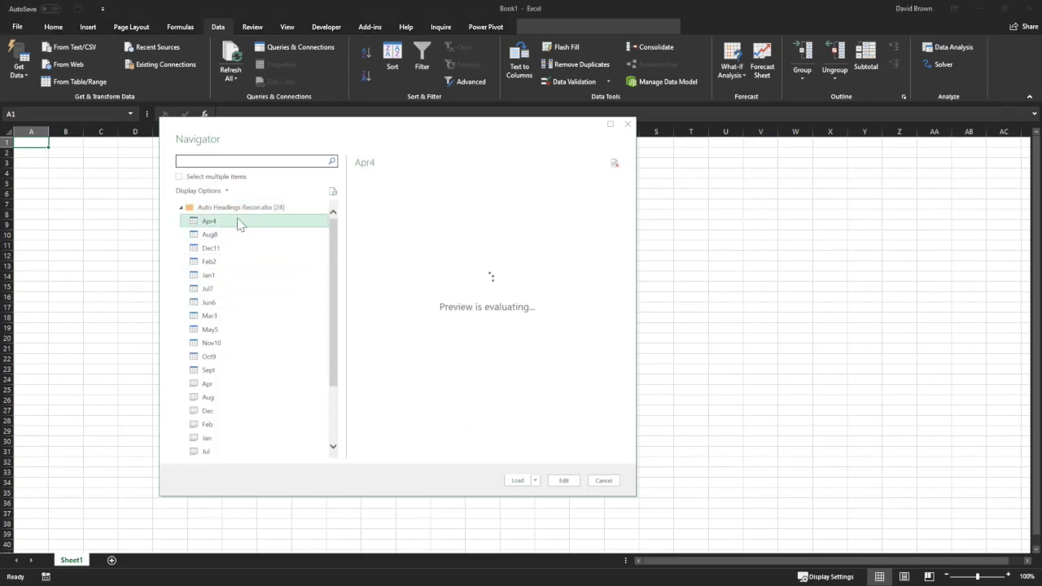
pyautogui.click(226, 209)
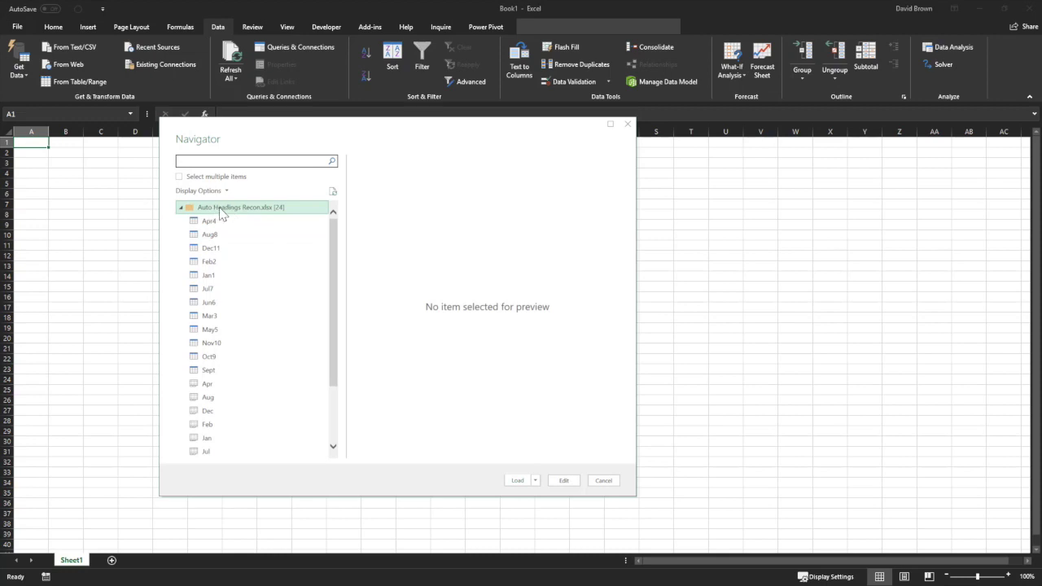
pyautogui.click(563, 482)
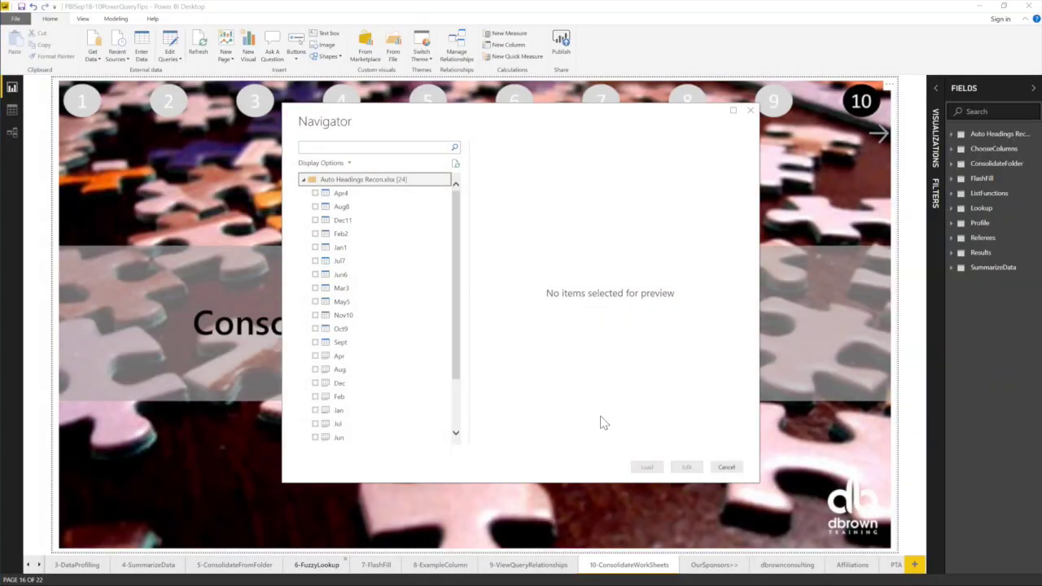
pyautogui.rightClick(343, 183)
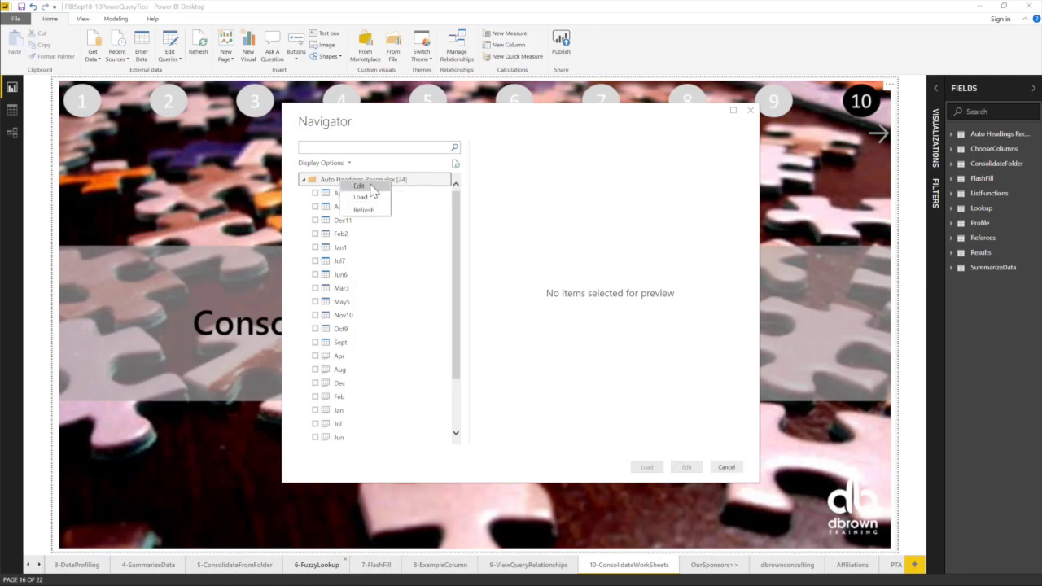